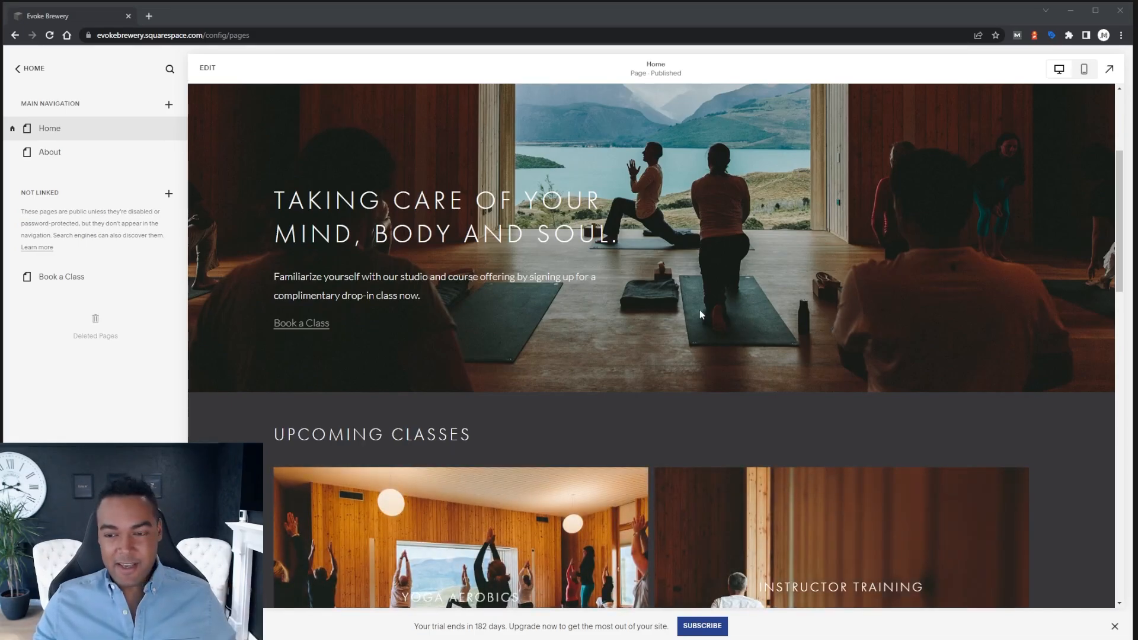
- Look through the Home page preview from the hero banner down past the upcoming classes
{"action": "scroll", "coordinate": [699, 309], "scroll_direction": "up", "scroll_amount": 4}
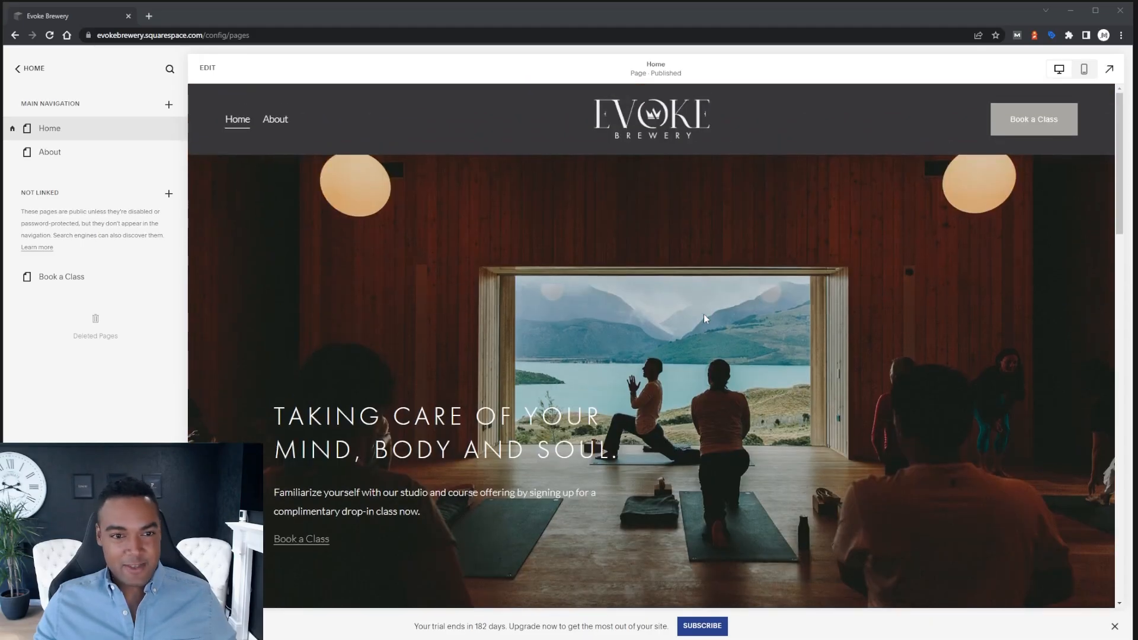
{"action": "scroll", "coordinate": [654, 257], "scroll_direction": "down", "scroll_amount": 7}
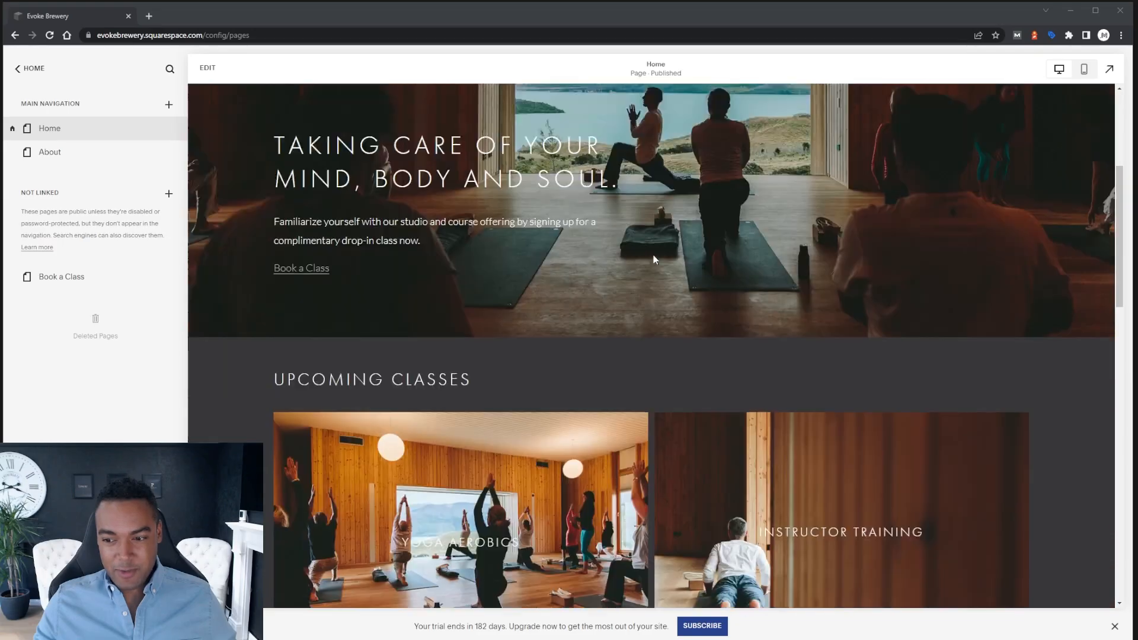
{"action": "scroll", "coordinate": [654, 260], "scroll_direction": "down", "scroll_amount": 1}
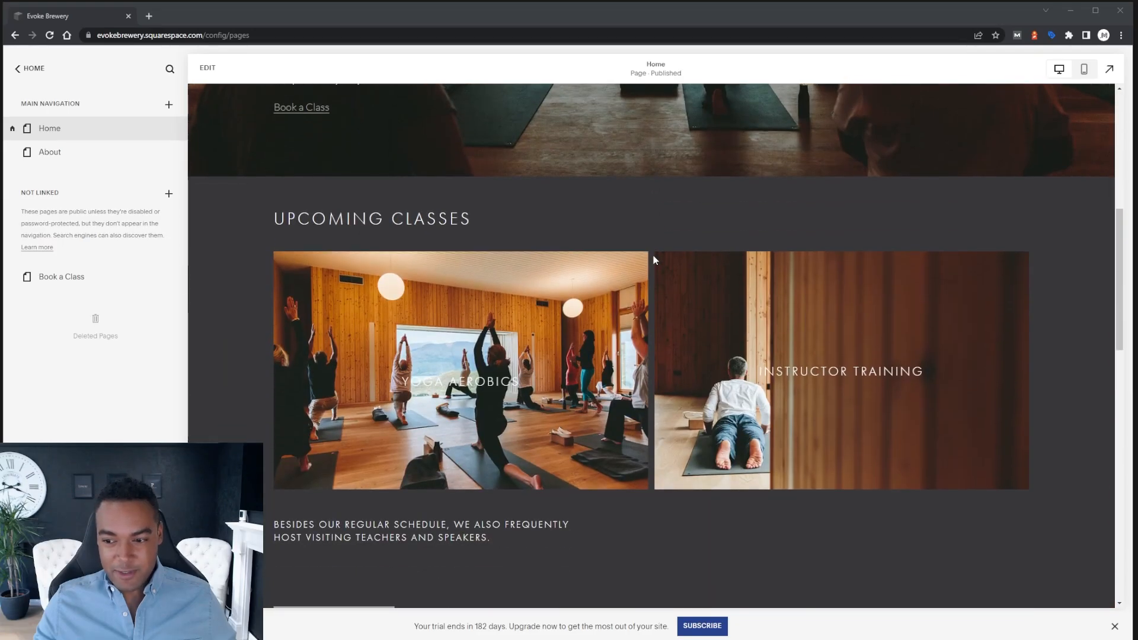
{"action": "scroll", "coordinate": [655, 260], "scroll_direction": "down", "scroll_amount": 5}
{"action": "scroll", "coordinate": [654, 259], "scroll_direction": "up", "scroll_amount": 12}
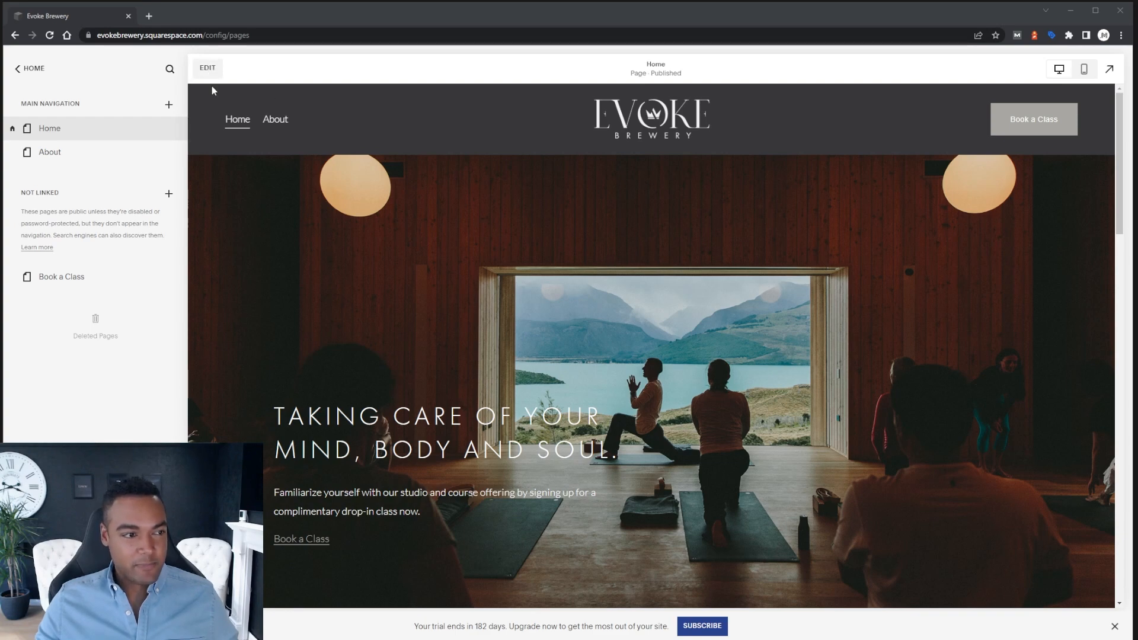
- Open the Home page for editing and review its sections from the hero banner to the Learn More section
{"action": "left_click", "coordinate": [207, 67]}
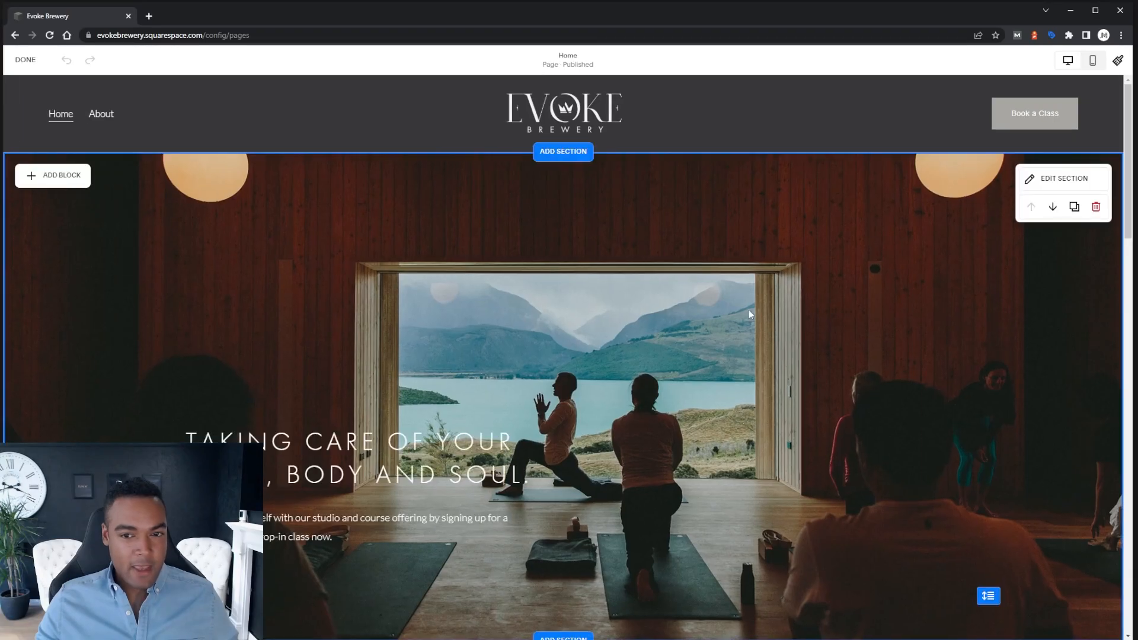
{"action": "scroll", "coordinate": [475, 413], "scroll_direction": "down", "scroll_amount": 5}
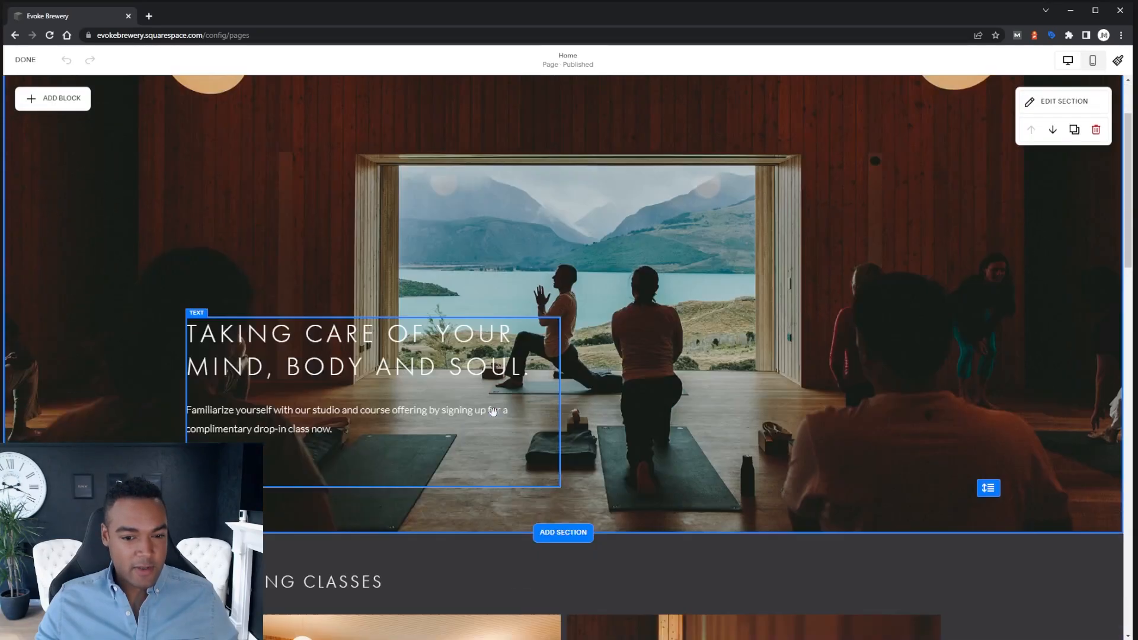
{"action": "scroll", "coordinate": [493, 412], "scroll_direction": "down", "scroll_amount": 1}
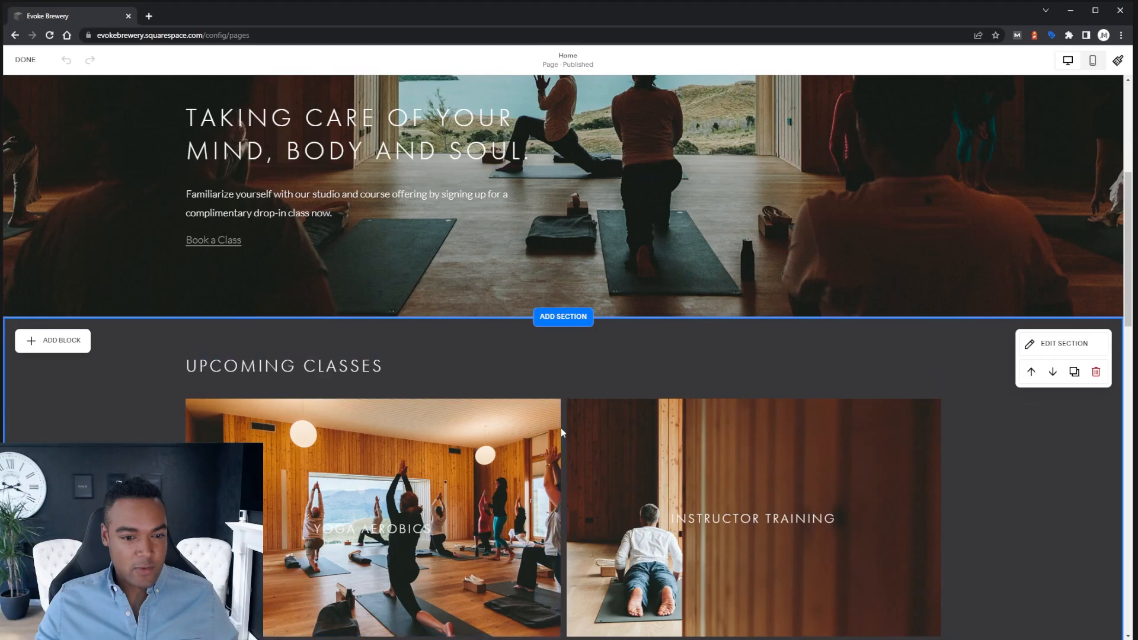
{"action": "scroll", "coordinate": [560, 428], "scroll_direction": "down", "scroll_amount": 3}
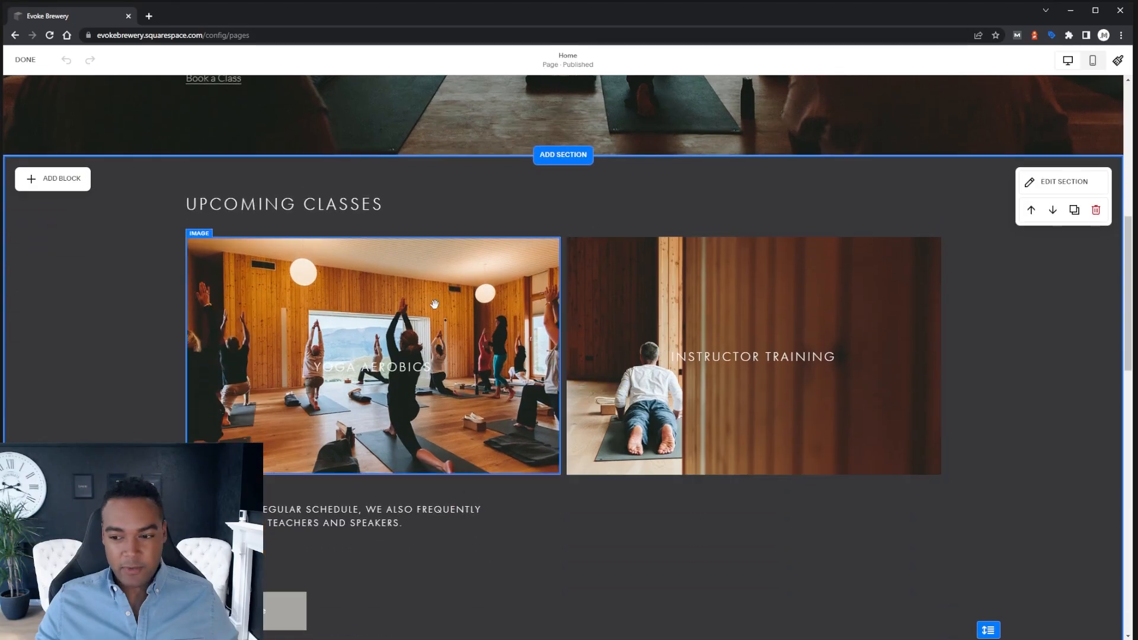
{"action": "scroll", "coordinate": [368, 515], "scroll_direction": "down", "scroll_amount": 3}
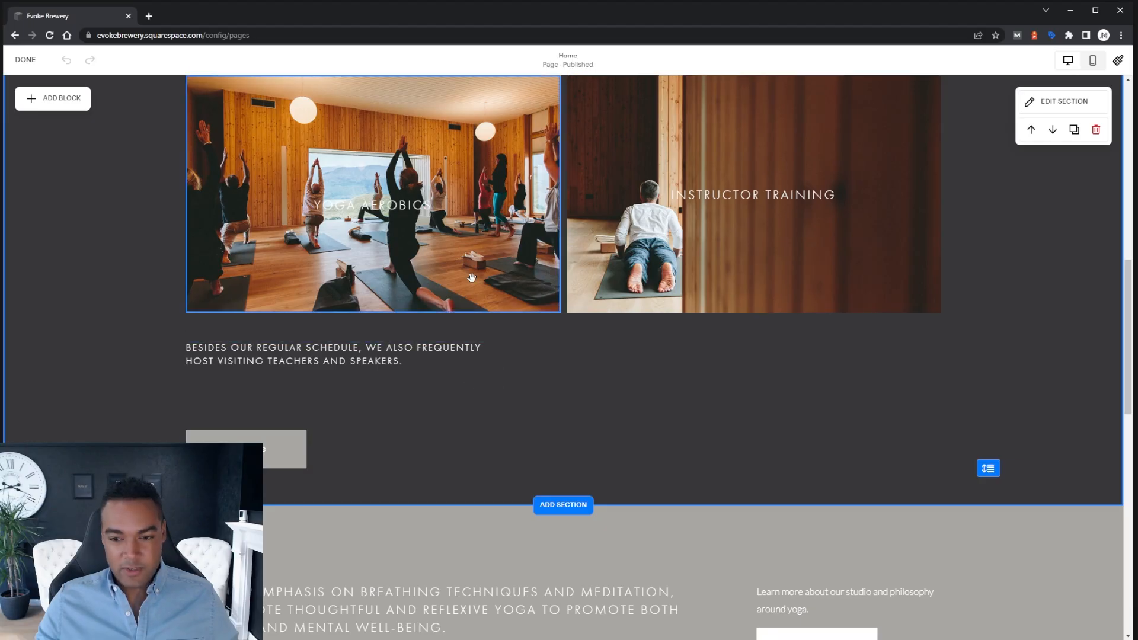
{"action": "scroll", "coordinate": [497, 302], "scroll_direction": "down", "scroll_amount": 4}
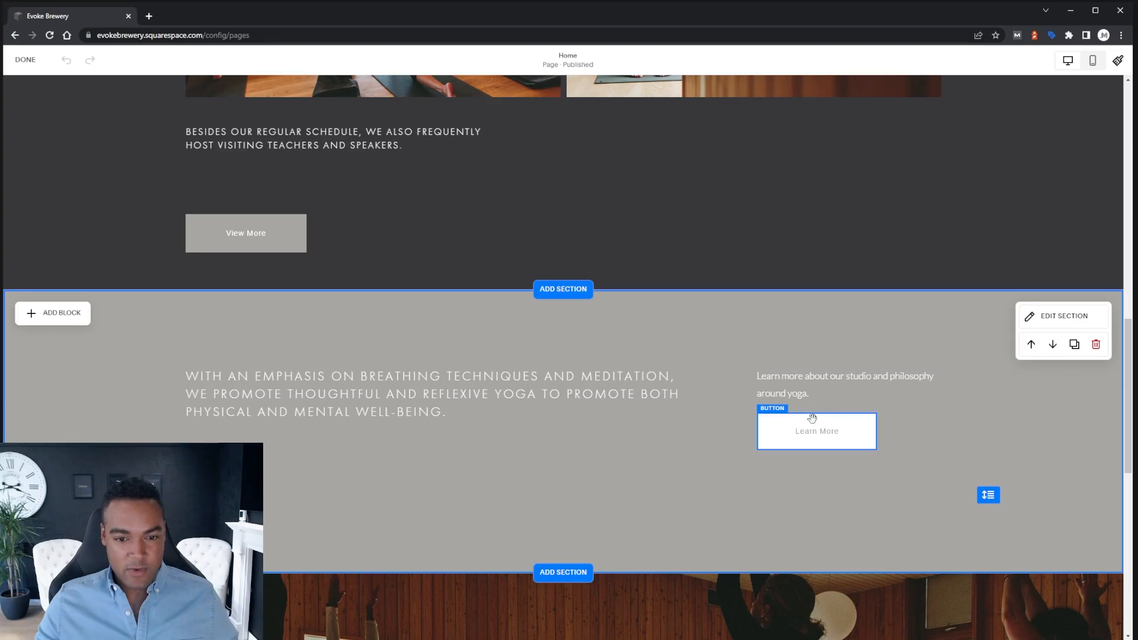
{"action": "scroll", "coordinate": [738, 333], "scroll_direction": "up", "scroll_amount": 10}
{"action": "scroll", "coordinate": [727, 331], "scroll_direction": "up", "scroll_amount": 4}
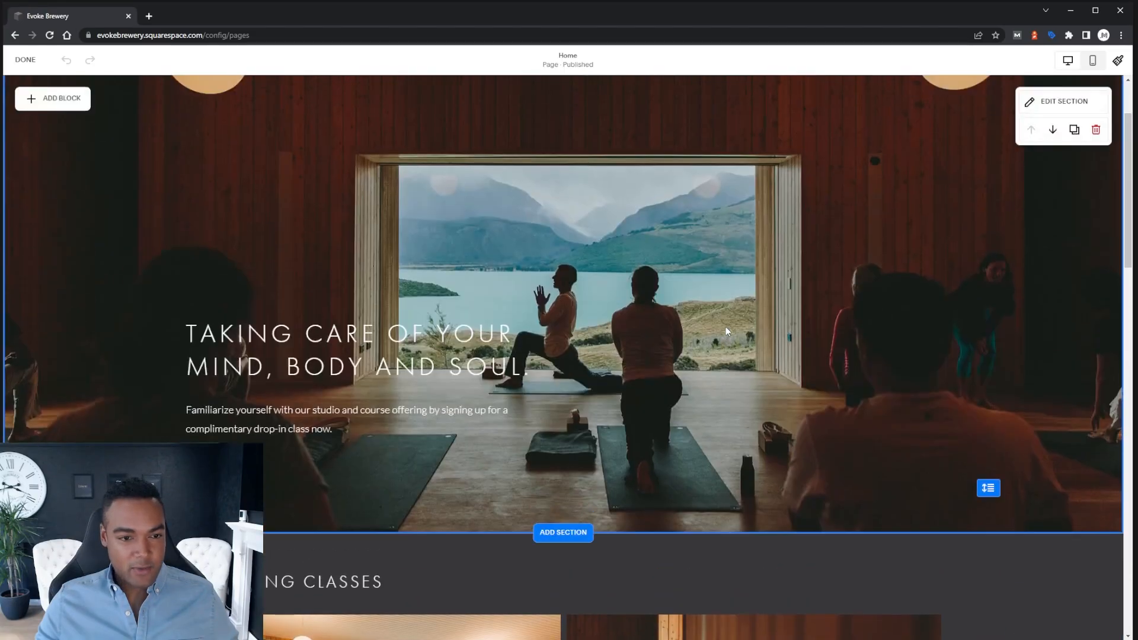
- Replace the hero banner heading with "WELCOME TO OUR BREWERY", keeping the full stop
{"action": "double_click", "coordinate": [321, 370]}
{"action": "left_click", "coordinate": [392, 367]}
{"action": "left_click", "coordinate": [268, 333]}
{"action": "left_click_drag", "start_coordinate": [335, 431], "coordinate": [287, 368]}
{"action": "left_click", "coordinate": [268, 337]}
{"action": "left_click_drag", "start_coordinate": [525, 368], "coordinate": [187, 333]}
{"action": "type", "text": "WELCOME T"}
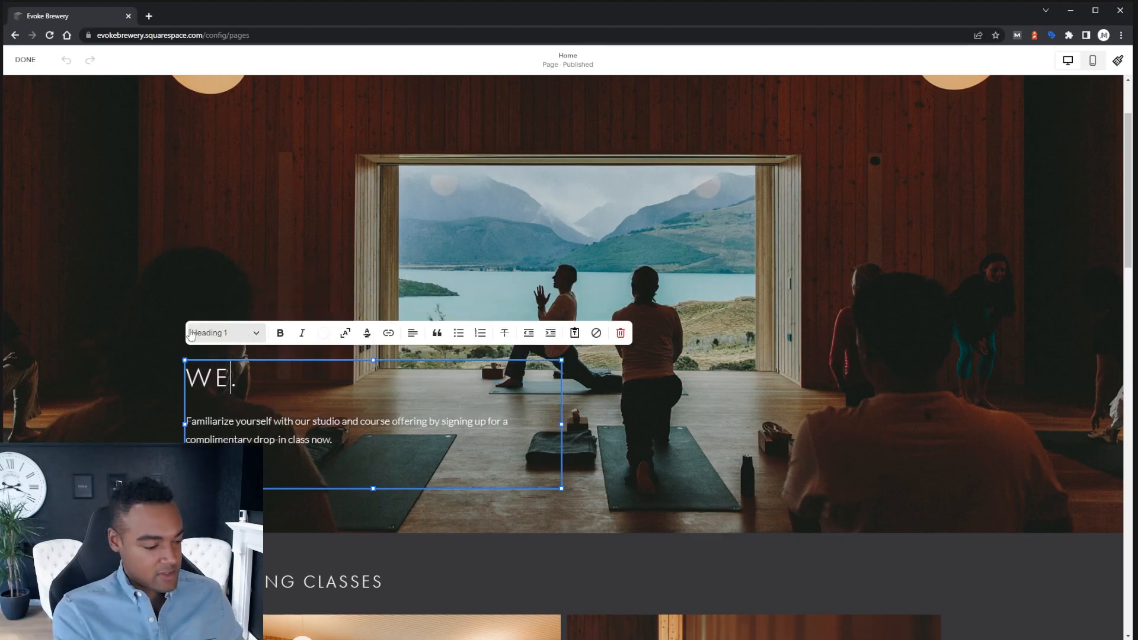
{"action": "type", "text": "O OUR BRE"}
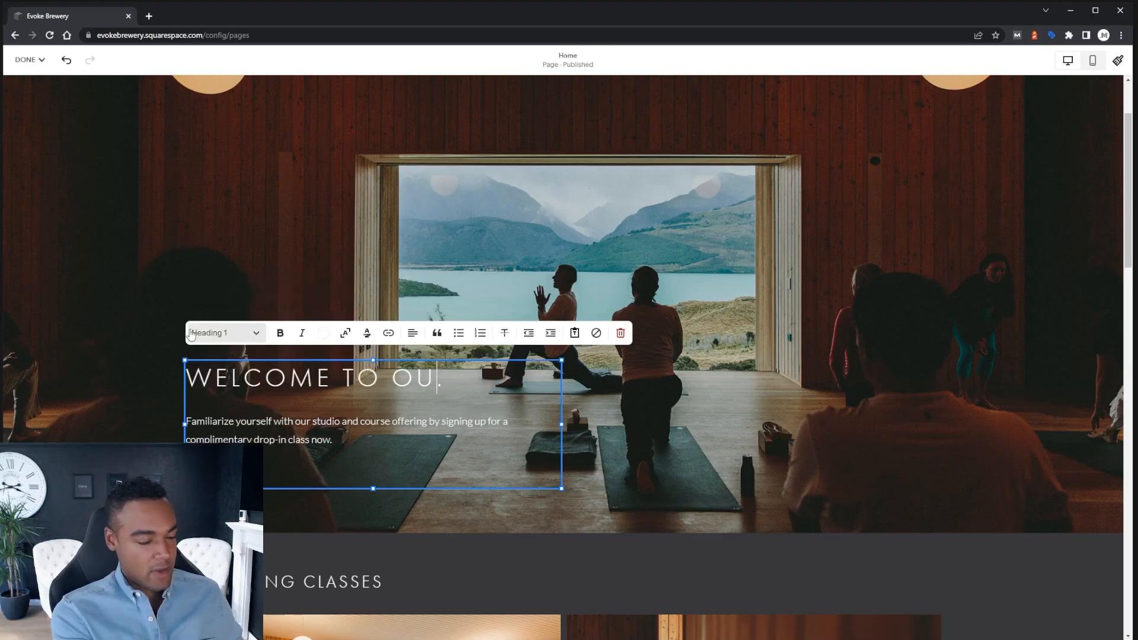
{"action": "type", "text": "WERY"}
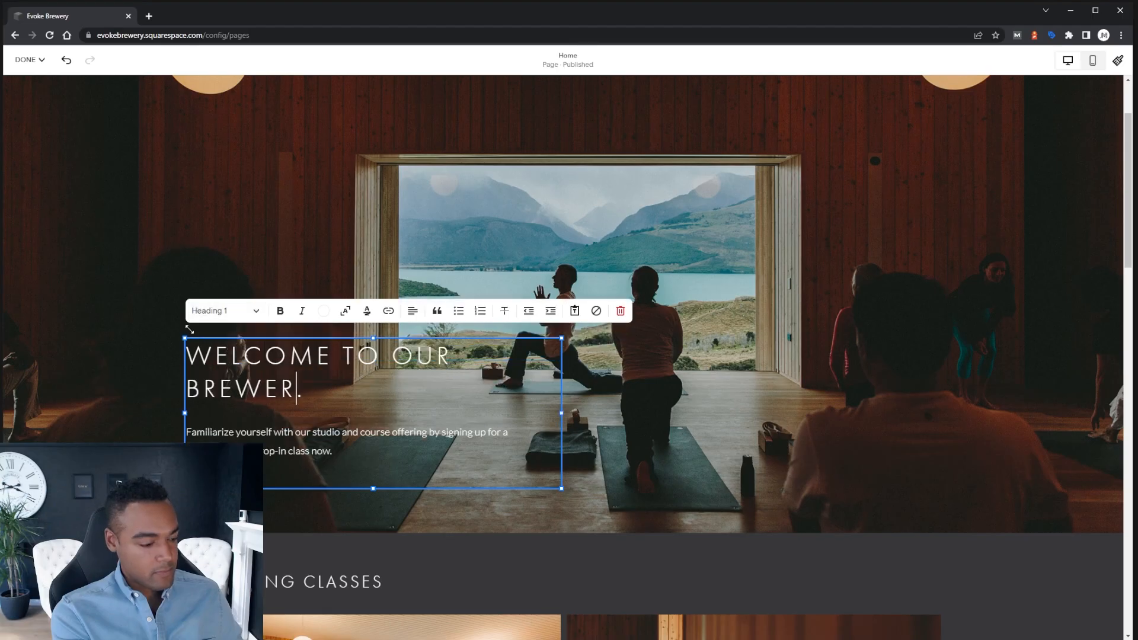
{"action": "left_click", "coordinate": [352, 431]}
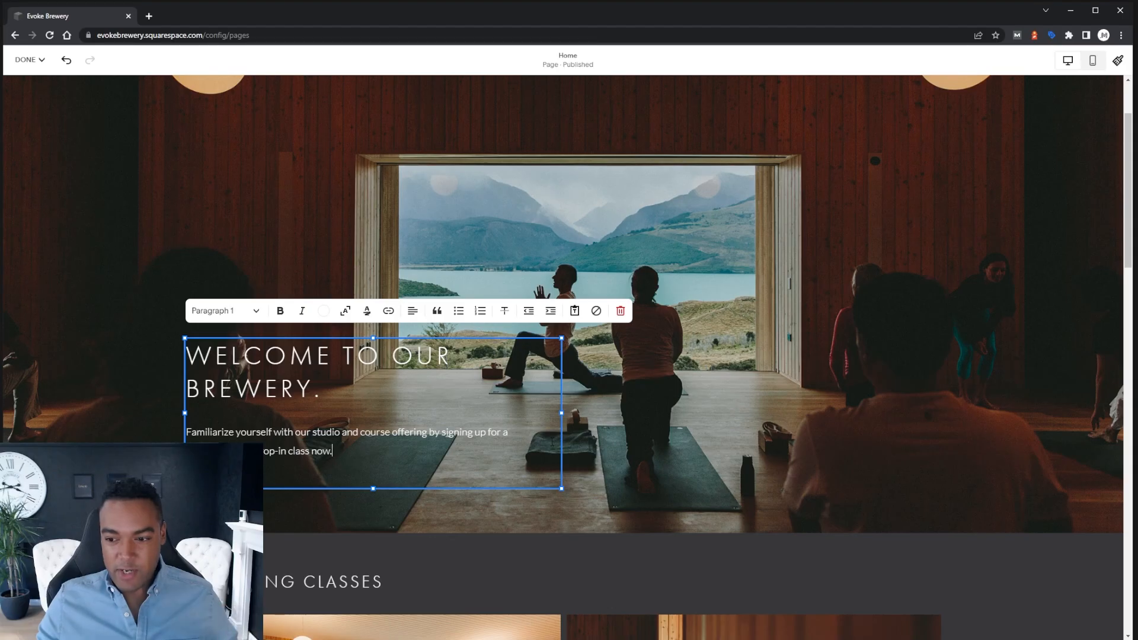
{"action": "left_click", "coordinate": [822, 319]}
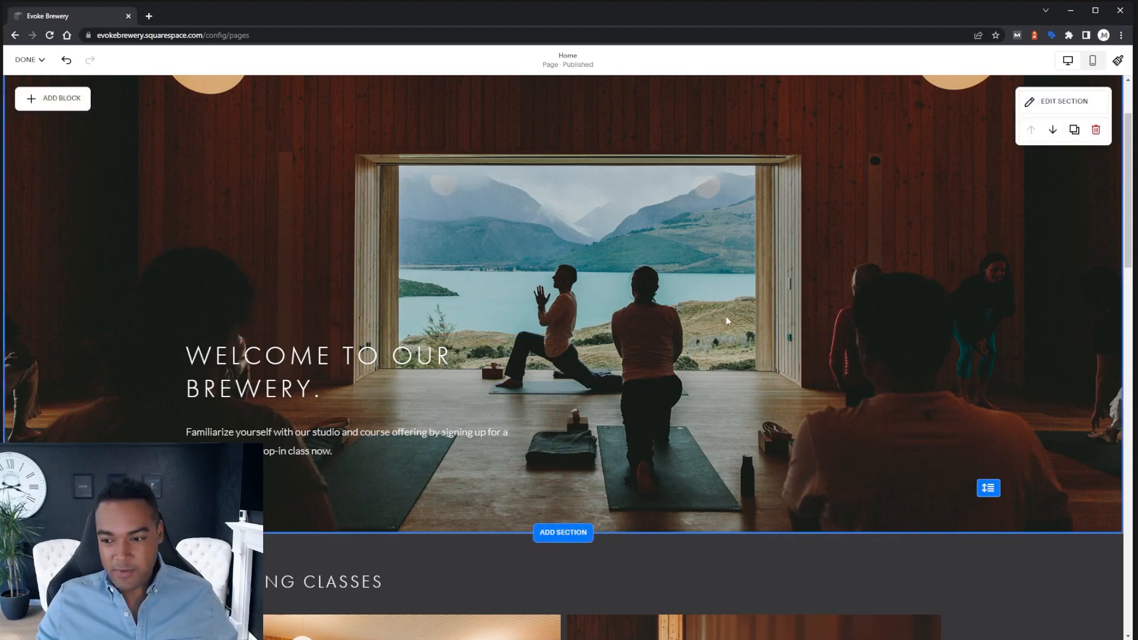
- Widen the hero text block so the heading and the paragraph each fit on one line
{"action": "scroll", "coordinate": [680, 305], "scroll_direction": "up", "scroll_amount": 2}
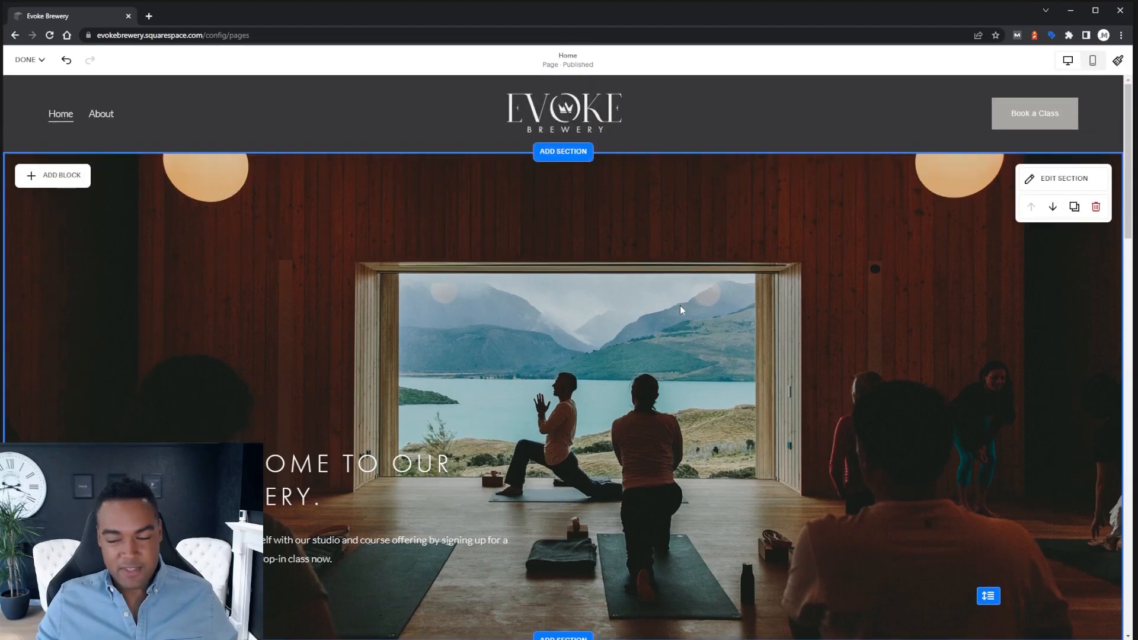
{"action": "scroll", "coordinate": [681, 305], "scroll_direction": "down", "scroll_amount": 1}
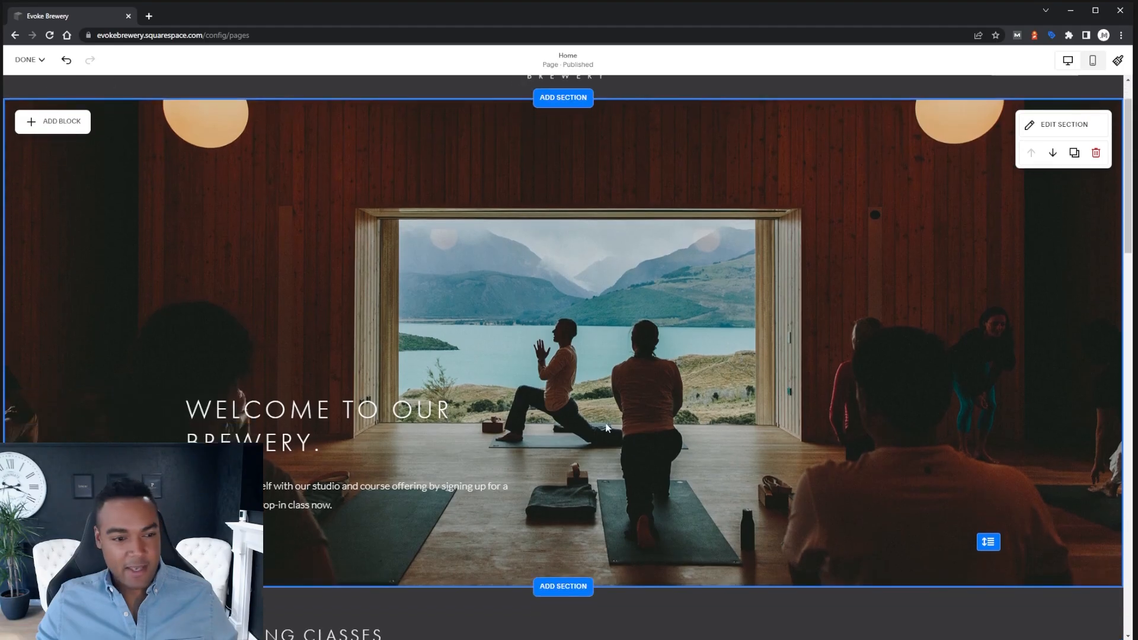
{"action": "left_click", "coordinate": [380, 424]}
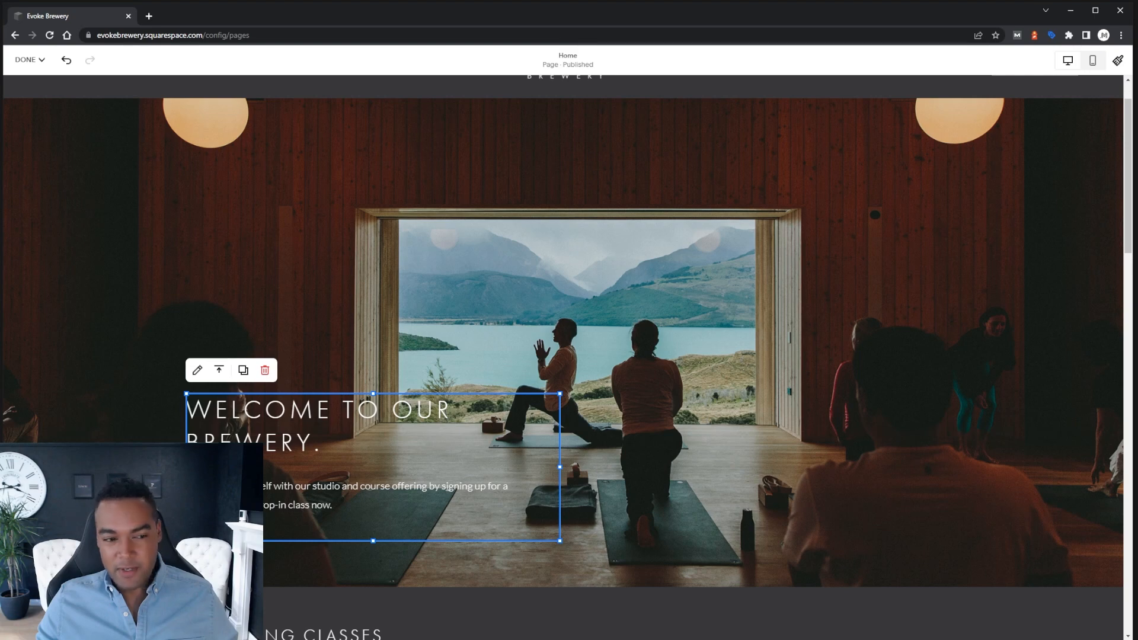
{"action": "left_click", "coordinate": [264, 410]}
{"action": "left_click_drag", "start_coordinate": [326, 443], "coordinate": [176, 413]}
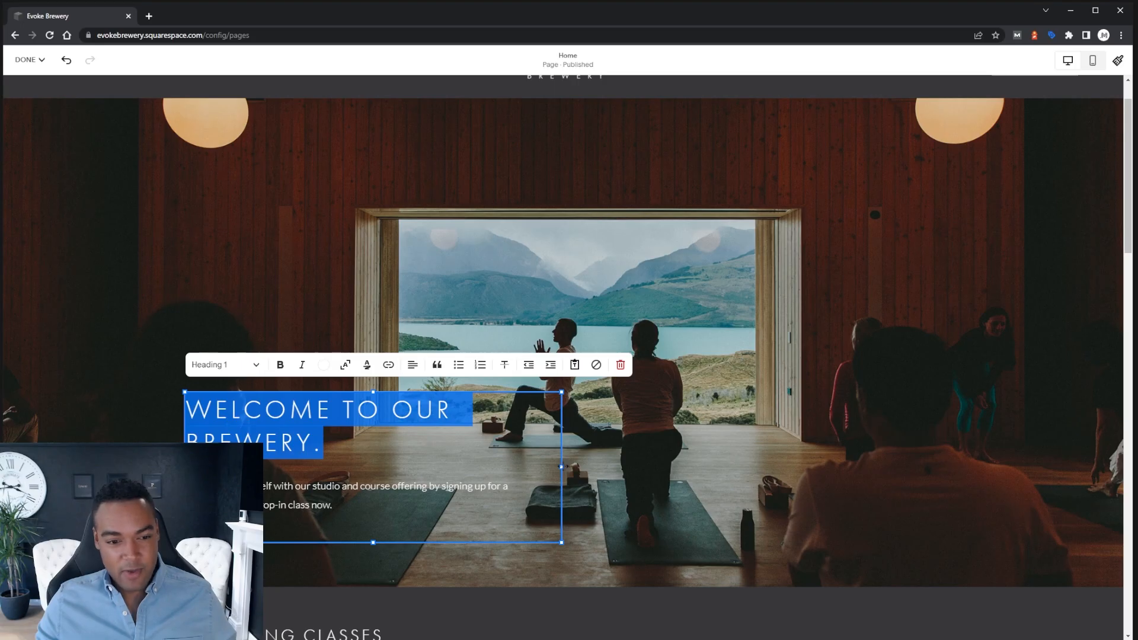
{"action": "left_click_drag", "start_coordinate": [561, 467], "coordinate": [685, 476]}
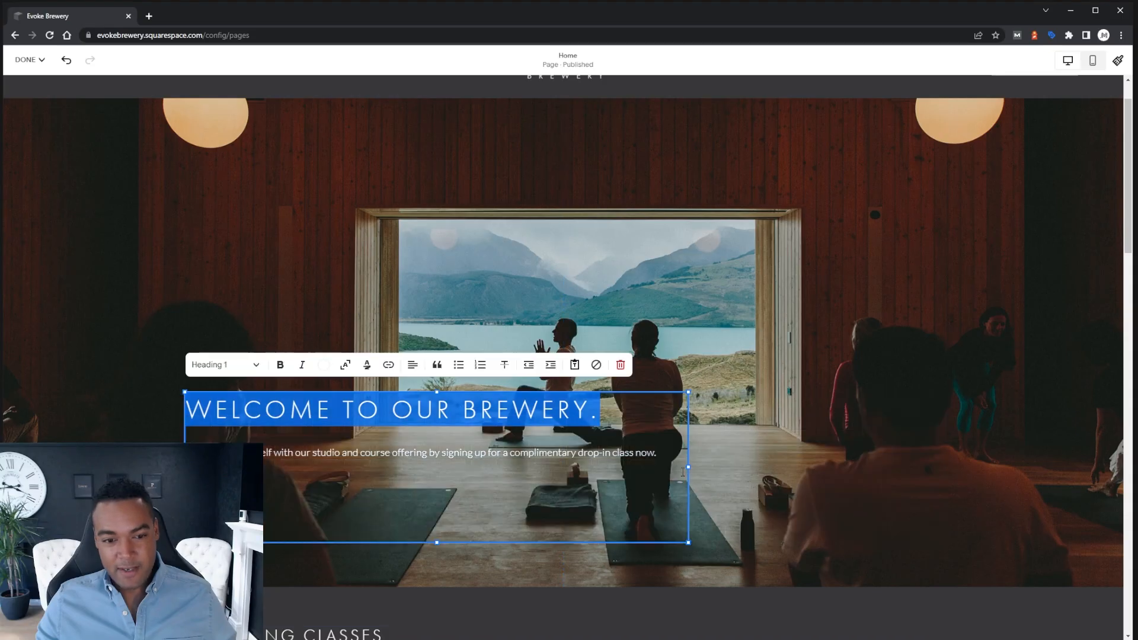
{"action": "left_click", "coordinate": [794, 400]}
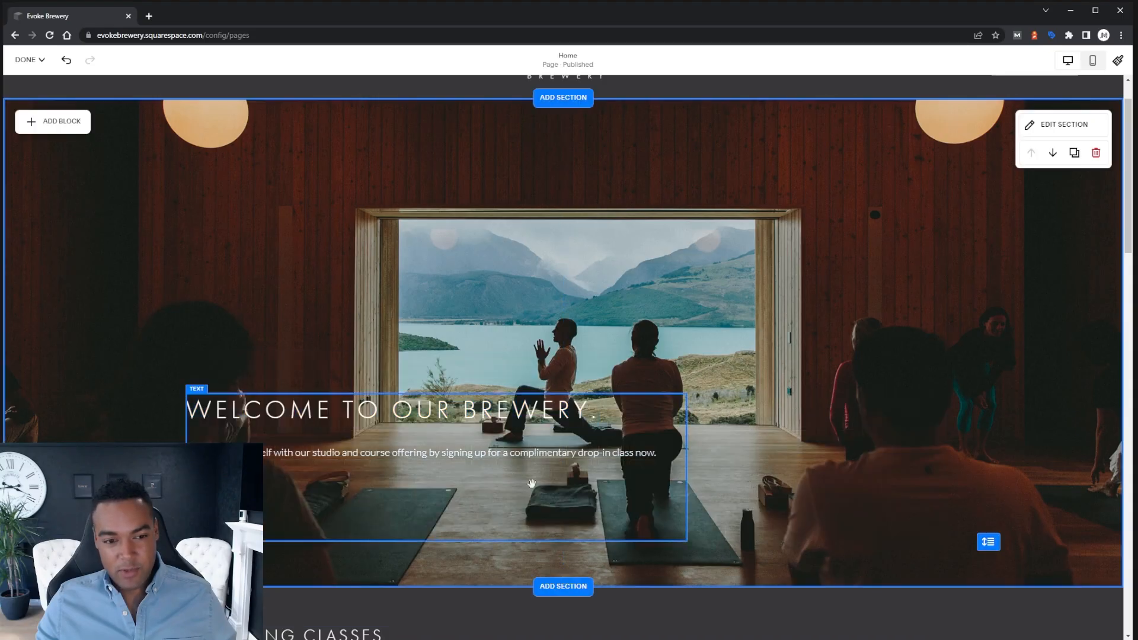
- Position the hero text block in the horizontal centre of the section
{"action": "triple_click", "coordinate": [578, 410]}
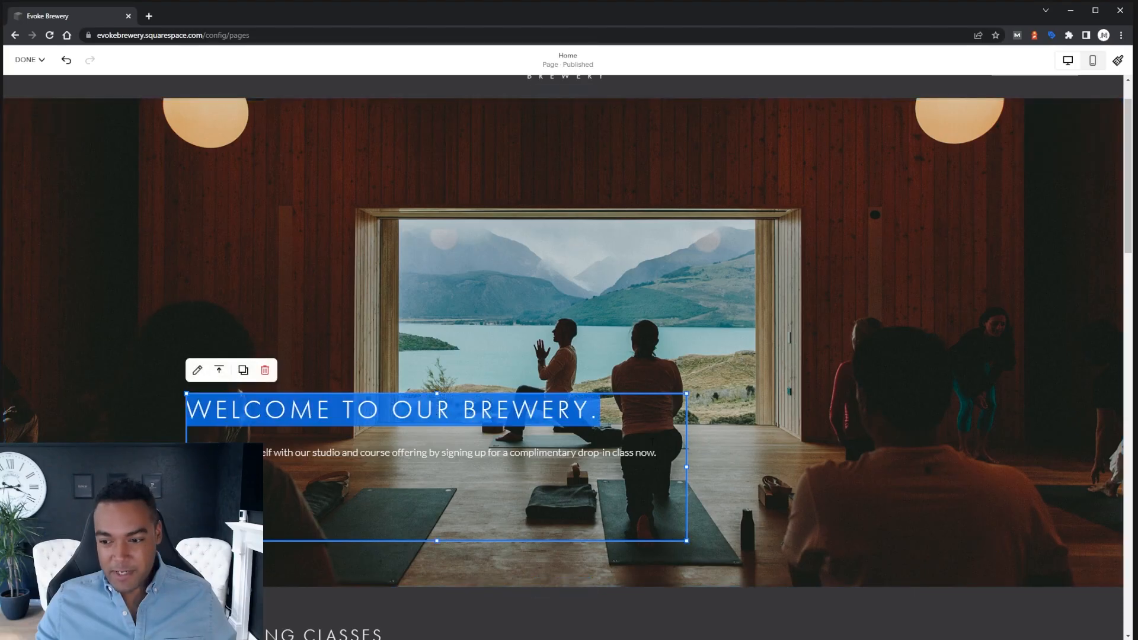
{"action": "left_click_drag", "start_coordinate": [685, 469], "coordinate": [654, 469]}
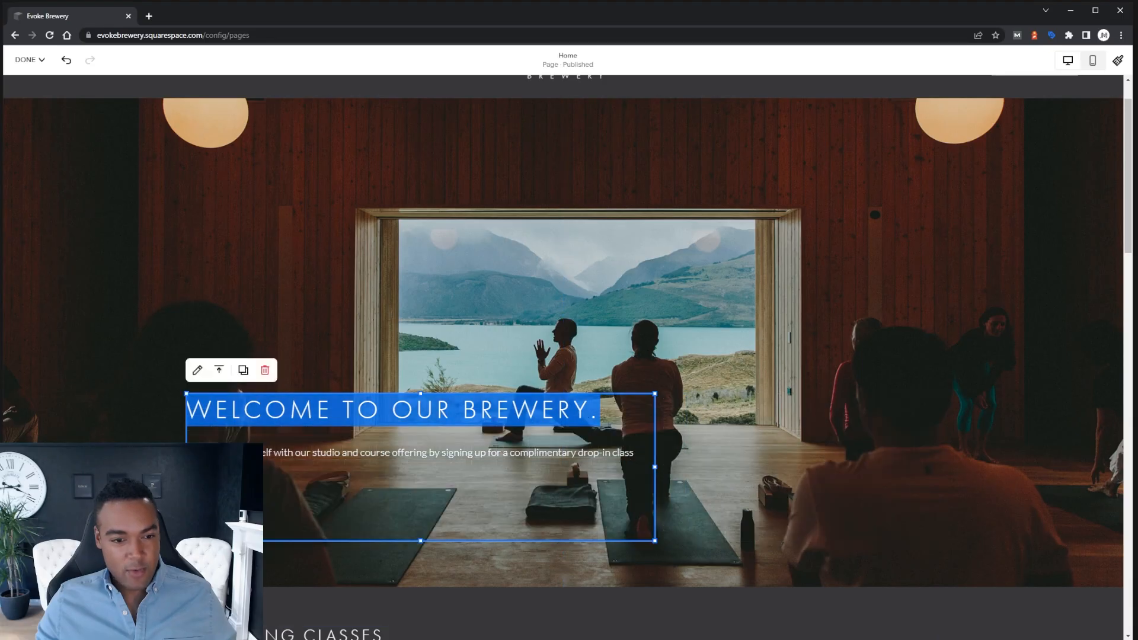
{"action": "left_click_drag", "start_coordinate": [621, 394], "coordinate": [754, 353]}
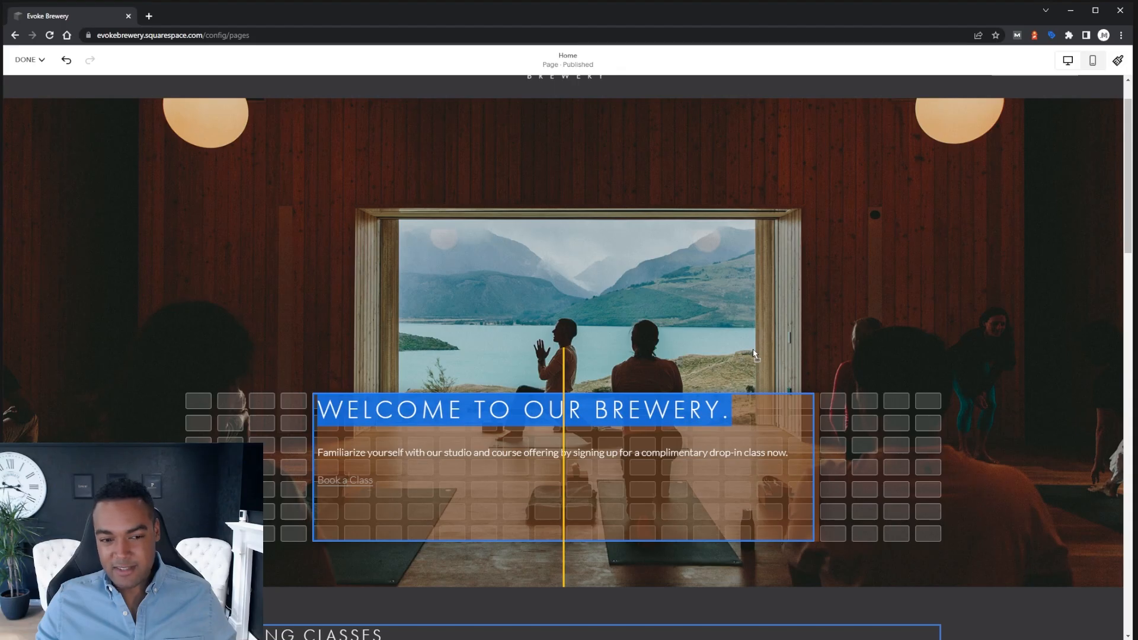
{"action": "left_click_drag", "start_coordinate": [753, 354], "coordinate": [748, 353]}
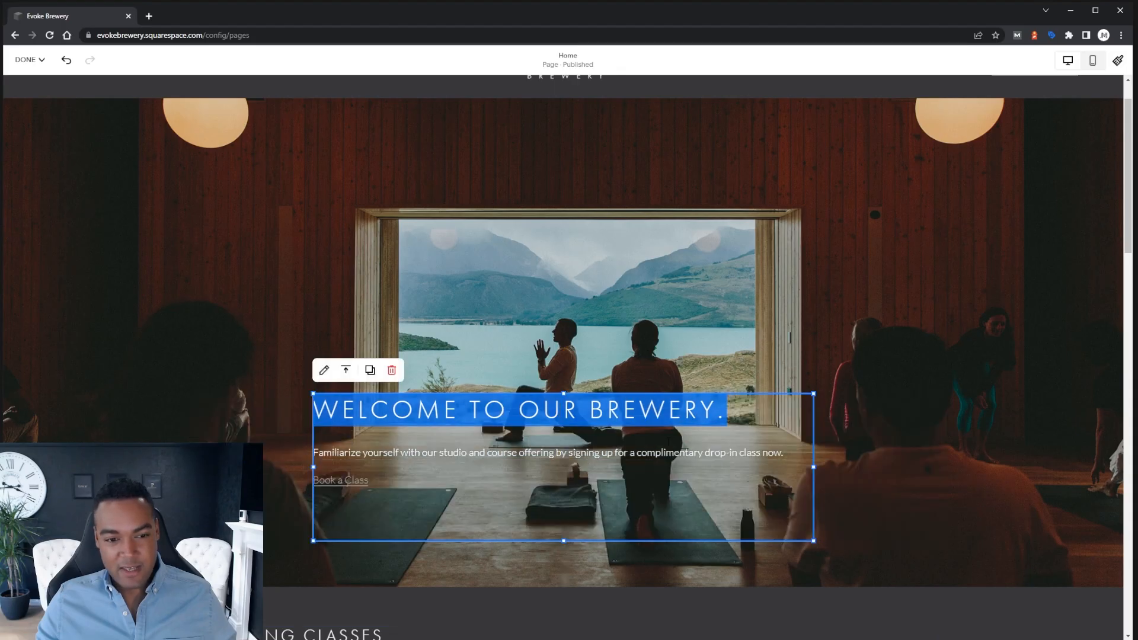
- Center-align all the text in the hero text block
{"action": "double_click", "coordinate": [638, 453]}
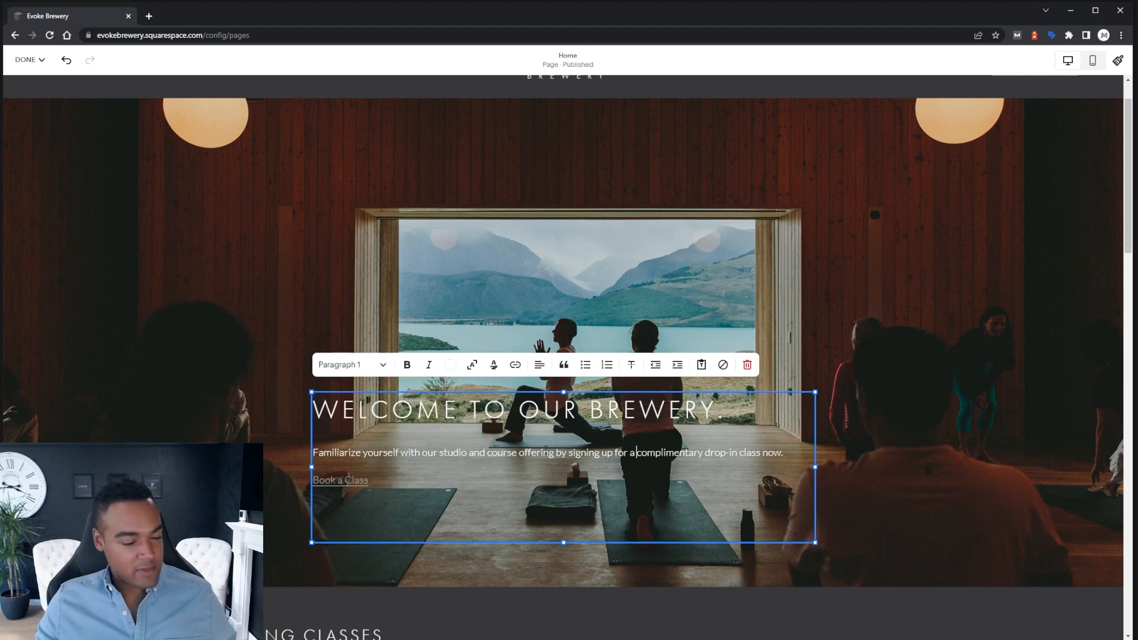
{"action": "key", "text": "ctrl+a"}
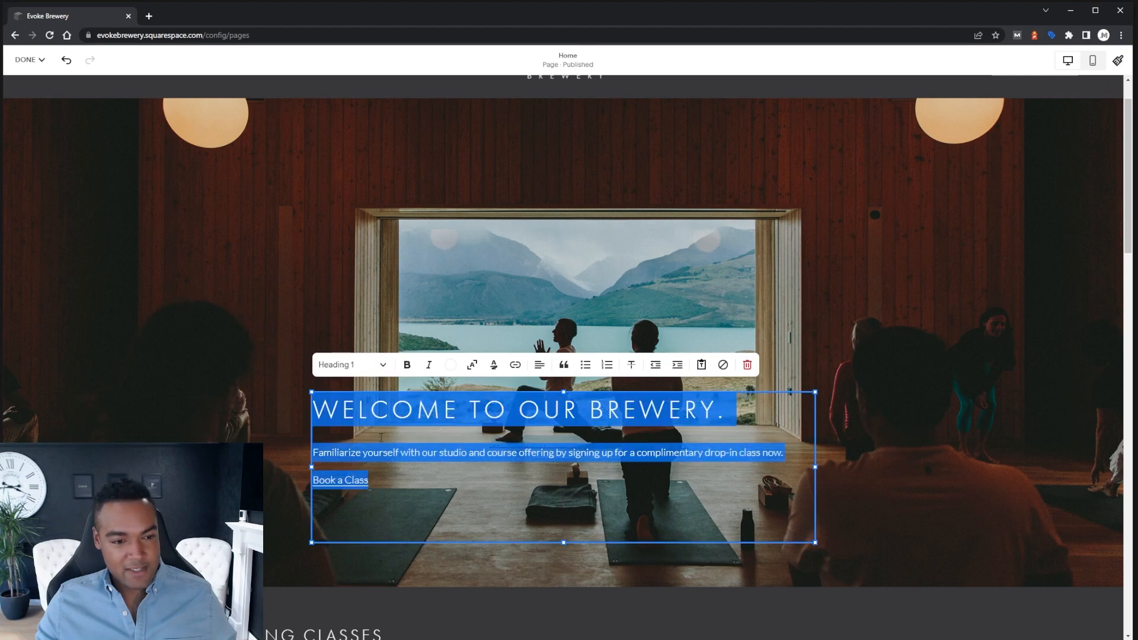
{"action": "left_click", "coordinate": [539, 366]}
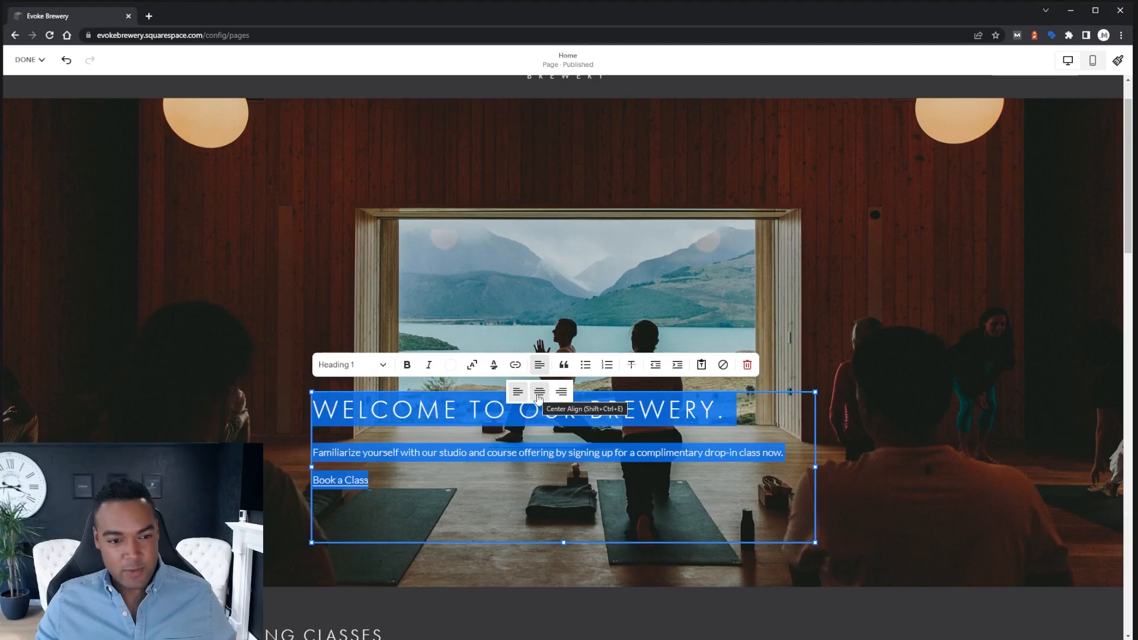
{"action": "left_click", "coordinate": [539, 394]}
- Delete the "Book a Class" link and its empty line from the hero text block
{"action": "left_click", "coordinate": [622, 452]}
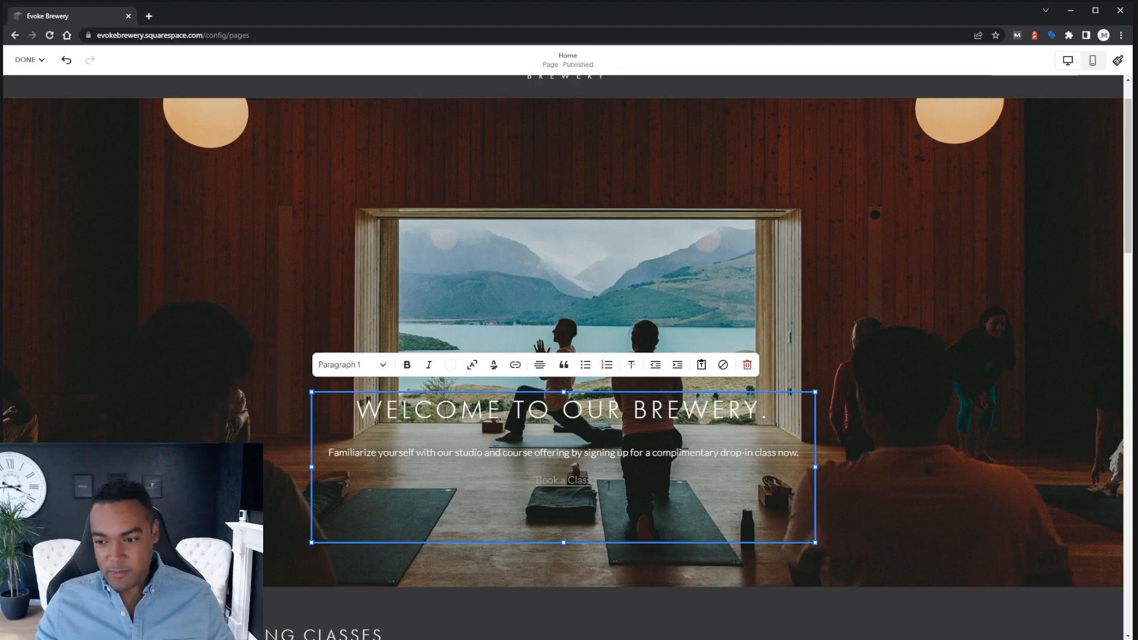
{"action": "left_click_drag", "start_coordinate": [608, 486], "coordinate": [475, 486]}
{"action": "key", "text": "BackSpace"}
{"action": "key", "text": "BackSpace"}
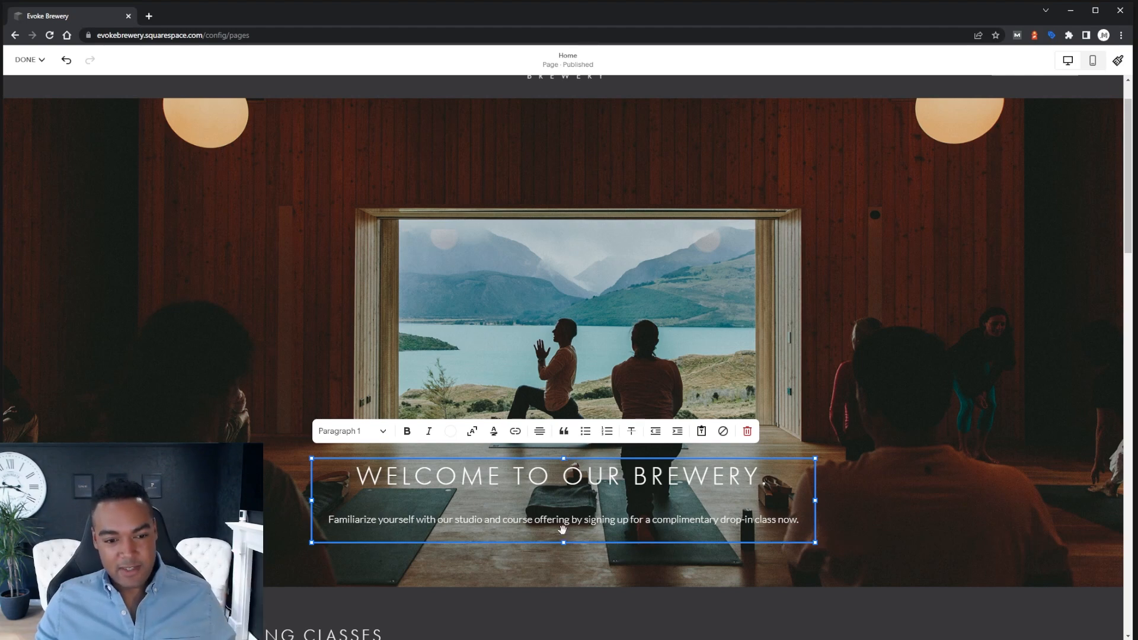
- Try extending the bottom edge of the hero text block downward, then return it to its original height
{"action": "left_click_drag", "start_coordinate": [563, 541], "coordinate": [570, 588]}
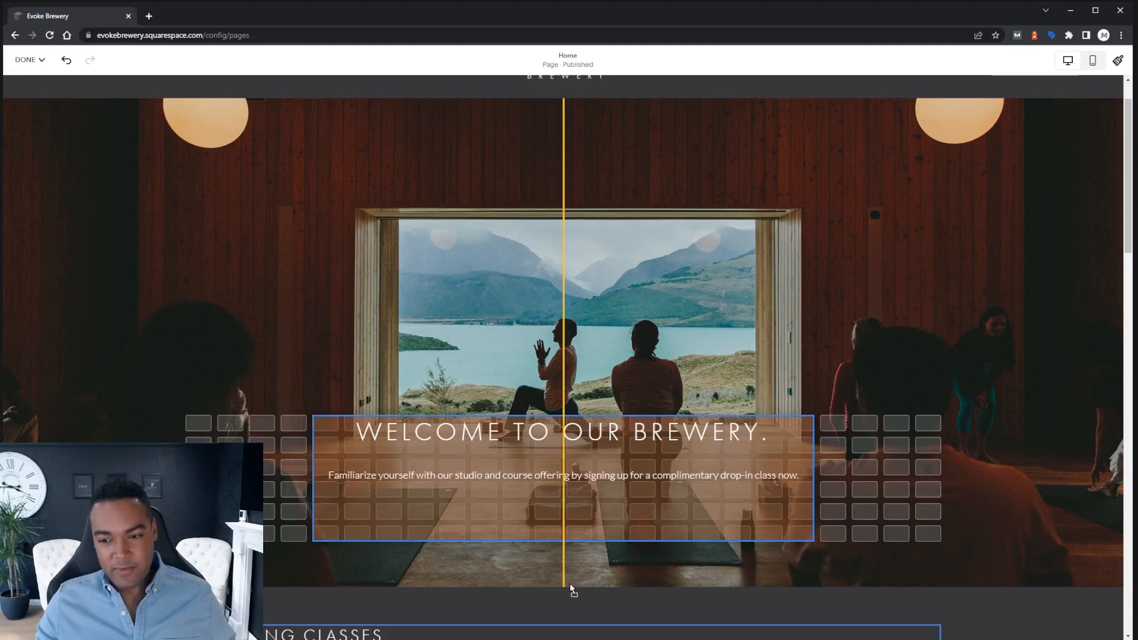
{"action": "left_click_drag", "start_coordinate": [570, 584], "coordinate": [573, 542]}
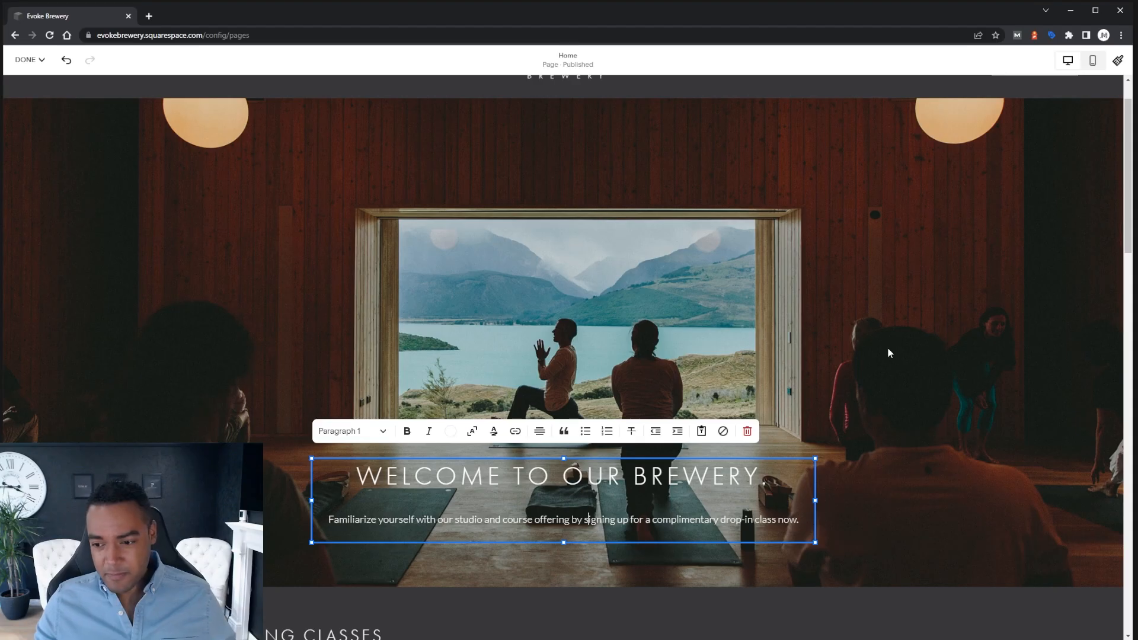
{"action": "left_click", "coordinate": [801, 428]}
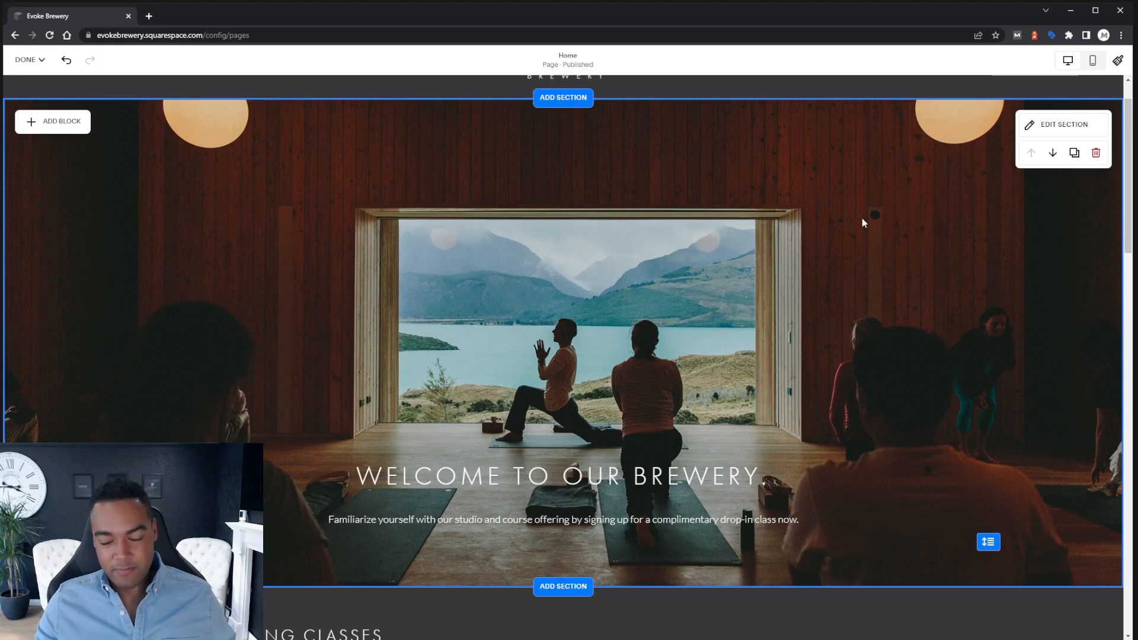
- Try middle and top content alignment in the hero section's format settings, and return the alignment to bottom
{"action": "left_click", "coordinate": [1053, 127]}
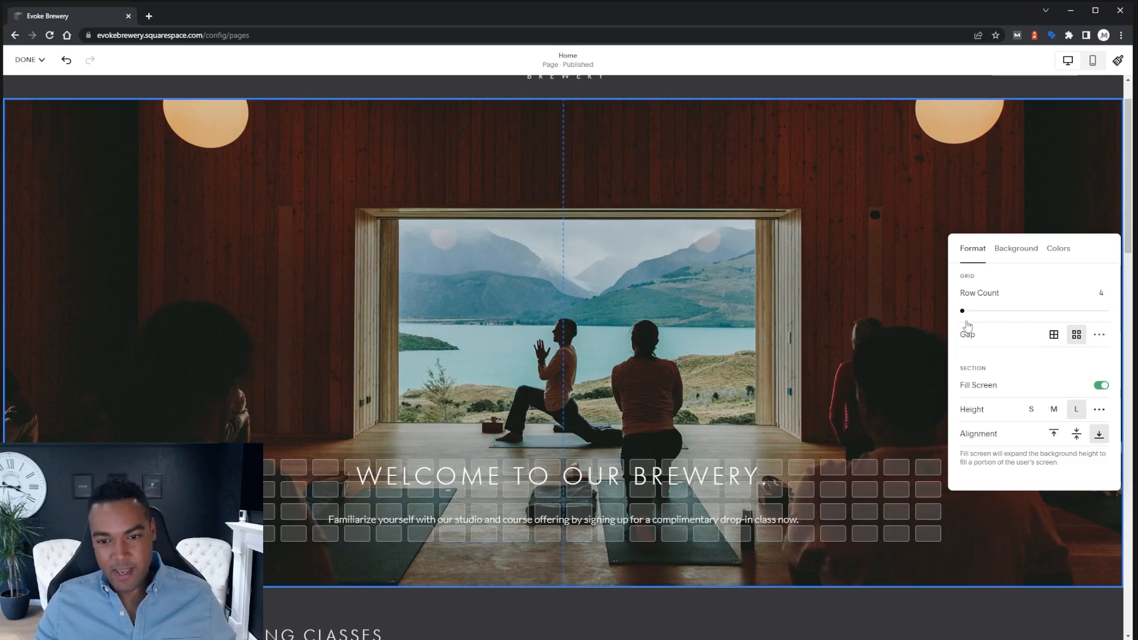
{"action": "mouse_move", "coordinate": [961, 310]}
{"action": "left_mouse_down"}
{"action": "mouse_move", "coordinate": [975, 311]}
{"action": "mouse_move", "coordinate": [961, 310]}
{"action": "left_mouse_up"}
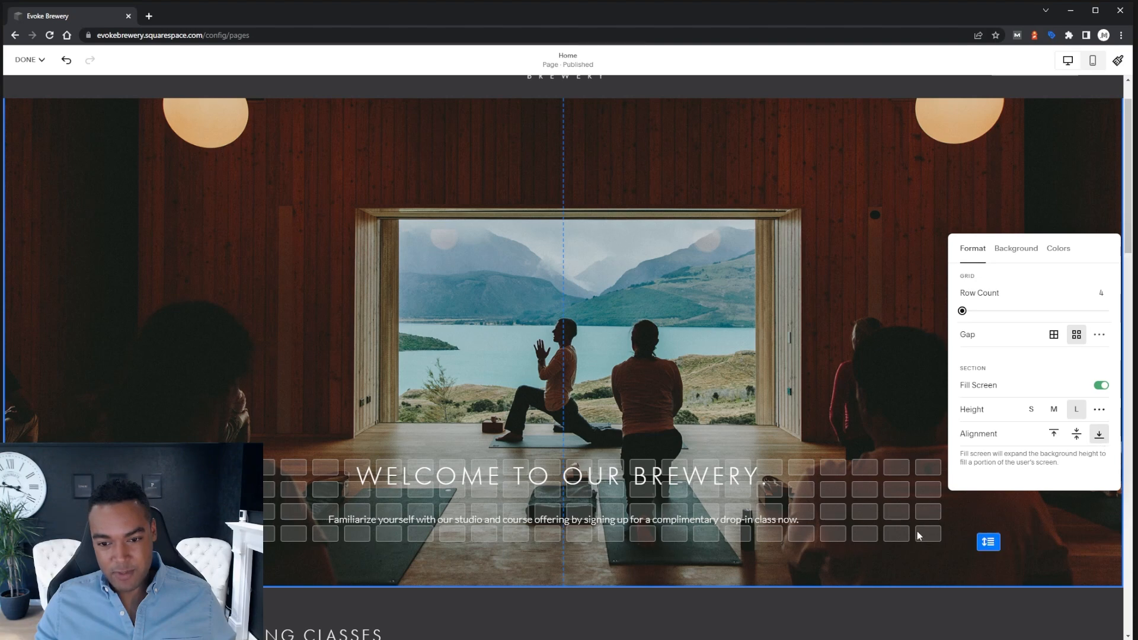
{"action": "left_click", "coordinate": [1073, 435]}
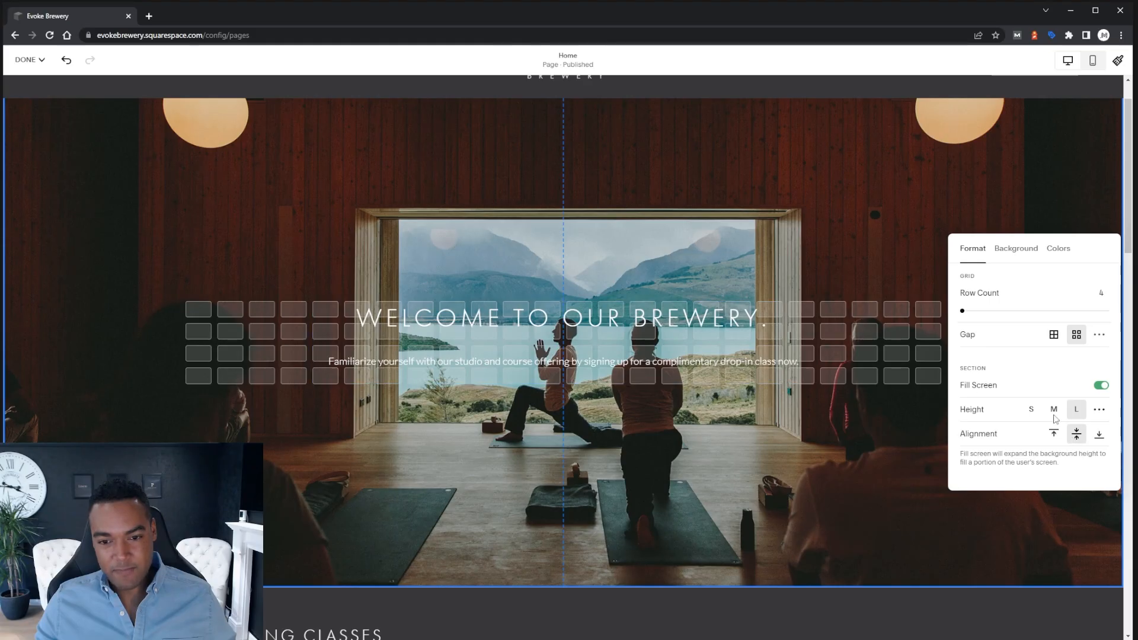
{"action": "left_click", "coordinate": [1055, 434]}
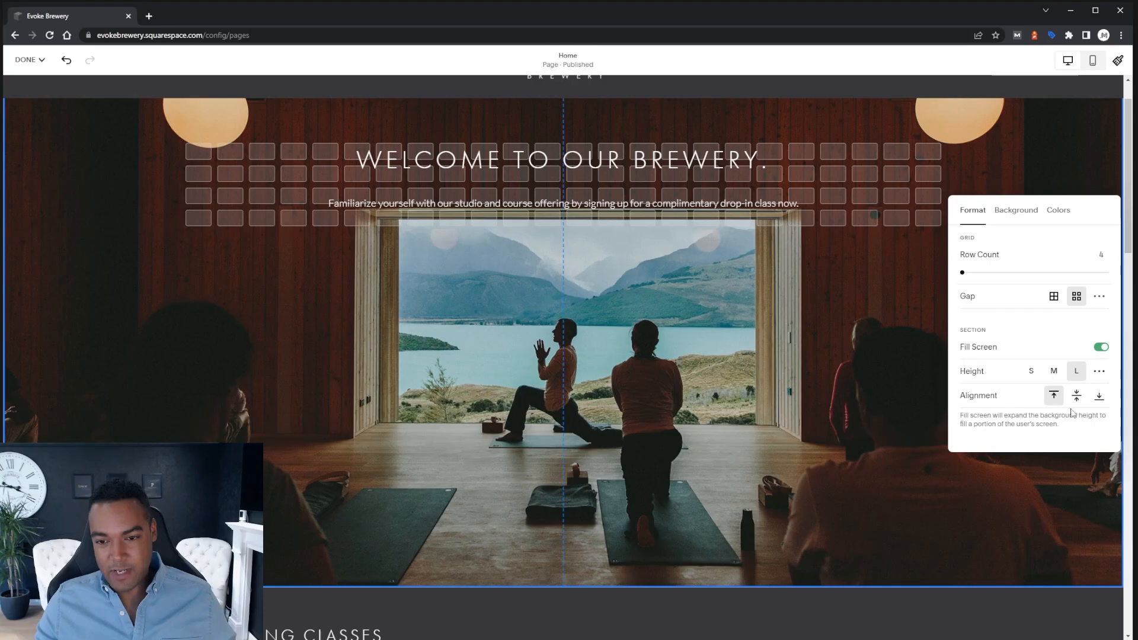
{"action": "left_click", "coordinate": [1099, 397]}
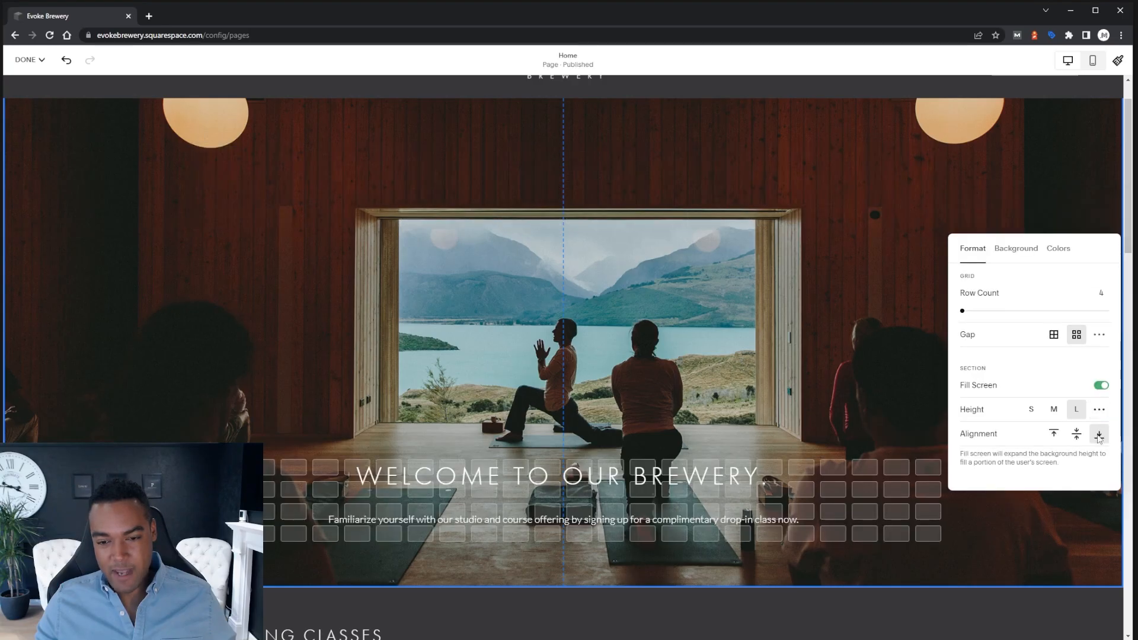
- Try the M and S section heights on the hero section, and return the height to L
{"action": "left_click", "coordinate": [1052, 409]}
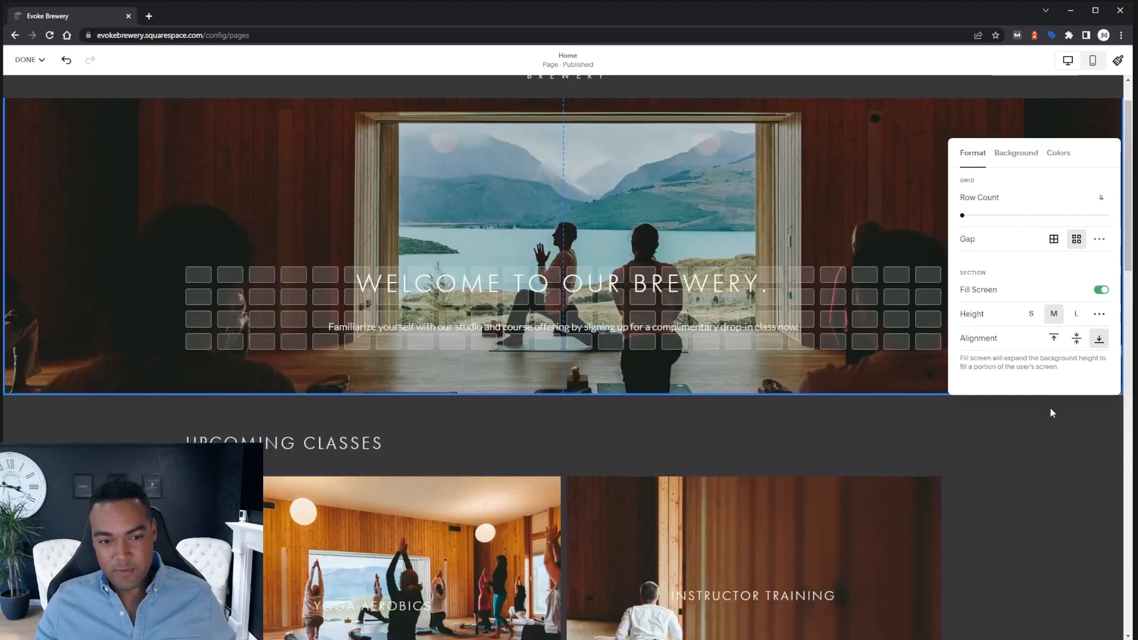
{"action": "scroll", "coordinate": [922, 357], "scroll_direction": "up", "scroll_amount": 2}
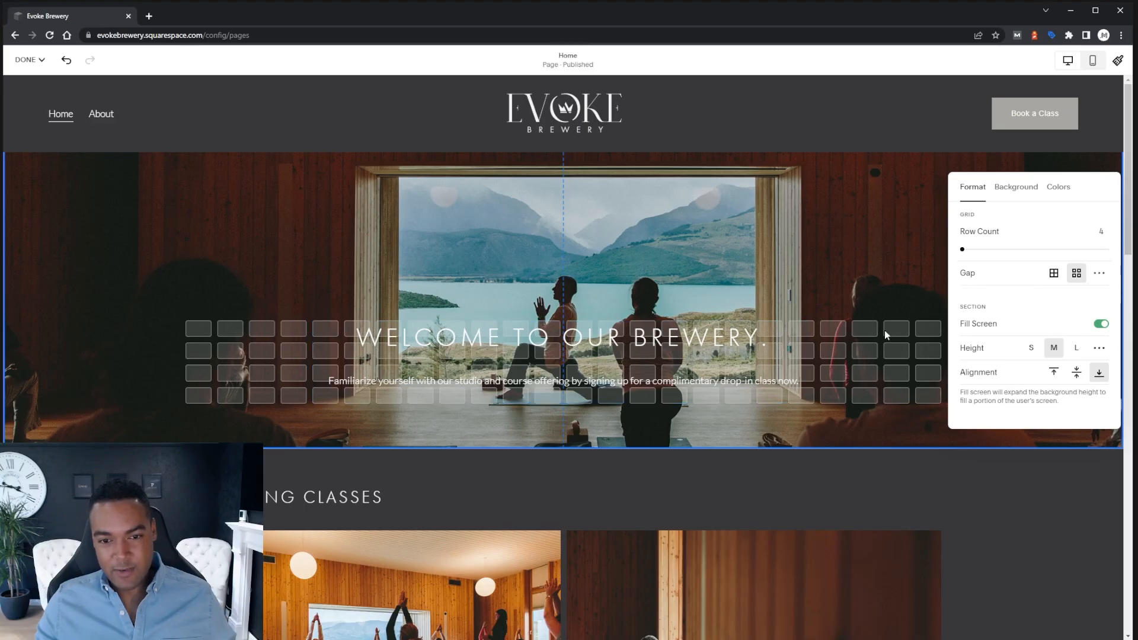
{"action": "left_click", "coordinate": [1031, 350]}
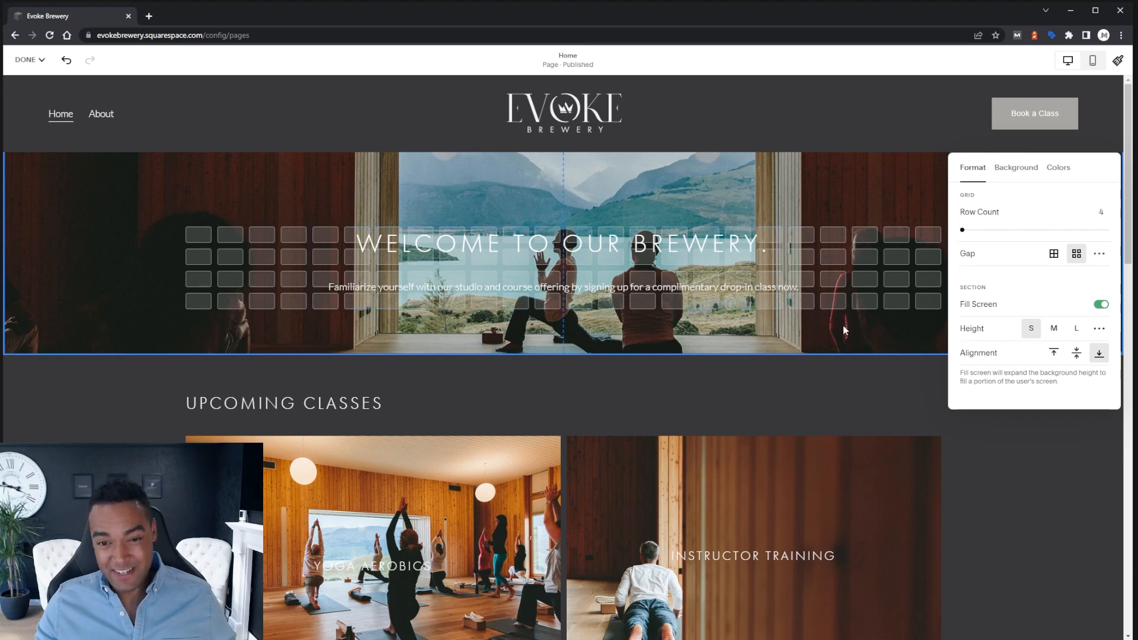
{"action": "left_click", "coordinate": [1076, 329]}
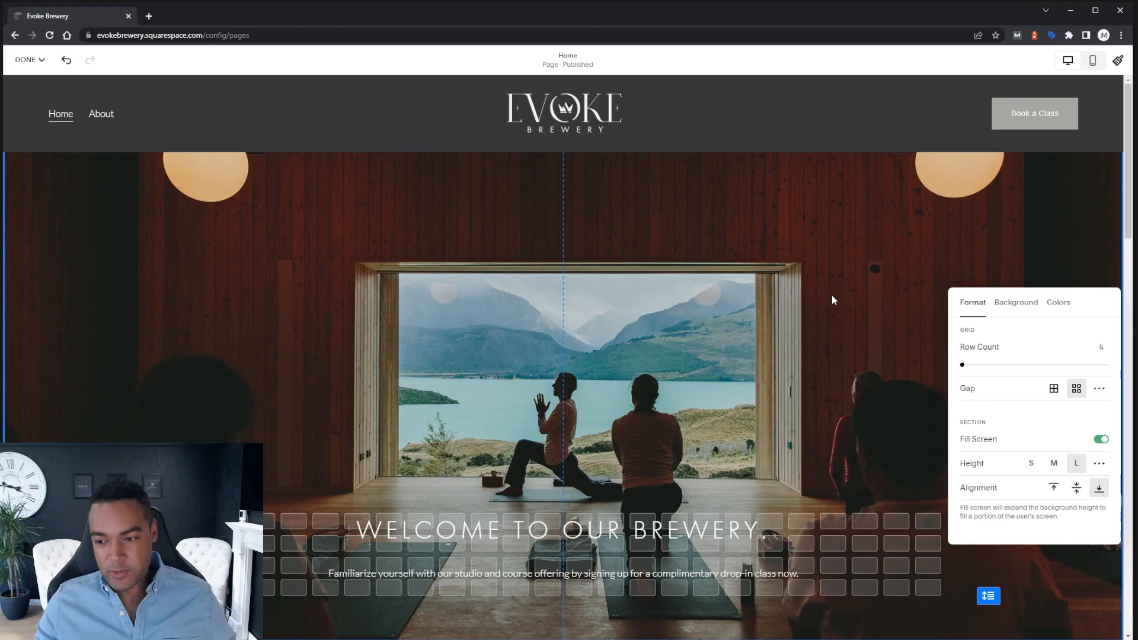
{"action": "scroll", "coordinate": [831, 295], "scroll_direction": "down", "scroll_amount": 1}
{"action": "scroll", "coordinate": [831, 295], "scroll_direction": "up", "scroll_amount": 1}
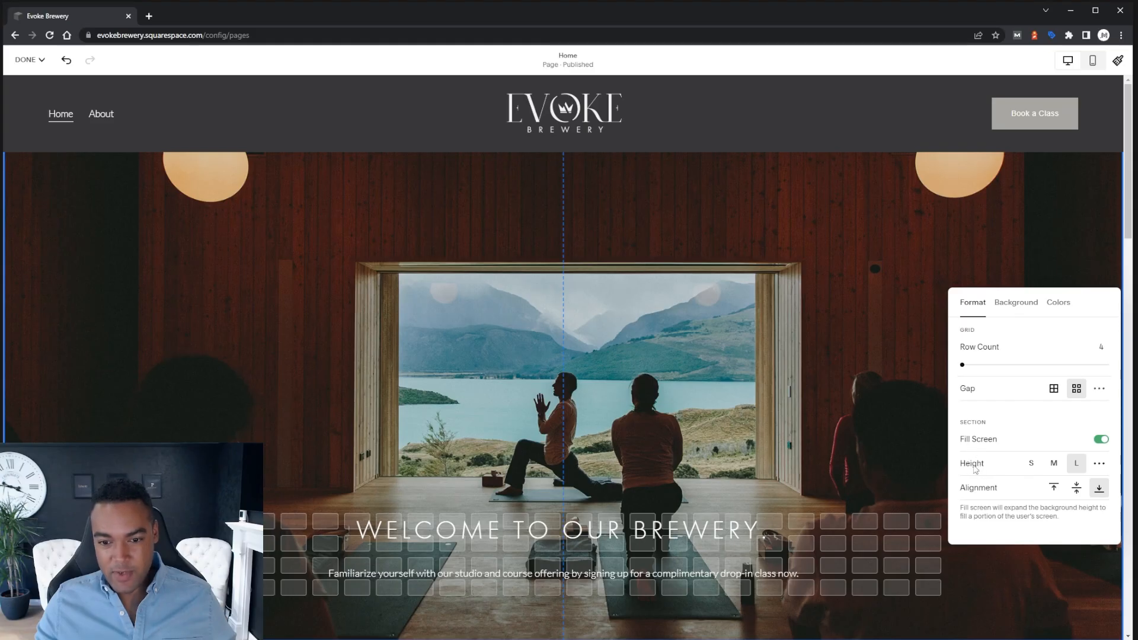
- Try custom hero section heights of 100 and 1 and a grid without gaps, and return to height L and the spaced grid
{"action": "left_click", "coordinate": [1100, 465]}
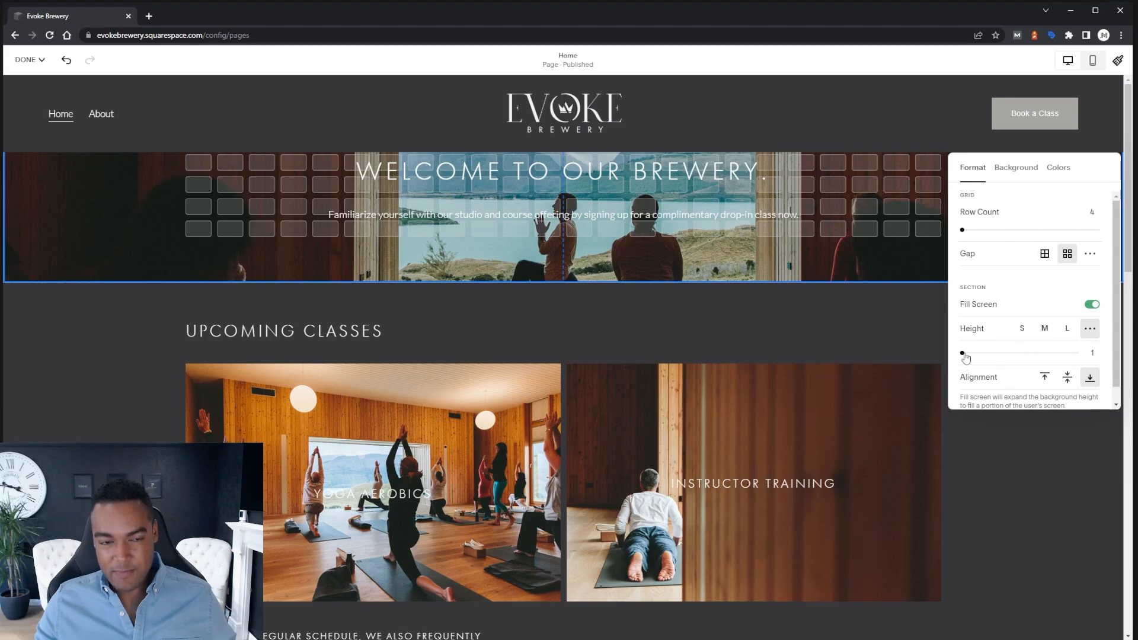
{"action": "left_click_drag", "start_coordinate": [963, 353], "coordinate": [1088, 483]}
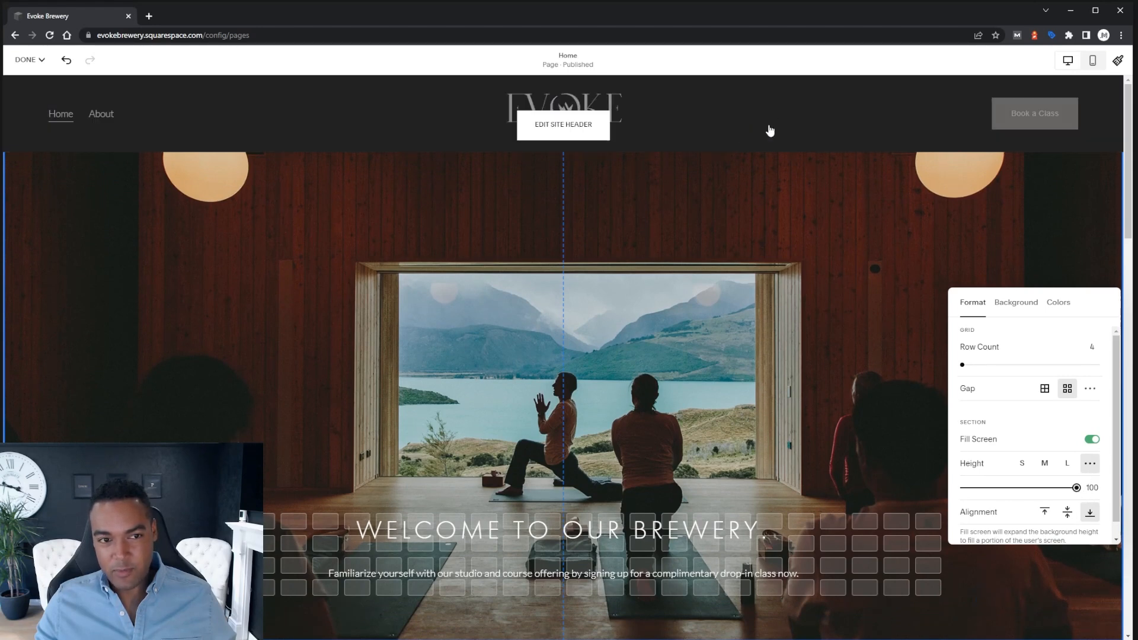
{"action": "left_click_drag", "start_coordinate": [1076, 487], "coordinate": [957, 376]}
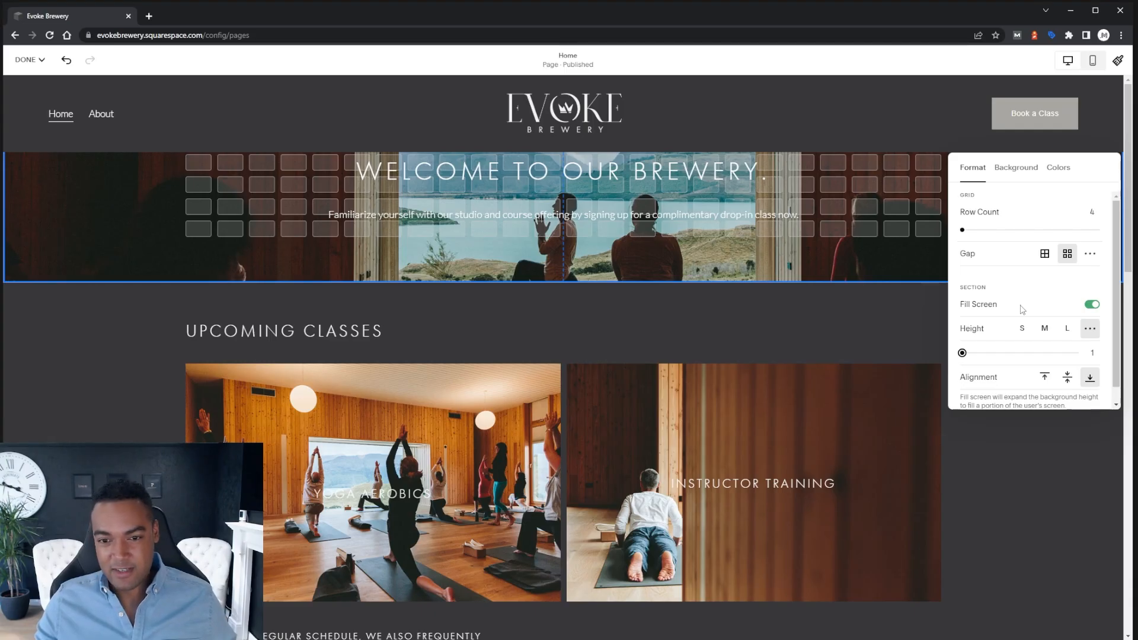
{"action": "left_click", "coordinate": [1067, 329]}
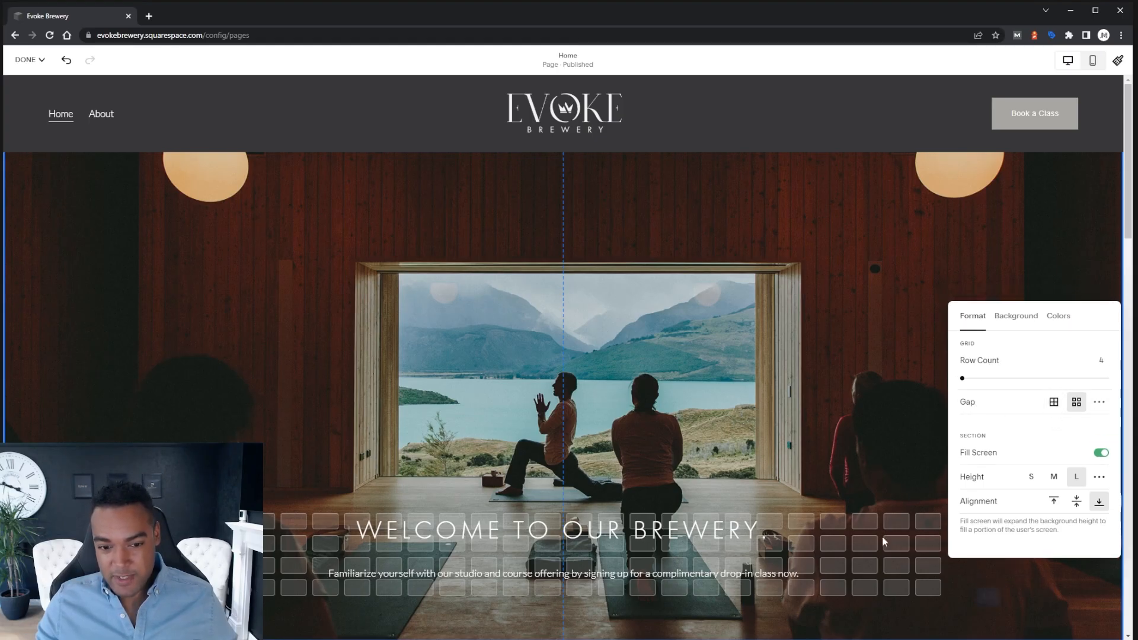
{"action": "left_click", "coordinate": [1053, 403]}
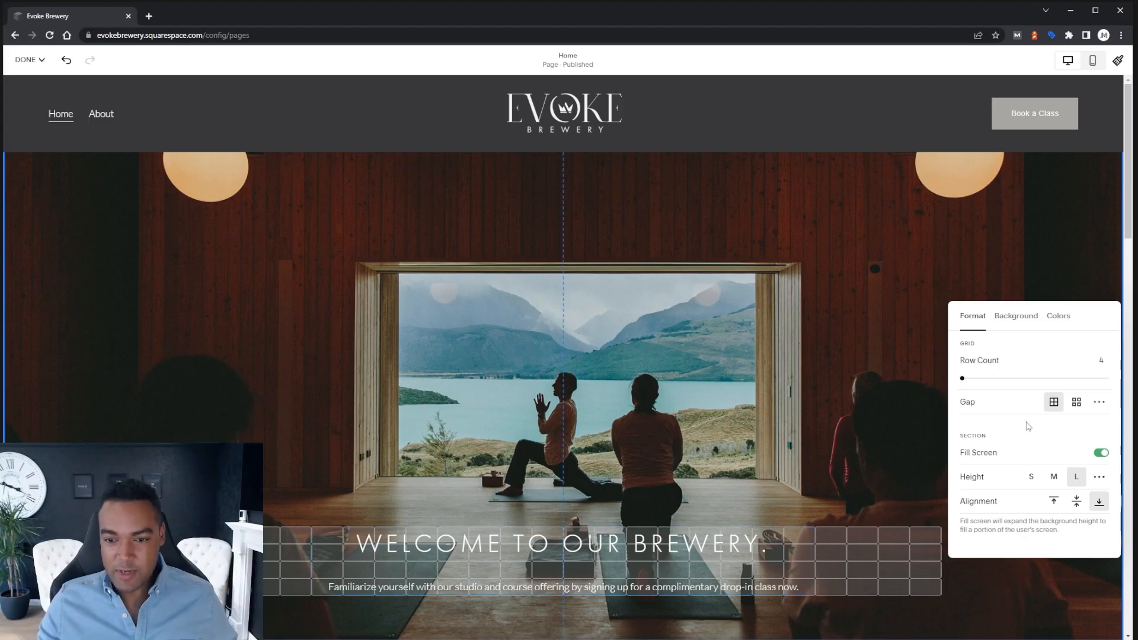
{"action": "left_click", "coordinate": [1076, 402]}
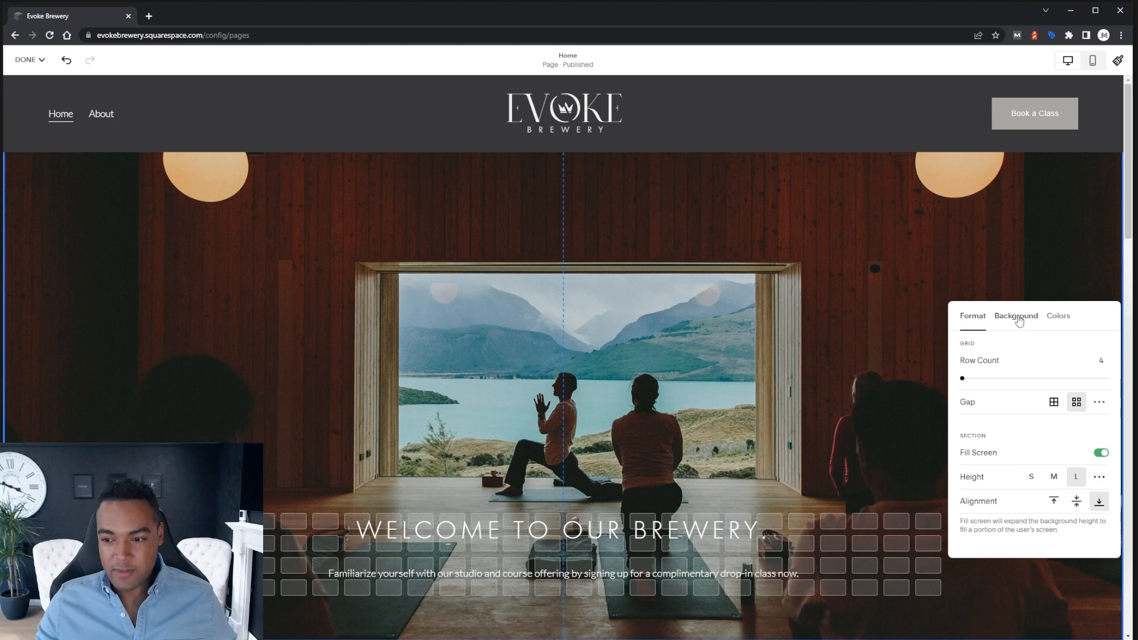
- Set the overlay opacity of the hero section's background image to 20%
{"action": "left_click", "coordinate": [1018, 321]}
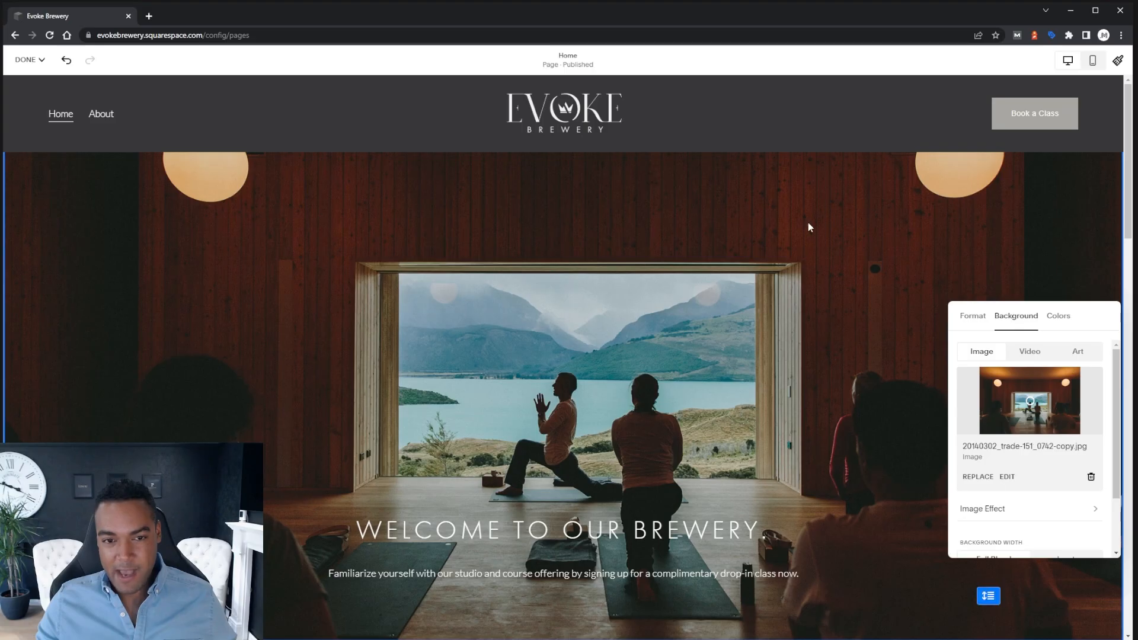
{"action": "scroll", "coordinate": [1038, 422], "scroll_direction": "down", "scroll_amount": 2}
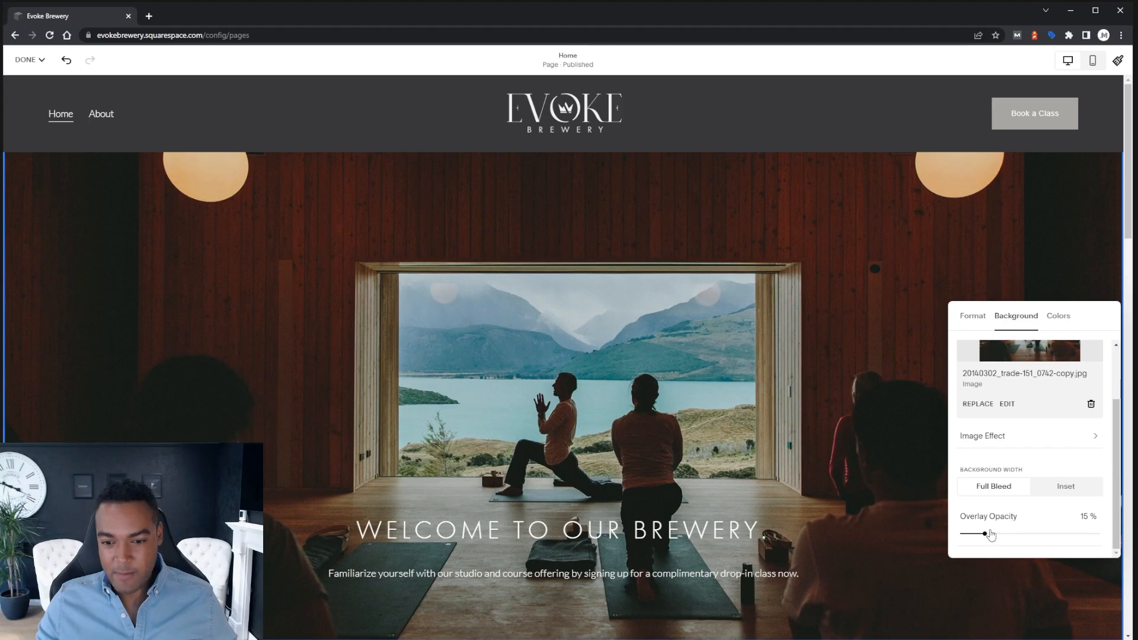
{"action": "left_click_drag", "start_coordinate": [988, 534], "coordinate": [1086, 534]}
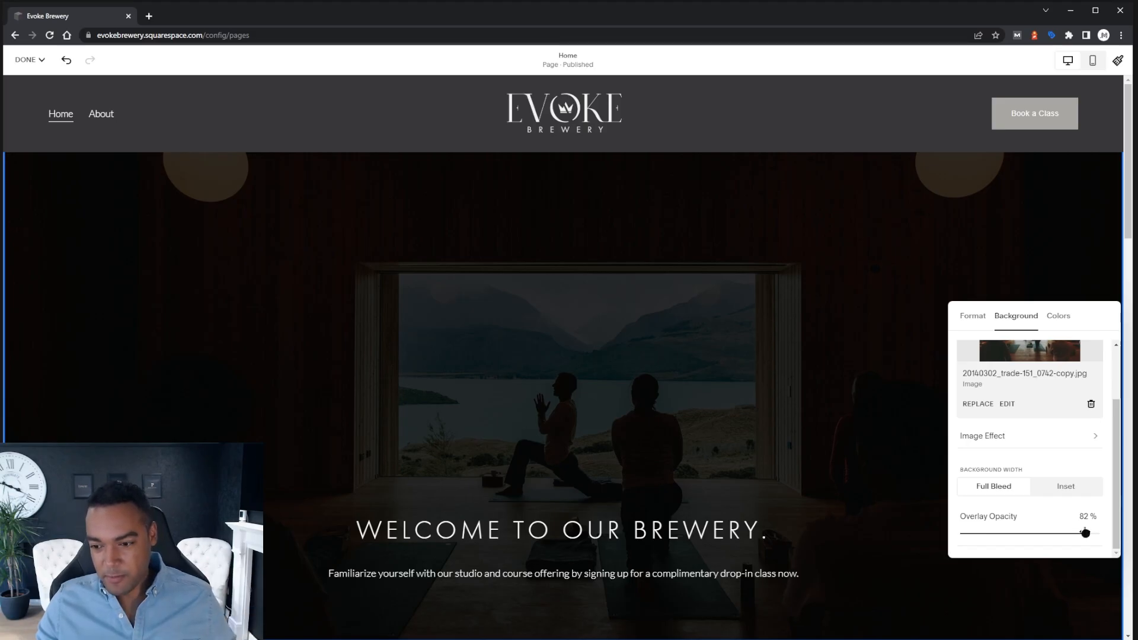
{"action": "left_click_drag", "start_coordinate": [1086, 533], "coordinate": [989, 532]}
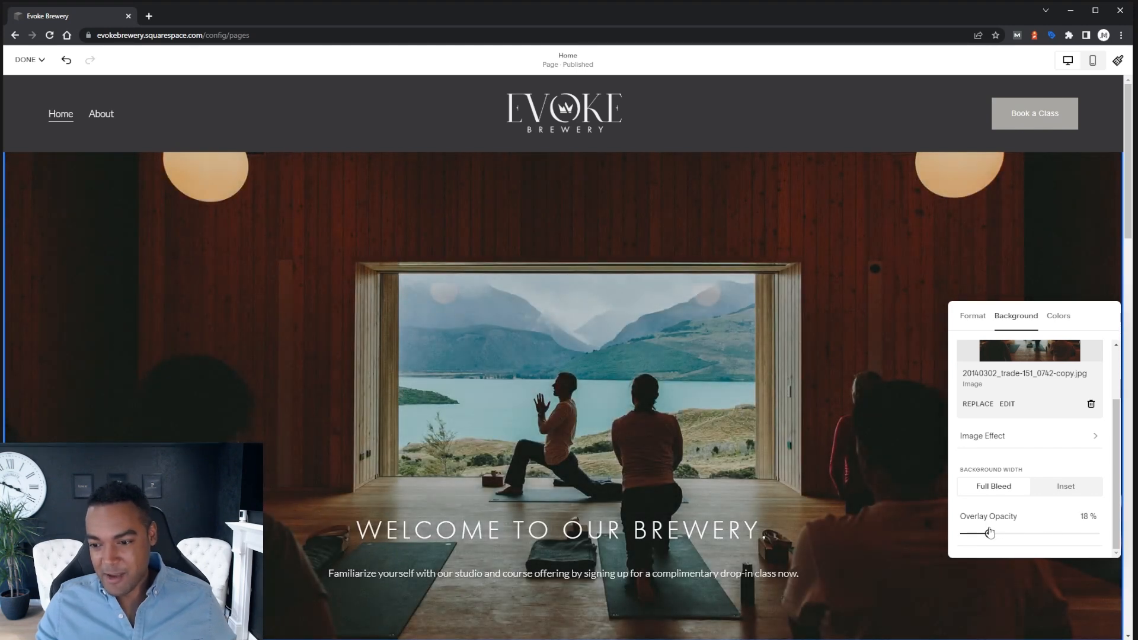
{"action": "left_click_drag", "start_coordinate": [988, 533], "coordinate": [992, 533]}
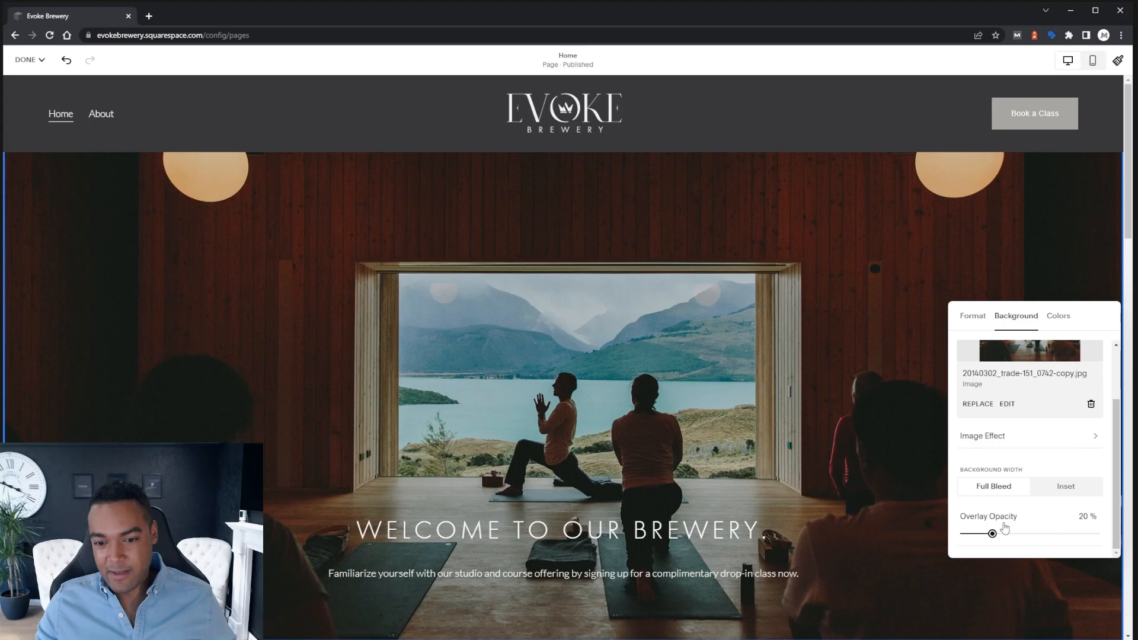
{"action": "scroll", "coordinate": [1005, 527], "scroll_direction": "up", "scroll_amount": 1}
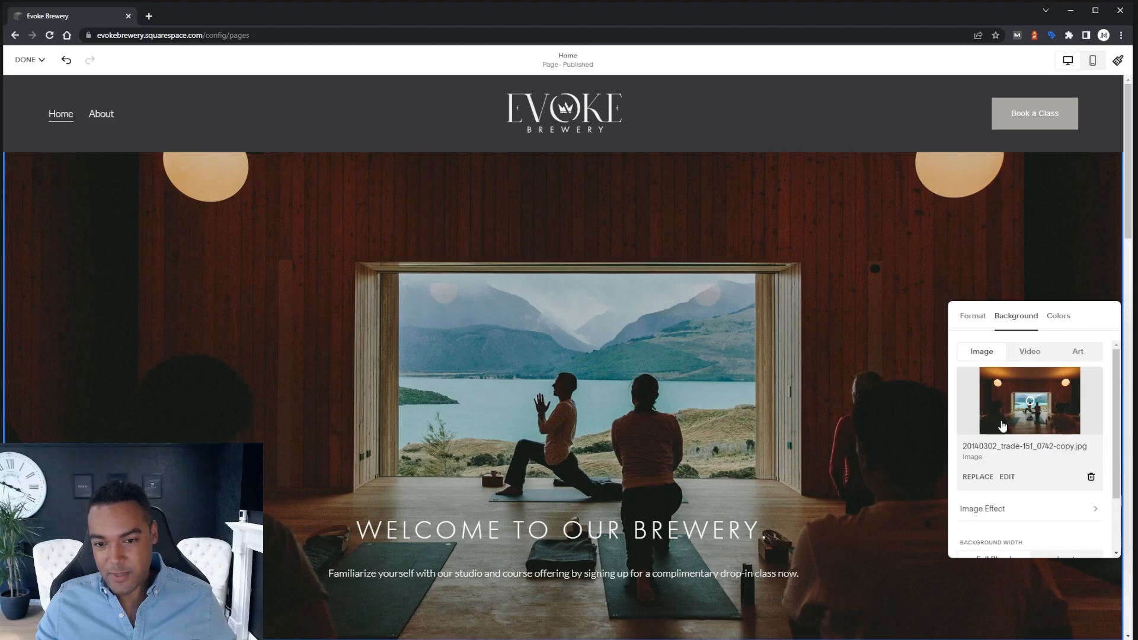
- Try the Lightest 1 and Bright 2 color themes on the hero section
{"action": "left_click", "coordinate": [1058, 317]}
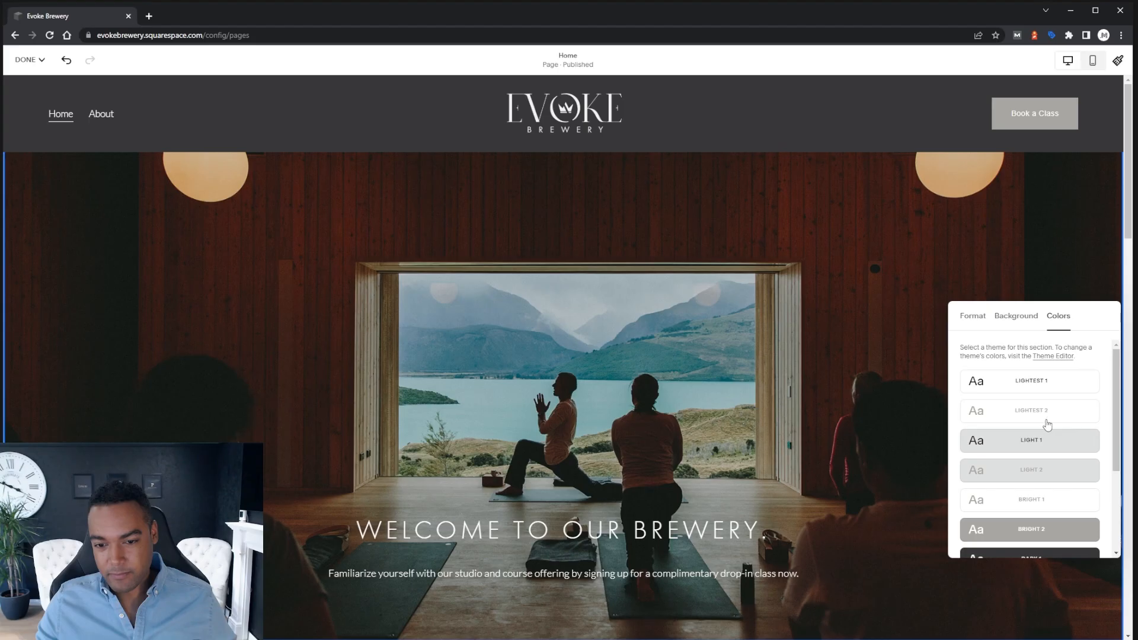
{"action": "scroll", "coordinate": [1047, 424], "scroll_direction": "down", "scroll_amount": 3}
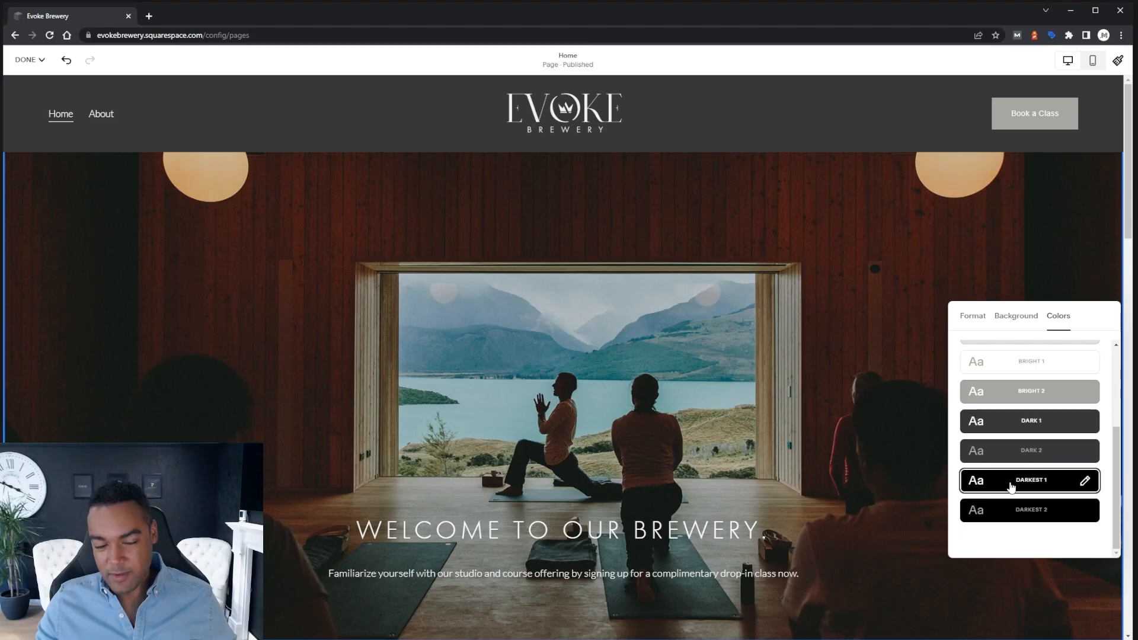
{"action": "scroll", "coordinate": [1011, 486], "scroll_direction": "up", "scroll_amount": 2}
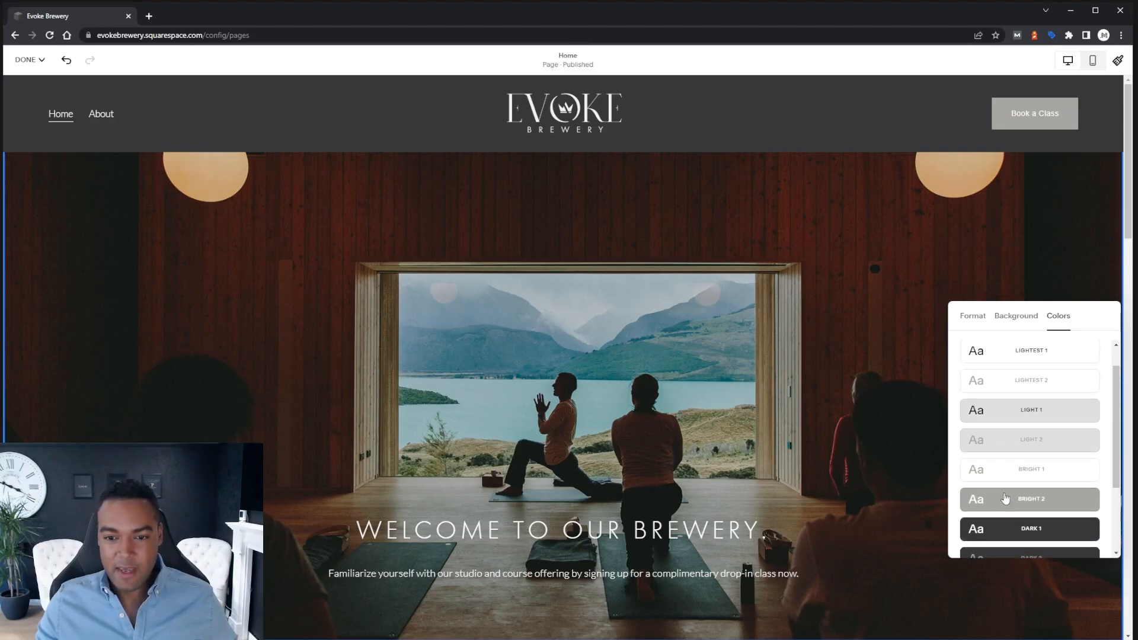
{"action": "left_click", "coordinate": [1014, 362]}
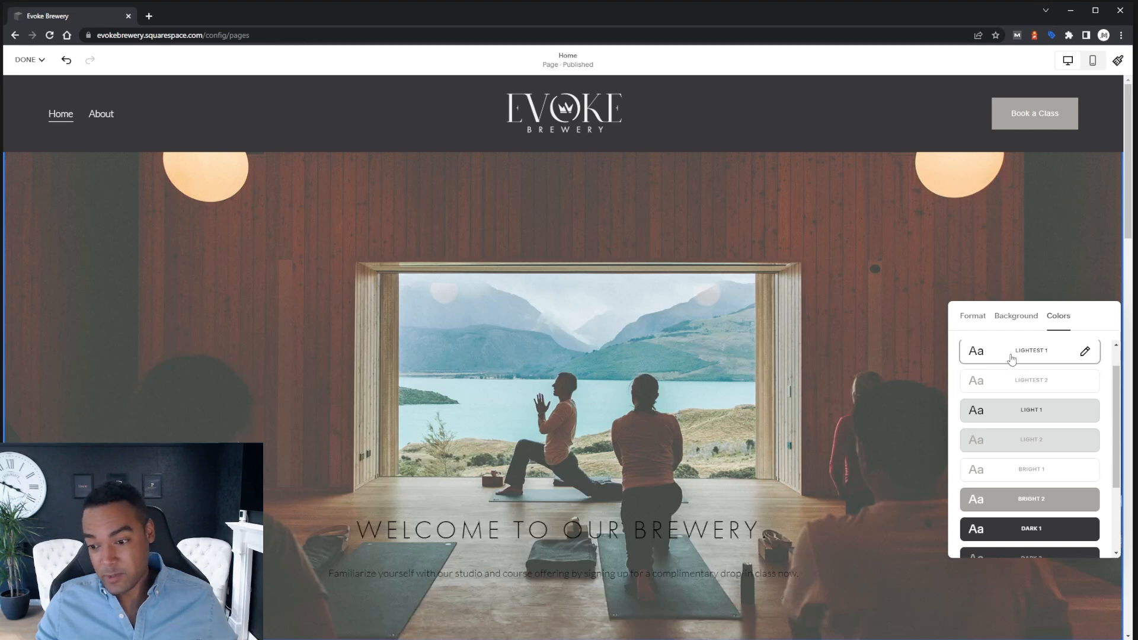
{"action": "scroll", "coordinate": [1023, 409], "scroll_direction": "down", "scroll_amount": 1}
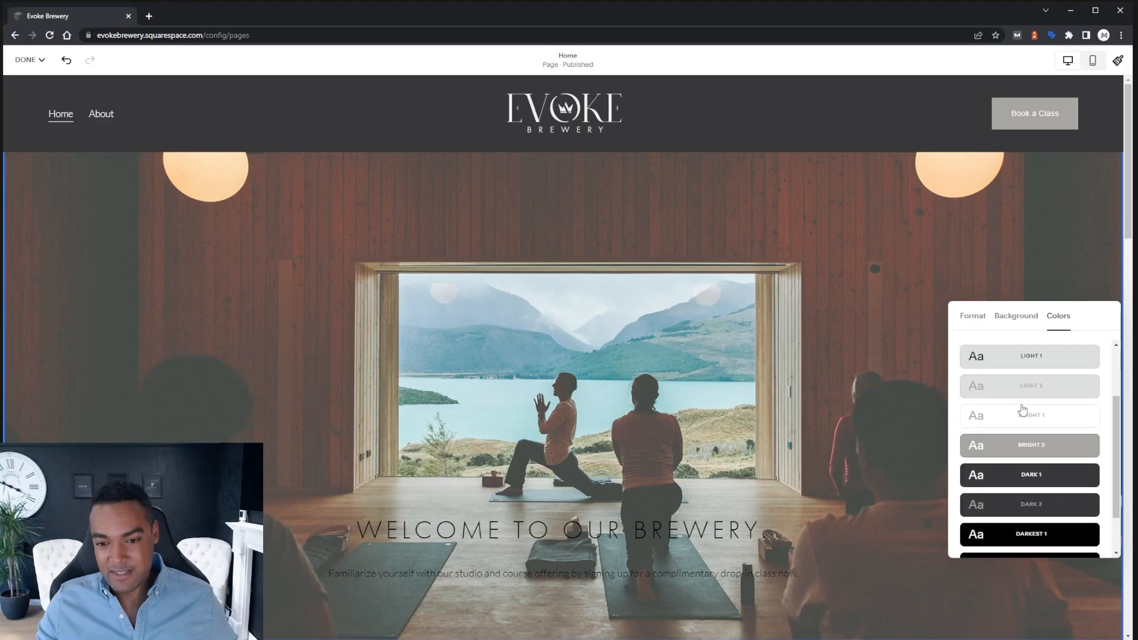
{"action": "left_click", "coordinate": [1008, 450]}
{"action": "scroll", "coordinate": [1008, 451], "scroll_direction": "down", "scroll_amount": 1}
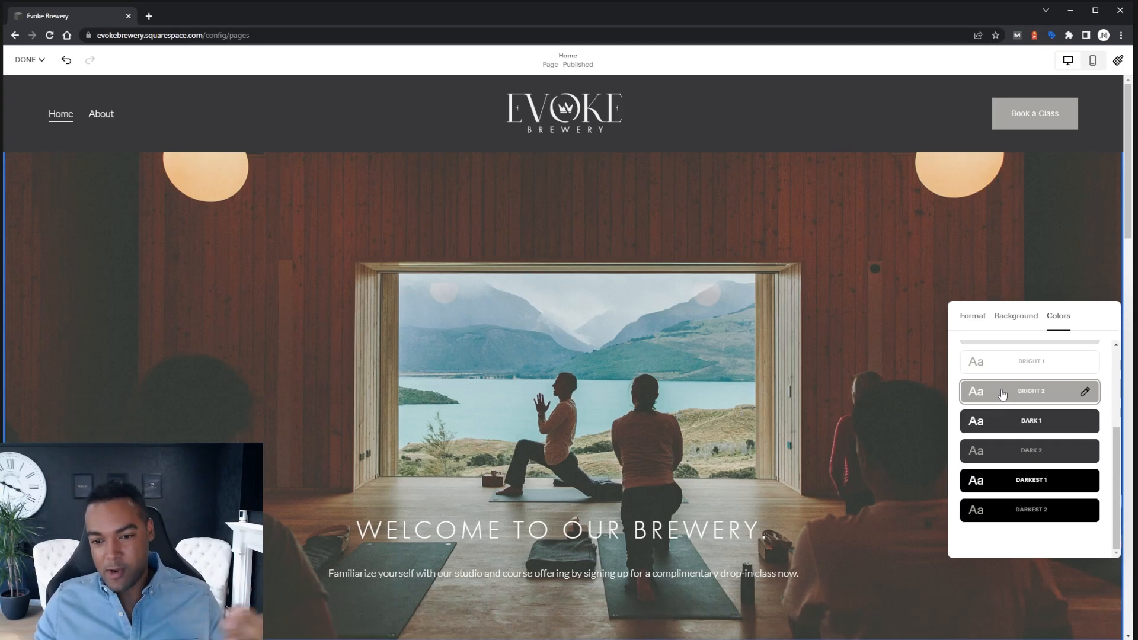
- Try the Dark 2 and Darkest 2 color themes on the hero section, and return it to Darkest 1
{"action": "scroll", "coordinate": [1049, 424], "scroll_direction": "up", "scroll_amount": 2}
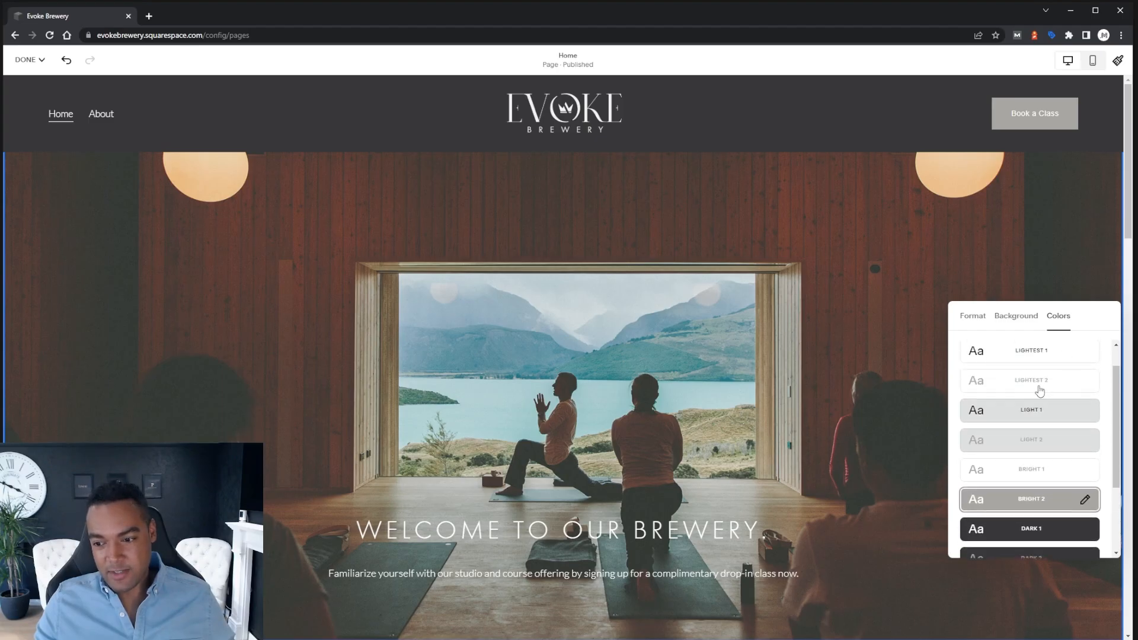
{"action": "scroll", "coordinate": [1039, 397], "scroll_direction": "down", "scroll_amount": 2}
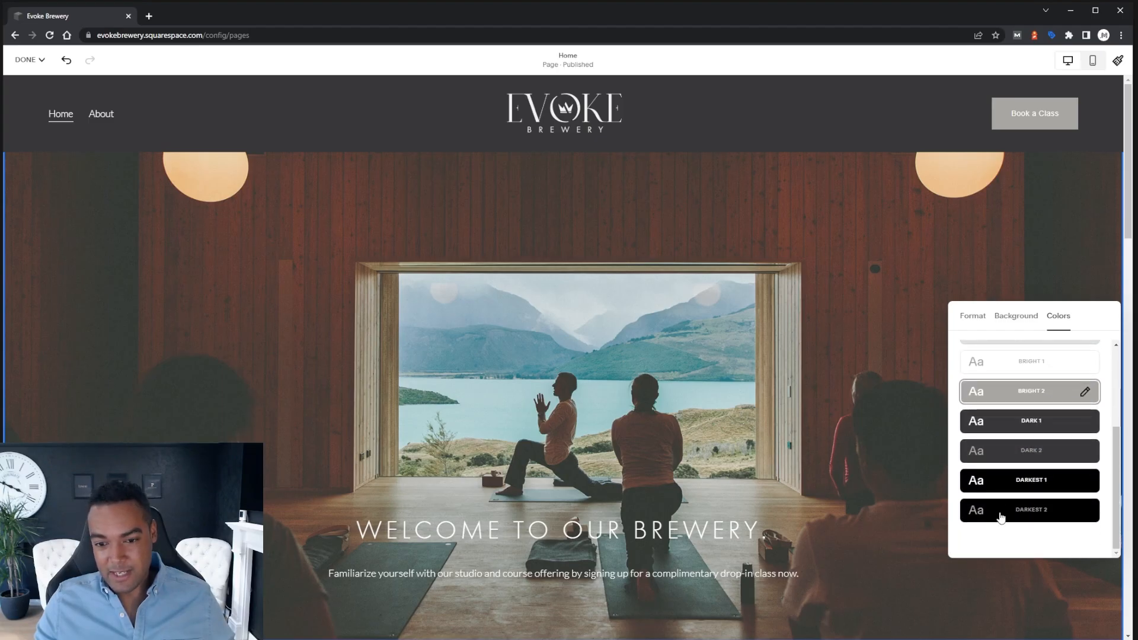
{"action": "left_click", "coordinate": [998, 453]}
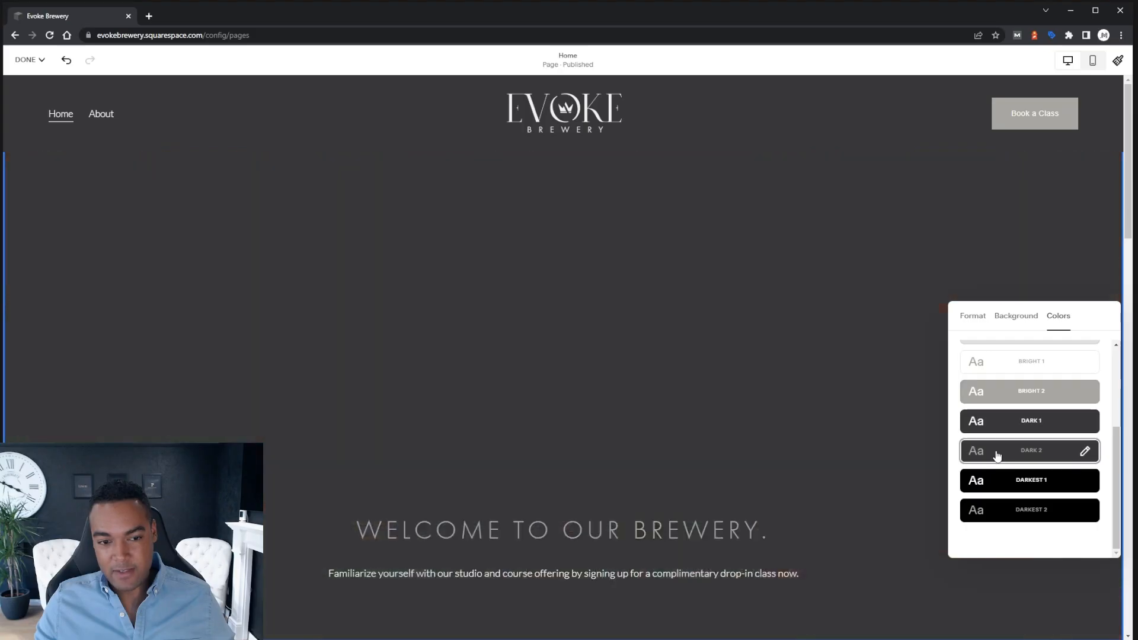
{"action": "left_click", "coordinate": [991, 510]}
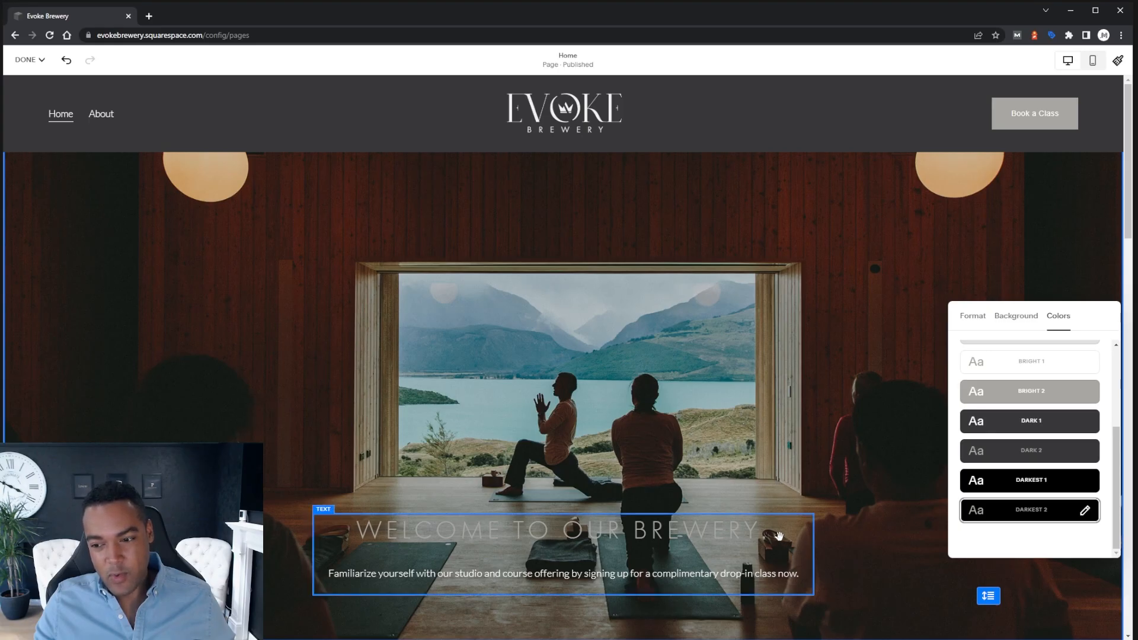
{"action": "left_click", "coordinate": [1023, 483]}
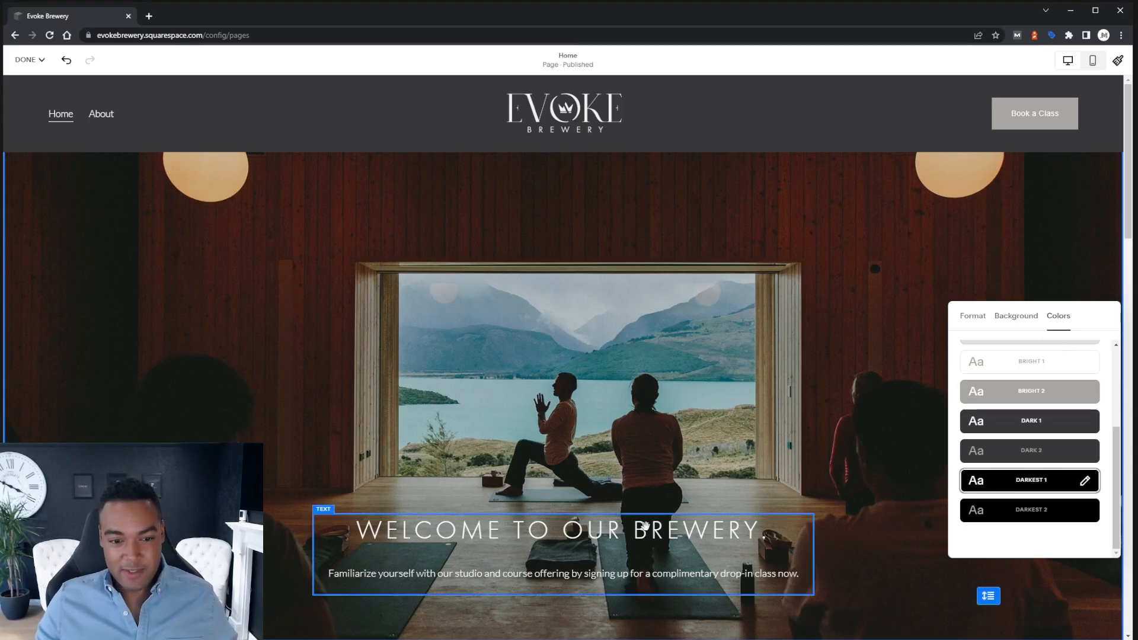
- Remove the background image 20140302_trade-151_0742-copy.jpg from the hero section
{"action": "left_click", "coordinate": [1016, 317]}
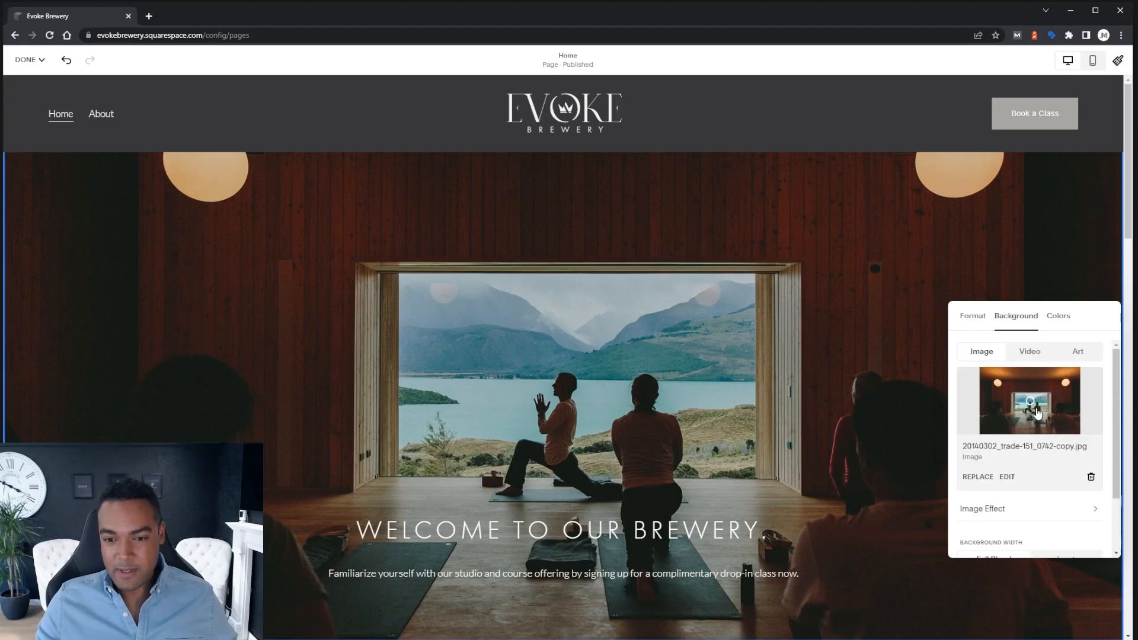
{"action": "left_click", "coordinate": [1091, 478]}
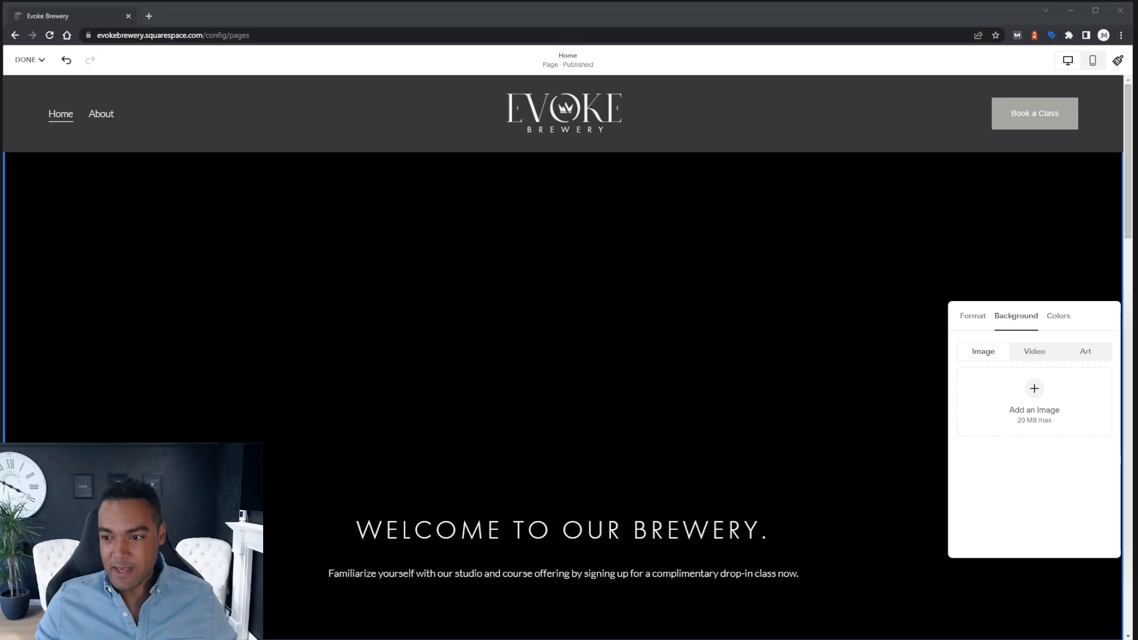
- Add the wooden barrels photo as the hero section's background image and finish editing the section
{"action": "left_click_drag", "start_coordinate": [1137, 393], "coordinate": [1012, 394]}
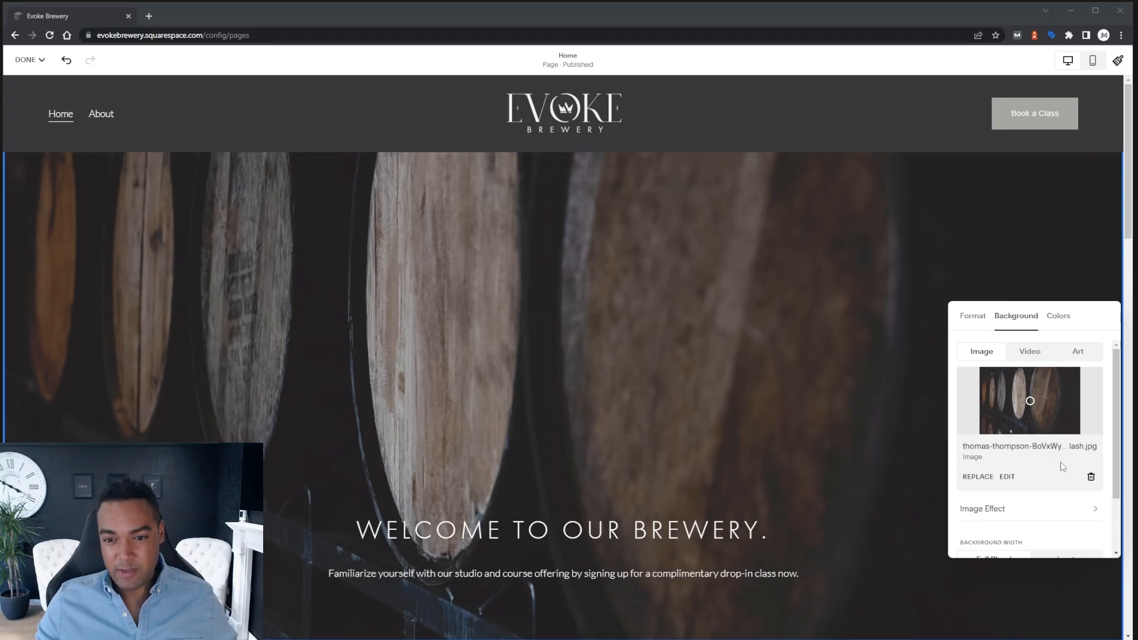
{"action": "left_click", "coordinate": [780, 396]}
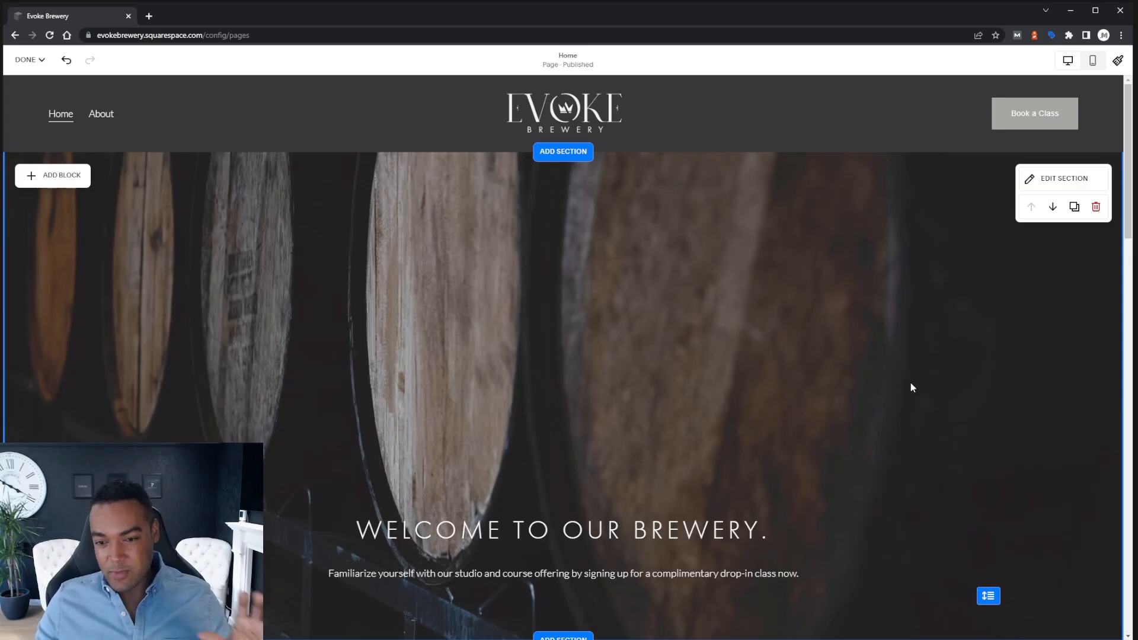
- Reopen the hero section's background settings and remove the wooden barrels image
{"action": "left_click", "coordinate": [1059, 181]}
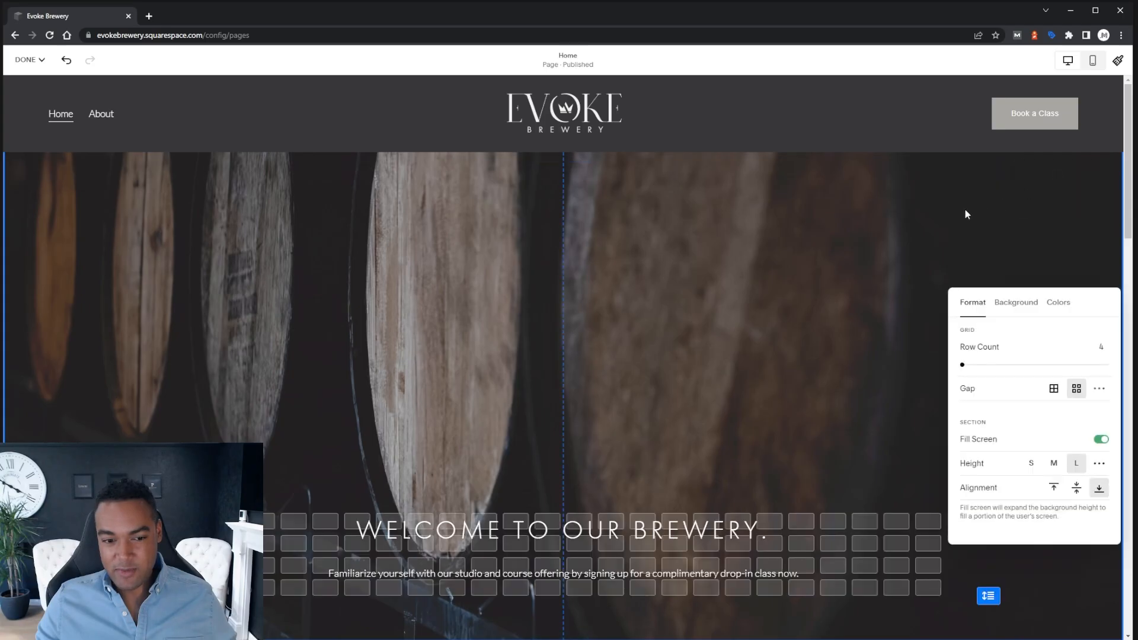
{"action": "left_click", "coordinate": [1008, 307]}
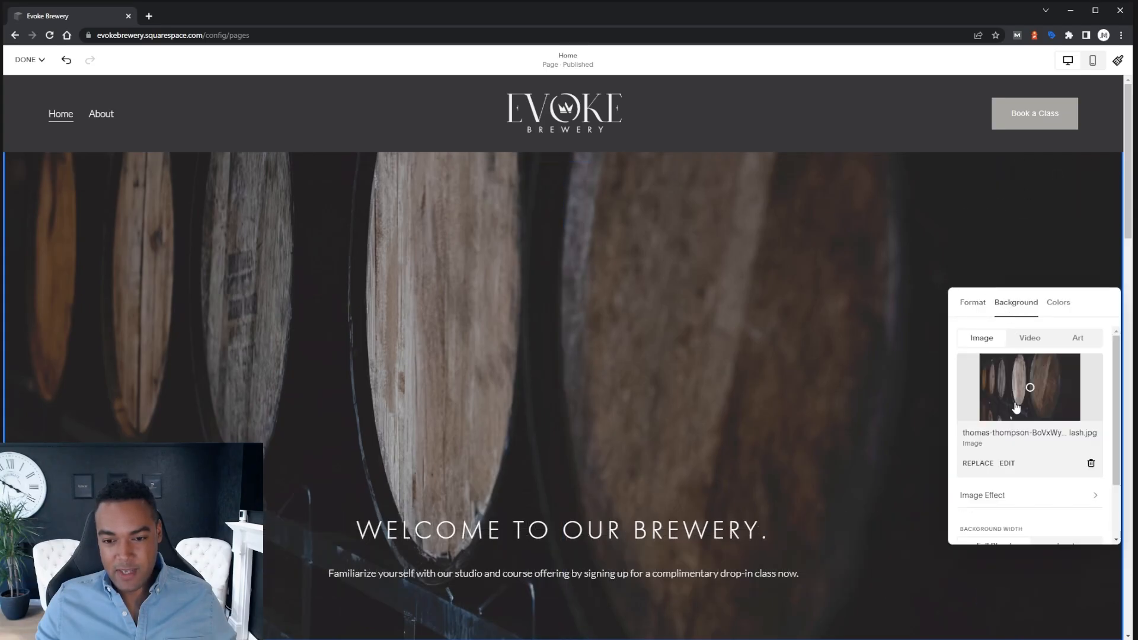
{"action": "left_click", "coordinate": [1090, 465]}
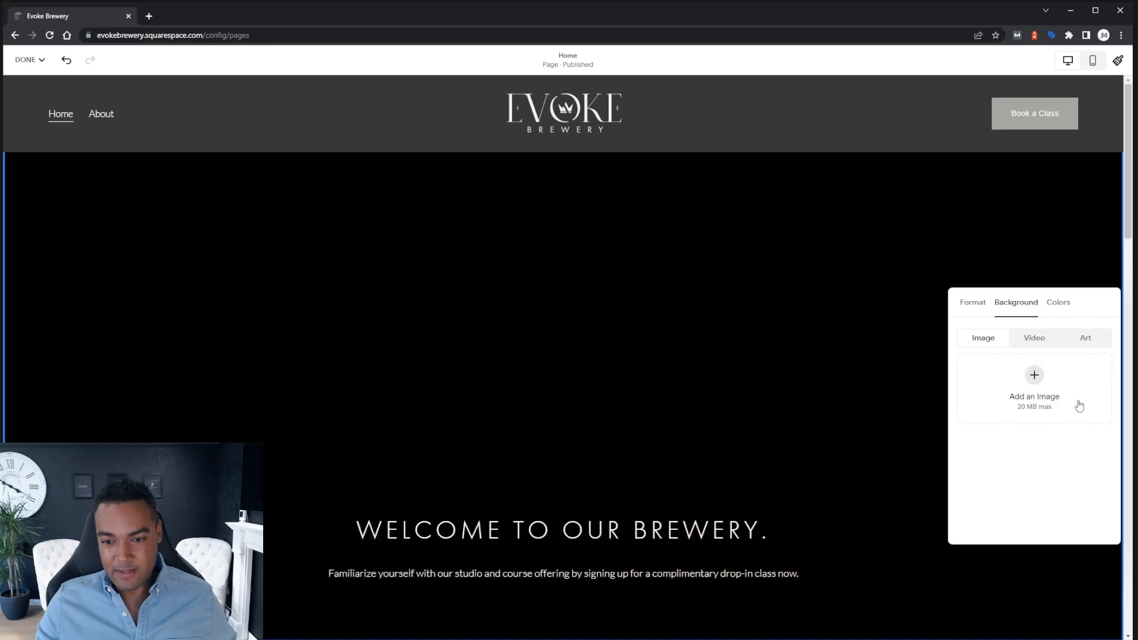
- Search the free stock images for "brewery" and add the photo of steel tanks above a red floor as the hero background
{"action": "left_click", "coordinate": [1034, 376]}
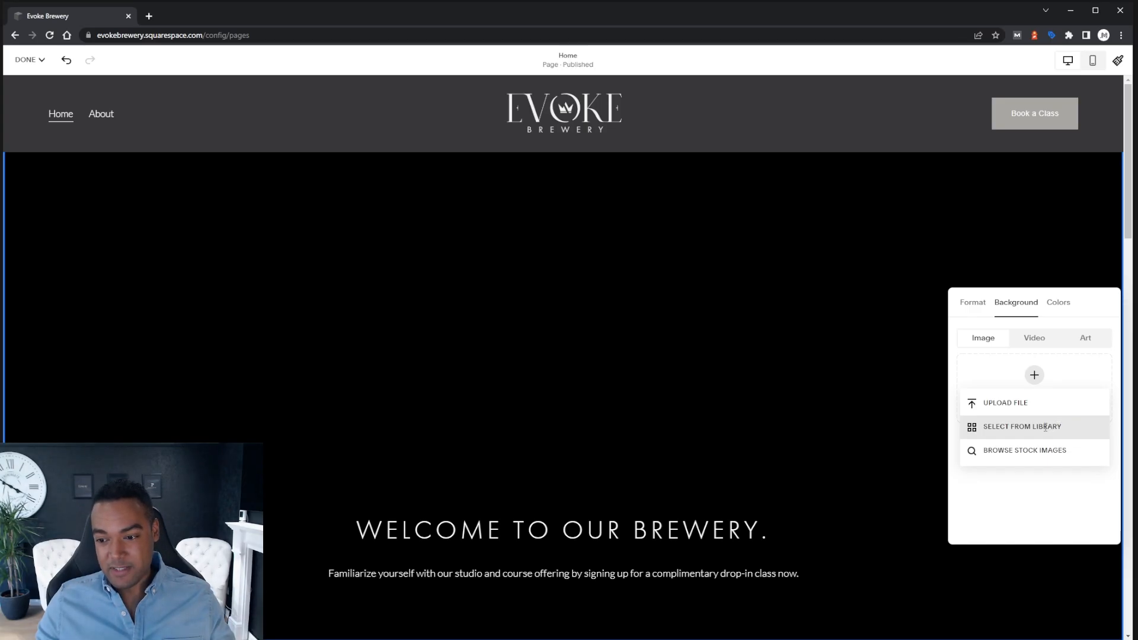
{"action": "left_click", "coordinate": [1016, 450]}
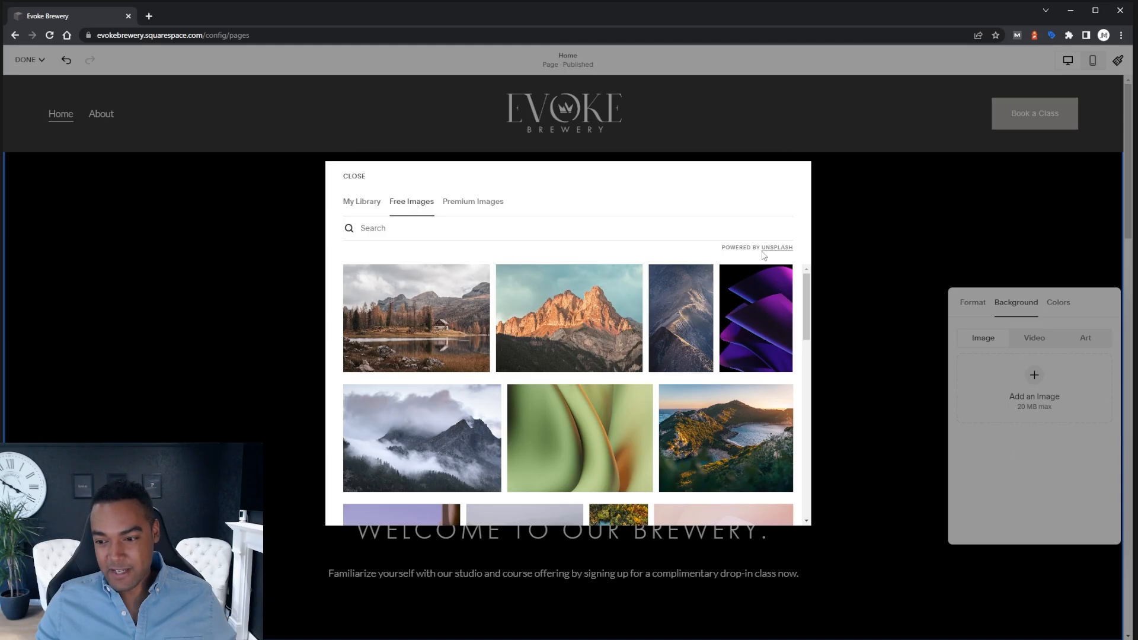
{"action": "left_click", "coordinate": [444, 229]}
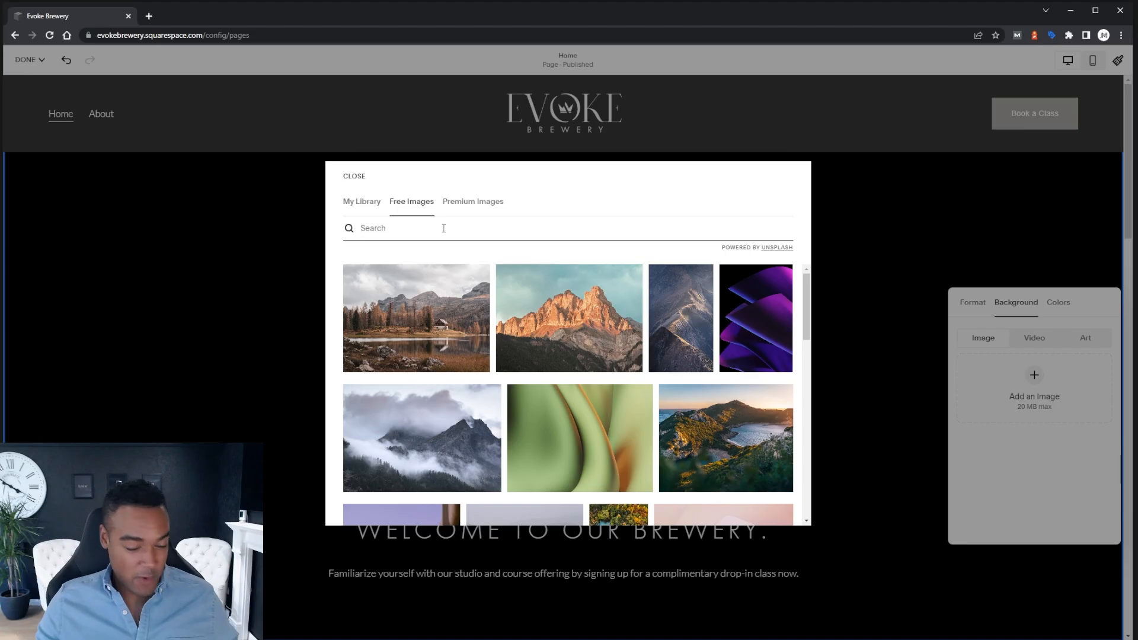
{"action": "type", "text": "bee"}
{"action": "key", "text": "BackSpace"}
{"action": "key", "text": "BackSpace"}
{"action": "type", "text": "rewery"}
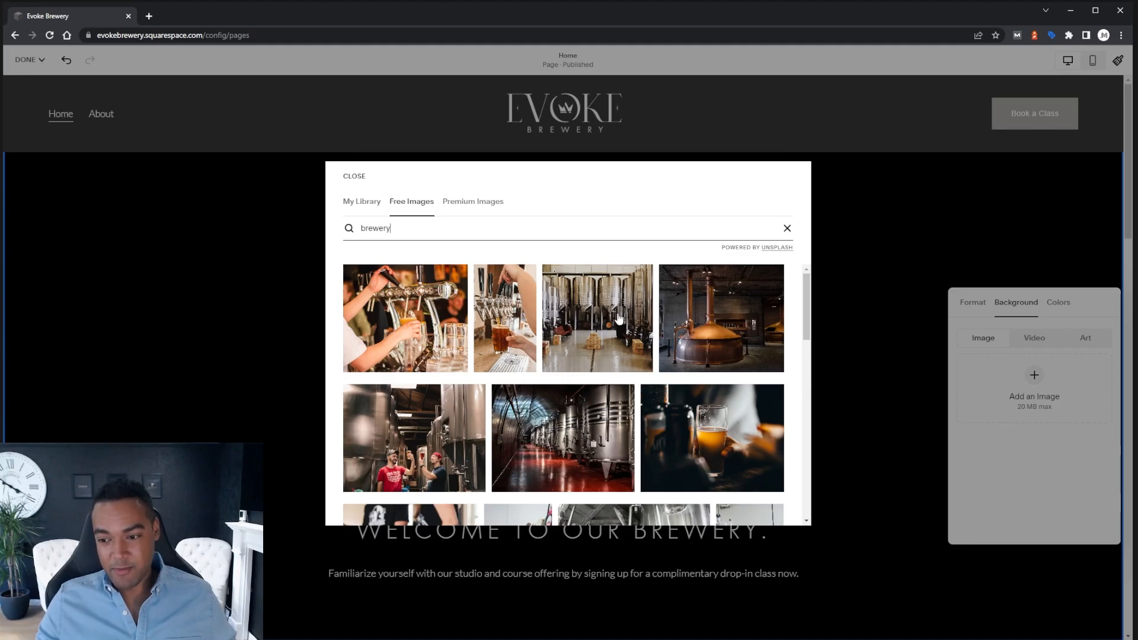
{"action": "scroll", "coordinate": [616, 320], "scroll_direction": "down", "scroll_amount": 2}
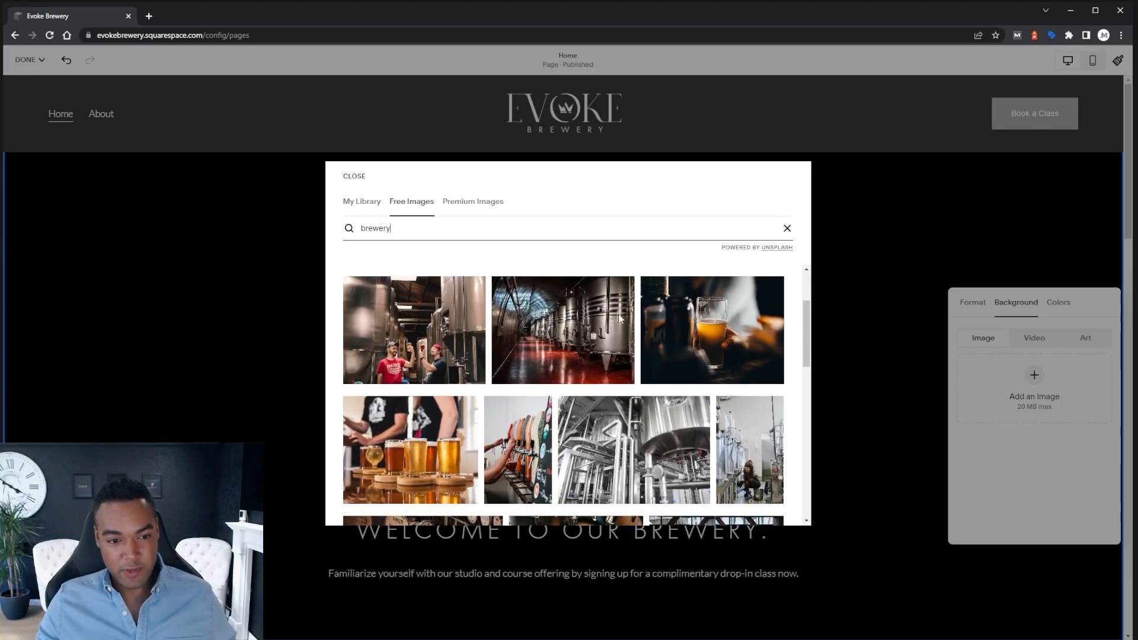
{"action": "left_click", "coordinate": [577, 333]}
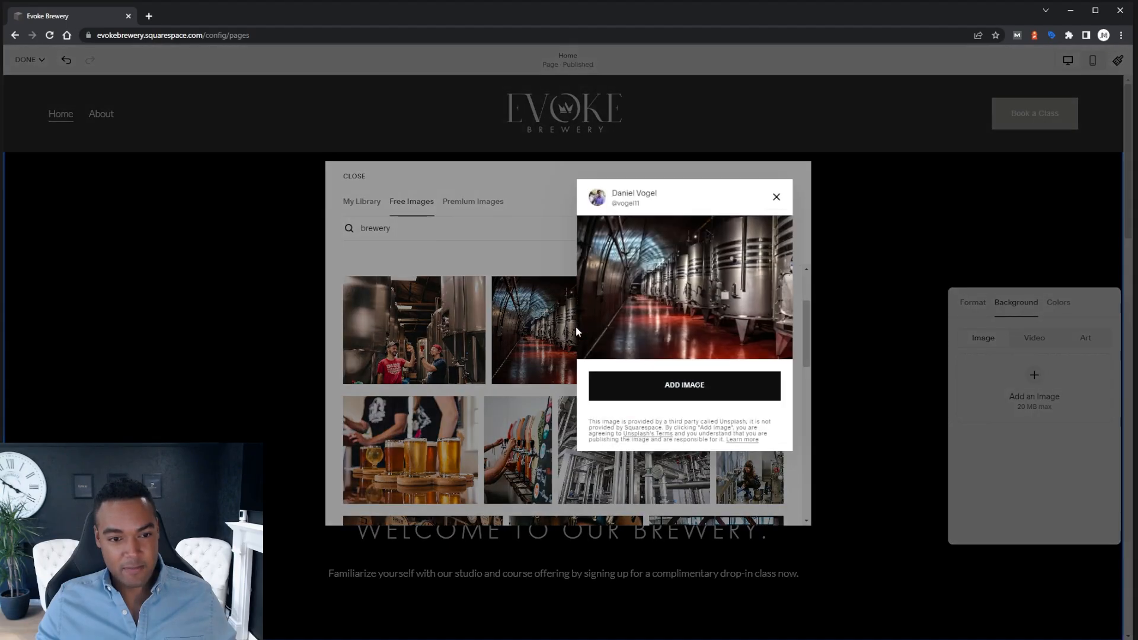
{"action": "left_click", "coordinate": [699, 391]}
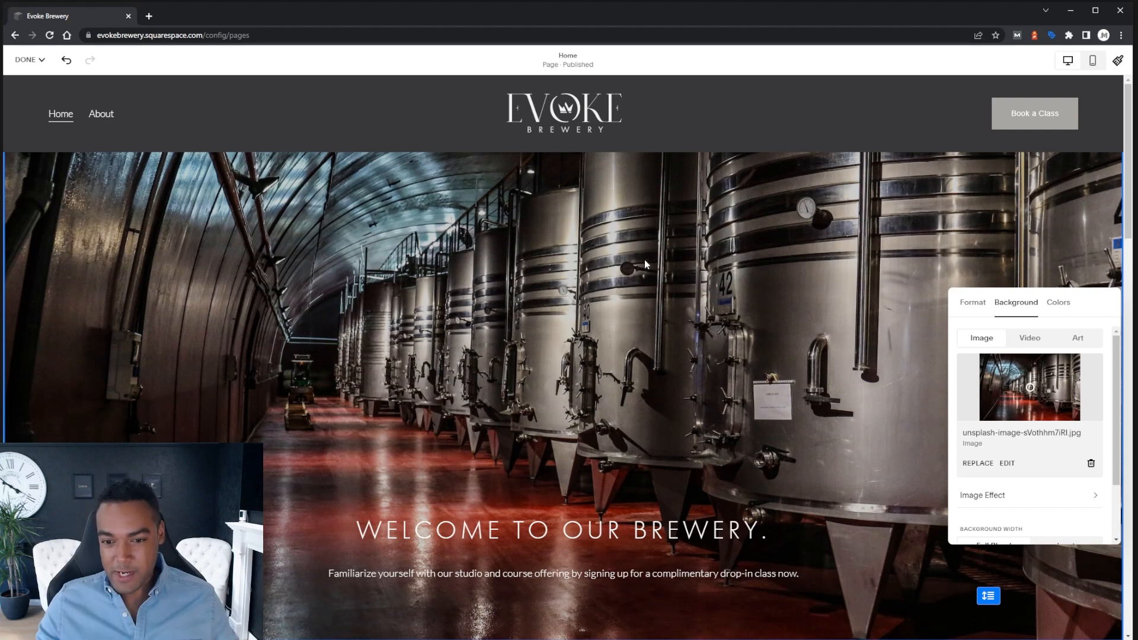
- Replace the hero section's stock background image with the wooden barrels photo from the site's image library
{"action": "left_click", "coordinate": [1091, 464]}
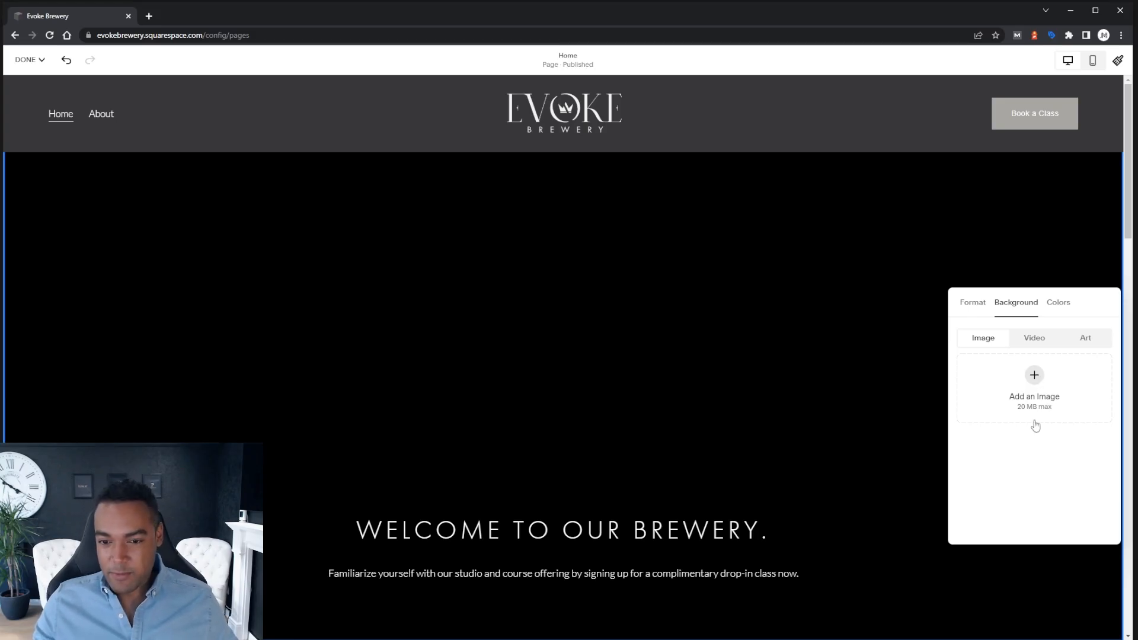
{"action": "left_click", "coordinate": [1034, 376]}
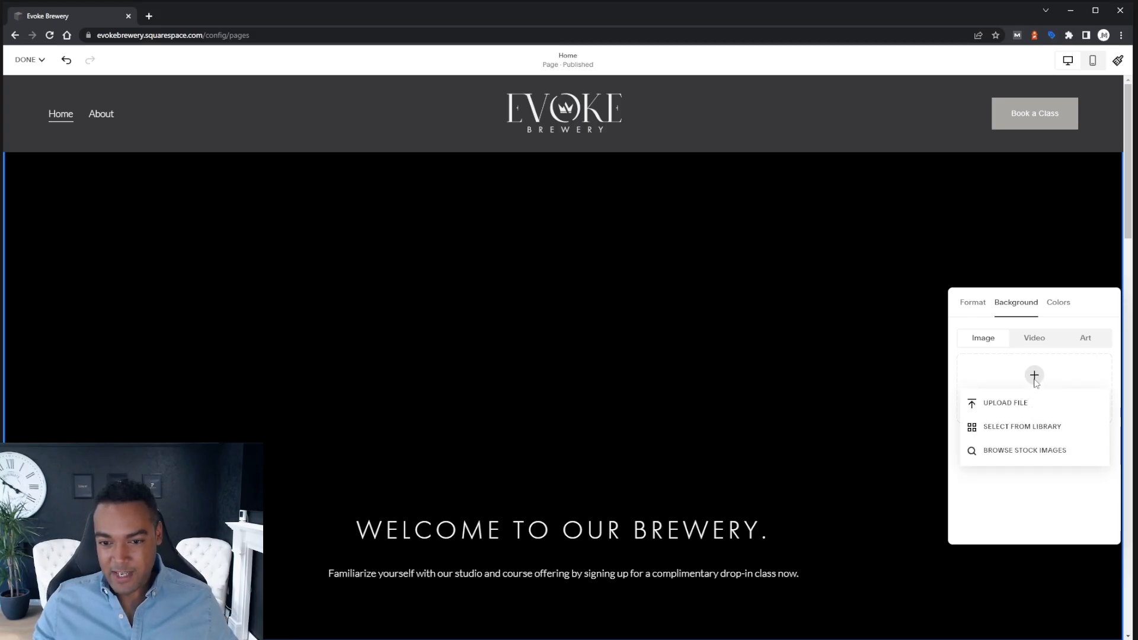
{"action": "left_click", "coordinate": [1021, 426]}
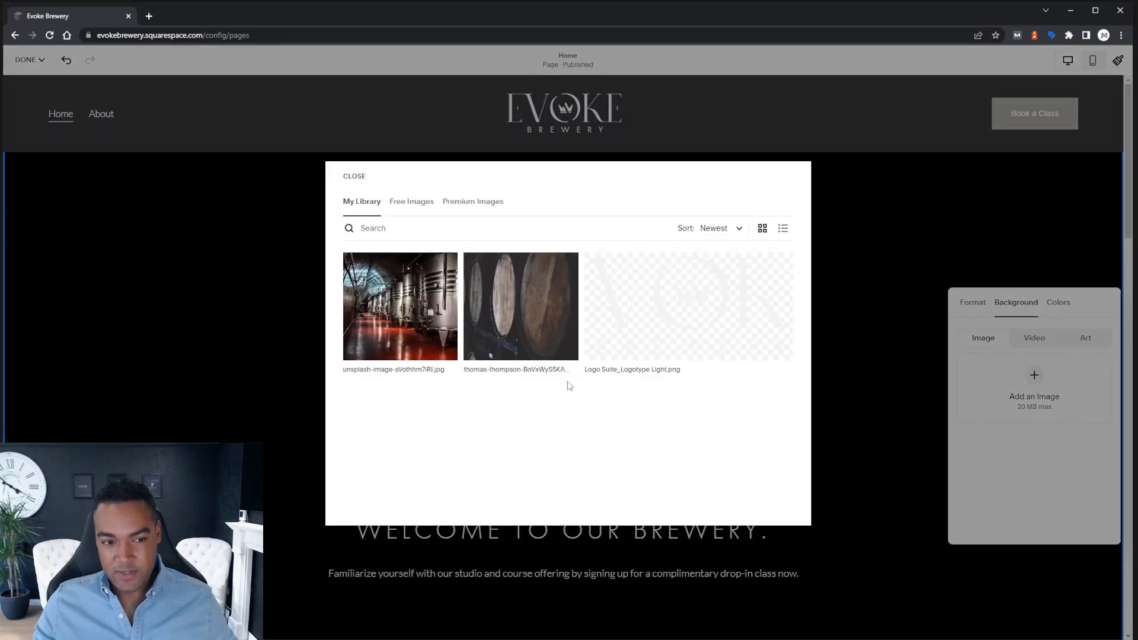
{"action": "left_click", "coordinate": [531, 316]}
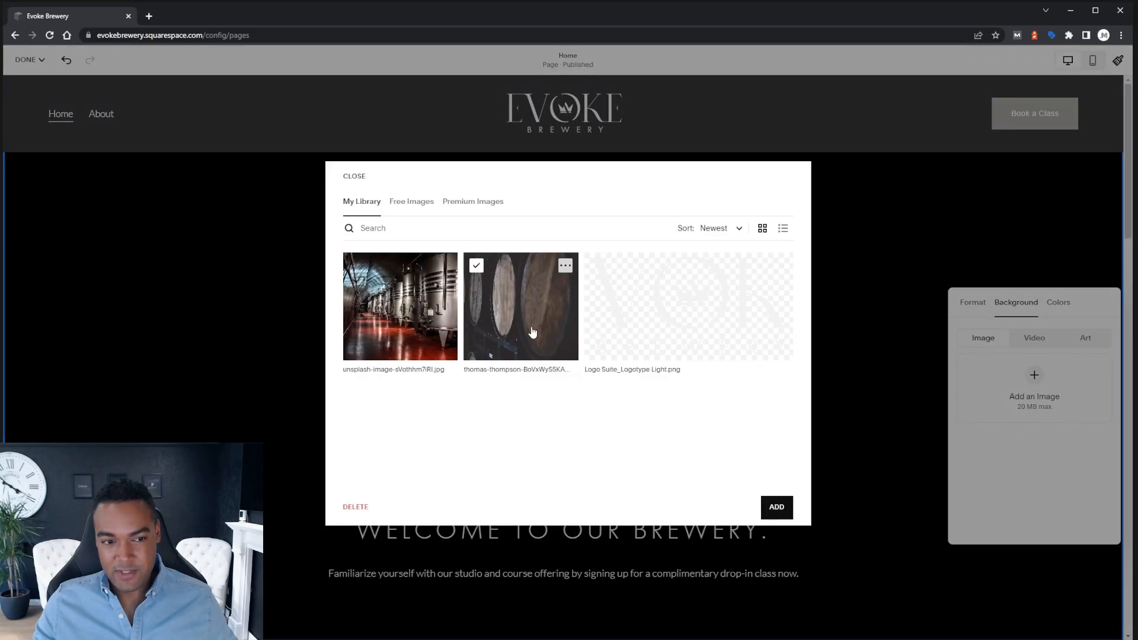
{"action": "left_click", "coordinate": [776, 508]}
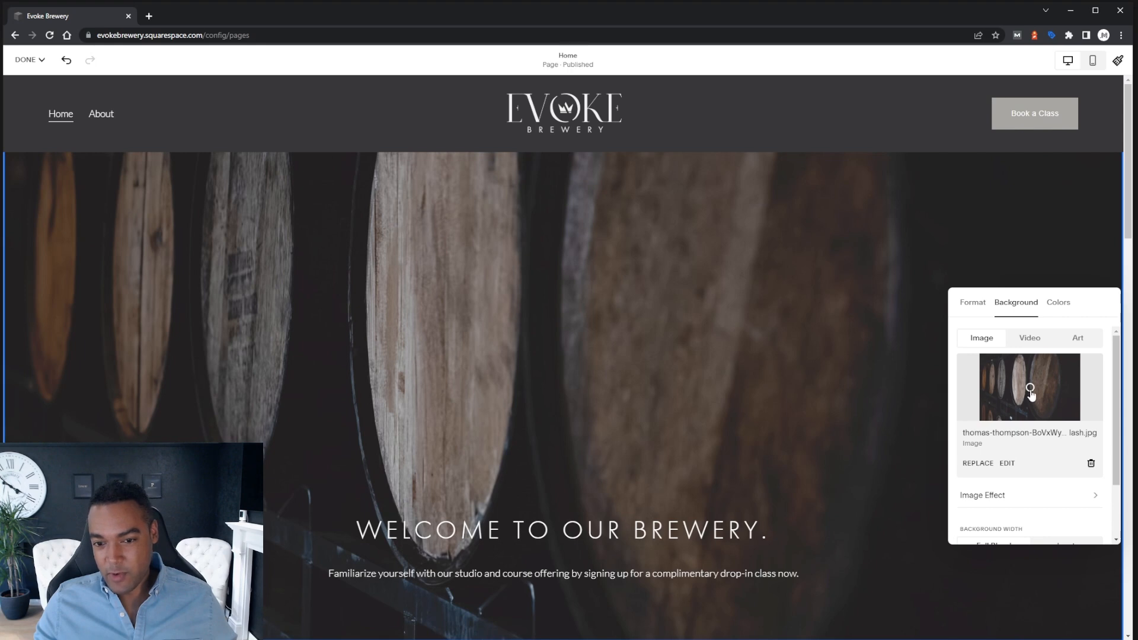
- Move the hero background image's focal point to the left and slightly up within the photo, and save the page
{"action": "left_click_drag", "start_coordinate": [1031, 387], "coordinate": [1000, 378]}
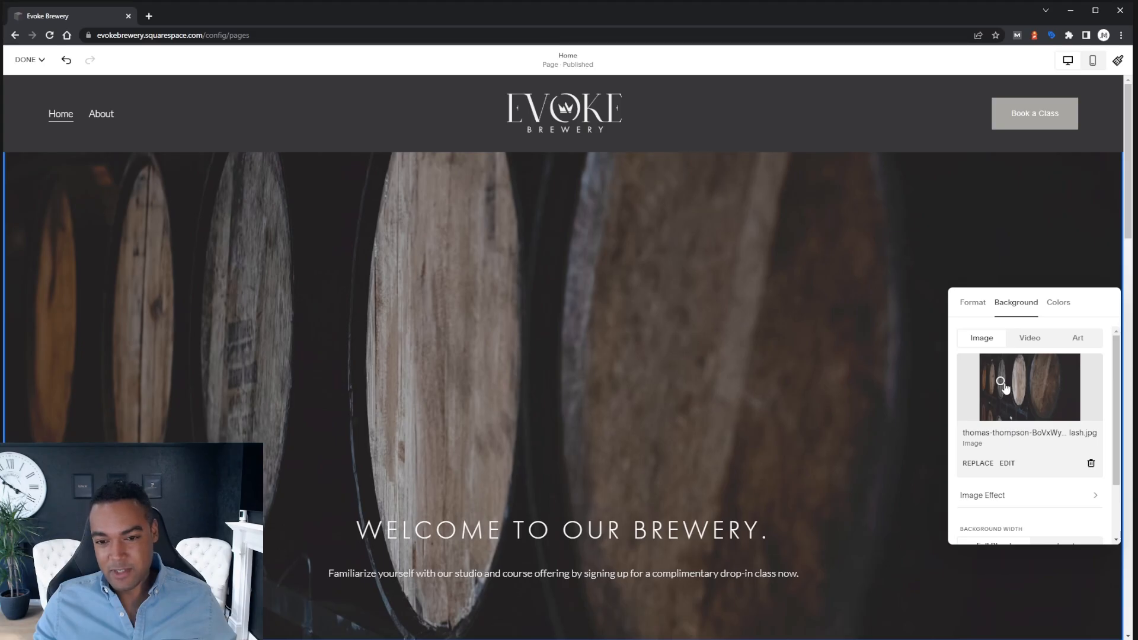
{"action": "left_click", "coordinate": [28, 59]}
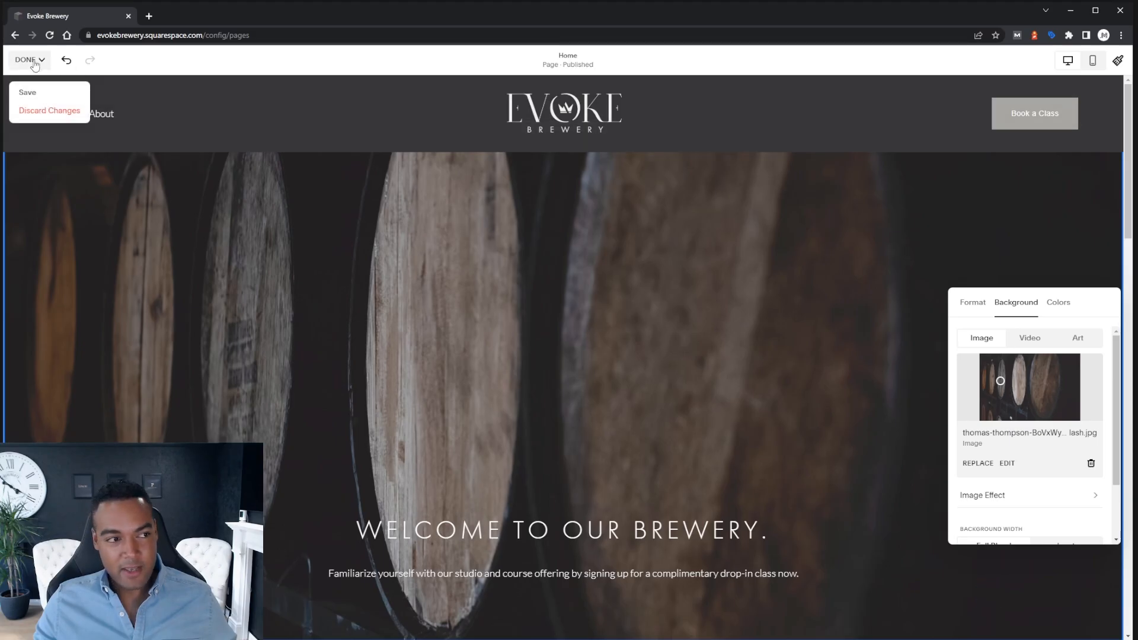
{"action": "left_click", "coordinate": [34, 89]}
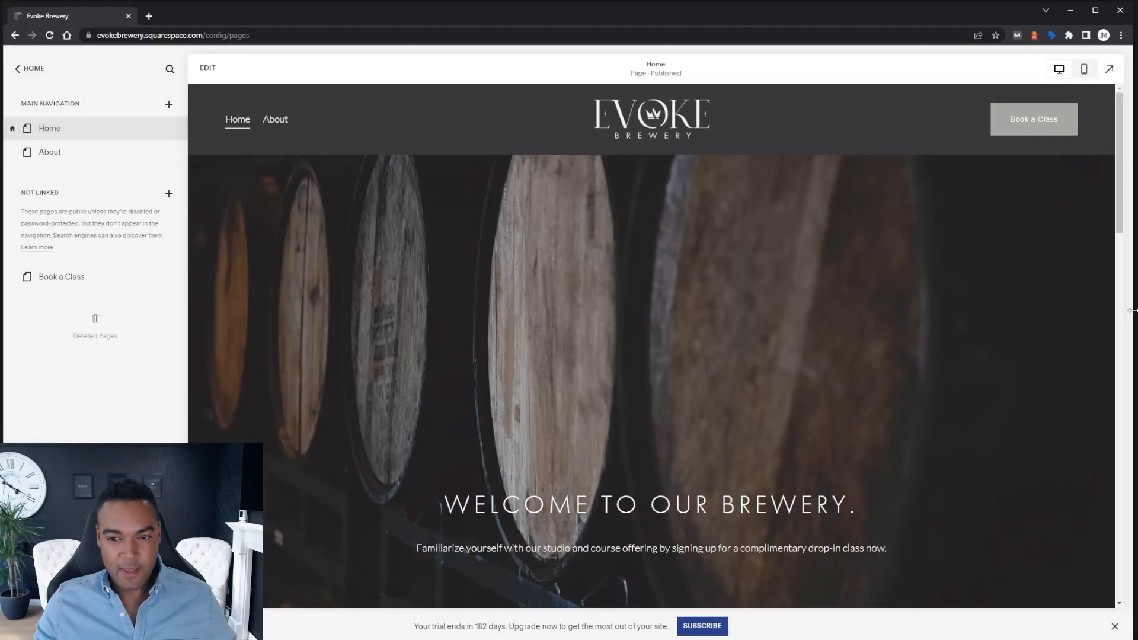
- Narrow the browser window in stages to check the Home page's responsive layout, and widen it back to full width
{"action": "left_click_drag", "start_coordinate": [1131, 309], "coordinate": [621, 309]}
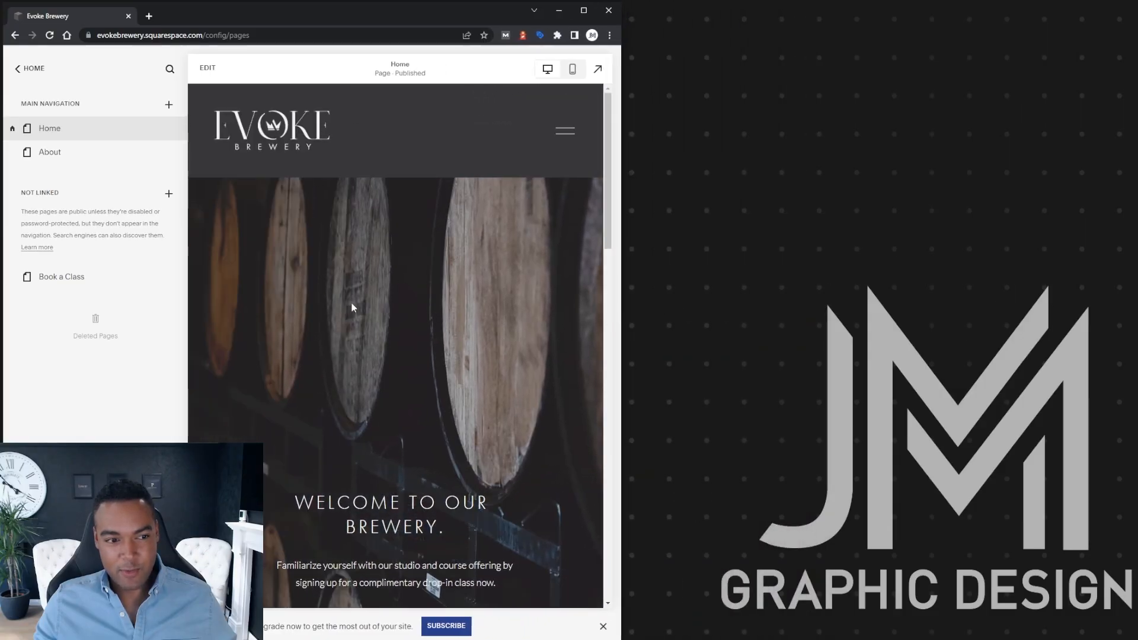
{"action": "left_click_drag", "start_coordinate": [620, 309], "coordinate": [534, 311]}
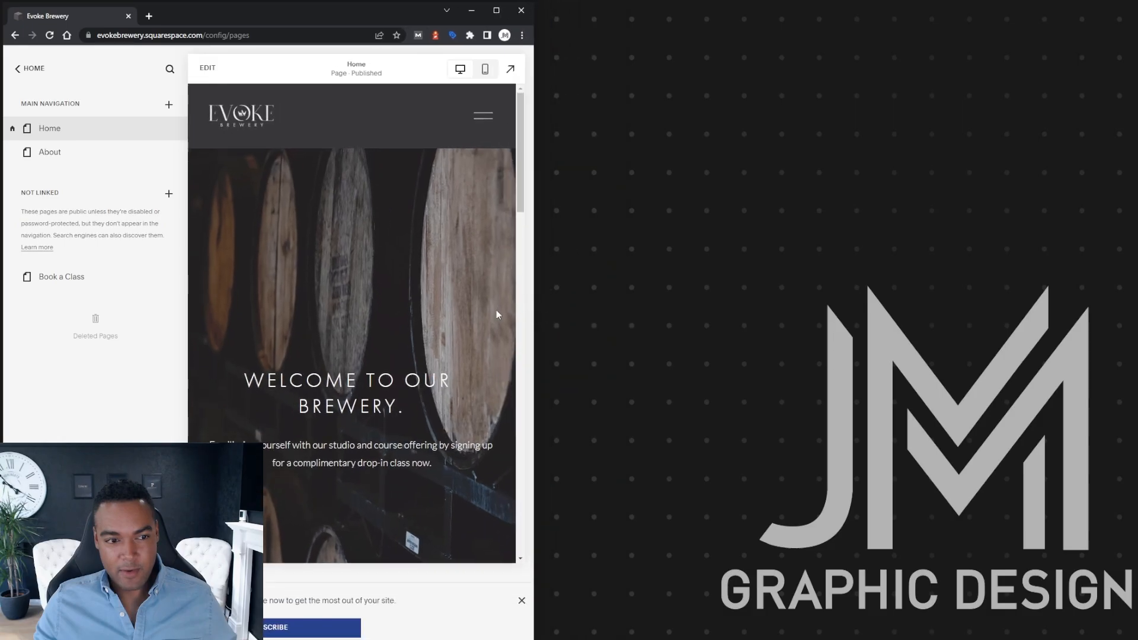
{"action": "left_click_drag", "start_coordinate": [535, 273], "coordinate": [1136, 316]}
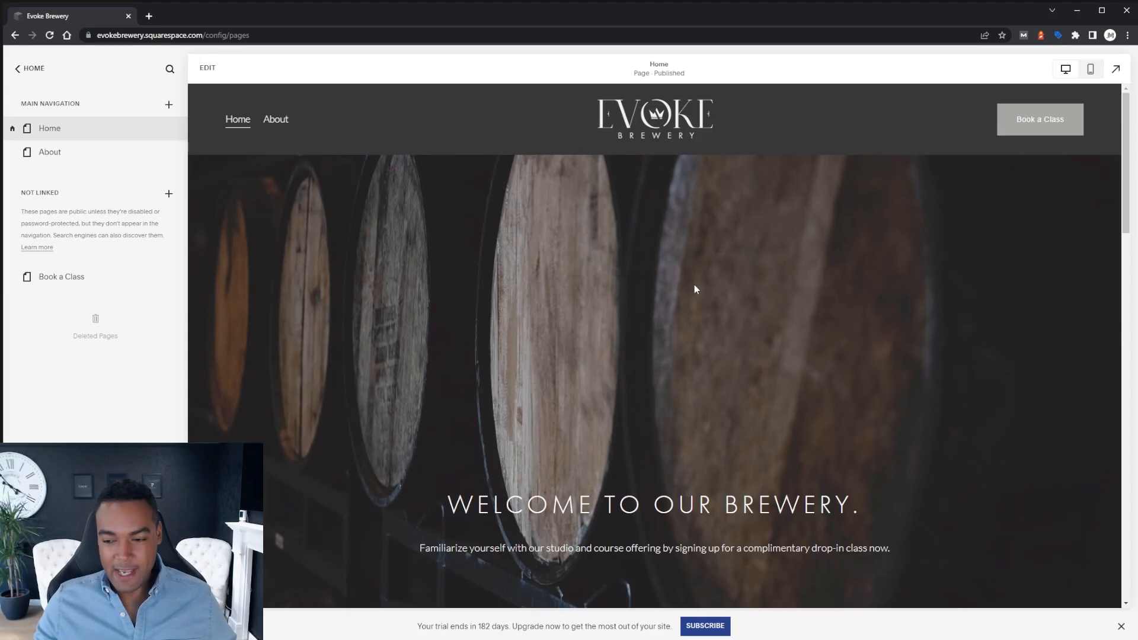
- Review the Home page's hero and Upcoming Classes sections, and open the About page for comparison
{"action": "scroll", "coordinate": [749, 254], "scroll_direction": "down", "scroll_amount": 4}
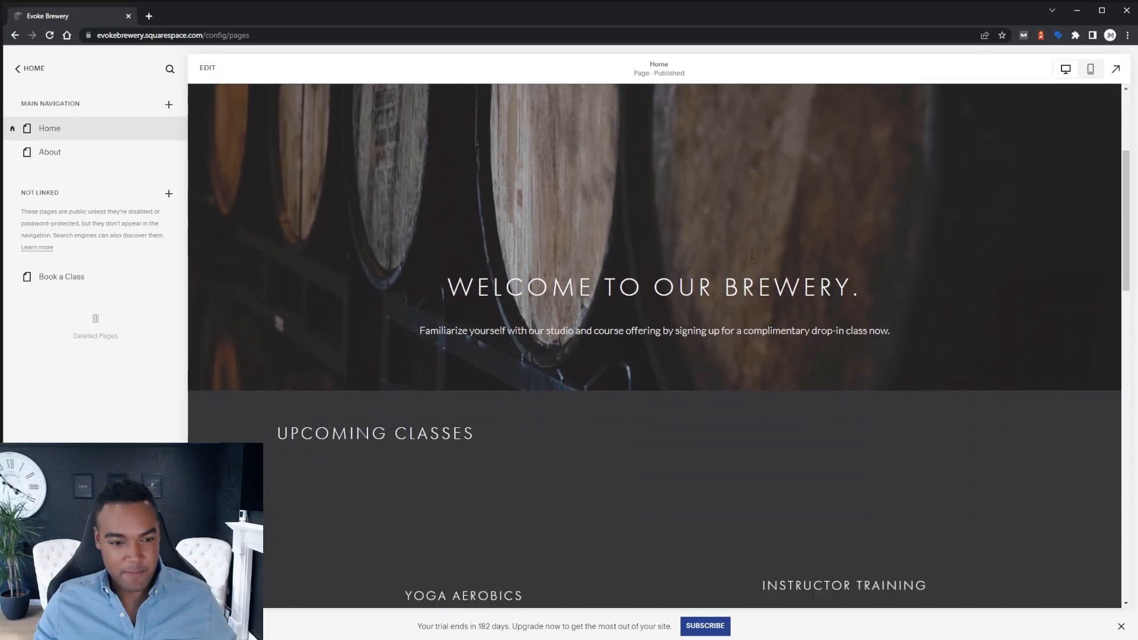
{"action": "scroll", "coordinate": [751, 255], "scroll_direction": "down", "scroll_amount": 5}
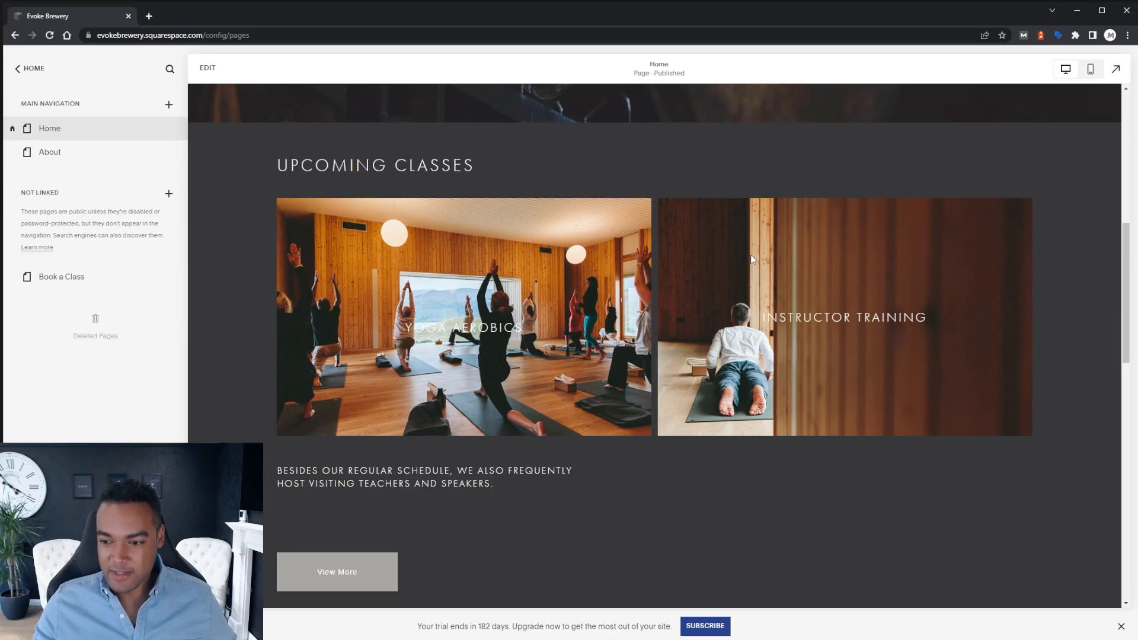
{"action": "scroll", "coordinate": [750, 254], "scroll_direction": "up", "scroll_amount": 4}
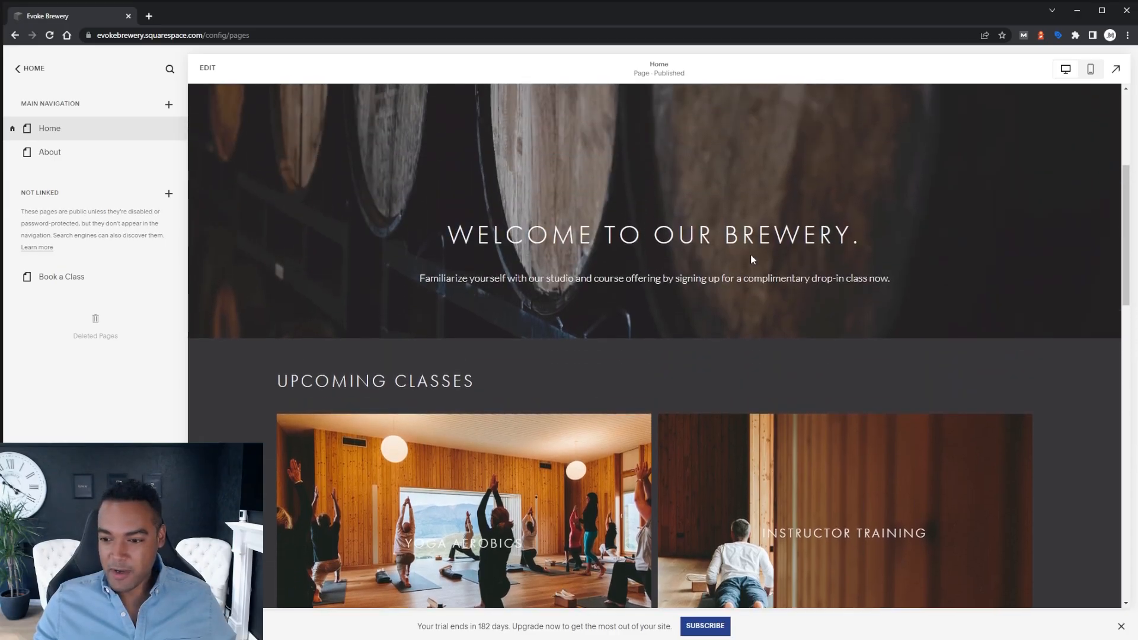
{"action": "scroll", "coordinate": [750, 254], "scroll_direction": "down", "scroll_amount": 2}
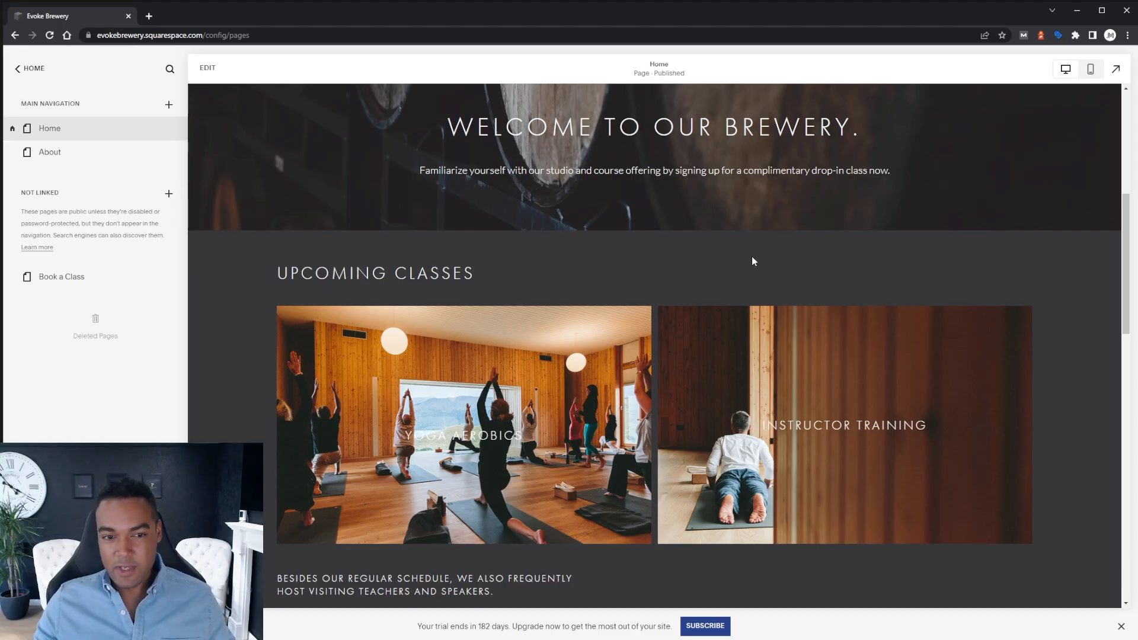
{"action": "scroll", "coordinate": [753, 261], "scroll_direction": "down", "scroll_amount": 1}
{"action": "scroll", "coordinate": [788, 264], "scroll_direction": "up", "scroll_amount": 3}
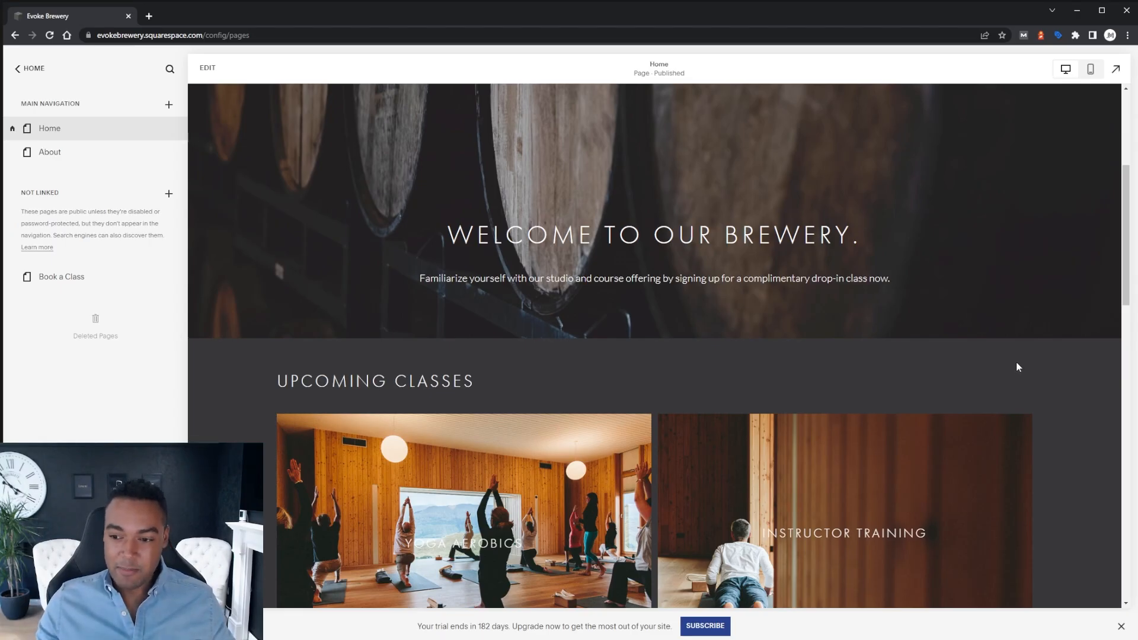
{"action": "scroll", "coordinate": [1012, 355], "scroll_direction": "down", "scroll_amount": 3}
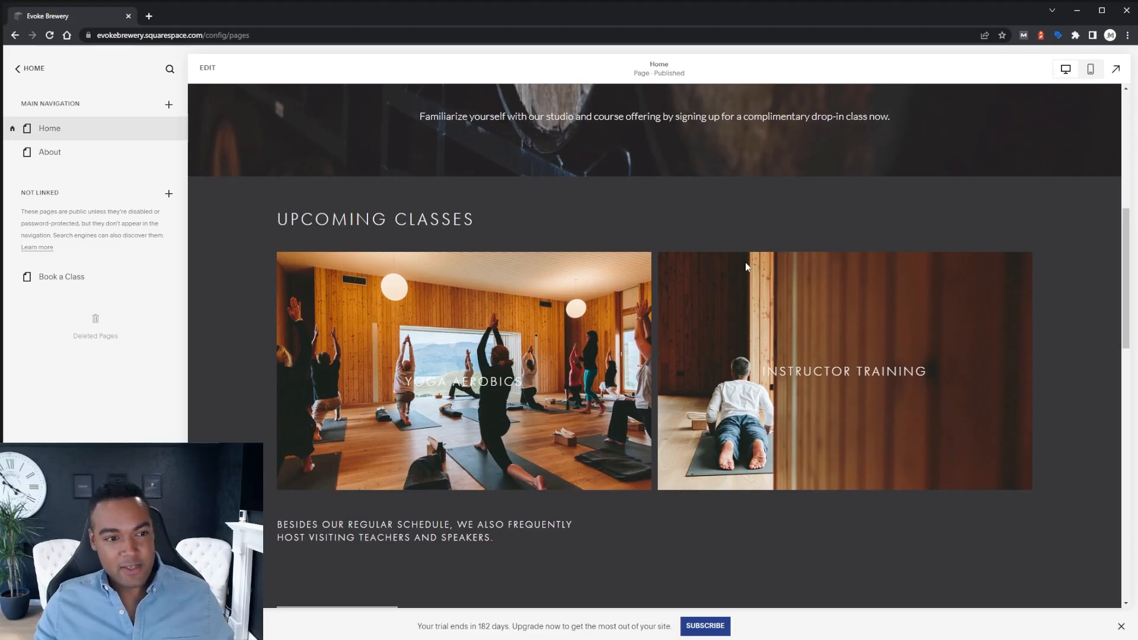
{"action": "scroll", "coordinate": [755, 243], "scroll_direction": "up", "scroll_amount": 5}
{"action": "scroll", "coordinate": [757, 244], "scroll_direction": "down", "scroll_amount": 4}
{"action": "scroll", "coordinate": [757, 244], "scroll_direction": "down", "scroll_amount": 1}
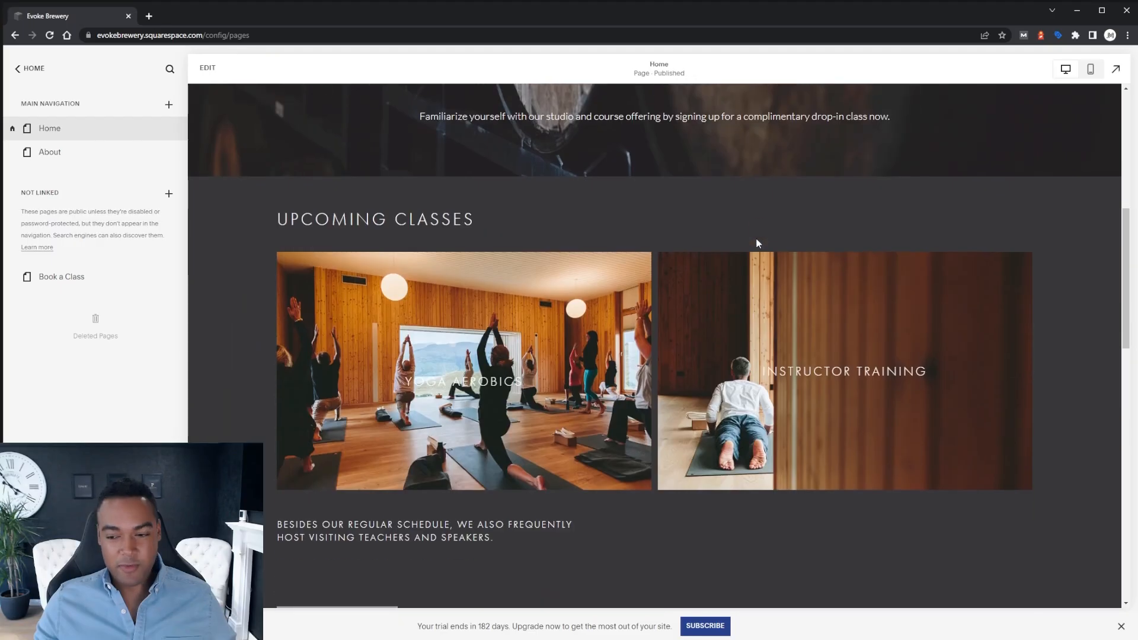
{"action": "scroll", "coordinate": [756, 246], "scroll_direction": "up", "scroll_amount": 7}
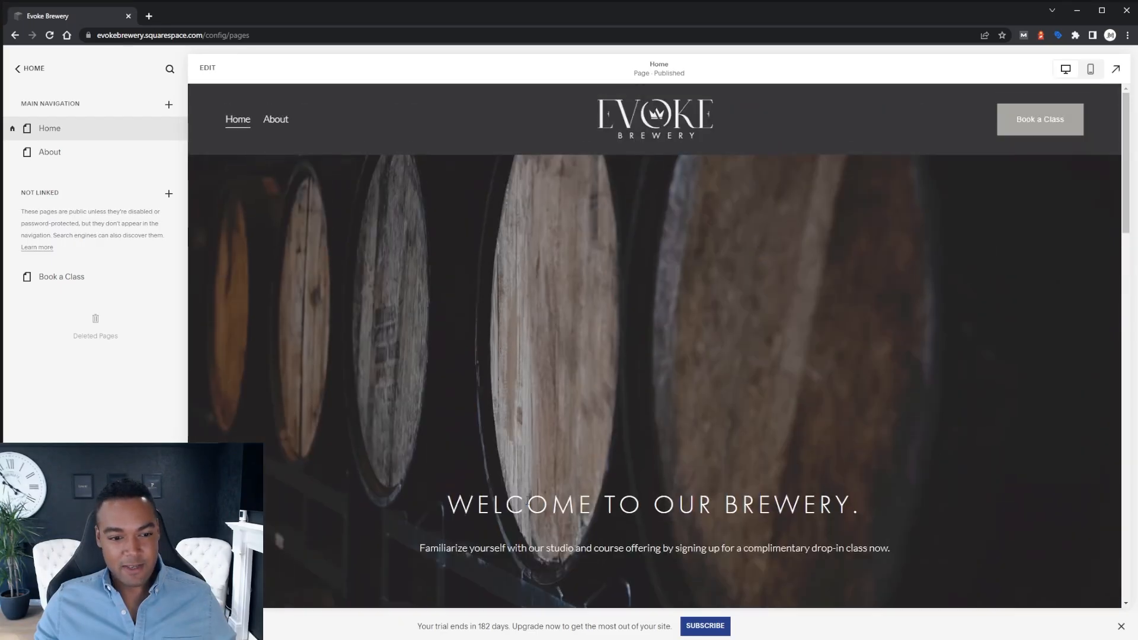
{"action": "scroll", "coordinate": [622, 362], "scroll_direction": "down", "scroll_amount": 1}
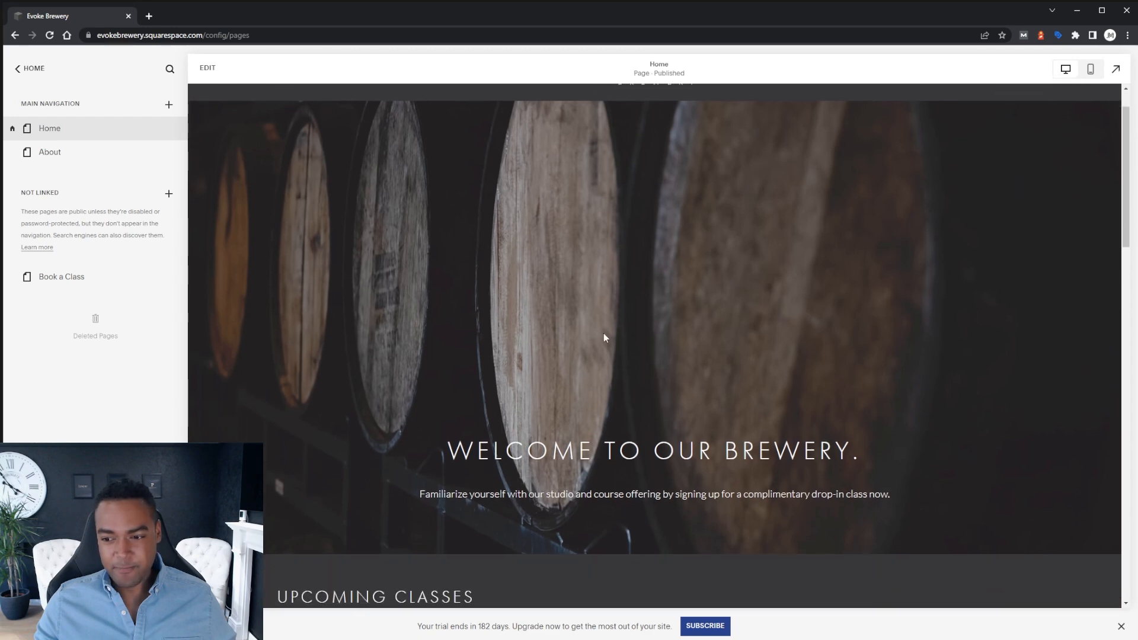
{"action": "scroll", "coordinate": [298, 138], "scroll_direction": "up", "scroll_amount": 1}
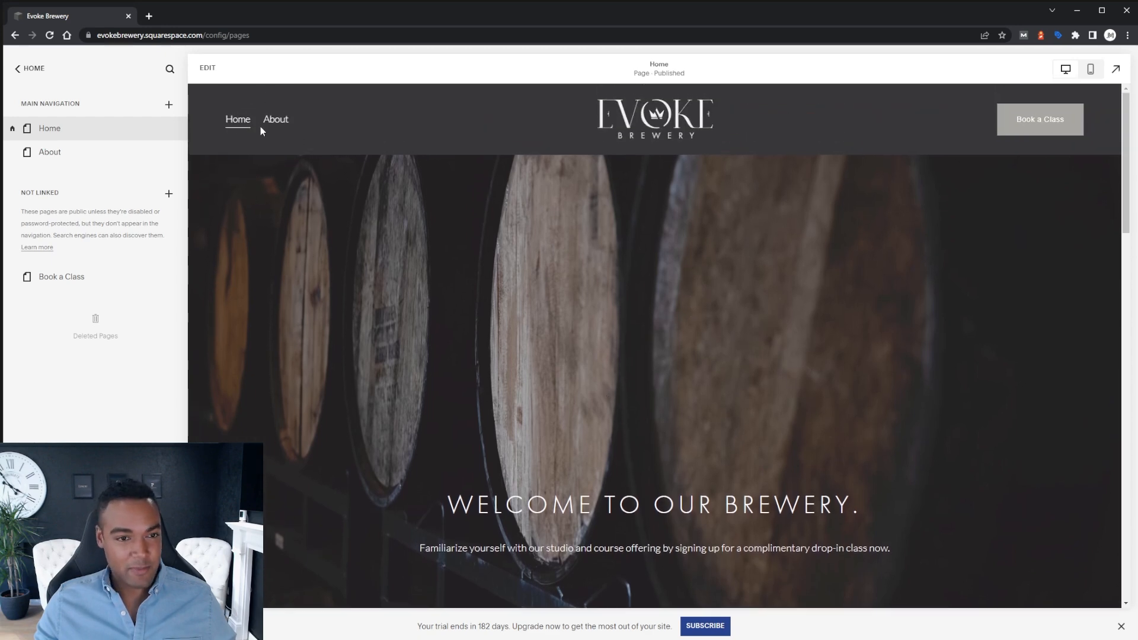
{"action": "scroll", "coordinate": [705, 246], "scroll_direction": "down", "scroll_amount": 7}
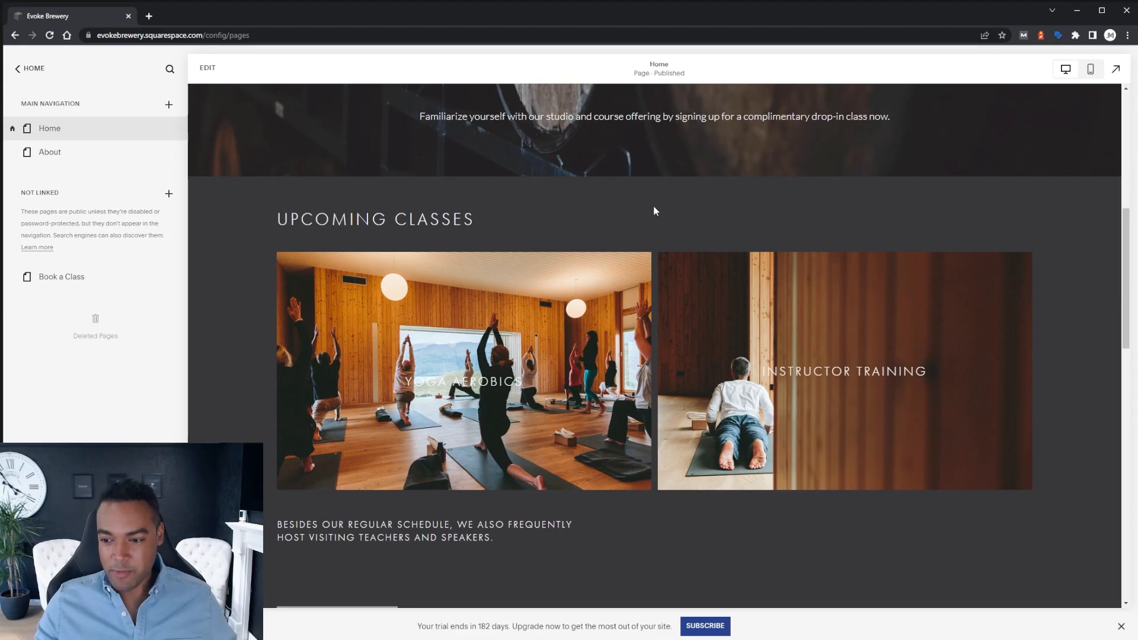
{"action": "left_click", "coordinate": [66, 156]}
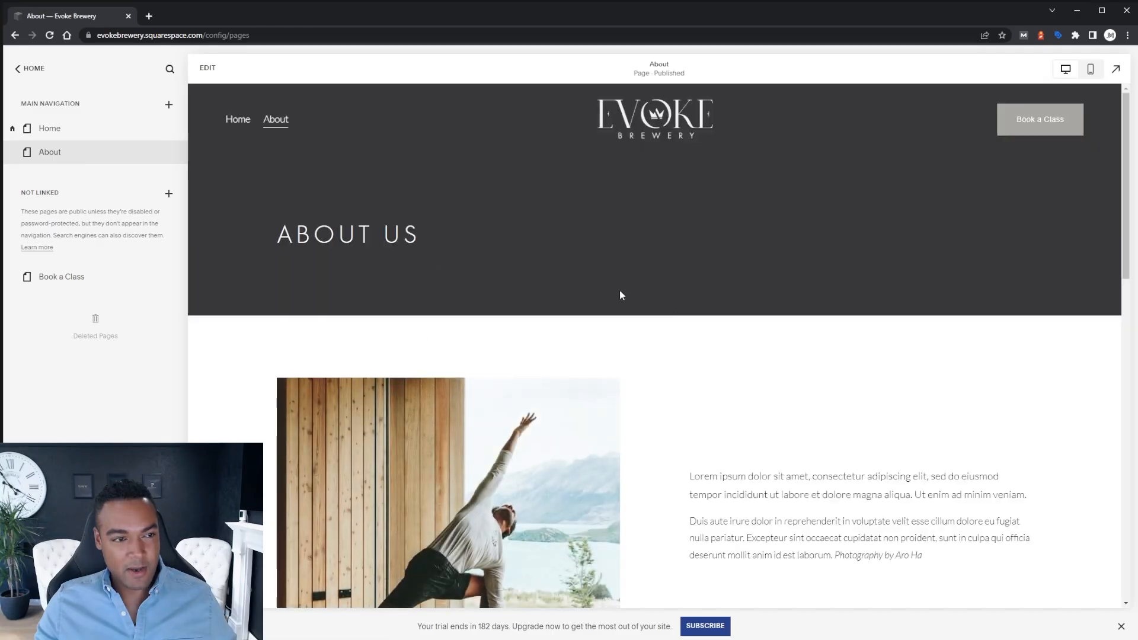
- Return to the Home page and review its hero and Upcoming Classes sections
{"action": "left_click", "coordinate": [241, 121]}
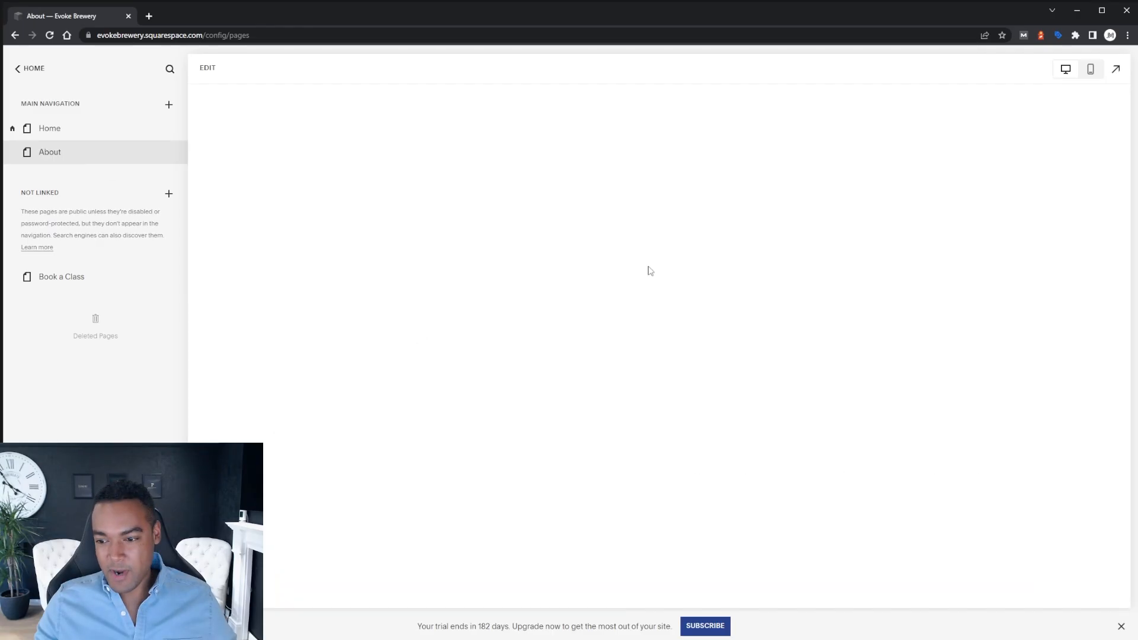
{"action": "scroll", "coordinate": [655, 272], "scroll_direction": "down", "scroll_amount": 5}
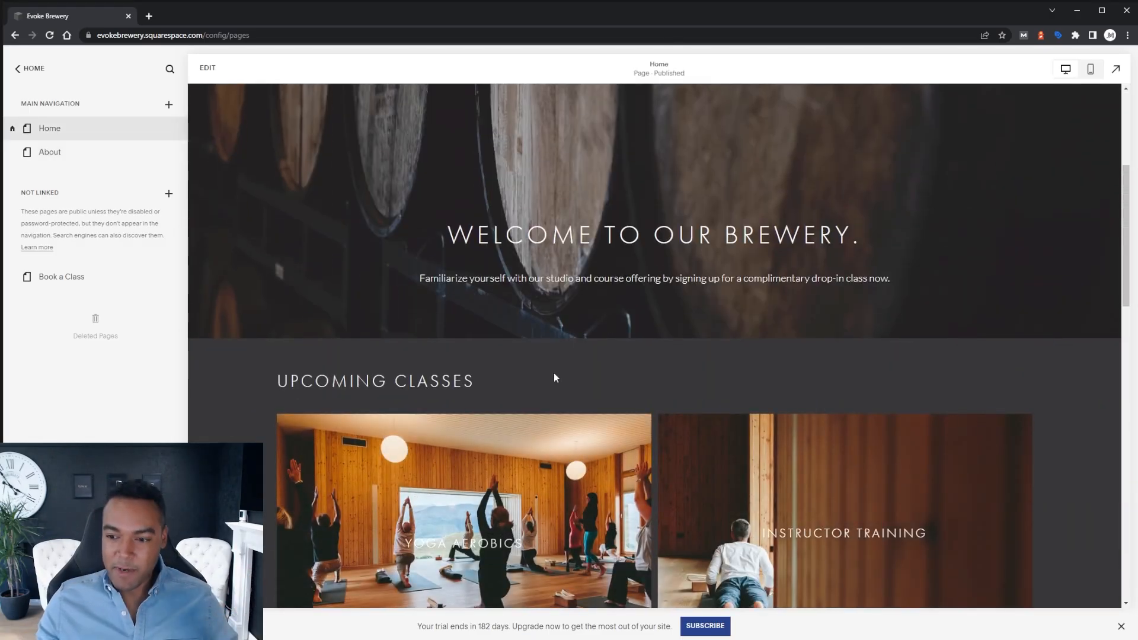
{"action": "scroll", "coordinate": [555, 378], "scroll_direction": "down", "scroll_amount": 3}
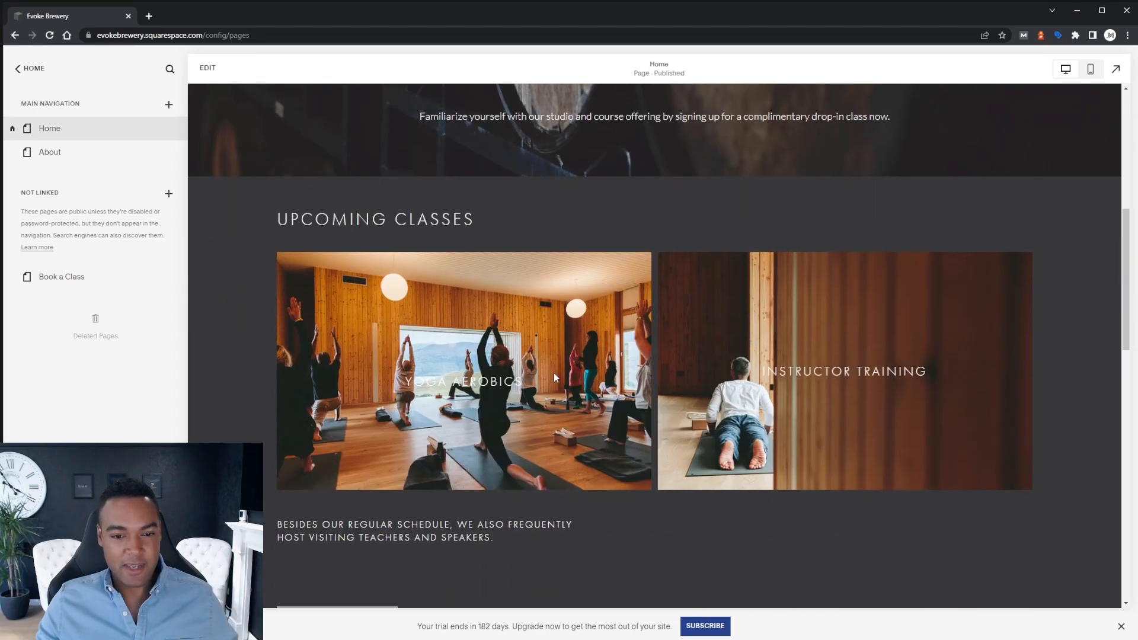
{"action": "scroll", "coordinate": [612, 343], "scroll_direction": "up", "scroll_amount": 4}
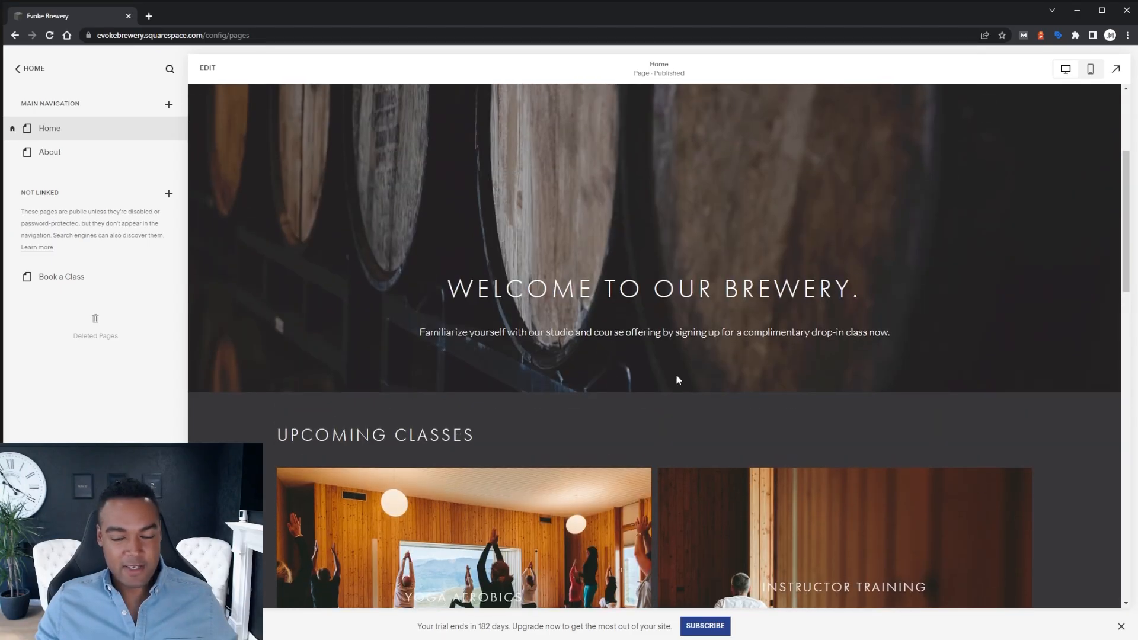
{"action": "scroll", "coordinate": [693, 381], "scroll_direction": "down", "scroll_amount": 3}
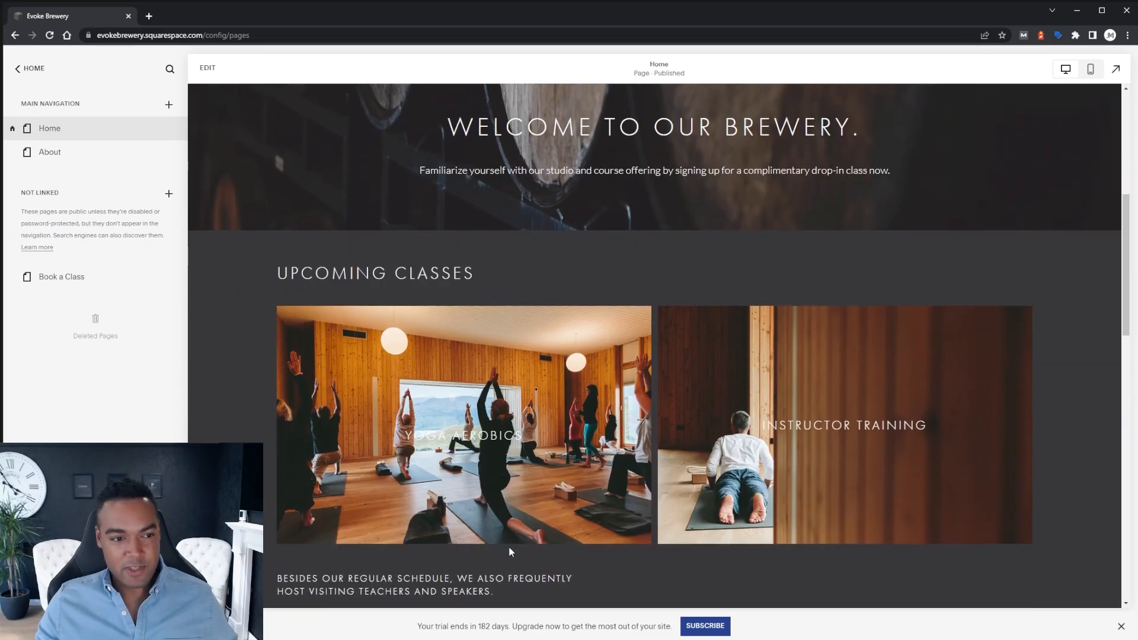
{"action": "scroll", "coordinate": [592, 308], "scroll_direction": "down", "scroll_amount": 2}
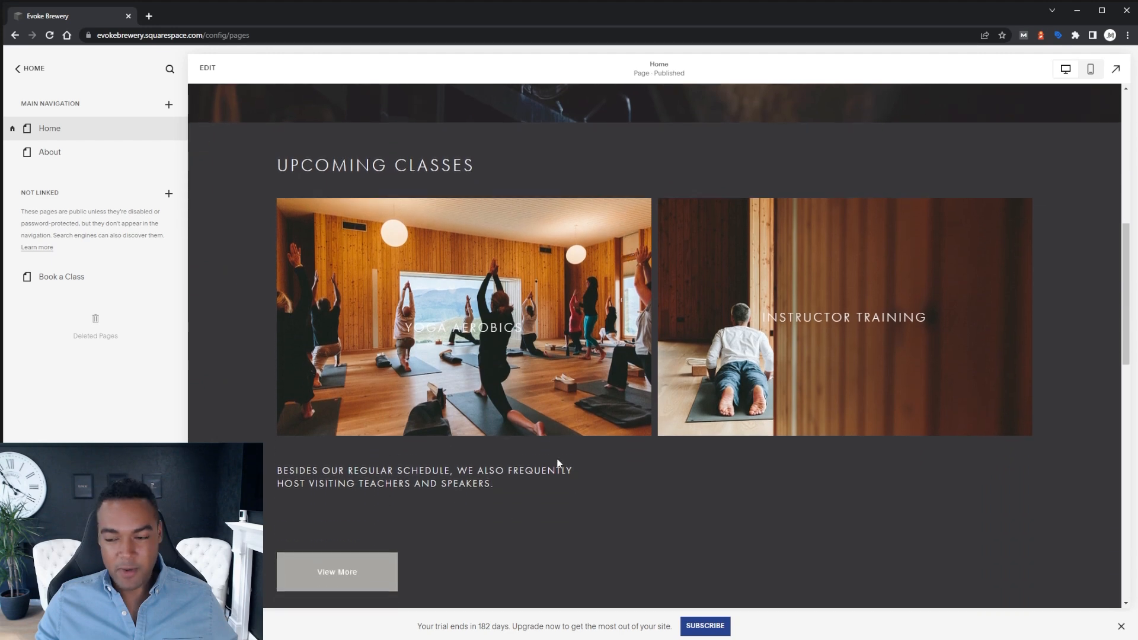
- Start editing the Home page and open the section templates for the spot between the hero and Upcoming Classes
{"action": "left_click", "coordinate": [208, 68]}
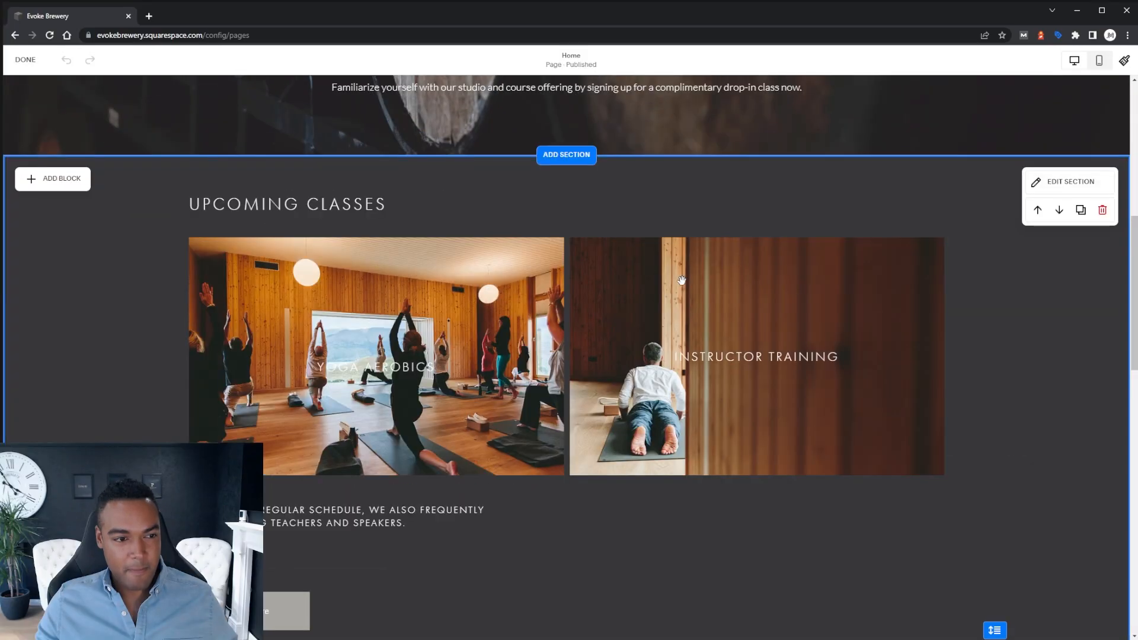
{"action": "scroll", "coordinate": [692, 272], "scroll_direction": "up", "scroll_amount": 3}
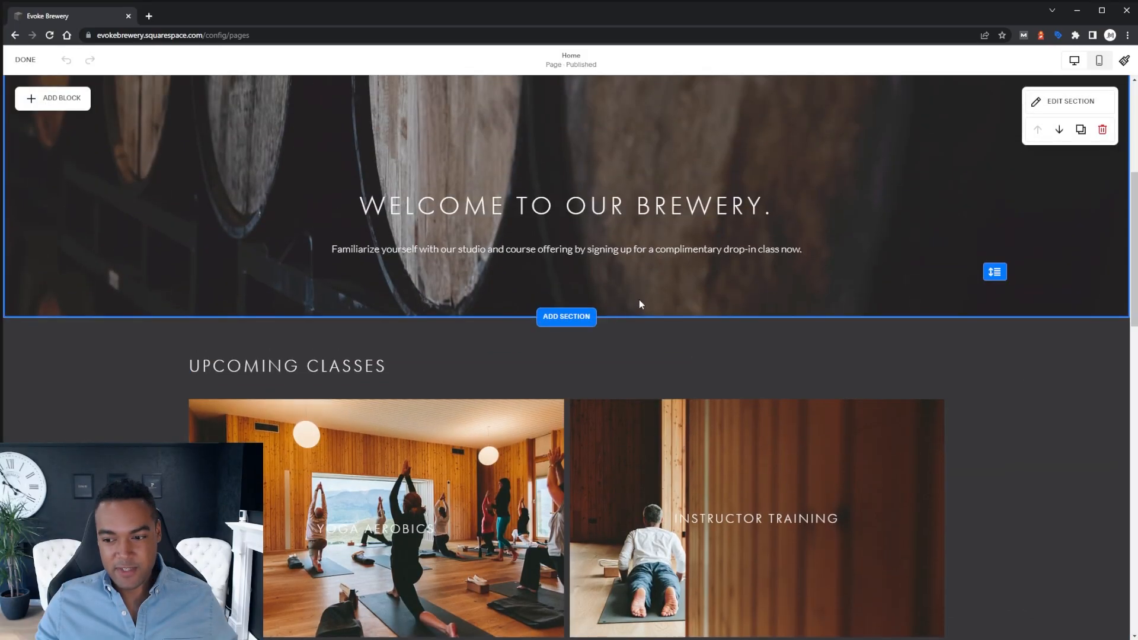
{"action": "left_click", "coordinate": [566, 316]}
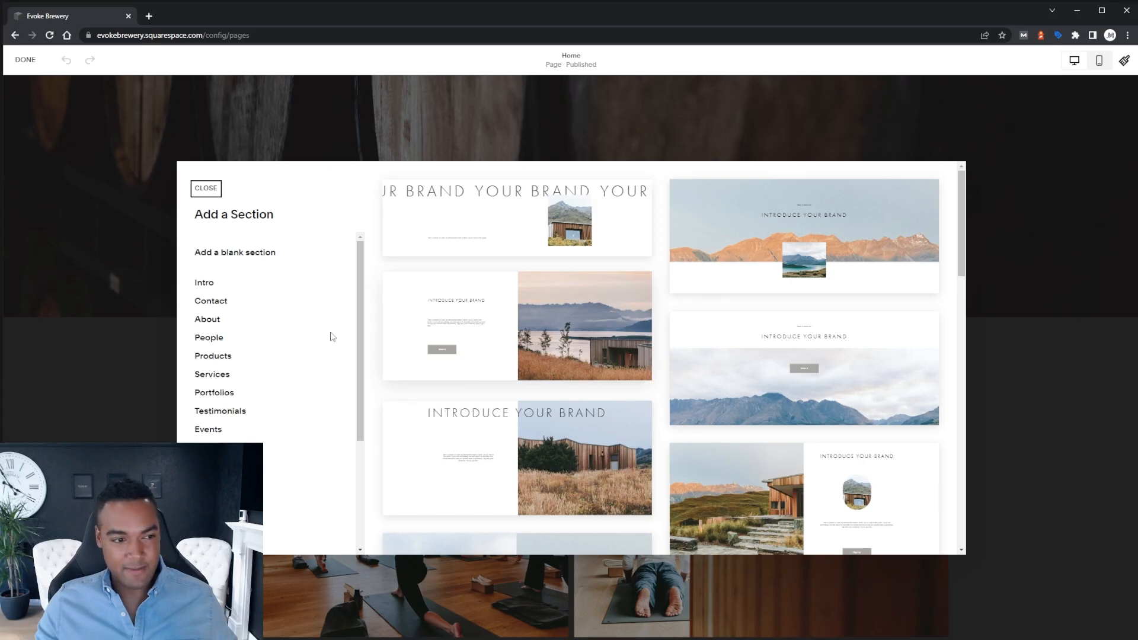
- Browse the About, People, Products, Services and Testimonials section templates to compare the available layouts
{"action": "left_click", "coordinate": [217, 322]}
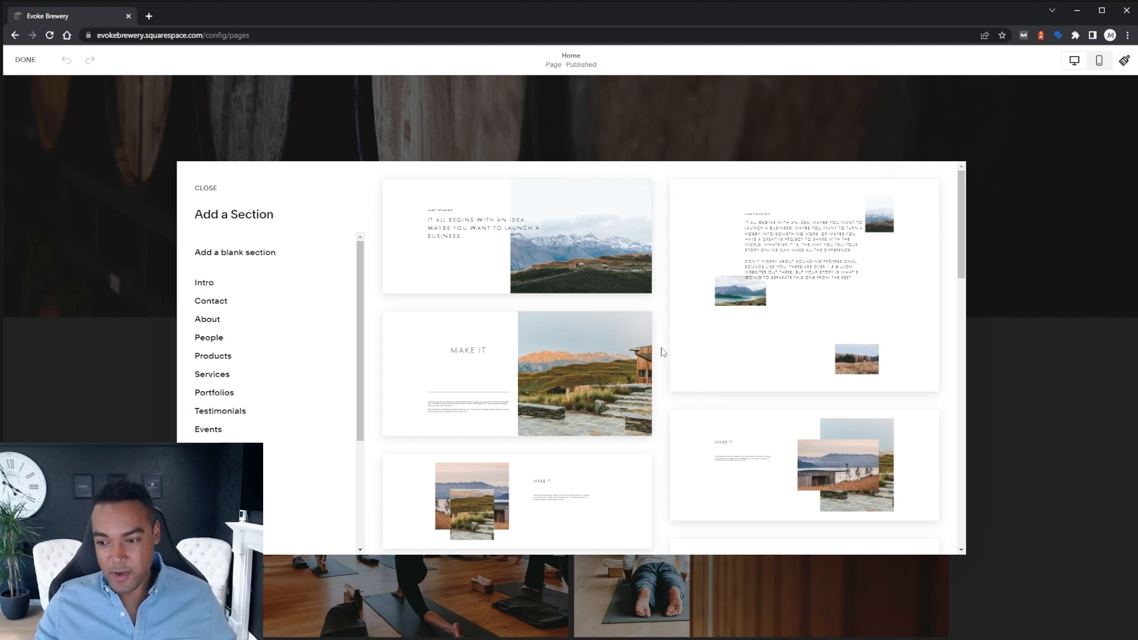
{"action": "left_click", "coordinate": [207, 342]}
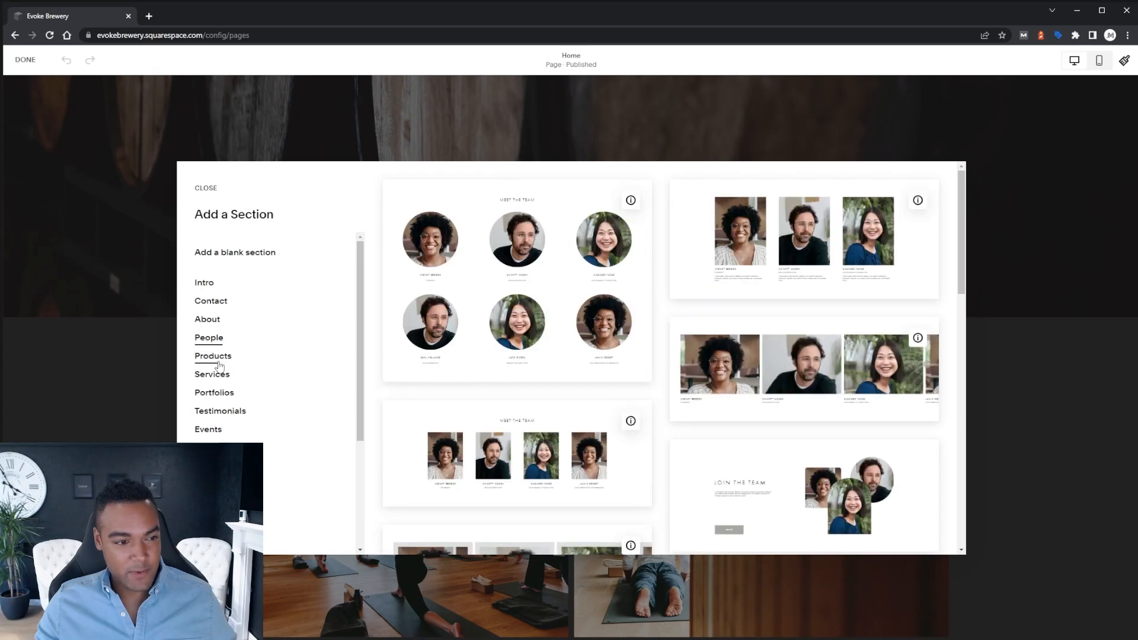
{"action": "left_click", "coordinate": [215, 356]}
{"action": "left_click", "coordinate": [223, 379]}
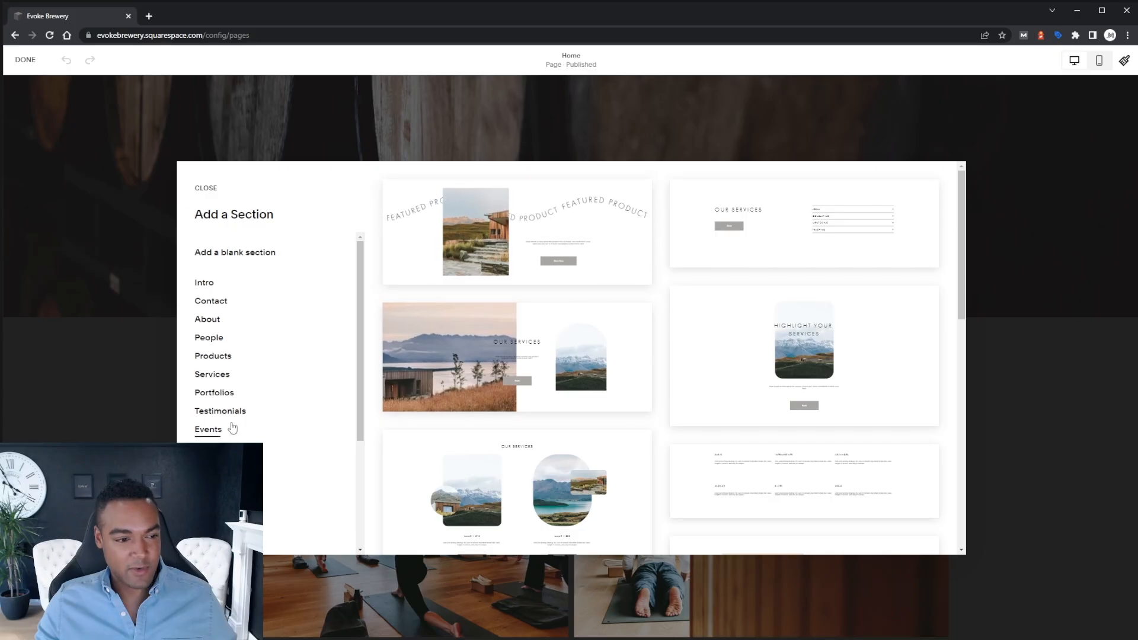
{"action": "scroll", "coordinate": [234, 430], "scroll_direction": "down", "scroll_amount": 1}
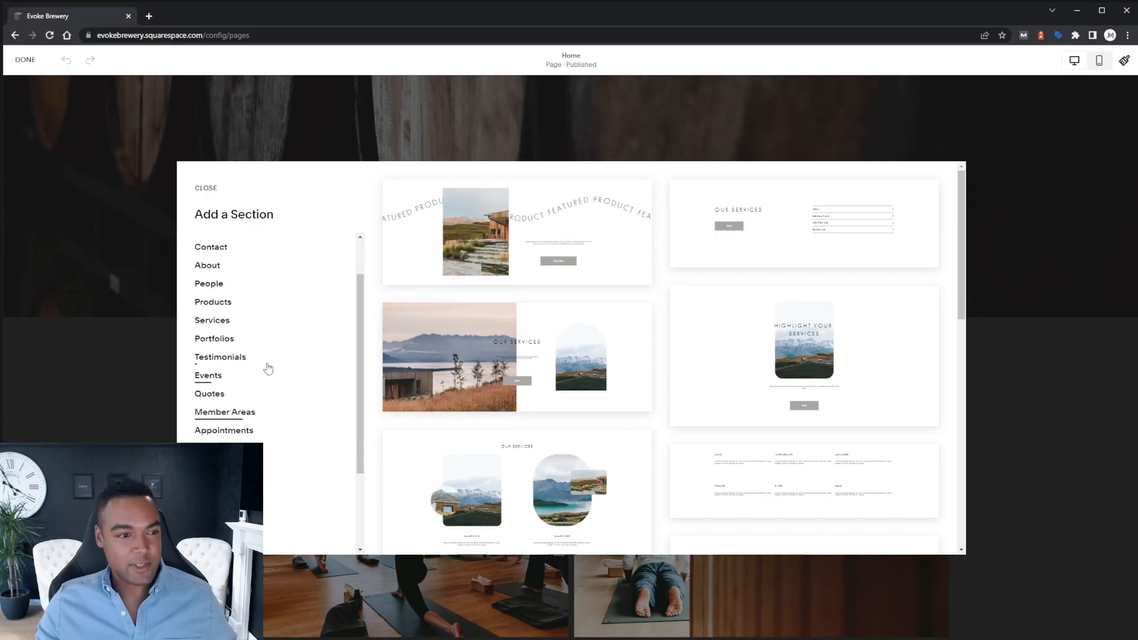
{"action": "scroll", "coordinate": [249, 355], "scroll_direction": "up", "scroll_amount": 1}
{"action": "left_click", "coordinate": [207, 319]}
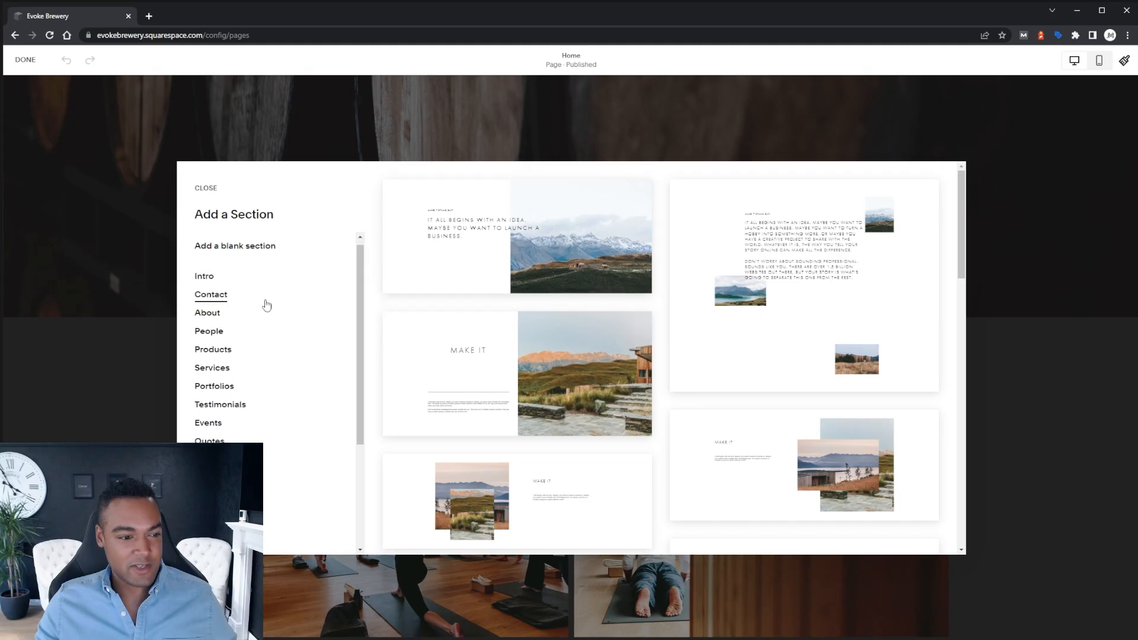
{"action": "scroll", "coordinate": [266, 304], "scroll_direction": "down", "scroll_amount": 3}
{"action": "scroll", "coordinate": [266, 305], "scroll_direction": "up", "scroll_amount": 4}
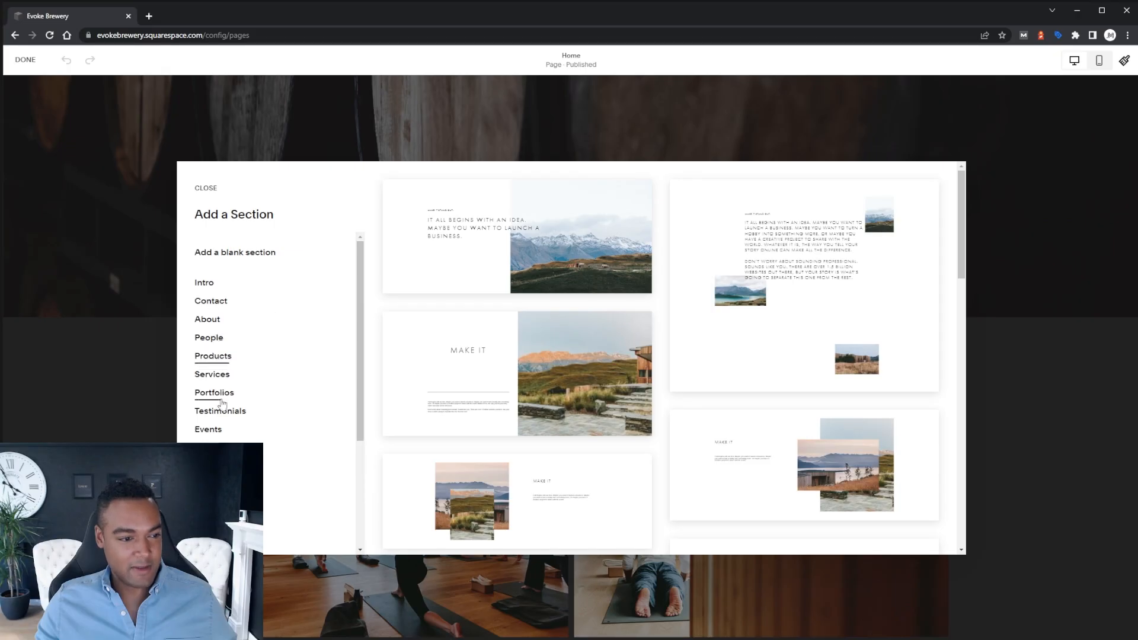
{"action": "left_click", "coordinate": [220, 411]}
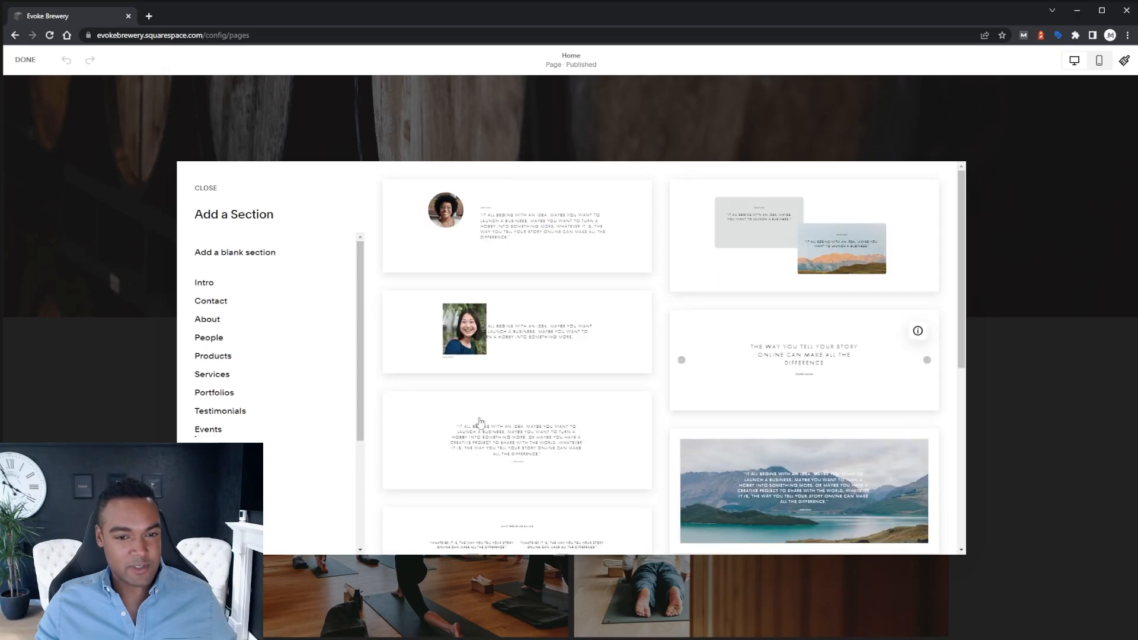
{"action": "scroll", "coordinate": [655, 280], "scroll_direction": "down", "scroll_amount": 3}
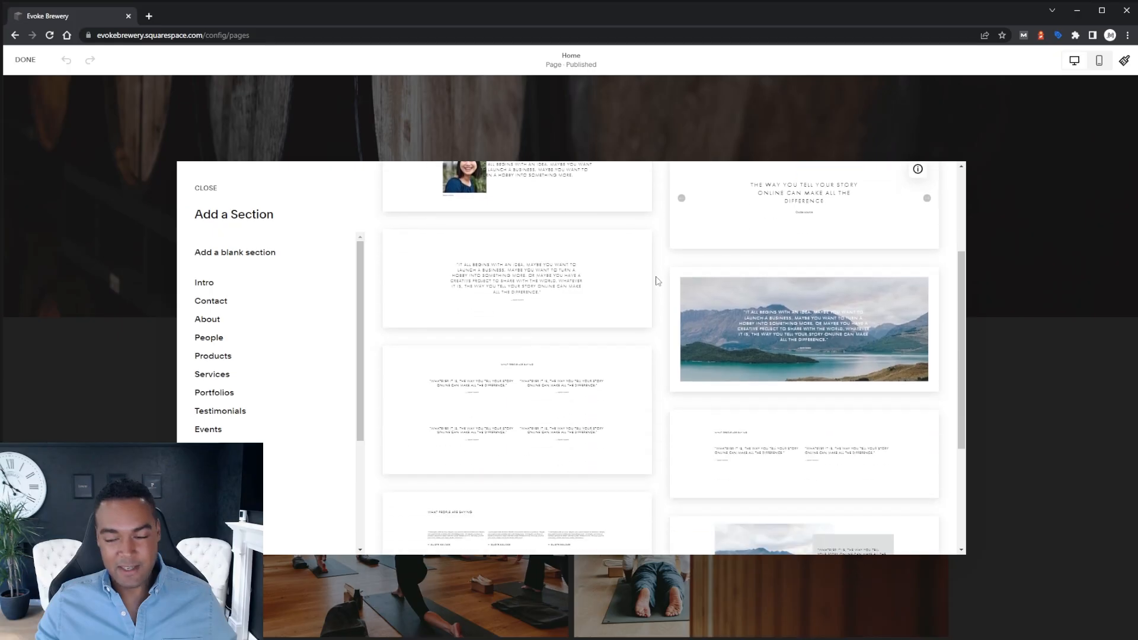
{"action": "scroll", "coordinate": [656, 280], "scroll_direction": "down", "scroll_amount": 2}
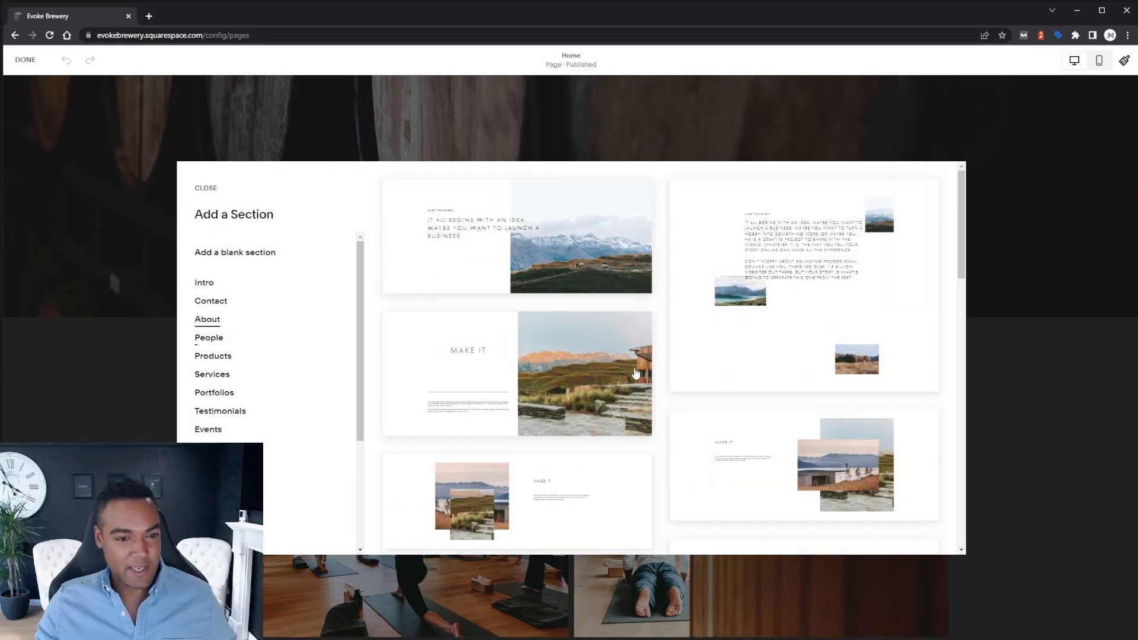
- Look through the About templates and insert the "Make It" layout with text beside a large landscape photo below the hero
{"action": "scroll", "coordinate": [662, 350], "scroll_direction": "down", "scroll_amount": 2}
{"action": "scroll", "coordinate": [662, 351], "scroll_direction": "down", "scroll_amount": 2}
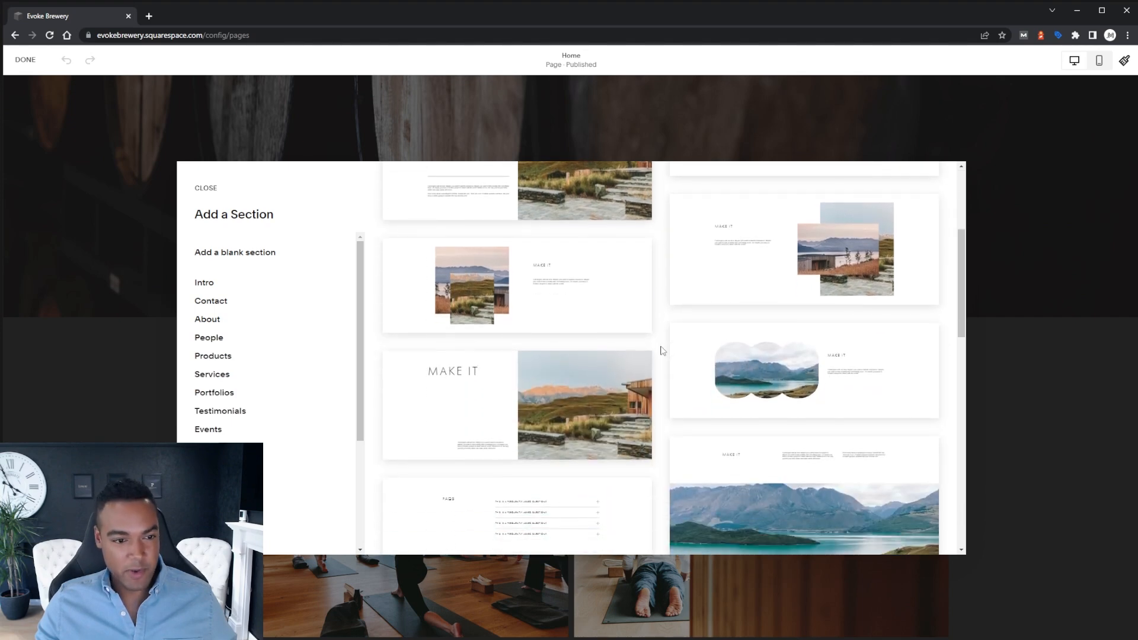
{"action": "scroll", "coordinate": [662, 350], "scroll_direction": "down", "scroll_amount": 4}
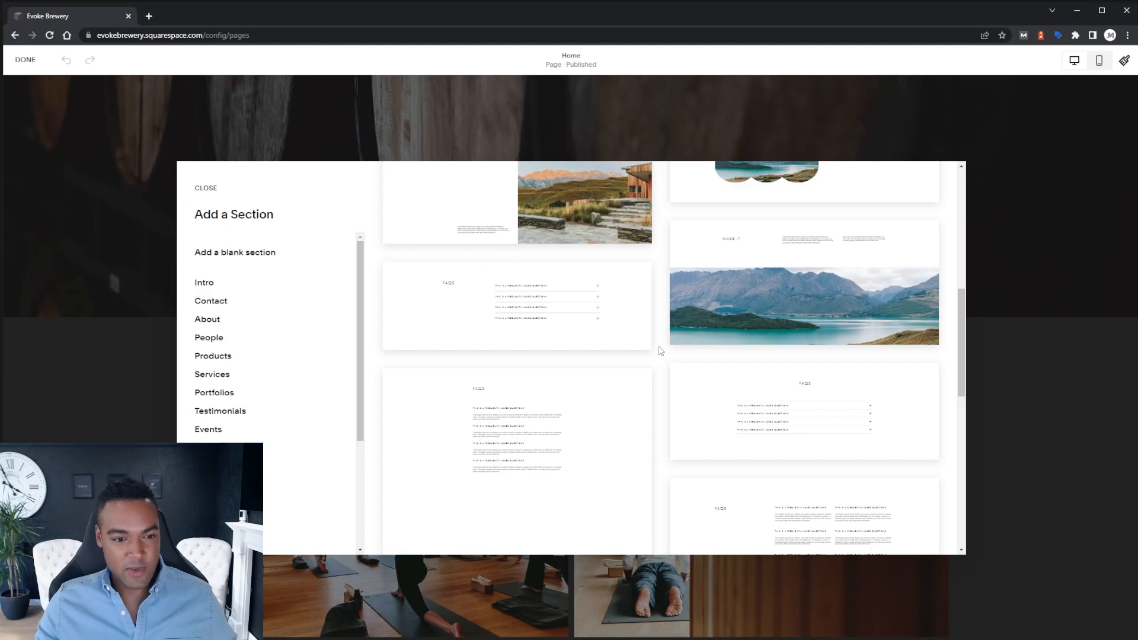
{"action": "scroll", "coordinate": [661, 350], "scroll_direction": "down", "scroll_amount": 3}
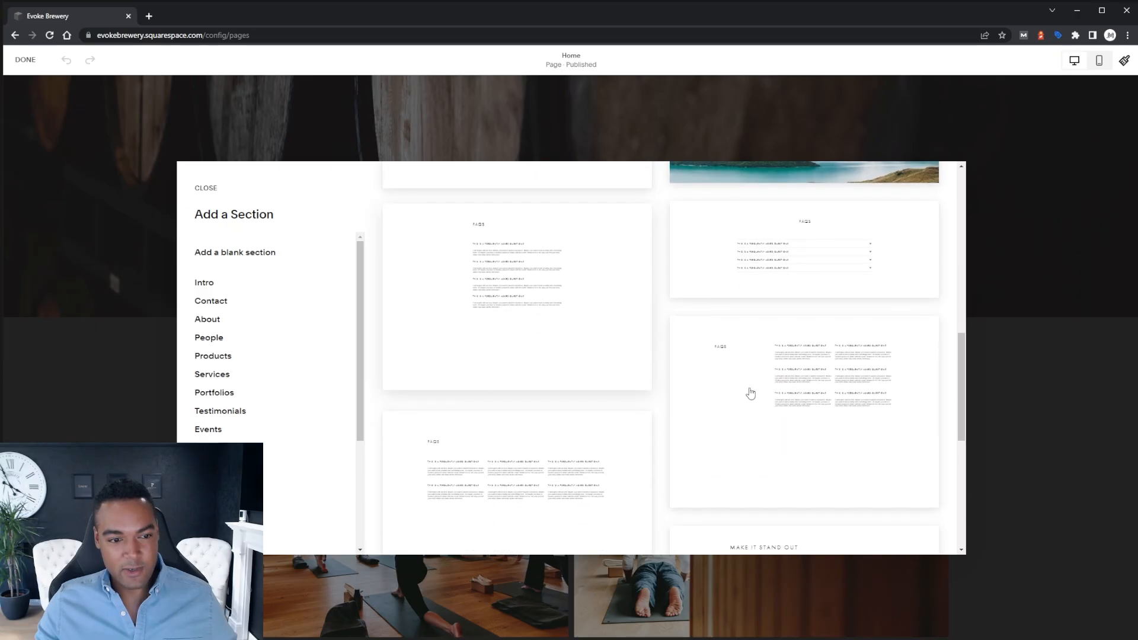
{"action": "scroll", "coordinate": [672, 403], "scroll_direction": "down", "scroll_amount": 3}
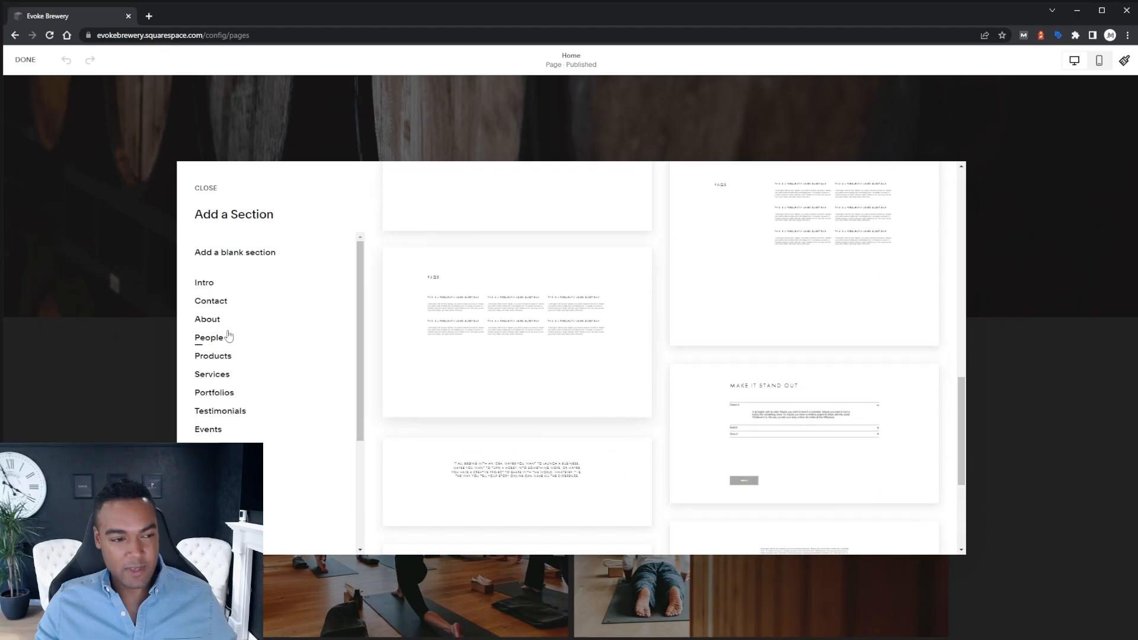
{"action": "scroll", "coordinate": [665, 327], "scroll_direction": "down", "scroll_amount": 2}
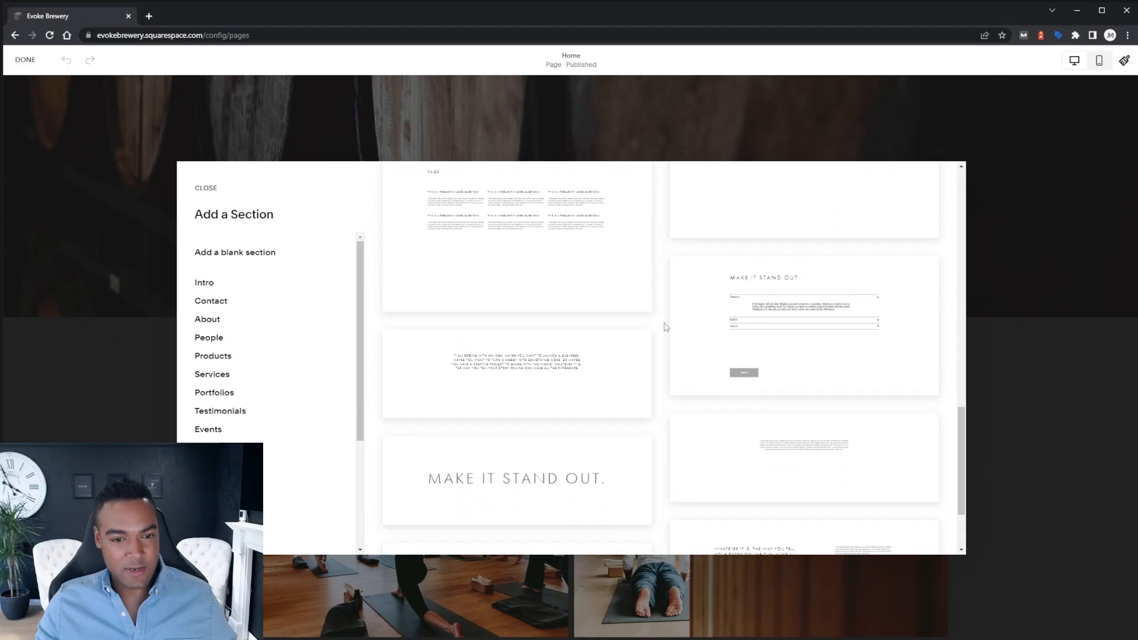
{"action": "scroll", "coordinate": [661, 336], "scroll_direction": "up", "scroll_amount": 10}
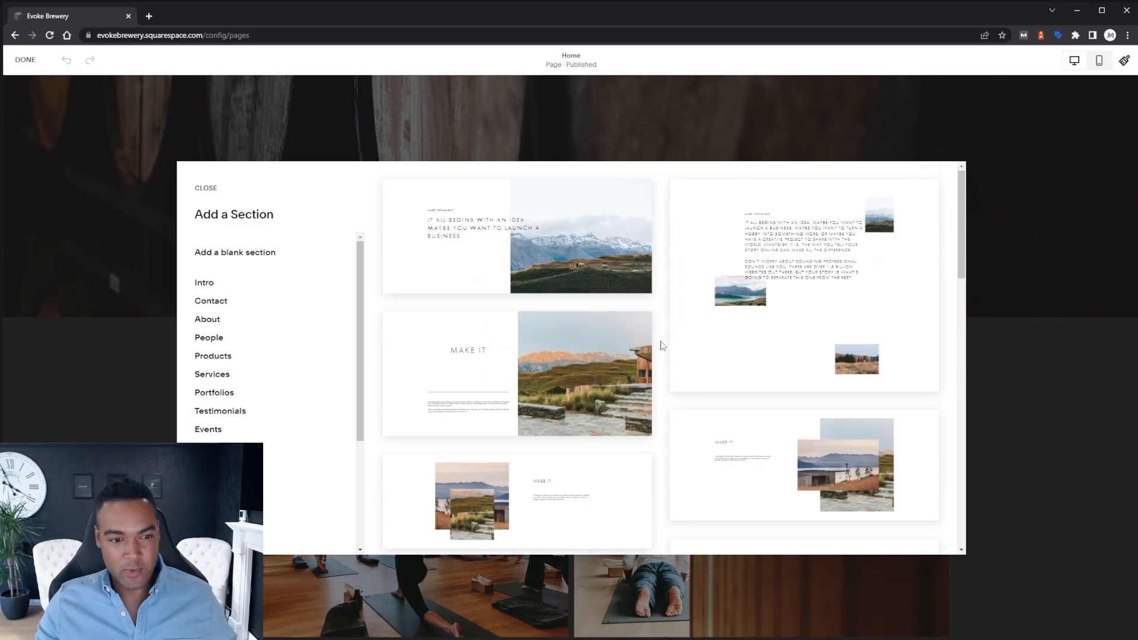
{"action": "left_click", "coordinate": [486, 381]}
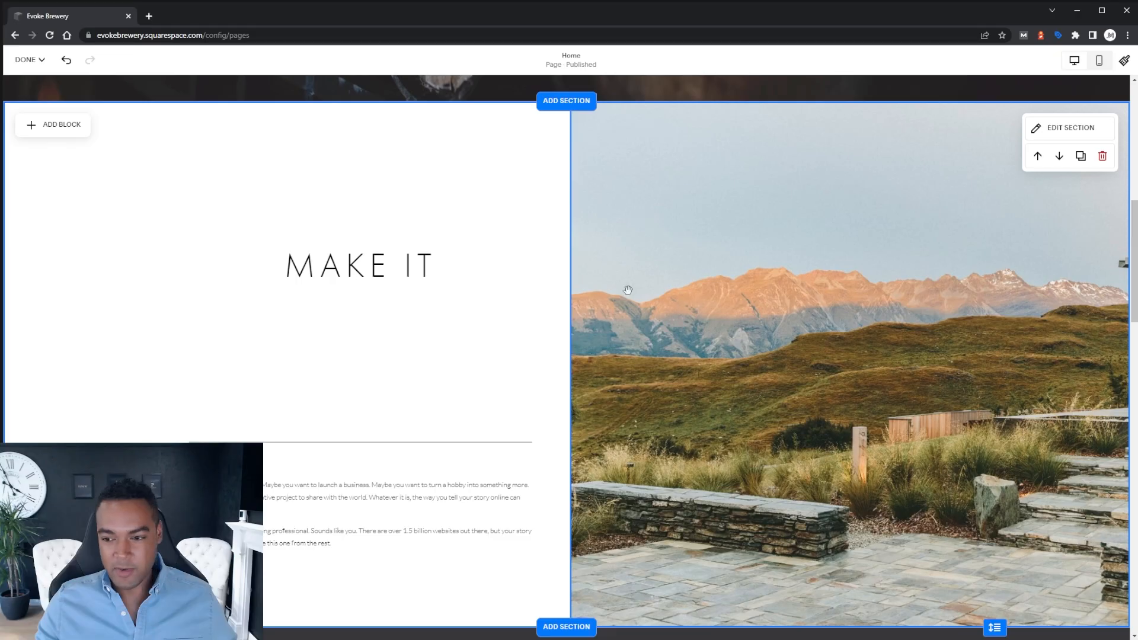
- Add a blank section between the hero and the "Make It" section
{"action": "scroll", "coordinate": [710, 425], "scroll_direction": "up", "scroll_amount": 4}
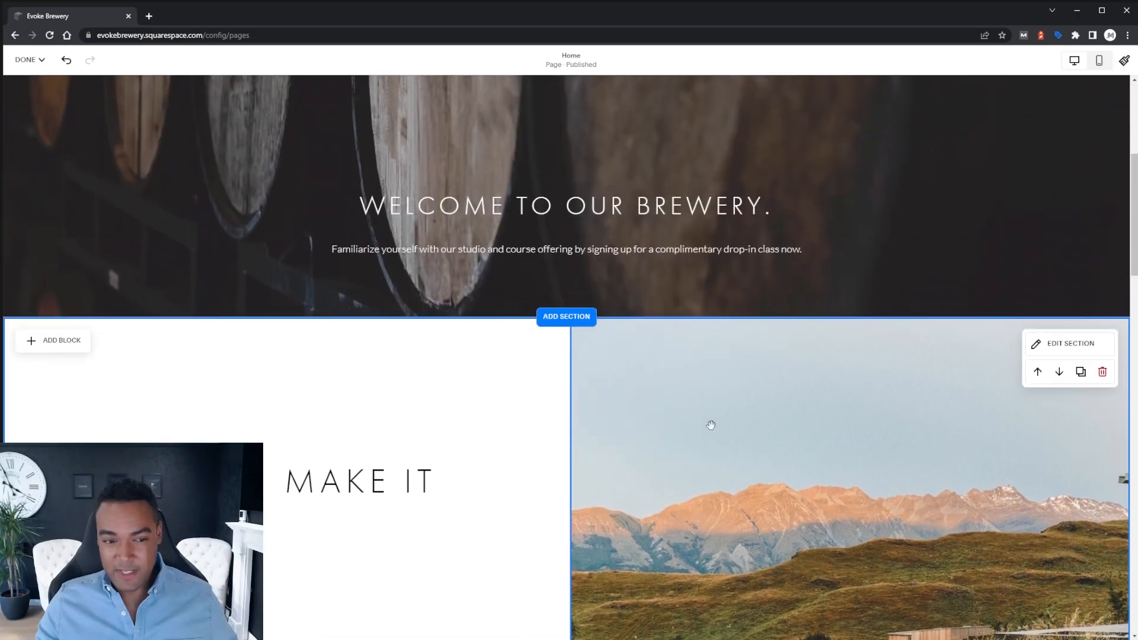
{"action": "left_click", "coordinate": [585, 325]}
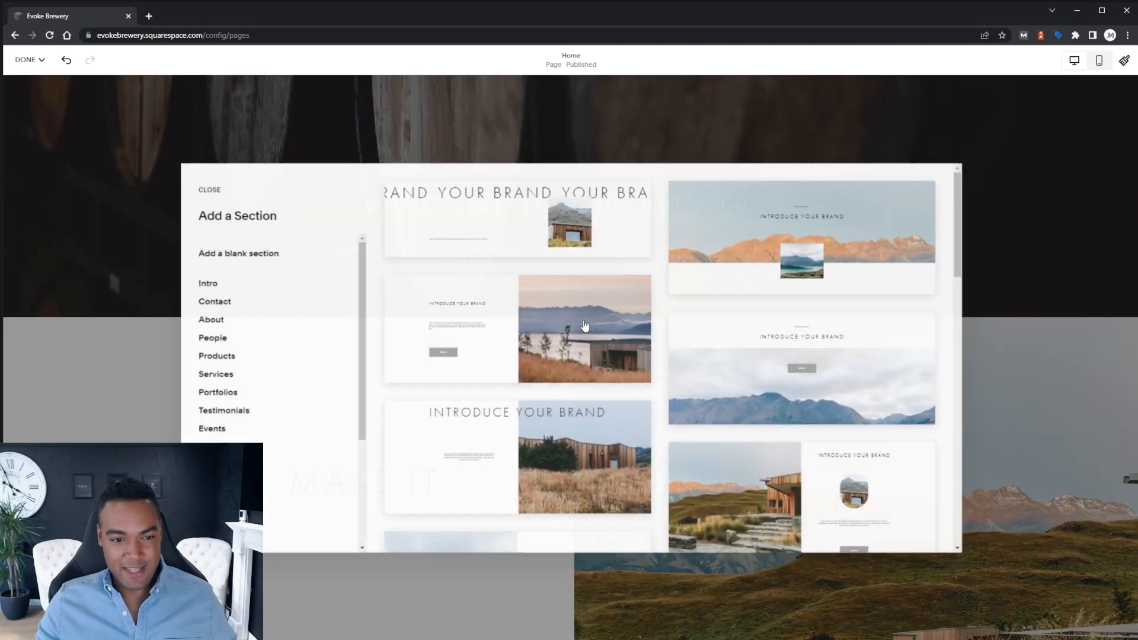
{"action": "left_click", "coordinate": [257, 258]}
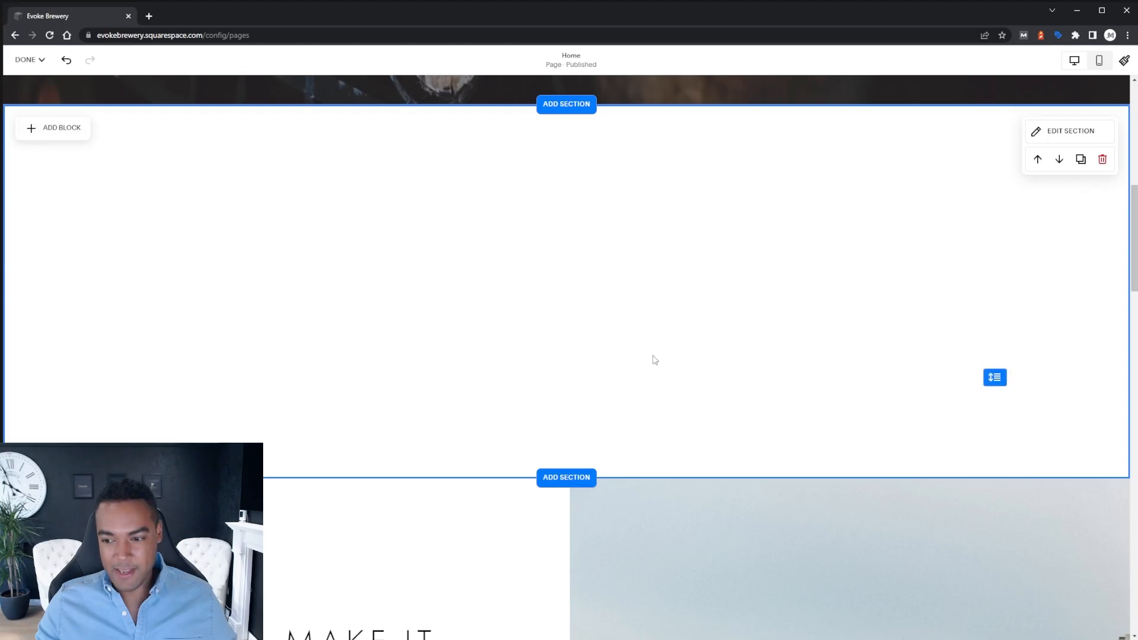
{"action": "scroll", "coordinate": [654, 359], "scroll_direction": "up", "scroll_amount": 2}
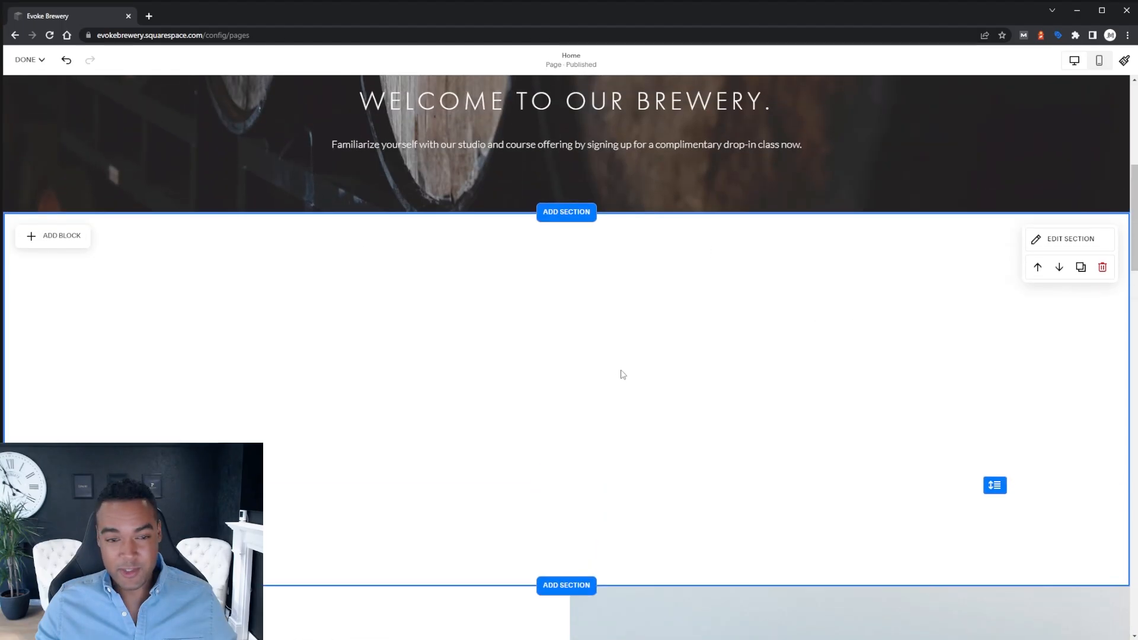
- Add a text block to the blank section and enlarge it mainly in height, leaving its text empty
{"action": "left_click", "coordinate": [61, 235]}
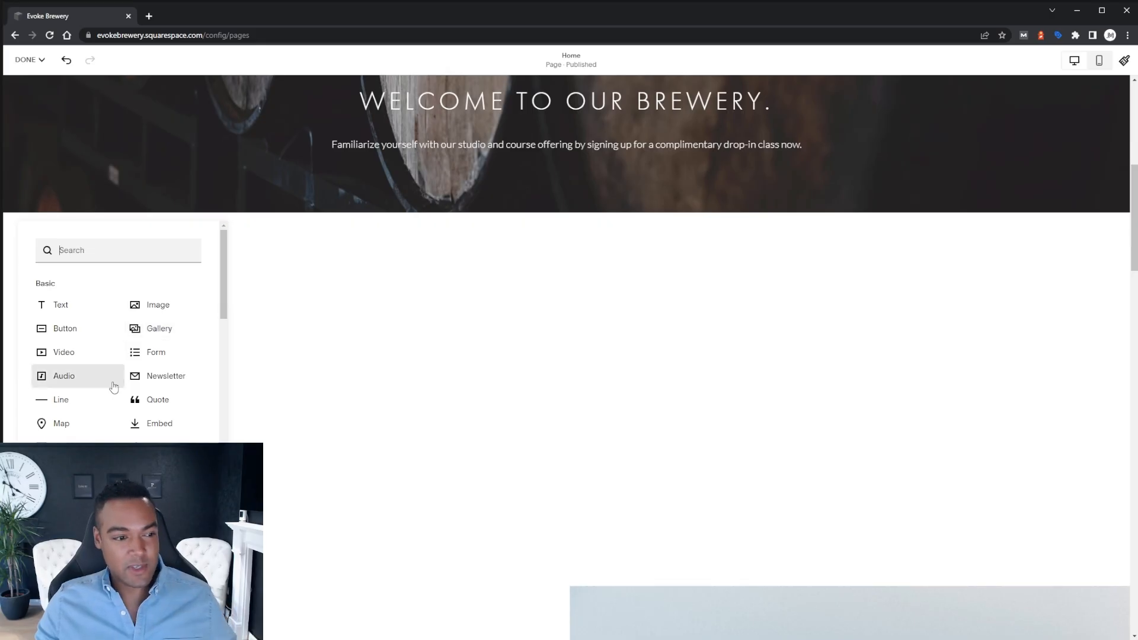
{"action": "left_click", "coordinate": [65, 314]}
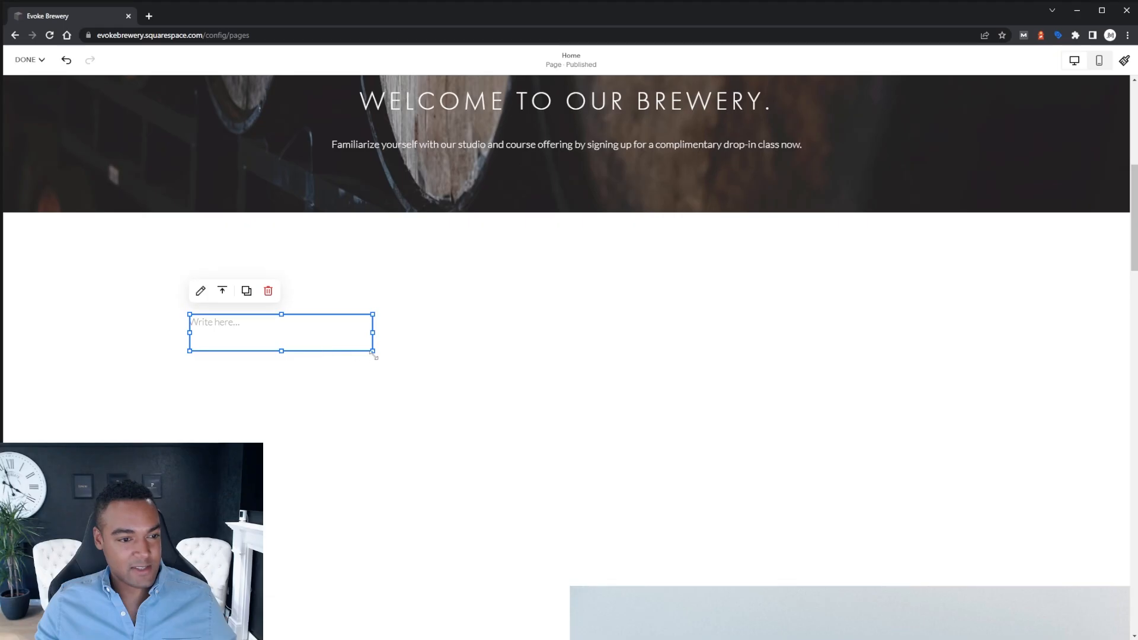
{"action": "left_click_drag", "start_coordinate": [372, 351], "coordinate": [407, 446]}
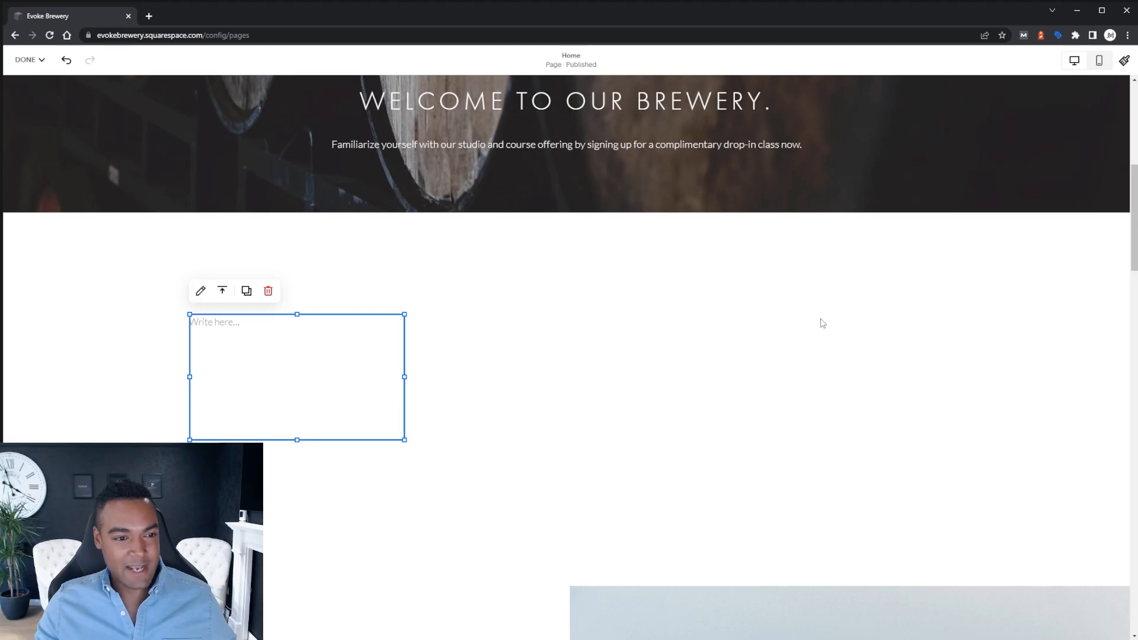
{"action": "left_click", "coordinate": [968, 253]}
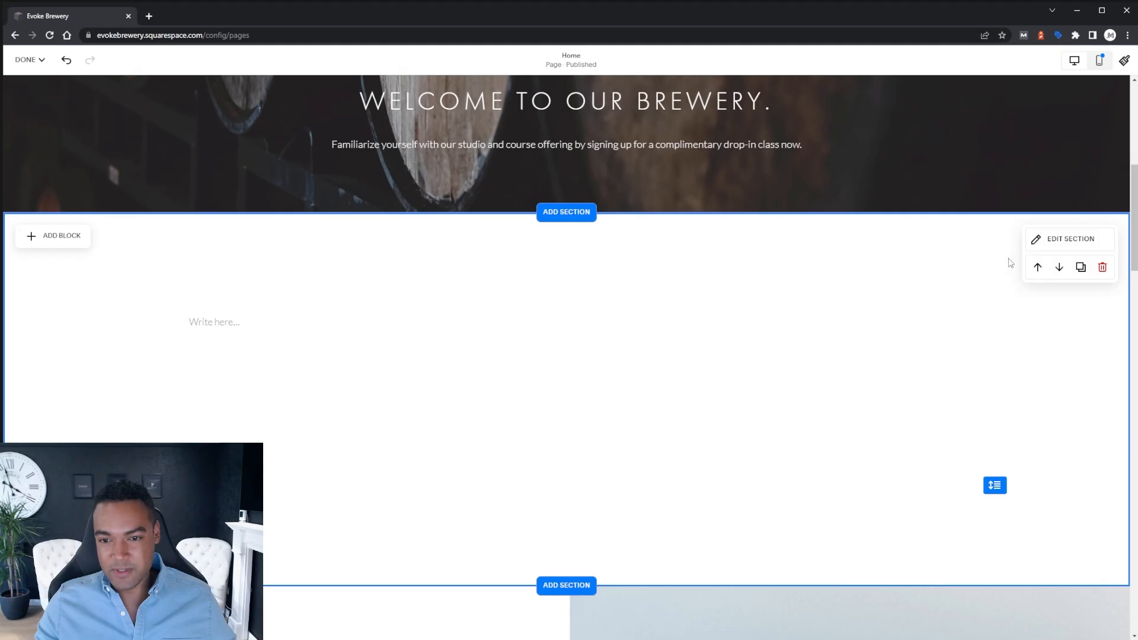
- Apply the Dark 2 color theme to the blank section and check its background and format settings
{"action": "left_click", "coordinate": [1052, 240]}
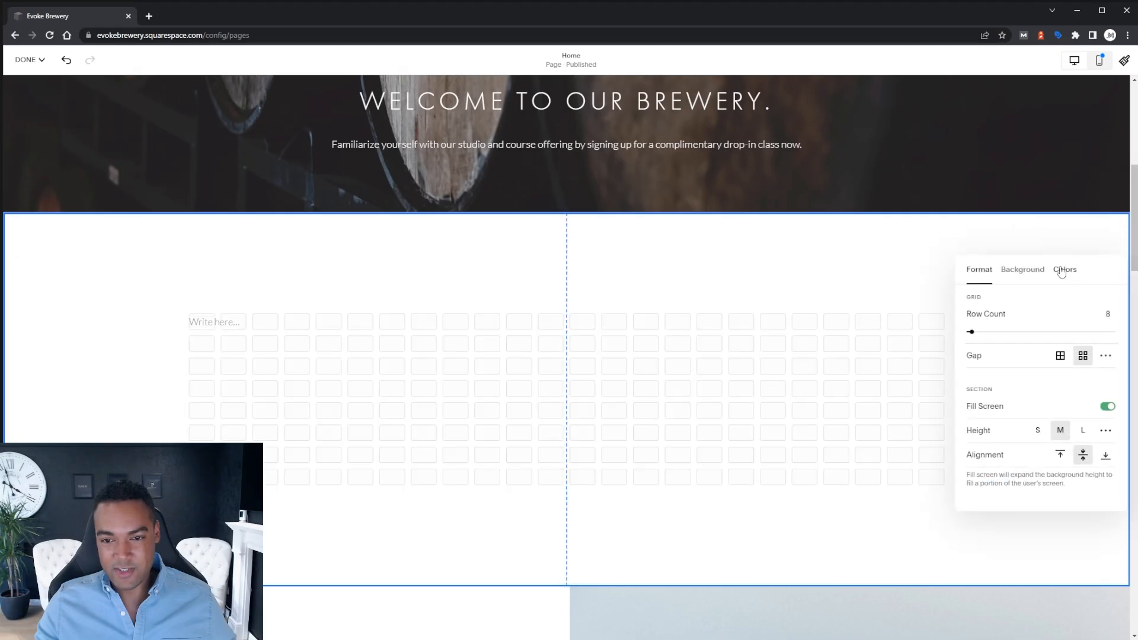
{"action": "left_click", "coordinate": [1061, 272]}
{"action": "scroll", "coordinate": [1067, 361], "scroll_direction": "down", "scroll_amount": 3}
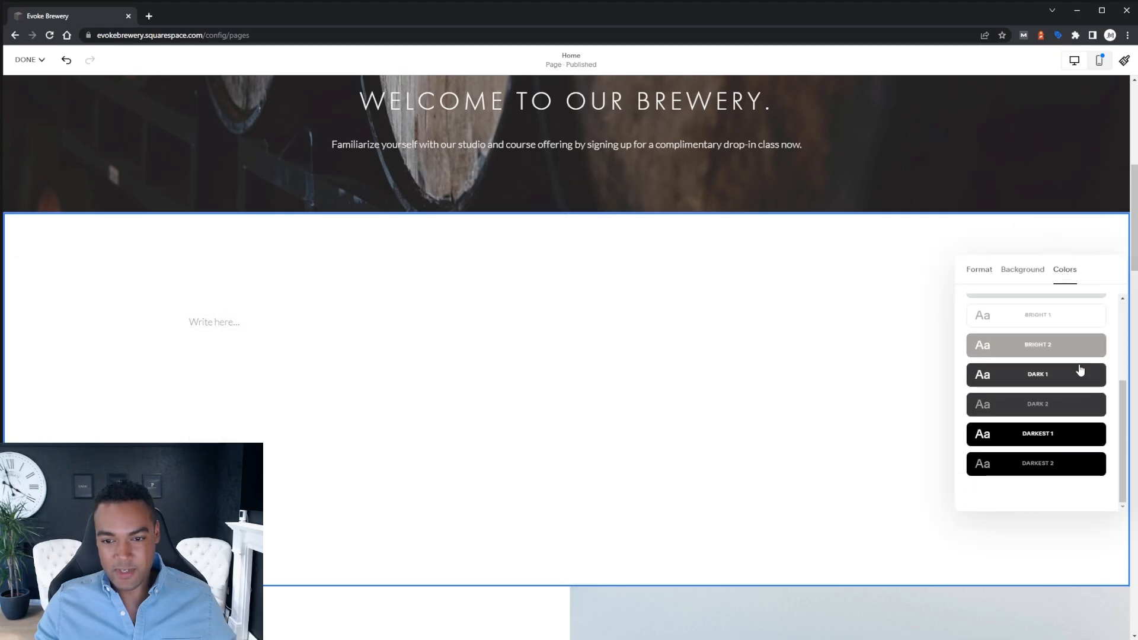
{"action": "left_click", "coordinate": [1052, 404]}
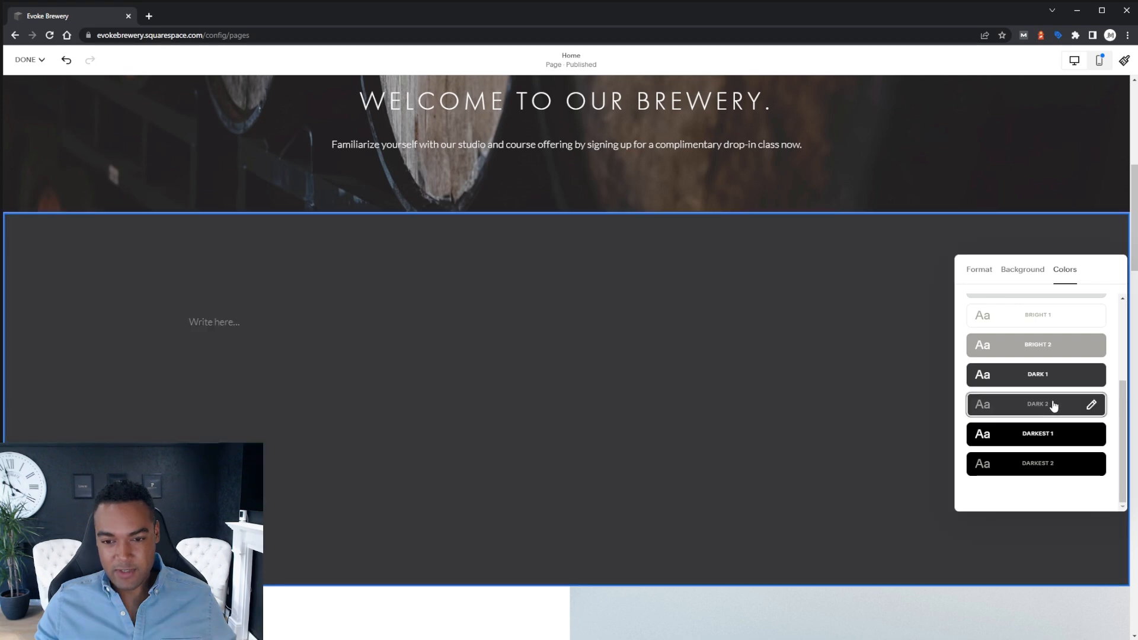
{"action": "left_click", "coordinate": [1009, 273]}
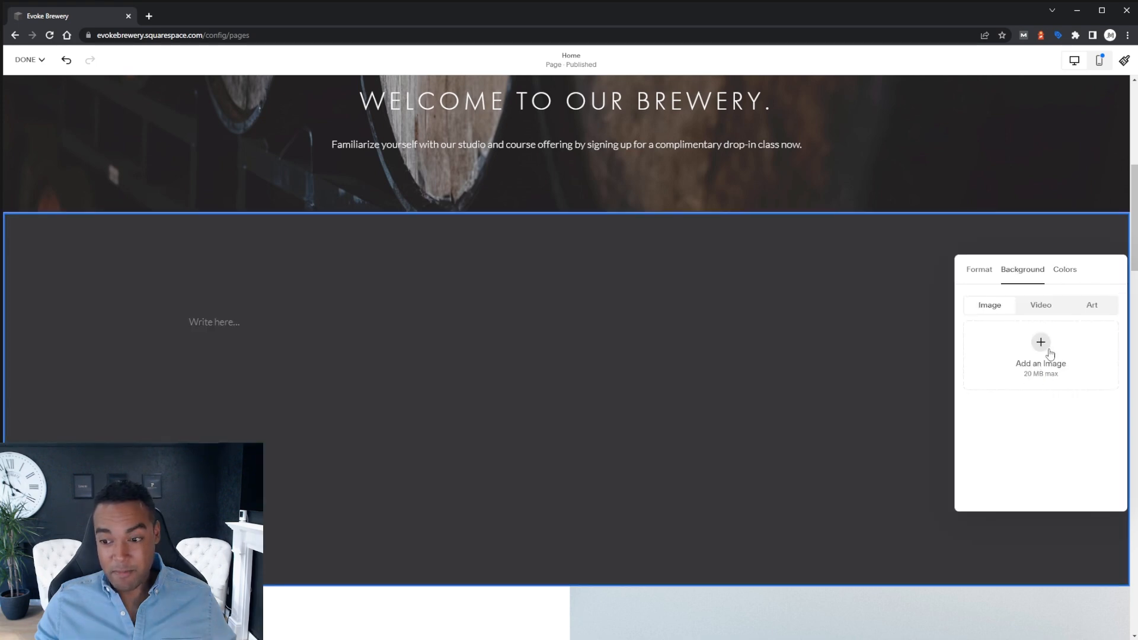
{"action": "left_click", "coordinate": [980, 274]}
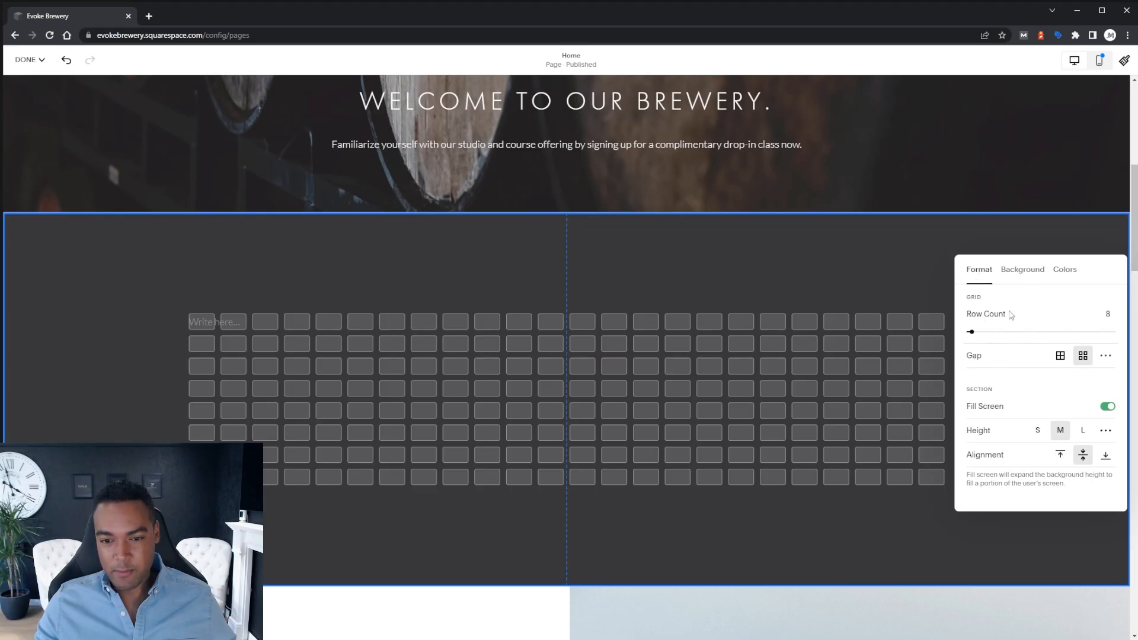
- Enter "ABOUT" in the blank section's text block and format it as Heading 1
{"action": "left_click", "coordinate": [226, 335]}
{"action": "left_click", "coordinate": [230, 326]}
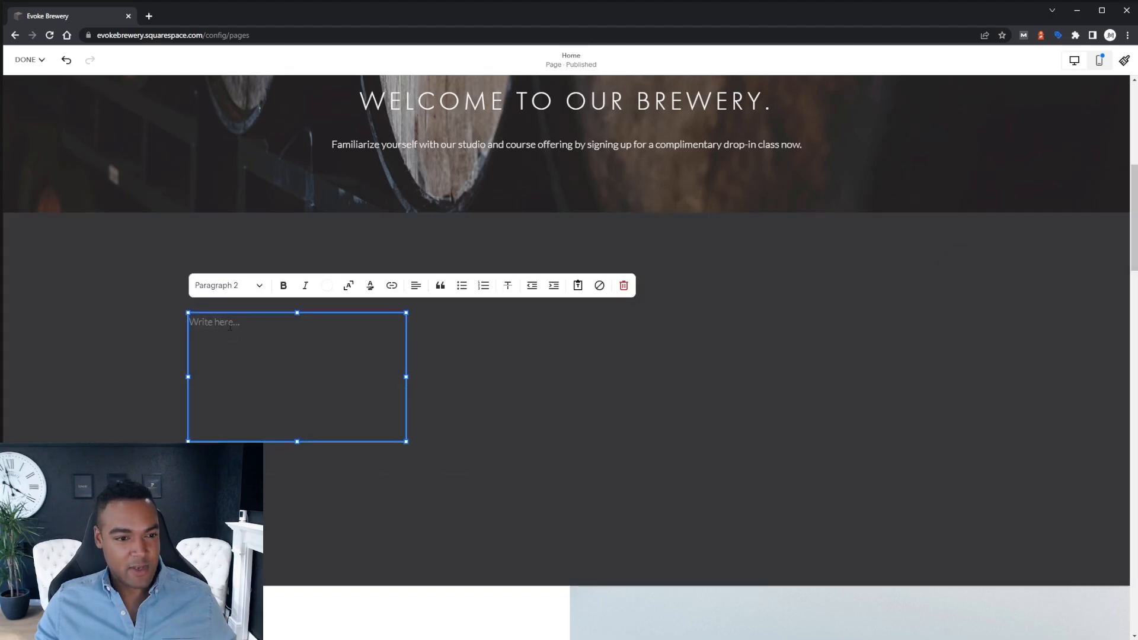
{"action": "type", "text": "ABOUT"}
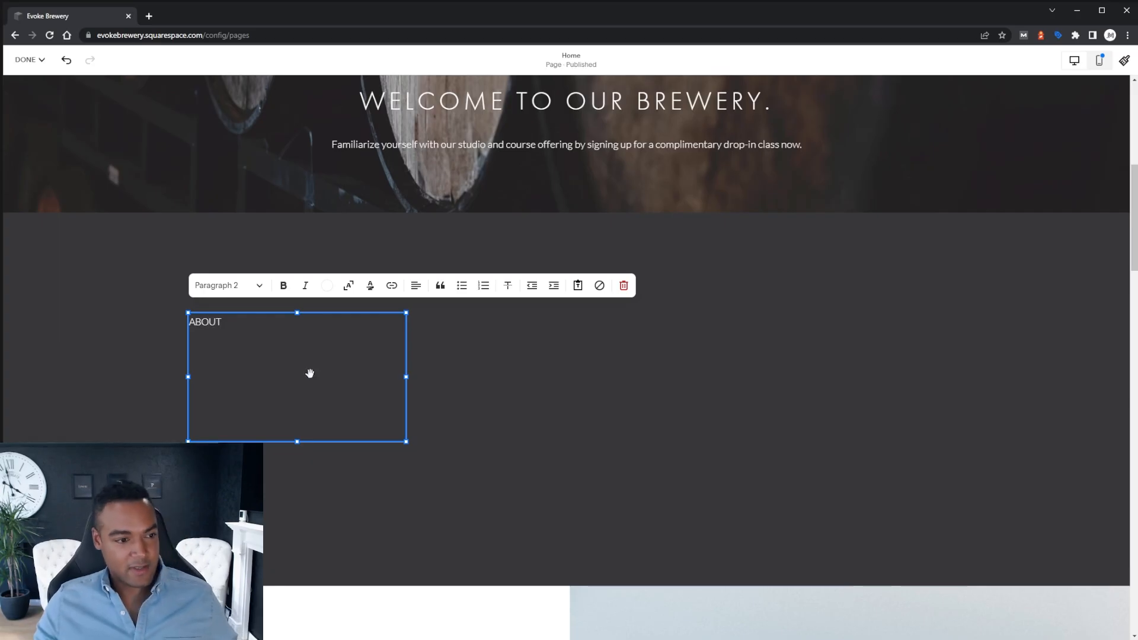
{"action": "key", "text": "ctrl+a"}
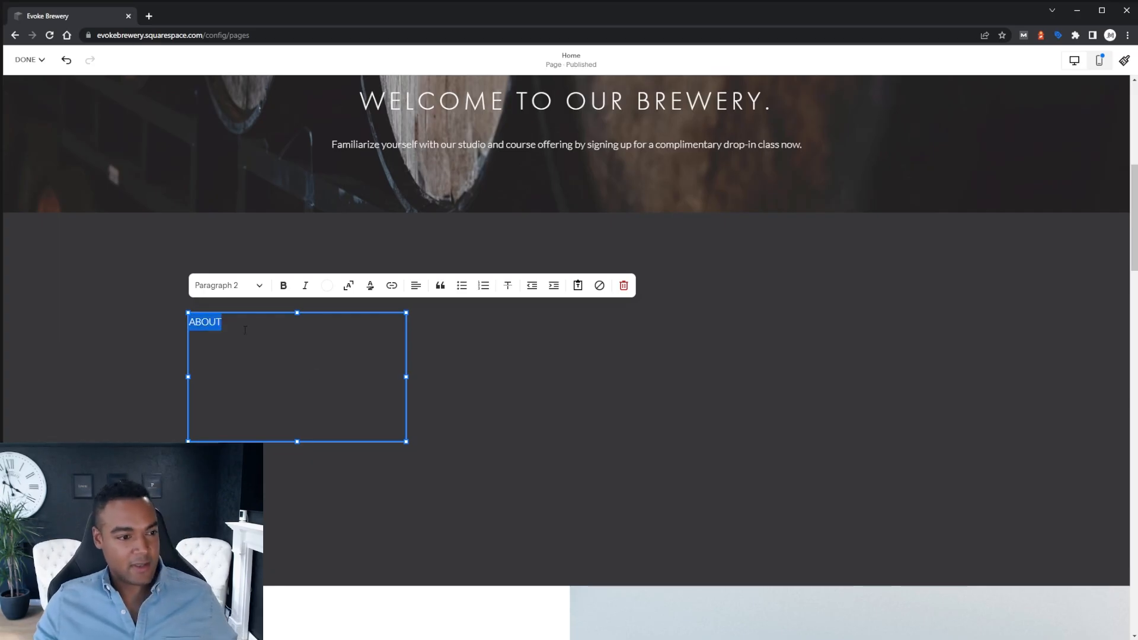
{"action": "left_click", "coordinate": [242, 287]}
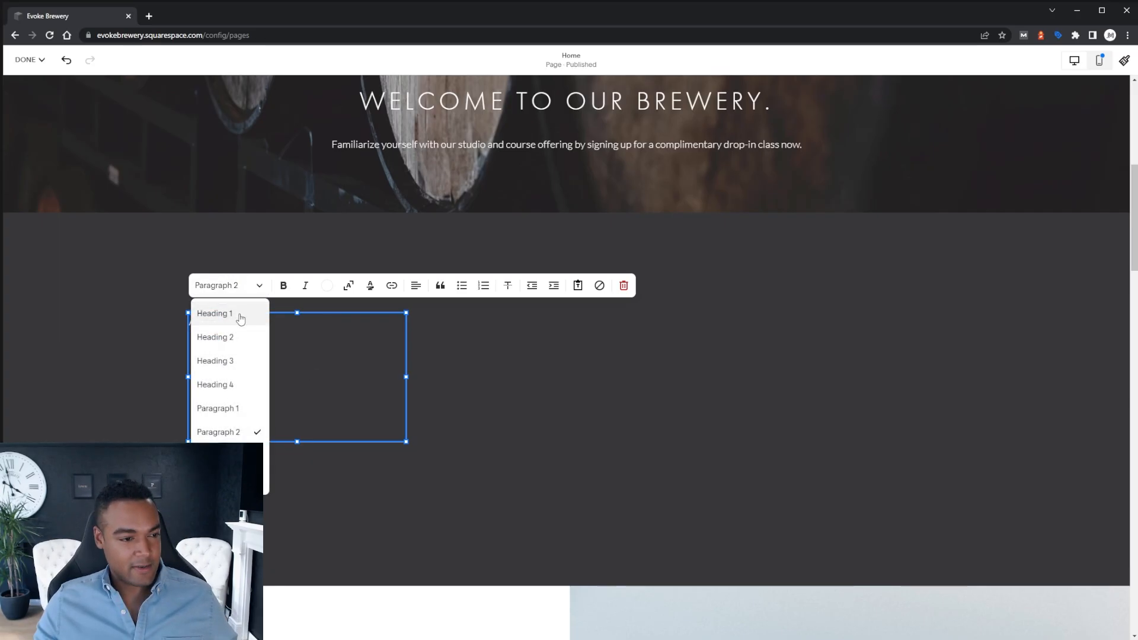
{"action": "left_click", "coordinate": [240, 318]}
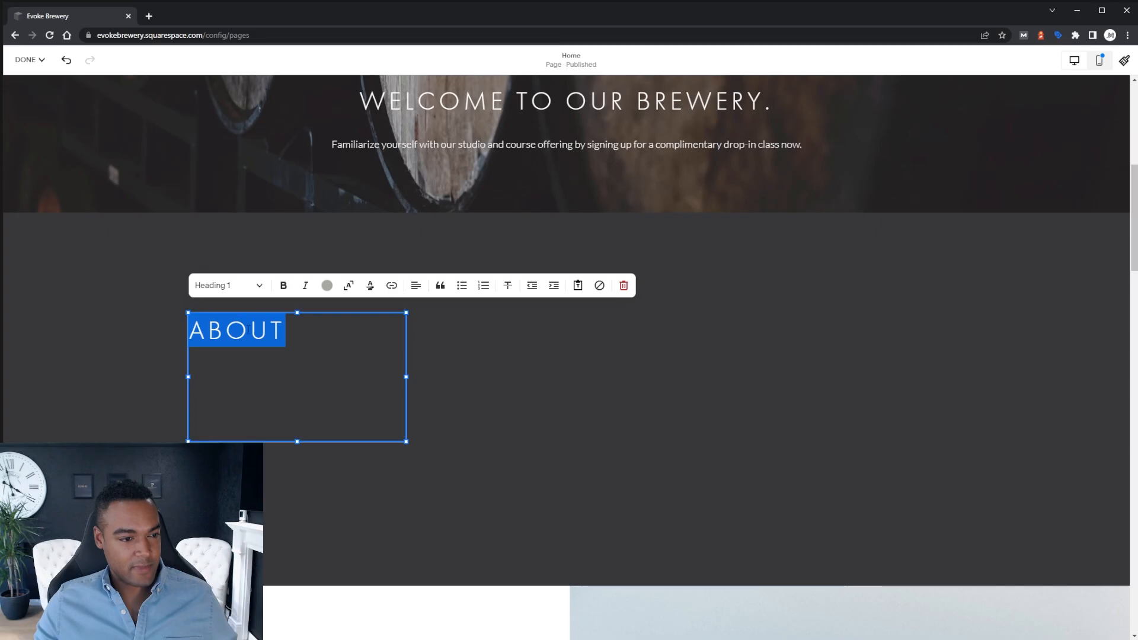
{"action": "left_click", "coordinate": [494, 371]}
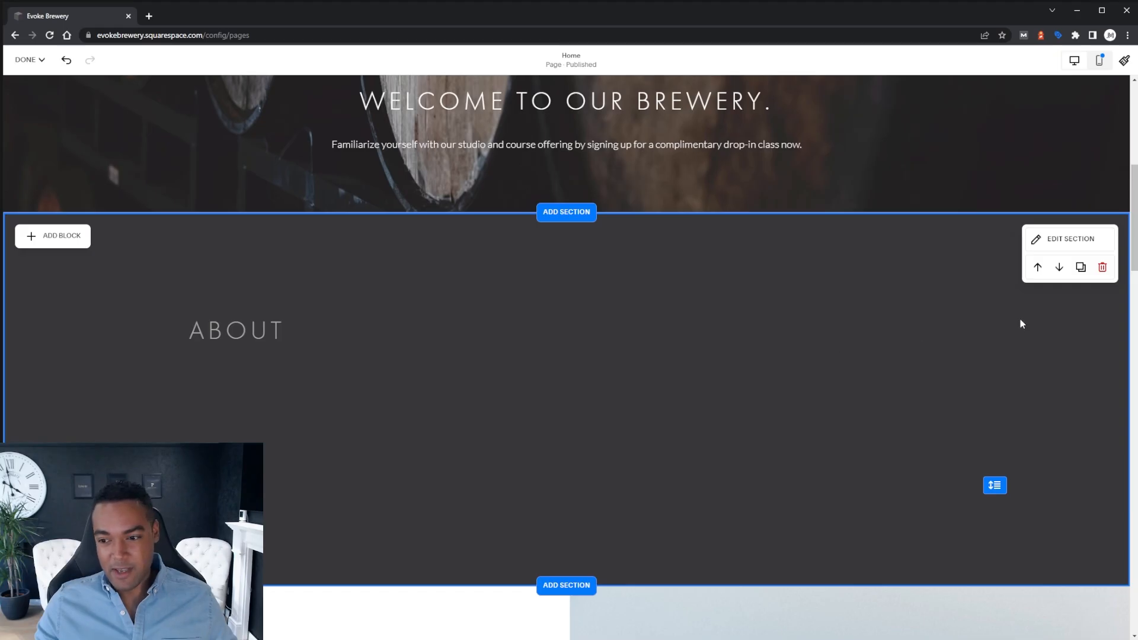
- Remove the dark section containing the "ABOUT" heading between the hero and the "Make It" section
{"action": "scroll", "coordinate": [960, 296], "scroll_direction": "down", "scroll_amount": 6}
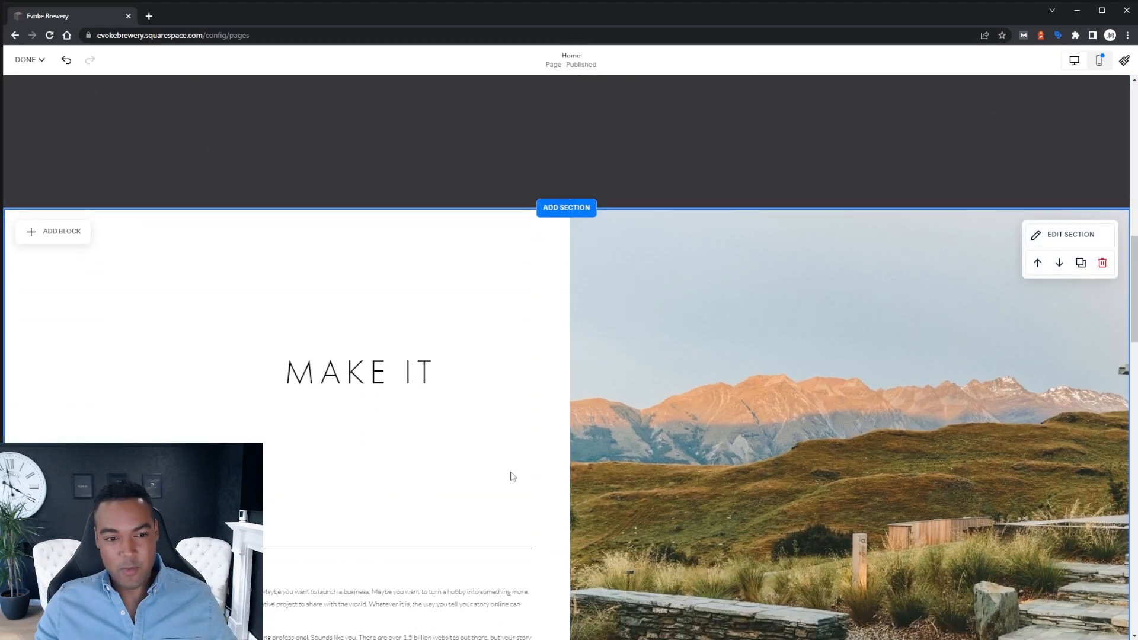
{"action": "scroll", "coordinate": [730, 340], "scroll_direction": "up", "scroll_amount": 6}
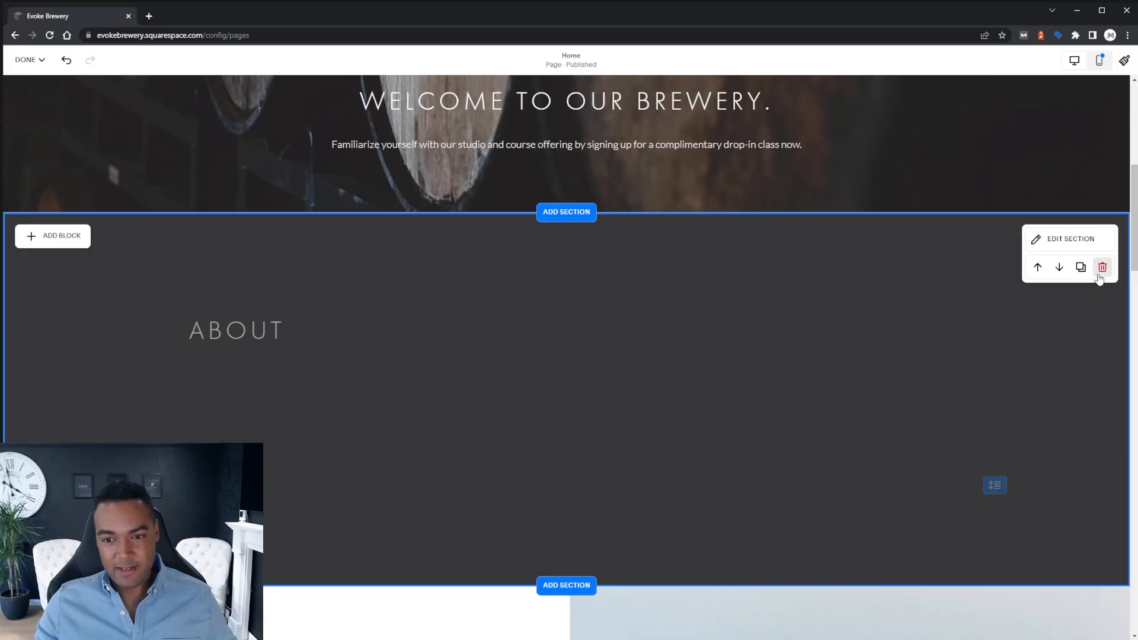
{"action": "left_click", "coordinate": [1101, 264]}
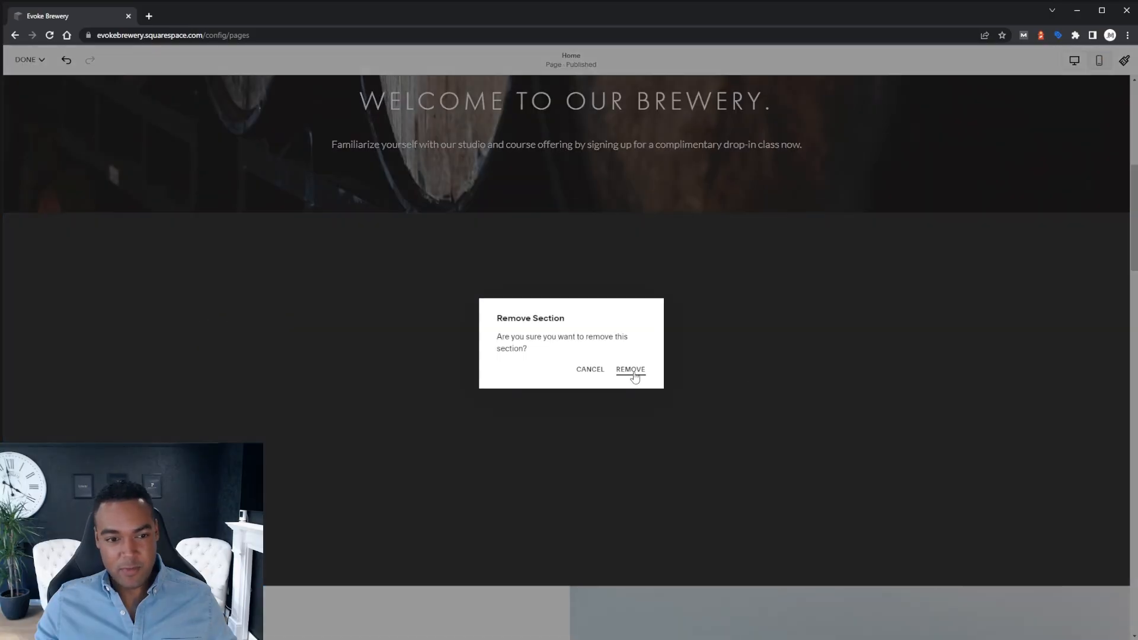
{"action": "left_click", "coordinate": [630, 369]}
- Apply the Dark 2 color theme to the "Make It" section
{"action": "left_click", "coordinate": [1068, 236]}
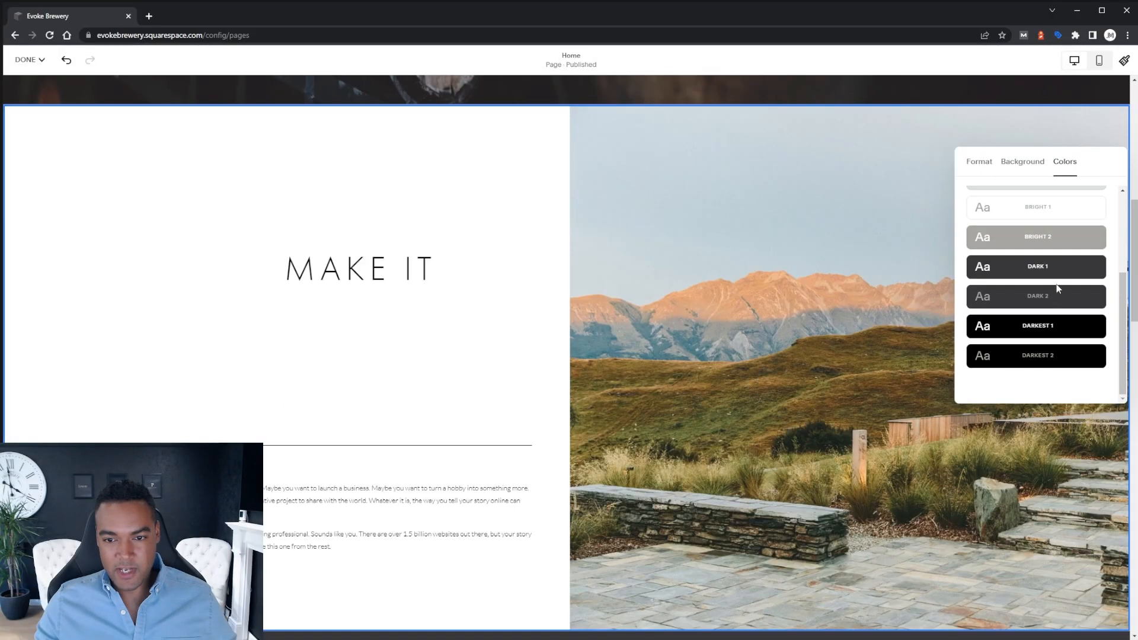
{"action": "left_click", "coordinate": [1053, 296]}
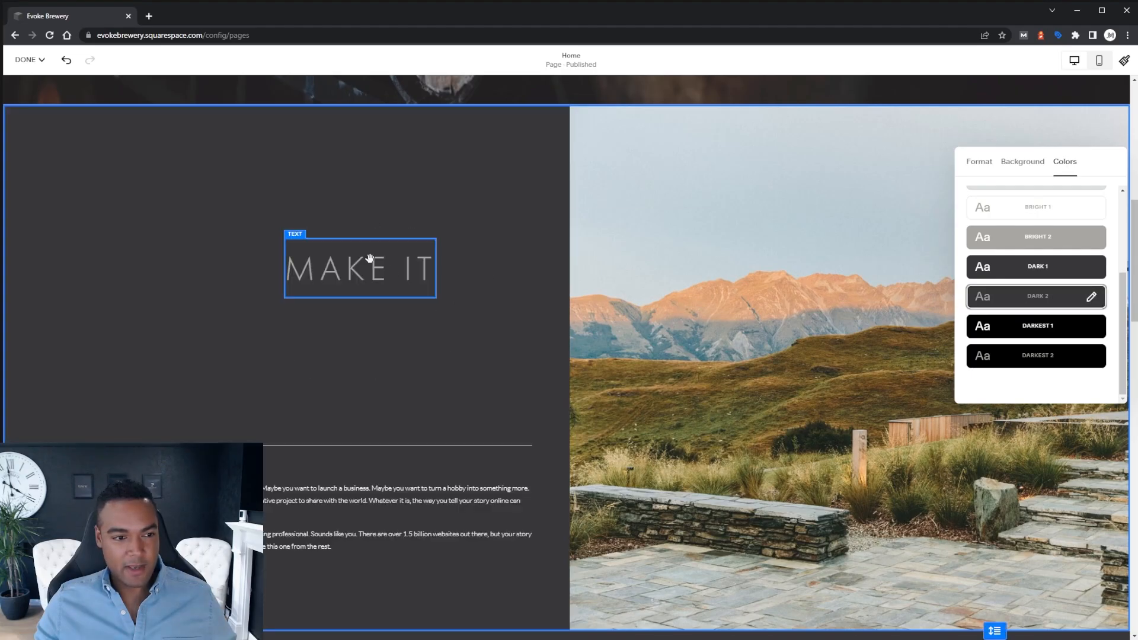
- Try to replace the whole "MAKE IT" heading with "ABOUT", and undo each replacement
{"action": "double_click", "coordinate": [384, 271]}
{"action": "key", "text": "ctrl+a"}
{"action": "type", "text": "ABOUT"}
{"action": "key", "text": "ctrl+a"}
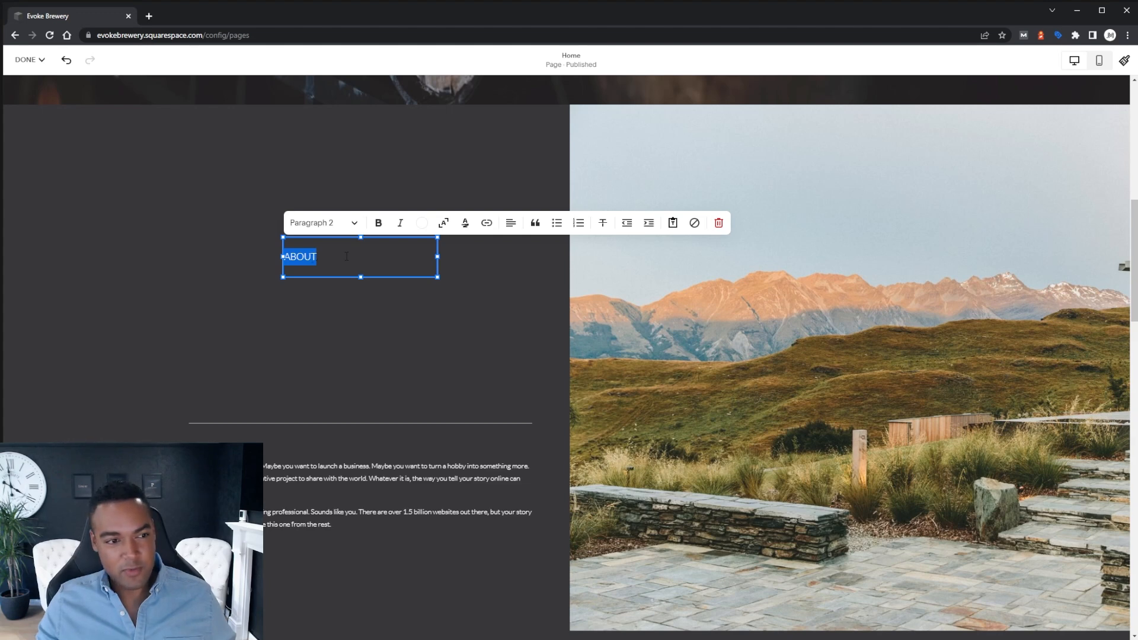
{"action": "left_click", "coordinate": [65, 60]}
{"action": "left_click", "coordinate": [362, 256]}
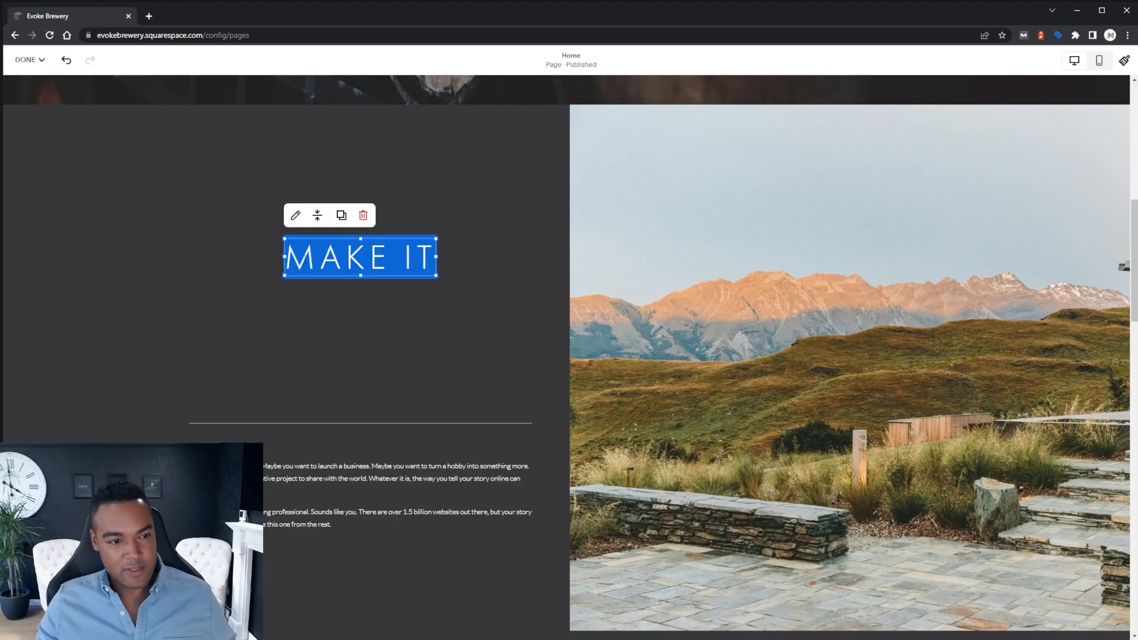
{"action": "left_click", "coordinate": [404, 256]}
{"action": "key", "text": "ctrl+a"}
{"action": "type", "text": "A"}
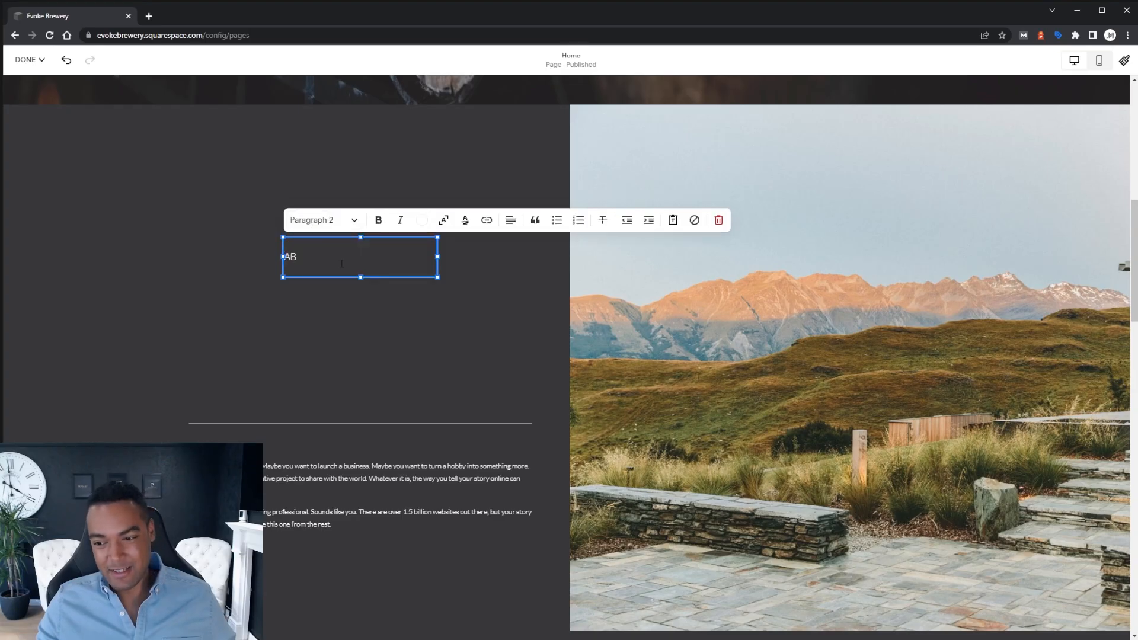
{"action": "left_click", "coordinate": [66, 60]}
- Change the "MAKE IT" heading to "ABOUT US", keeping its Heading 1 style
{"action": "left_click", "coordinate": [340, 259]}
{"action": "left_click", "coordinate": [345, 257]}
{"action": "left_click_drag", "start_coordinate": [323, 256], "coordinate": [437, 254]}
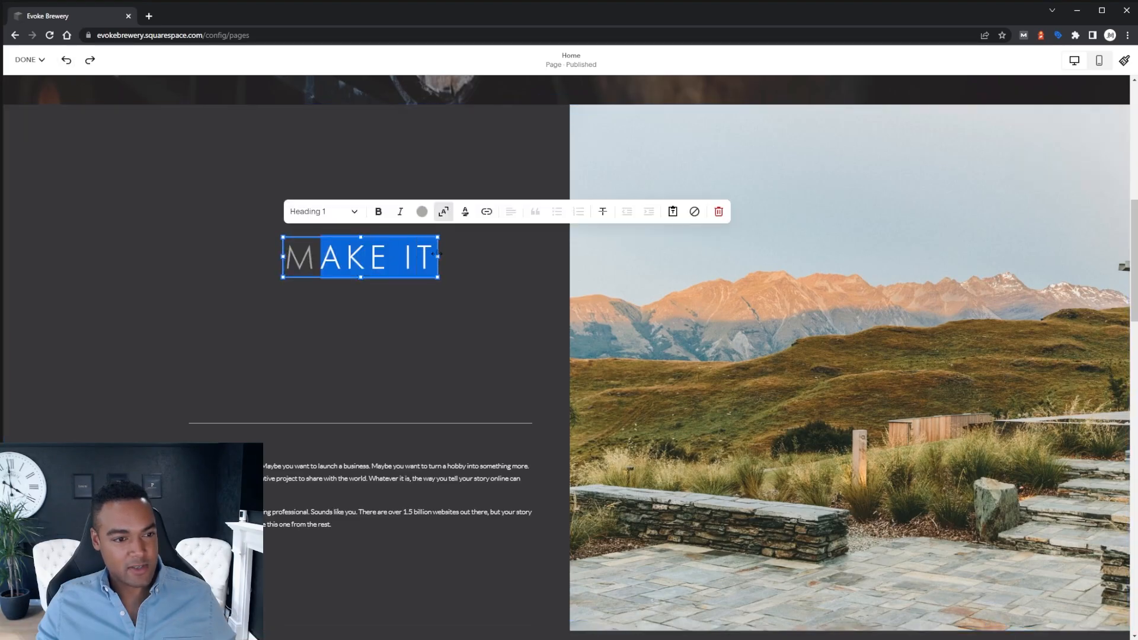
{"action": "type", "text": "AB"}
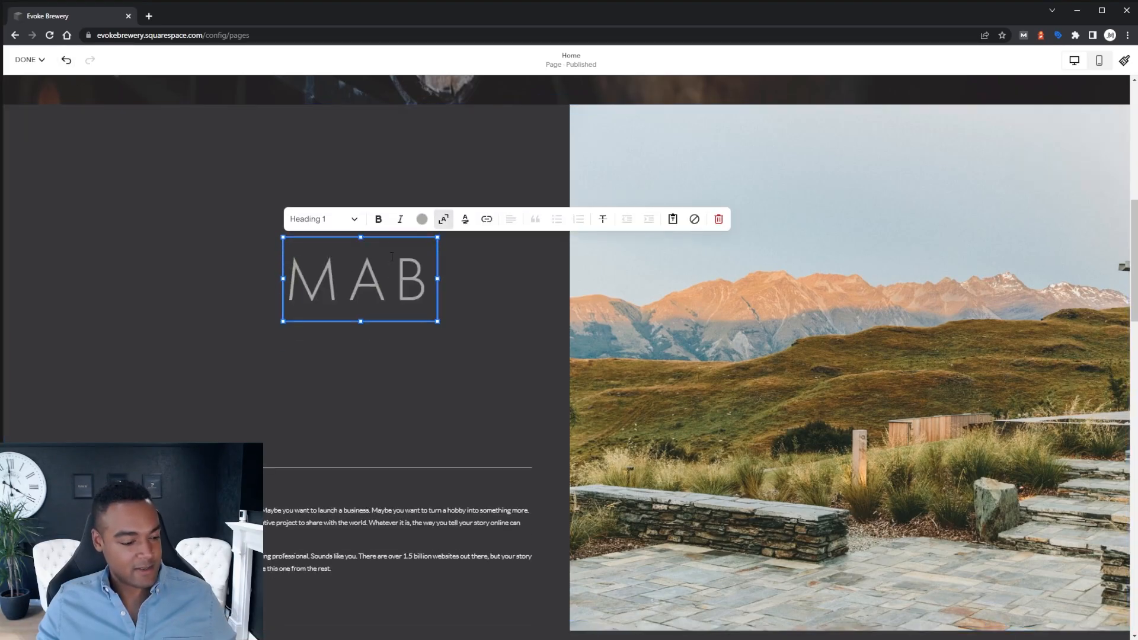
{"action": "type", "text": "OUT"}
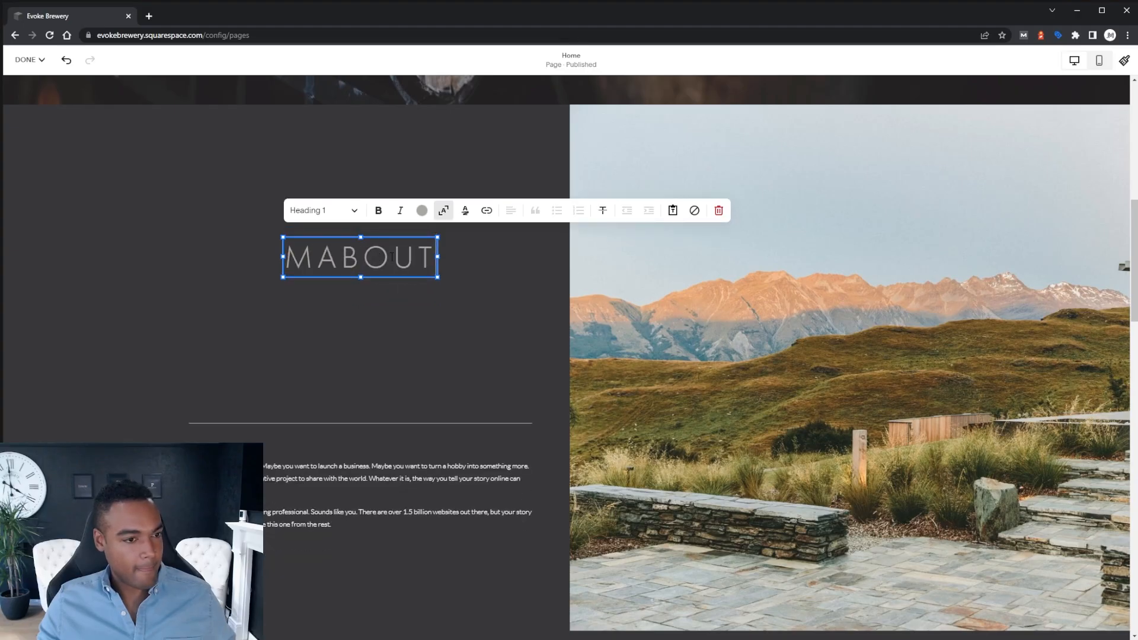
{"action": "type", "text": " US"}
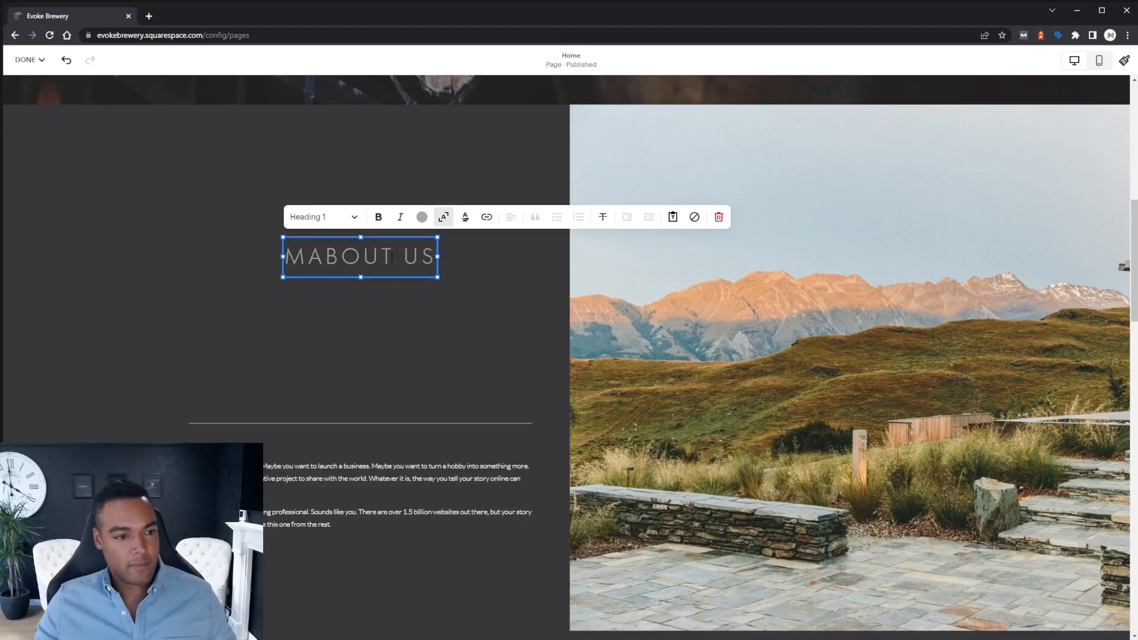
{"action": "key", "text": "BackSpace"}
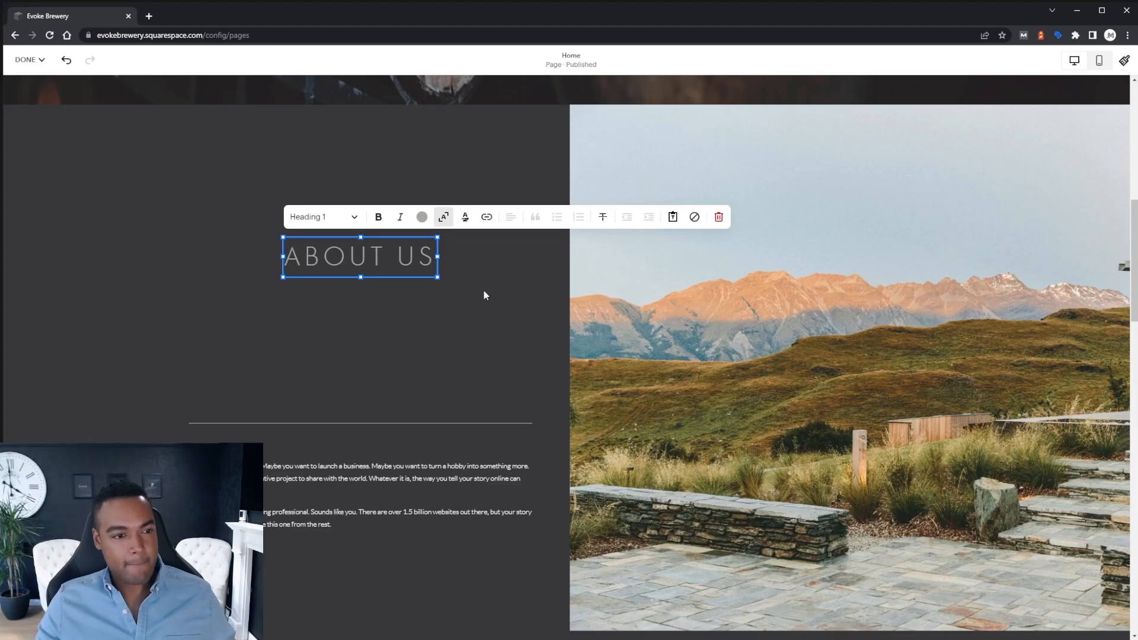
{"action": "left_click", "coordinate": [332, 219]}
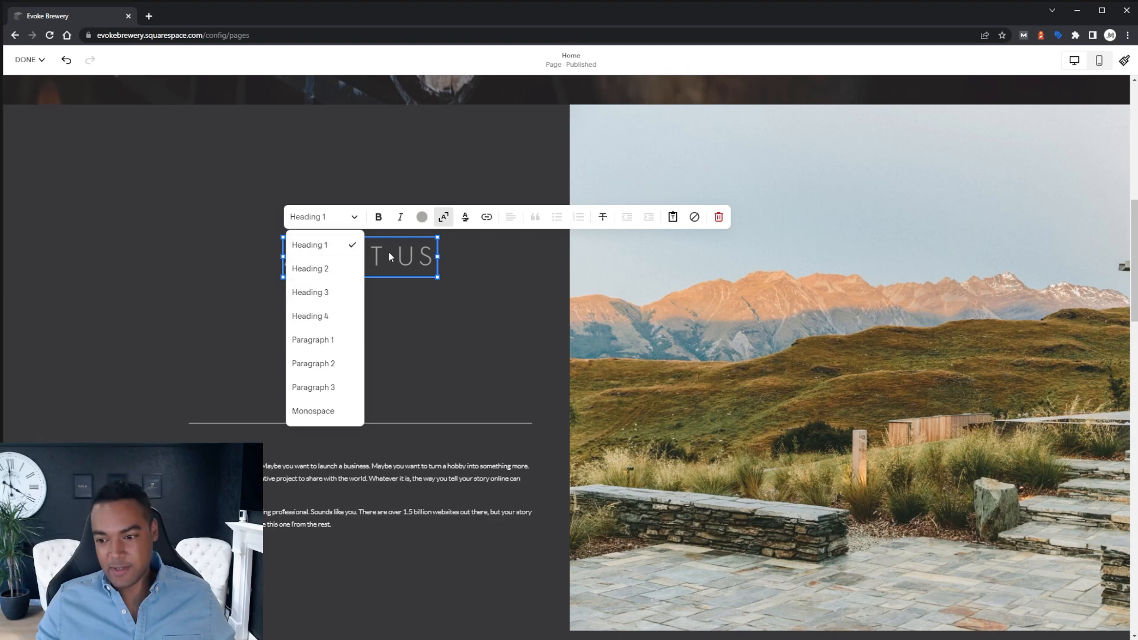
{"action": "left_click", "coordinate": [463, 266]}
{"action": "left_click", "coordinate": [735, 247]}
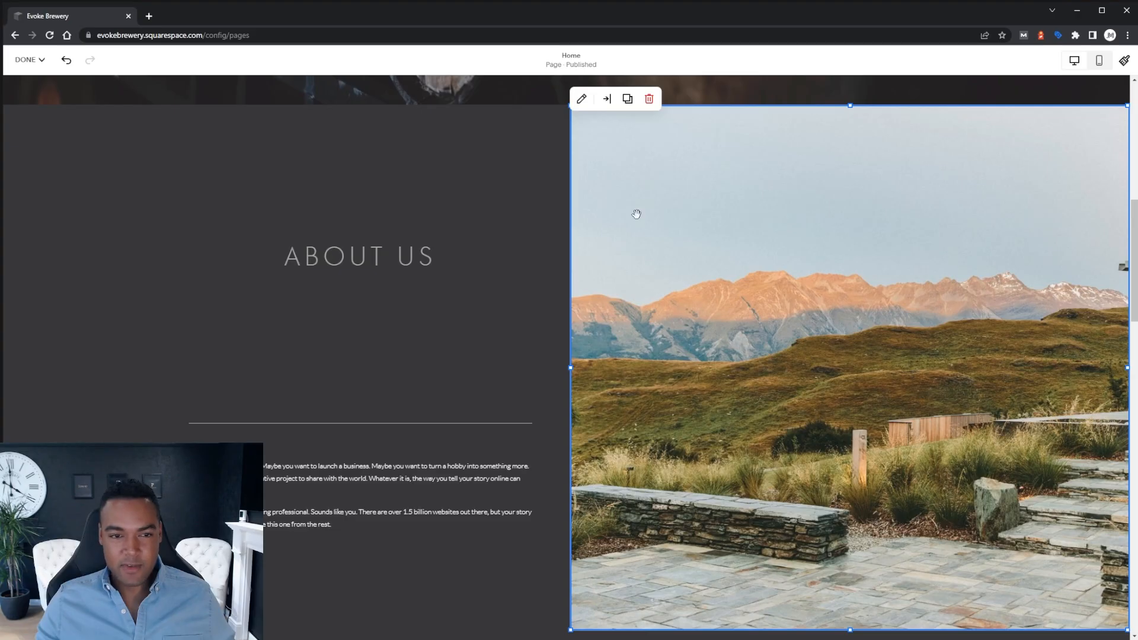
{"action": "left_click", "coordinate": [556, 222]}
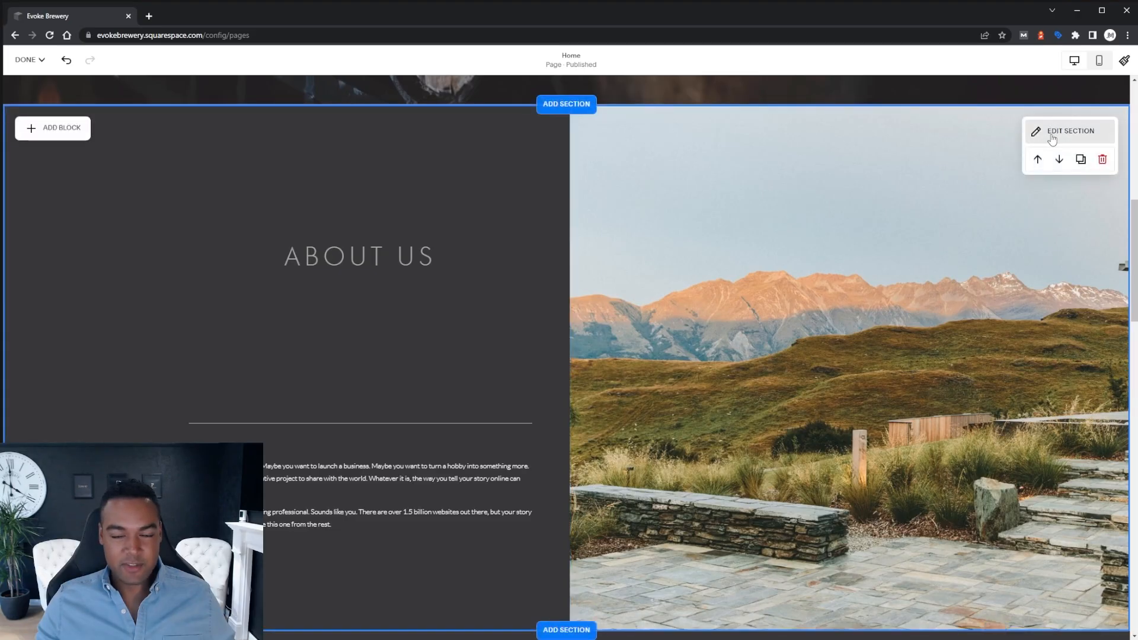
{"action": "left_click", "coordinate": [624, 183]}
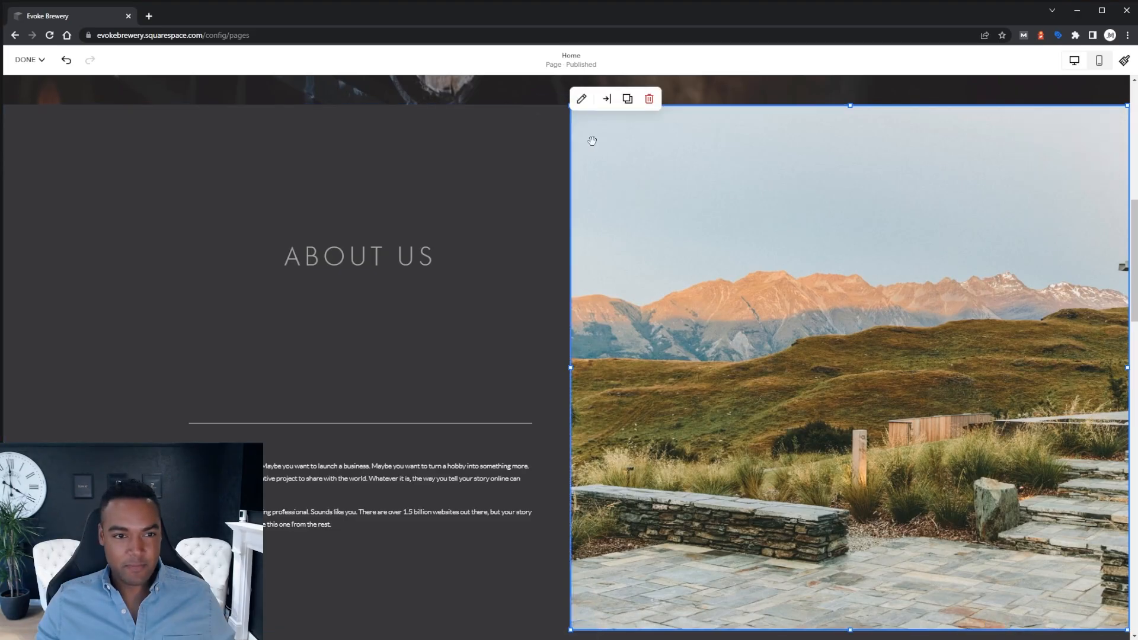
{"action": "mouse_move", "coordinate": [573, 368]}
{"action": "left_mouse_down"}
{"action": "mouse_move", "coordinate": [698, 372]}
{"action": "mouse_move", "coordinate": [585, 367]}
{"action": "left_mouse_up"}
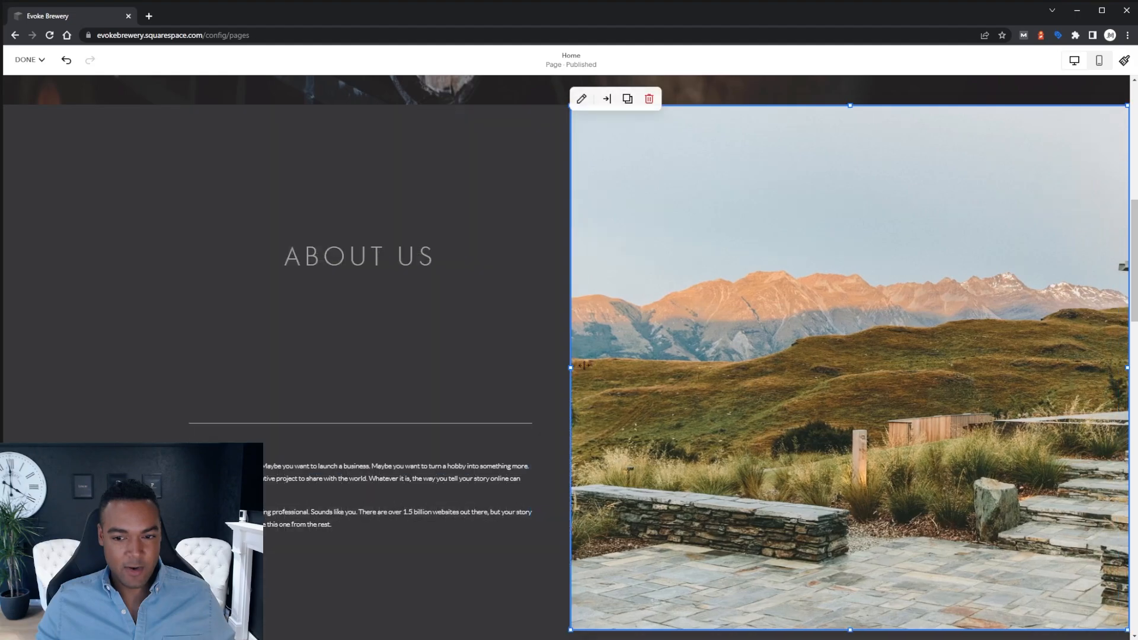
- Widen the "ABOUT US" text block to match the divider line below it, and turn off its text scaling
{"action": "left_click_drag", "start_coordinate": [447, 262], "coordinate": [523, 259]}
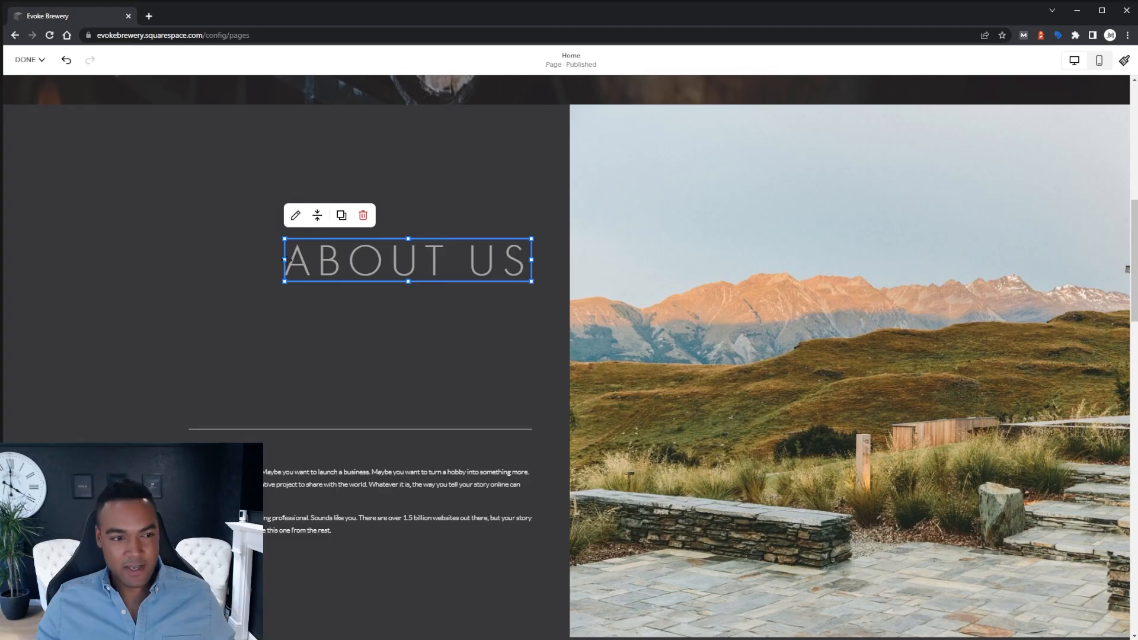
{"action": "left_click_drag", "start_coordinate": [285, 260], "coordinate": [203, 261]}
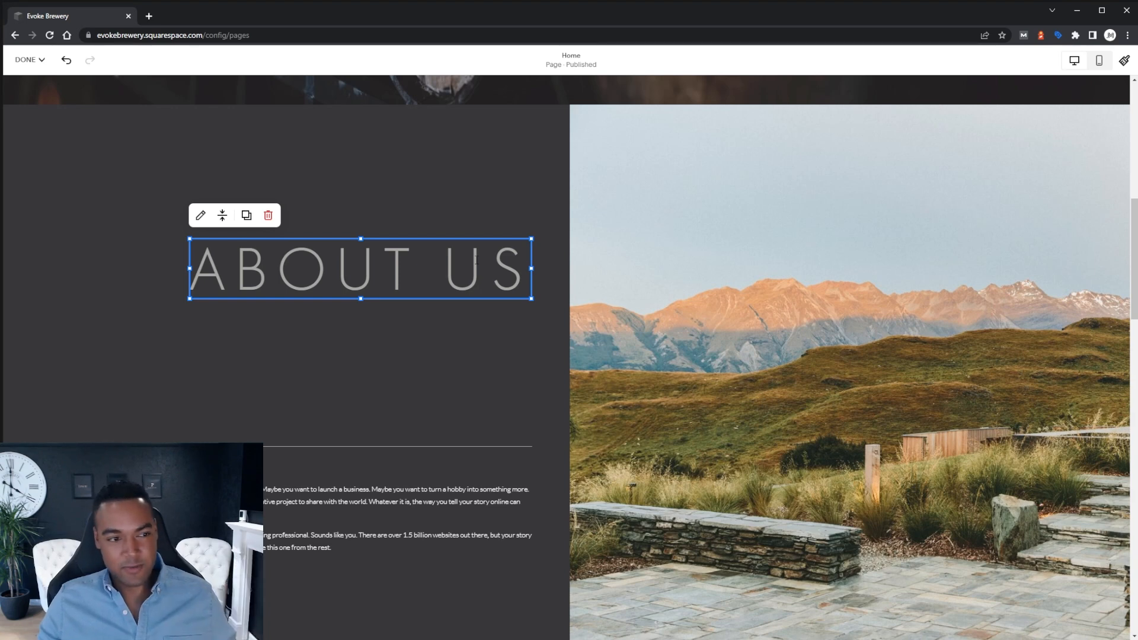
{"action": "left_click", "coordinate": [382, 261]}
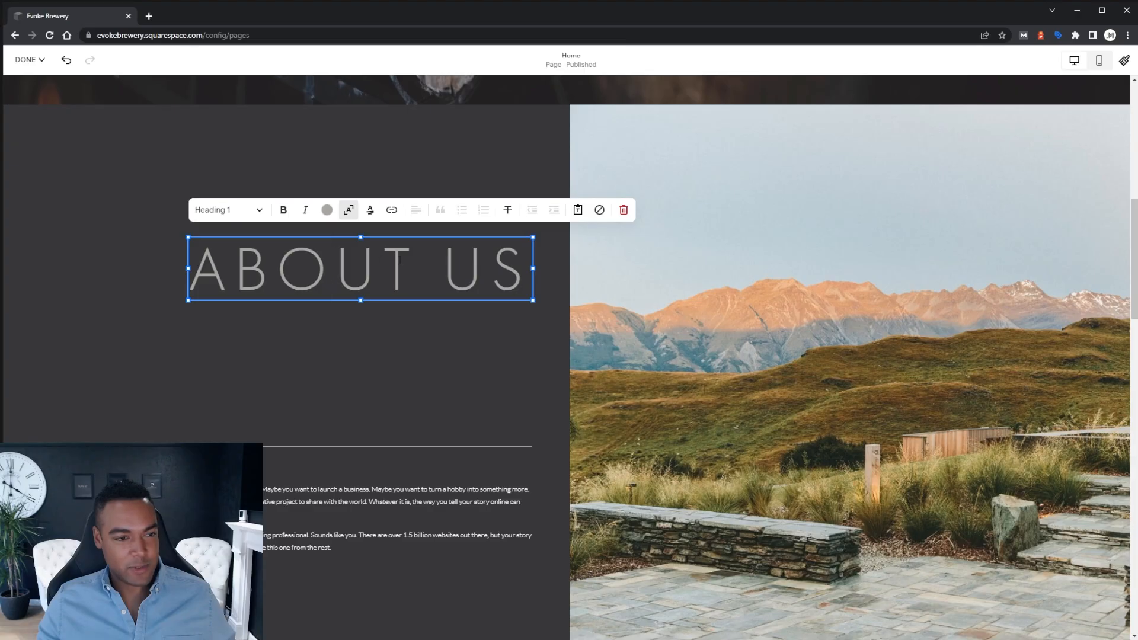
{"action": "triple_click", "coordinate": [402, 259]}
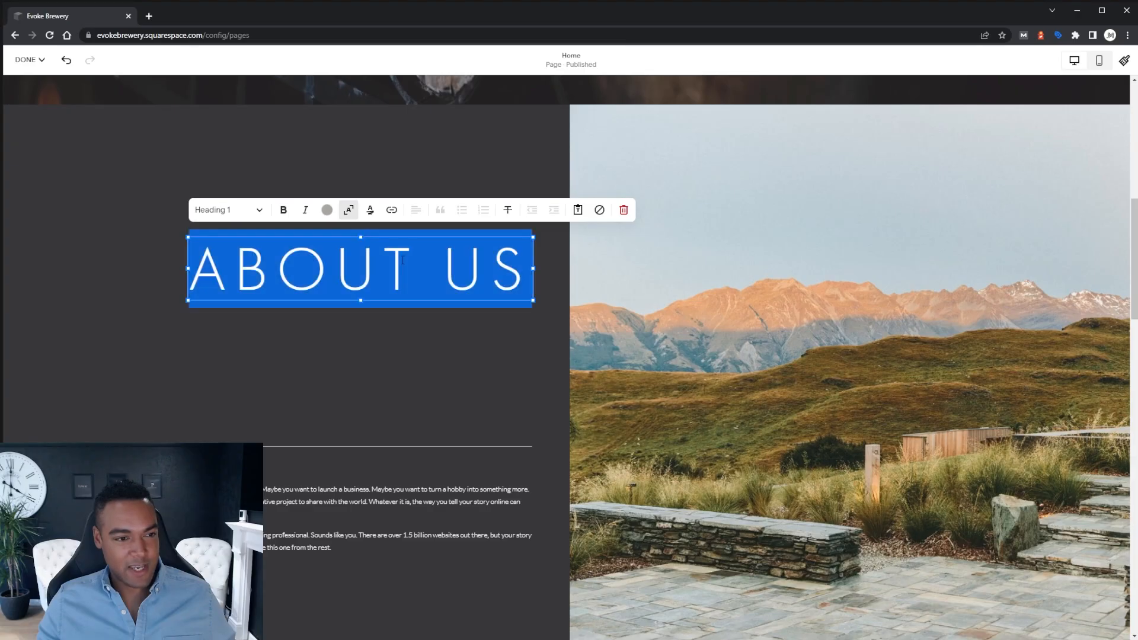
{"action": "left_click", "coordinate": [349, 210]}
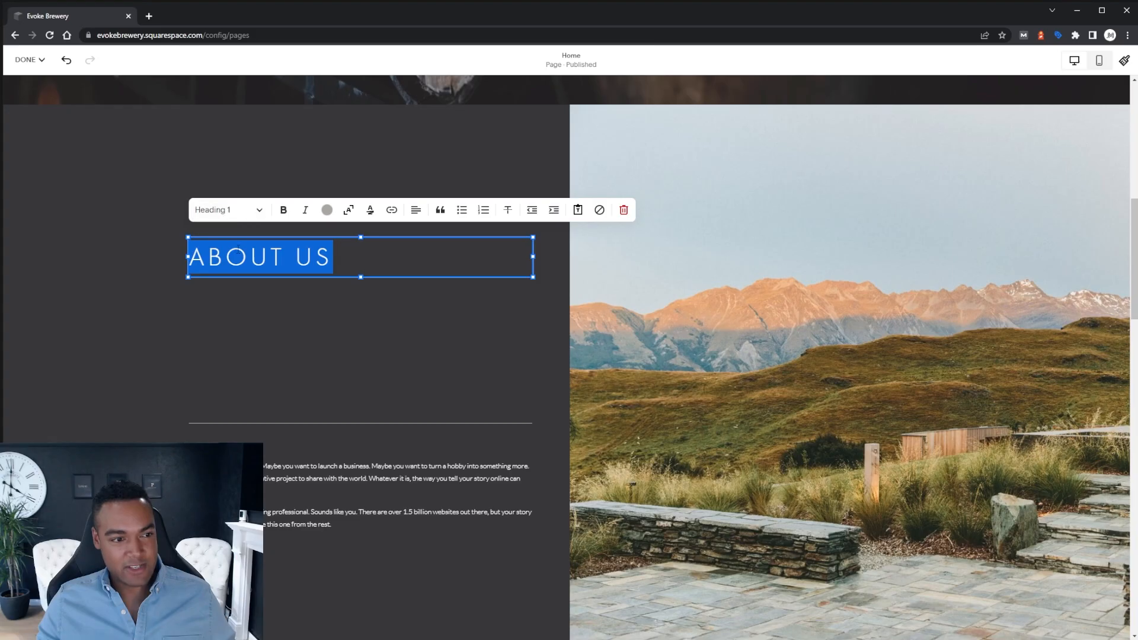
{"action": "left_click", "coordinate": [475, 309]}
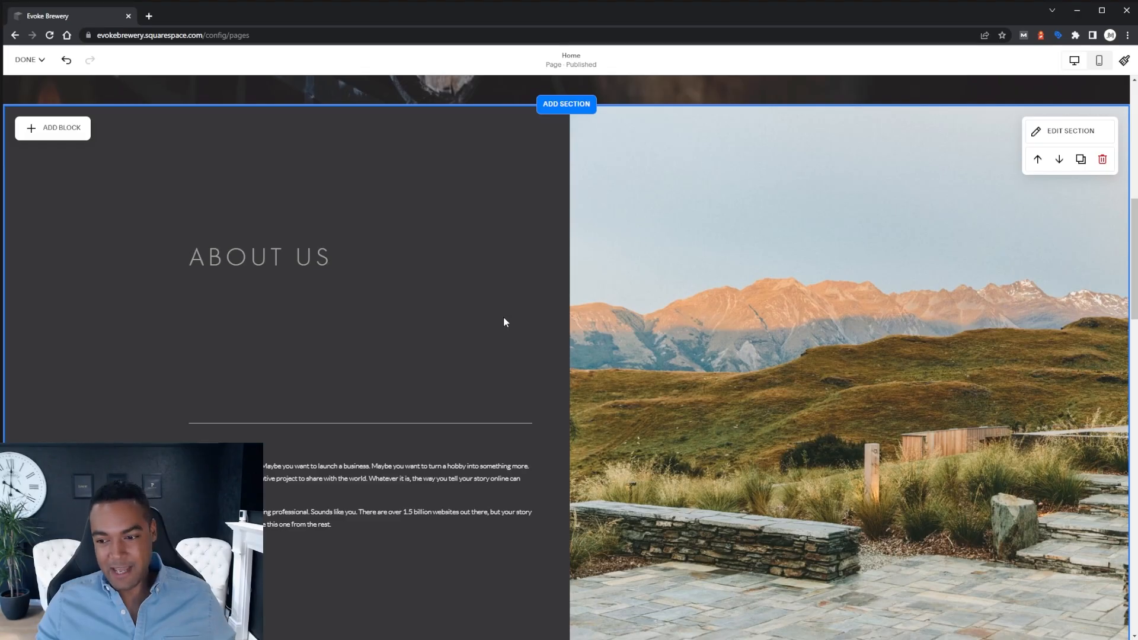
- Move the divider line up, closer to the "ABOUT US" heading
{"action": "scroll", "coordinate": [511, 338], "scroll_direction": "up", "scroll_amount": 5}
{"action": "scroll", "coordinate": [510, 339], "scroll_direction": "up", "scroll_amount": 2}
{"action": "scroll", "coordinate": [510, 339], "scroll_direction": "down", "scroll_amount": 6}
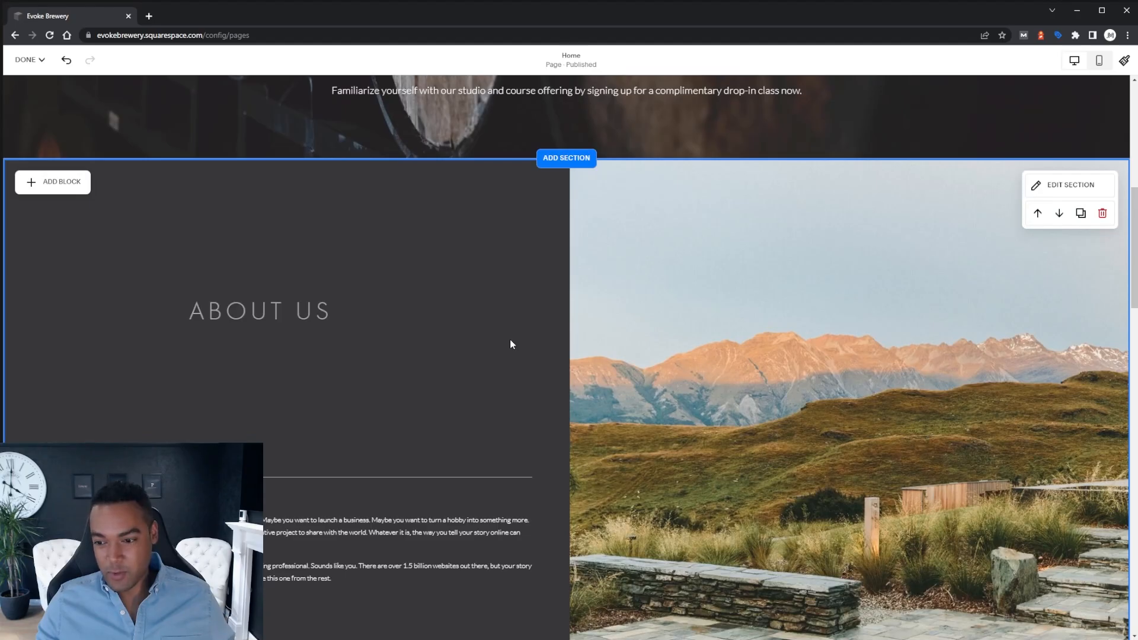
{"action": "scroll", "coordinate": [512, 344], "scroll_direction": "down", "scroll_amount": 2}
{"action": "scroll", "coordinate": [519, 329], "scroll_direction": "up", "scroll_amount": 1}
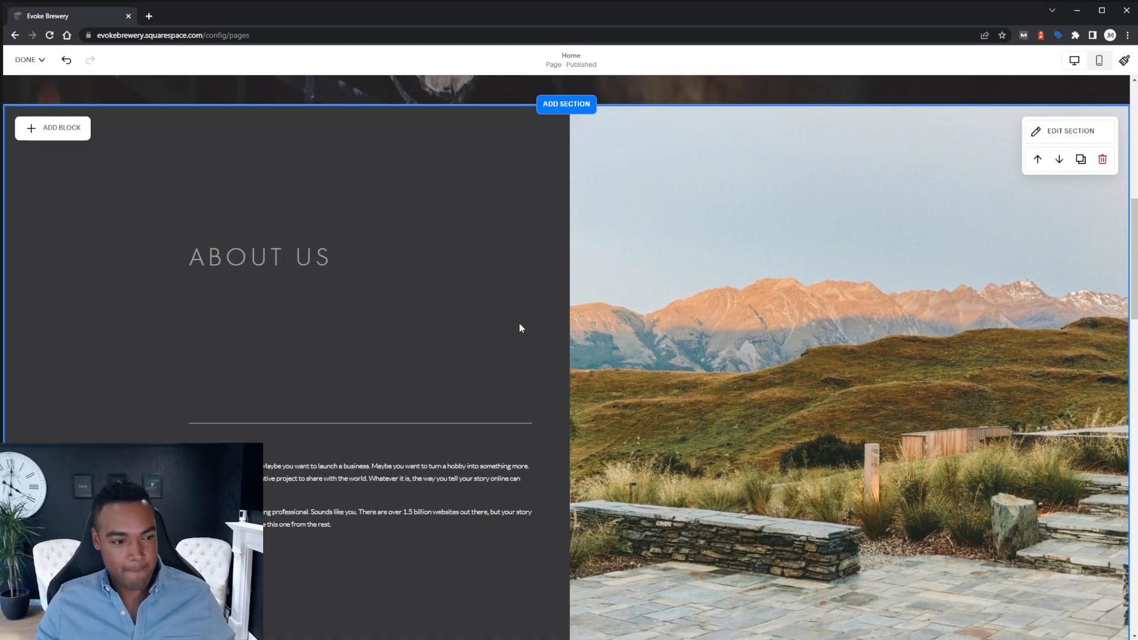
{"action": "left_click_drag", "start_coordinate": [317, 424], "coordinate": [332, 383]}
{"action": "left_click", "coordinate": [345, 328]}
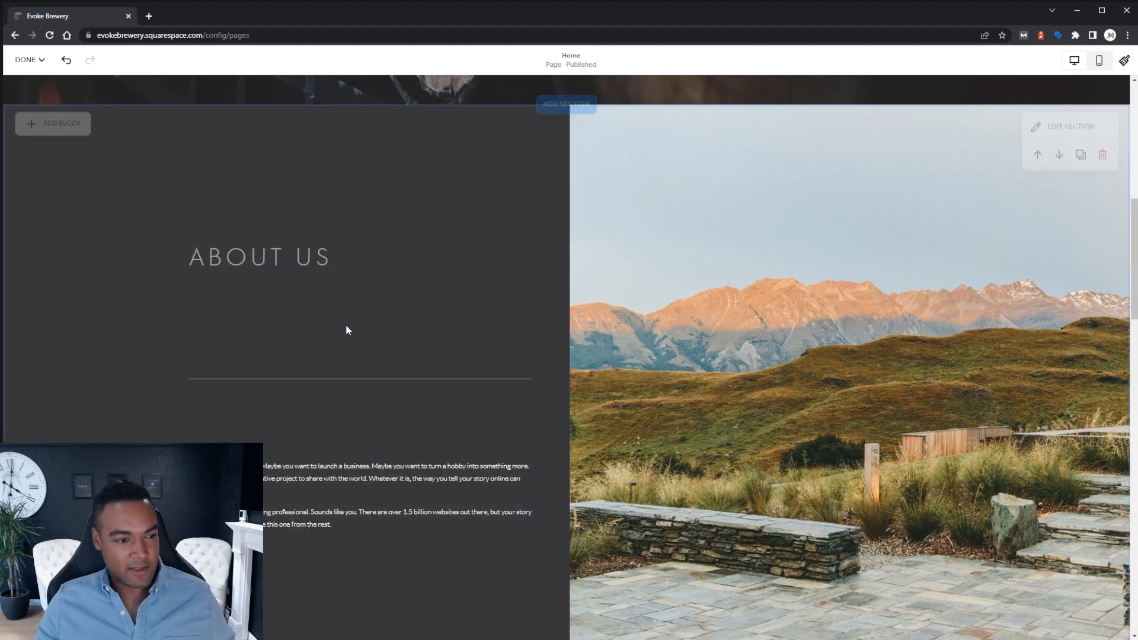
- Set all of the body text under the divider to Paragraph 1 and extend its block up to just below the line
{"action": "left_click", "coordinate": [332, 482]}
{"action": "left_click", "coordinate": [200, 437]}
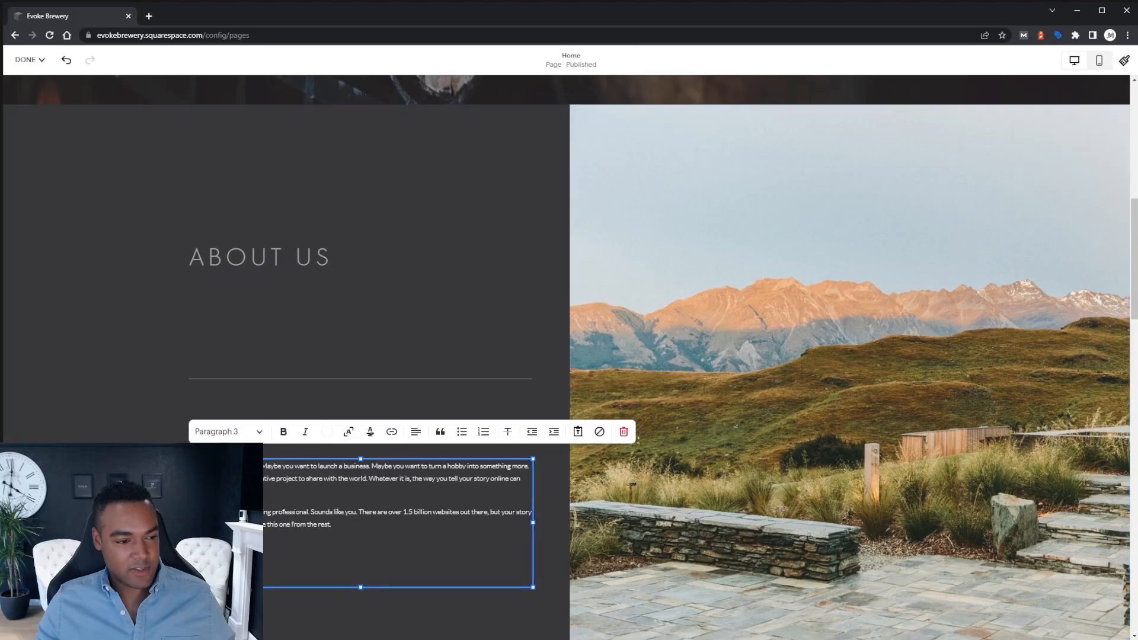
{"action": "key", "text": "ctrl+a"}
{"action": "left_click", "coordinate": [240, 437]}
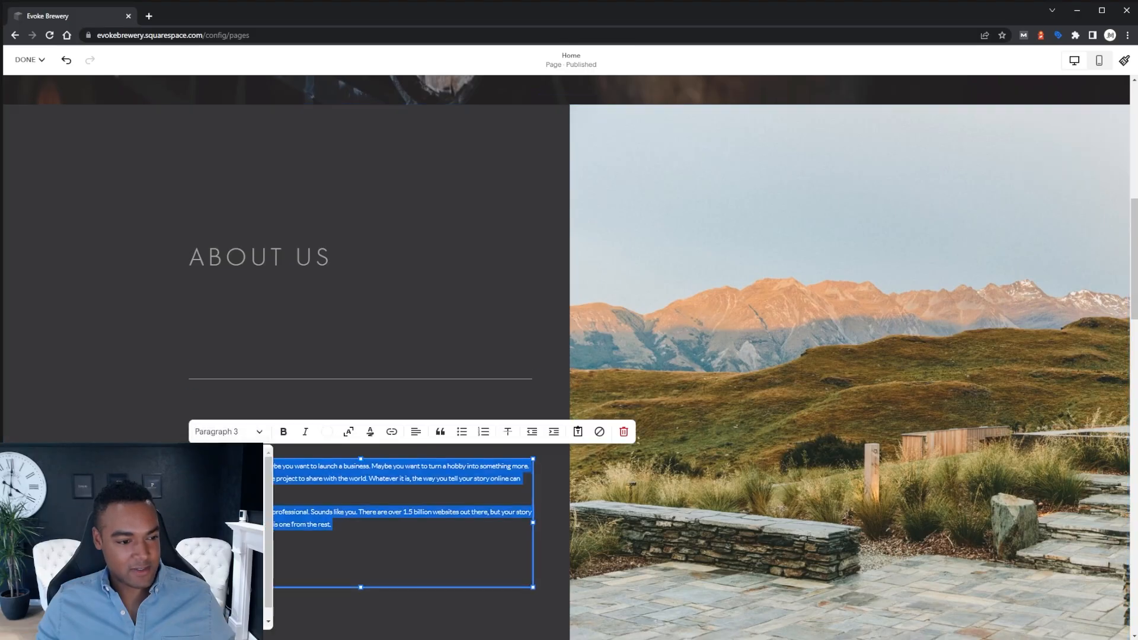
{"action": "left_click", "coordinate": [228, 546]}
{"action": "left_click_drag", "start_coordinate": [360, 459], "coordinate": [359, 402]}
{"action": "left_click", "coordinate": [399, 300]}
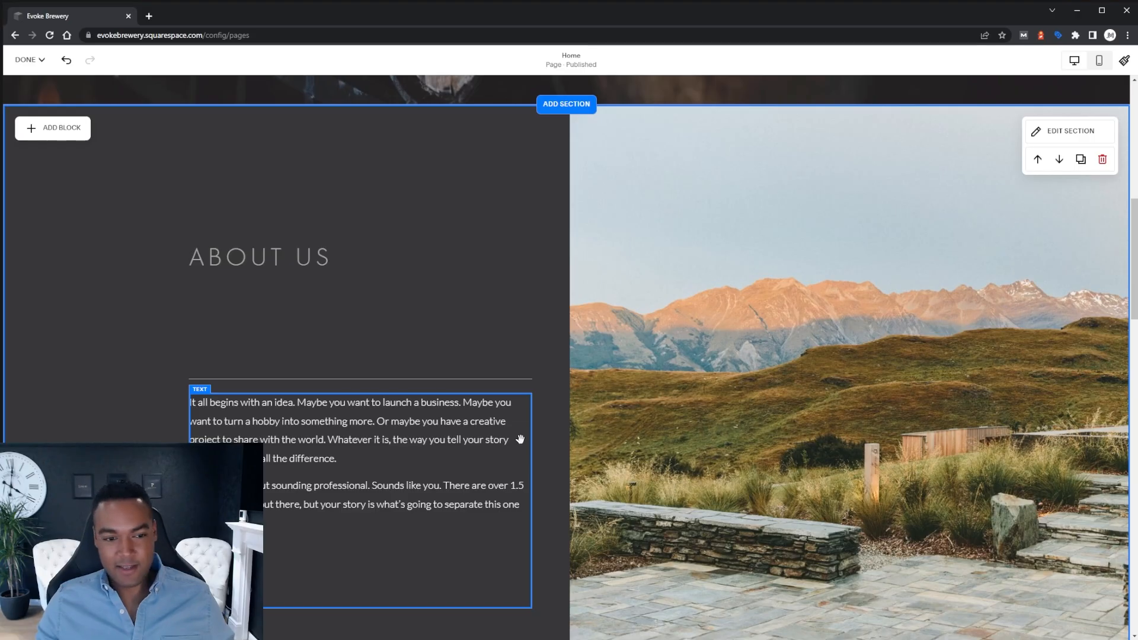
- Remove the mountain landscape picture from the About Us section's image block
{"action": "left_click", "coordinate": [682, 409]}
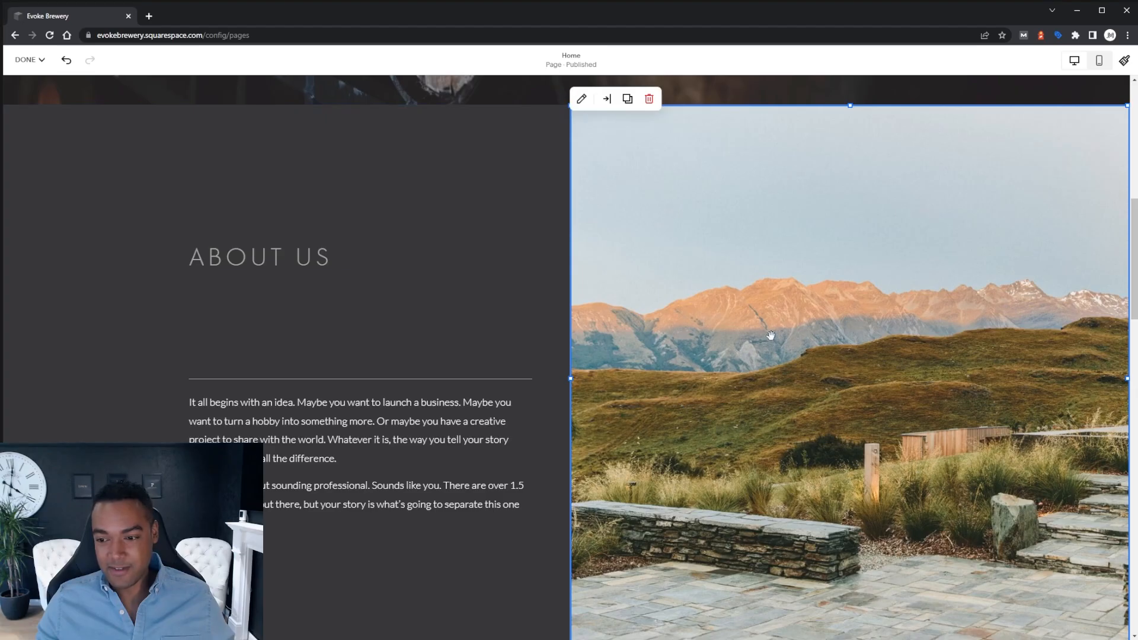
{"action": "left_click", "coordinate": [581, 99]}
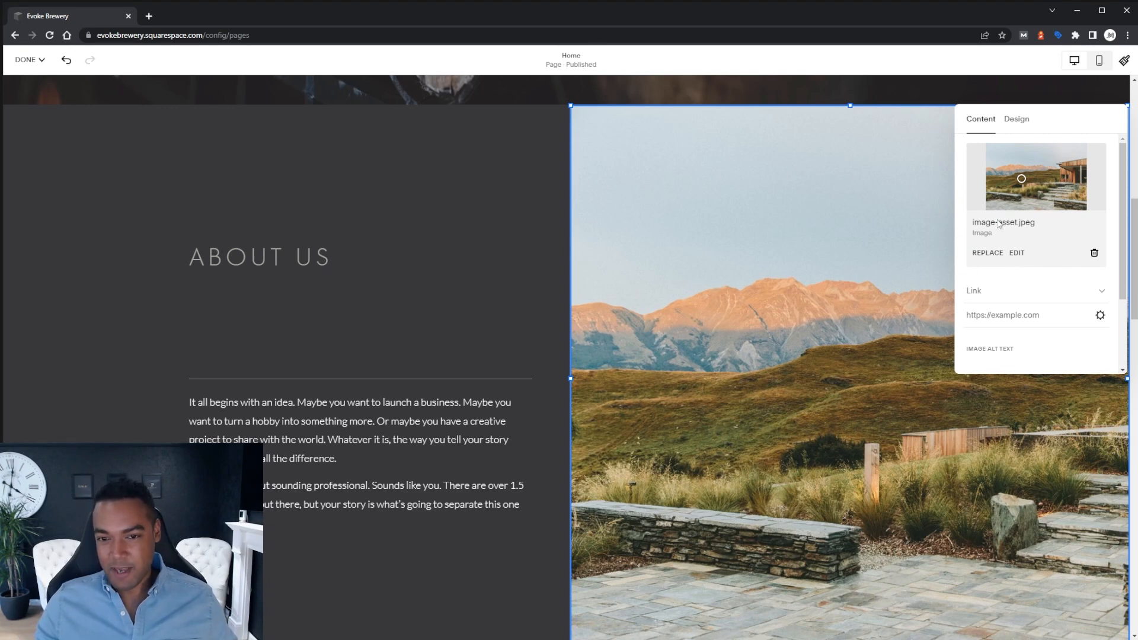
{"action": "left_click", "coordinate": [1093, 254]}
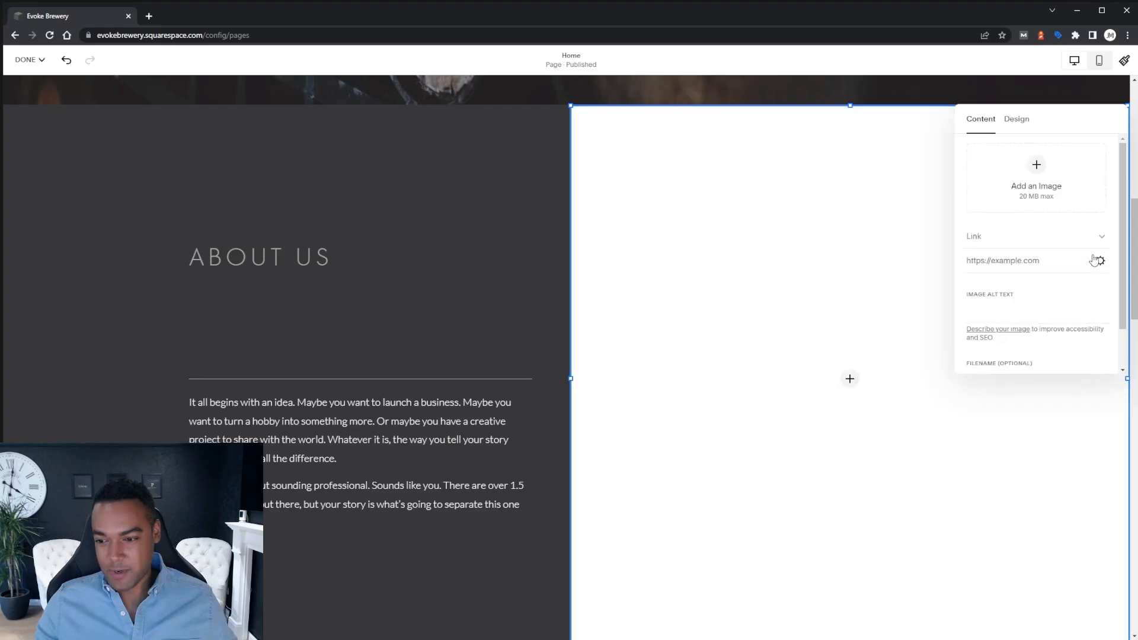
- Search the free stock images for "brewery" and add the photo of stacked wooden barrels to the empty image block
{"action": "left_click", "coordinate": [1036, 167]}
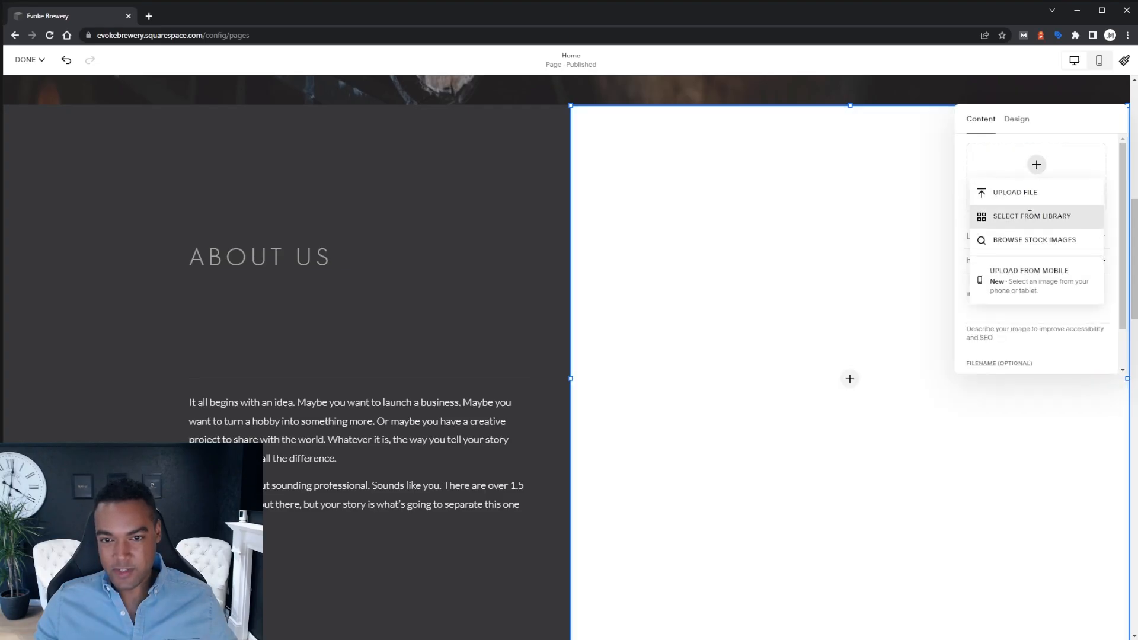
{"action": "left_click", "coordinate": [1034, 239]}
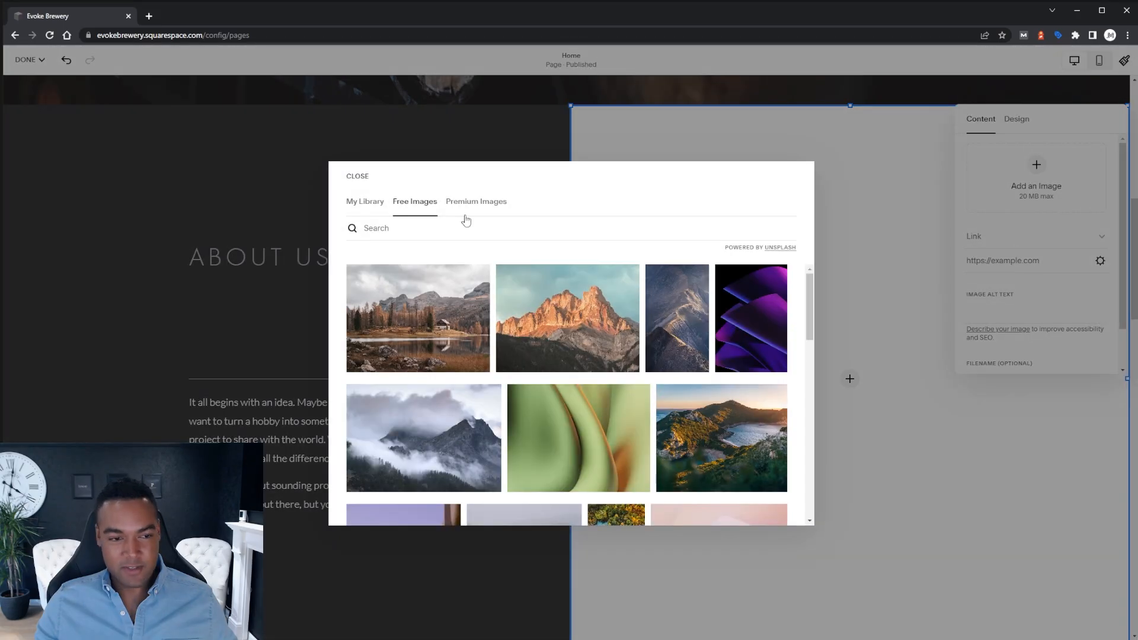
{"action": "left_click", "coordinate": [454, 231]}
{"action": "type", "text": "brewery"}
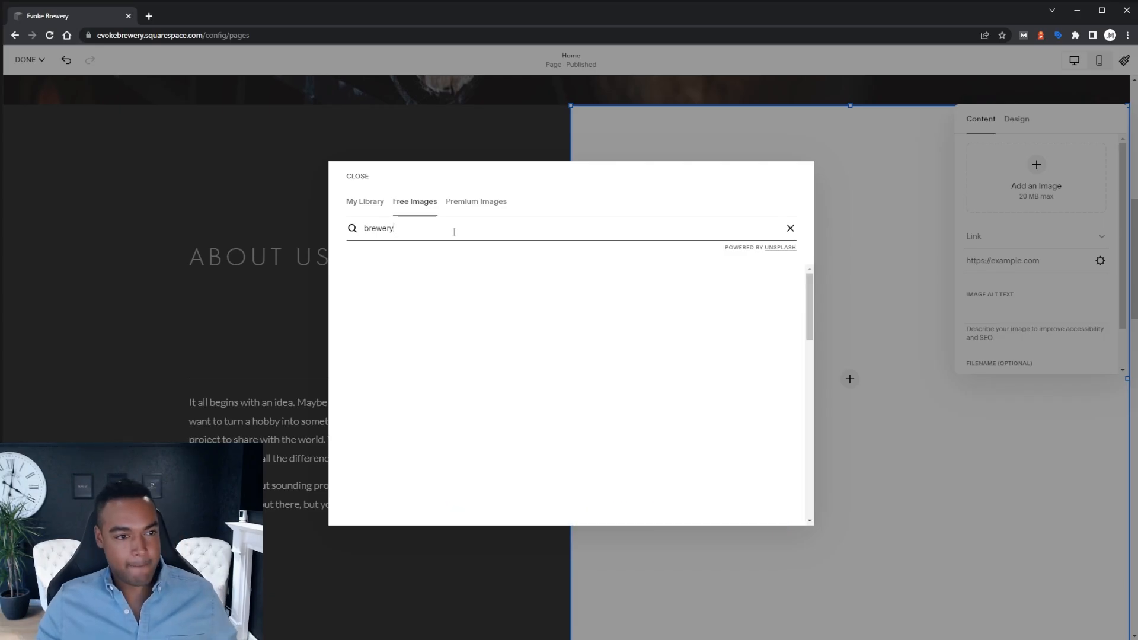
{"action": "scroll", "coordinate": [482, 364], "scroll_direction": "down", "scroll_amount": 5}
{"action": "left_click", "coordinate": [482, 364]}
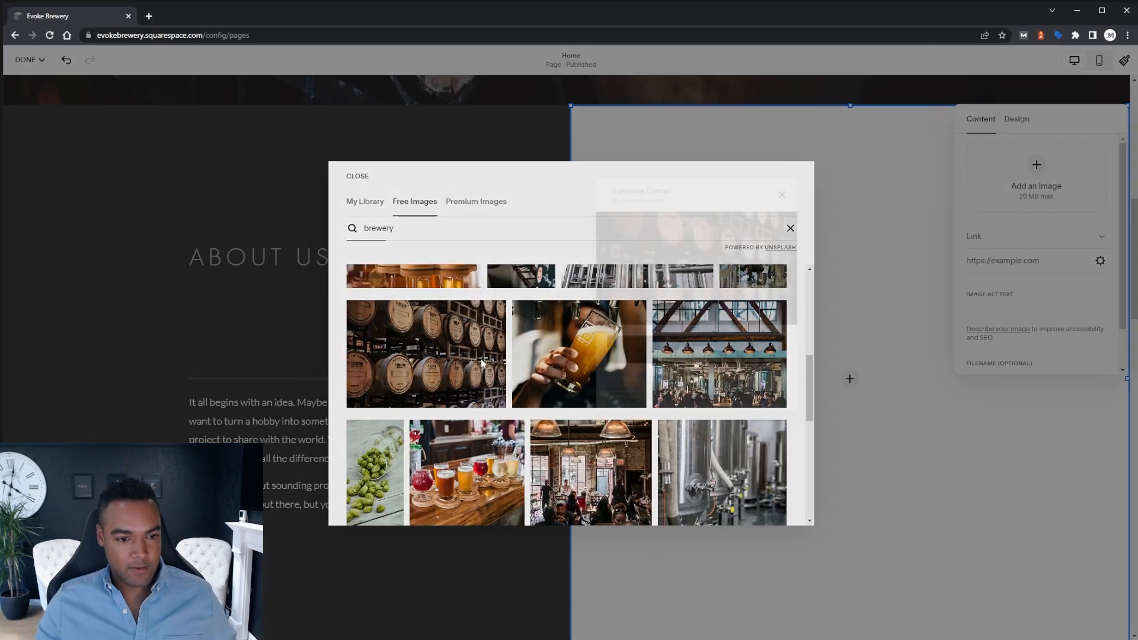
{"action": "left_click", "coordinate": [642, 366]}
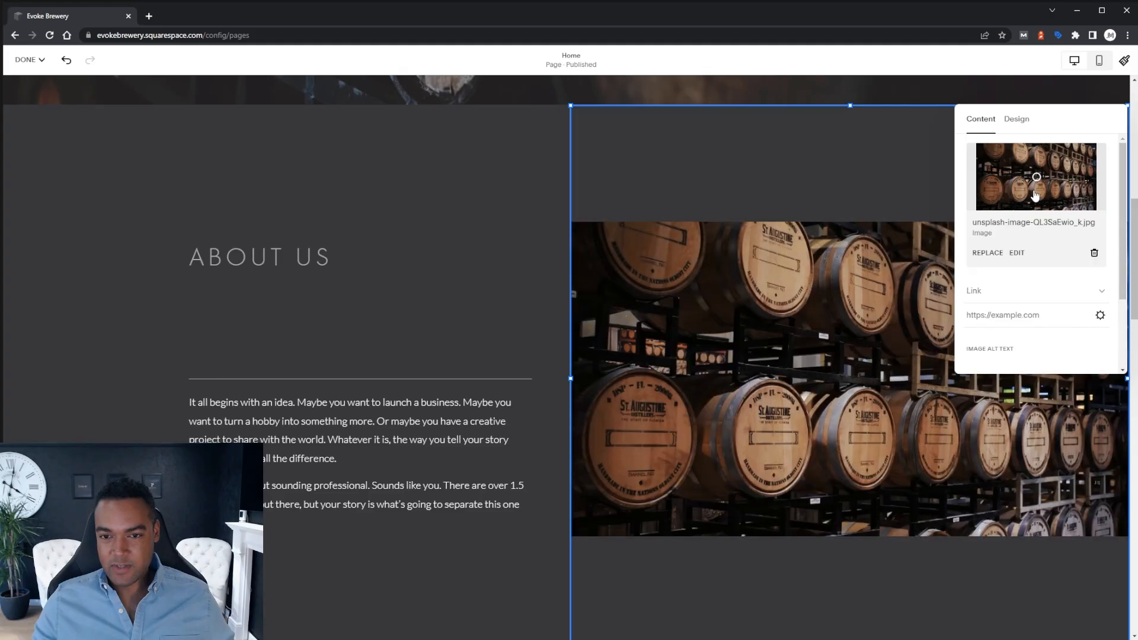
- Compare the Fit and Fill display options for the barrel image and set it to Fill
{"action": "left_click", "coordinate": [1016, 121]}
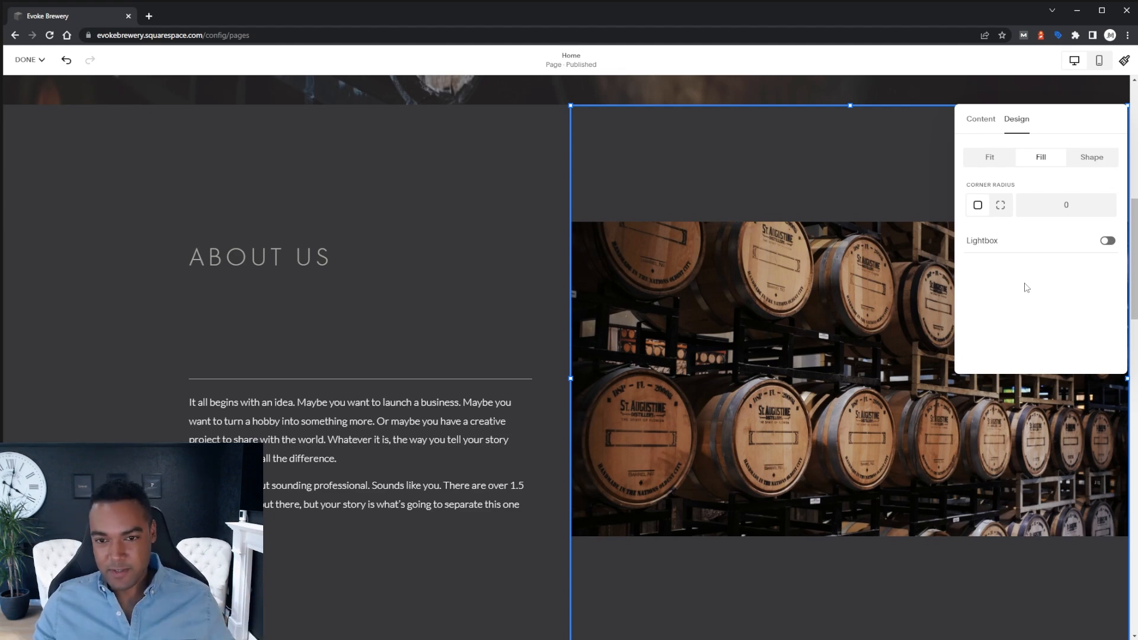
{"action": "left_click", "coordinate": [996, 166]}
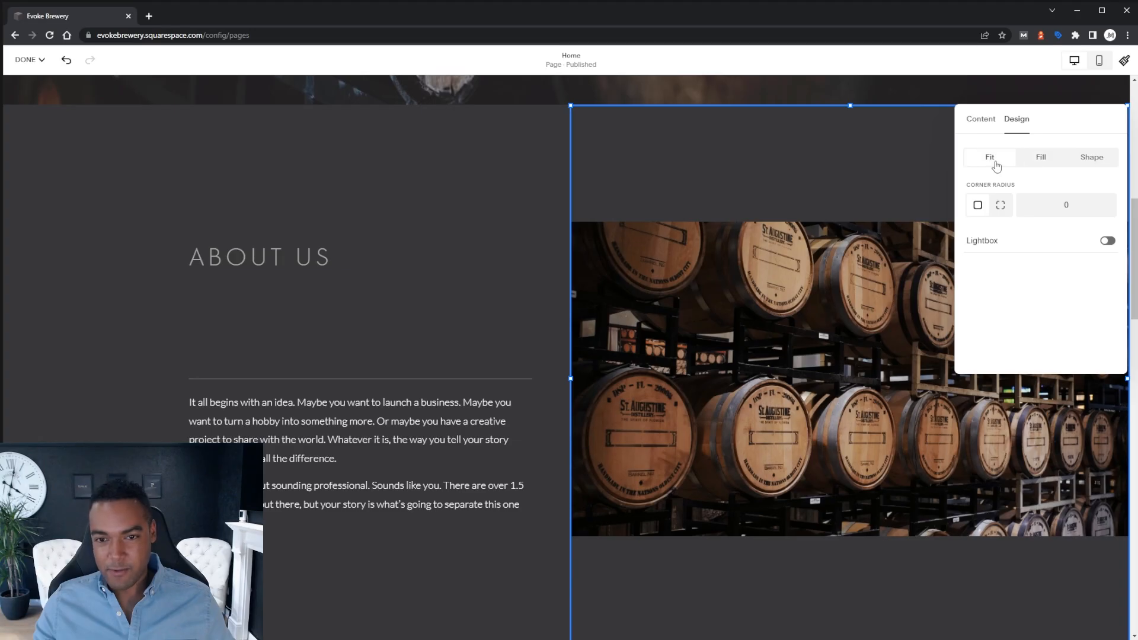
{"action": "left_click", "coordinate": [1041, 165]}
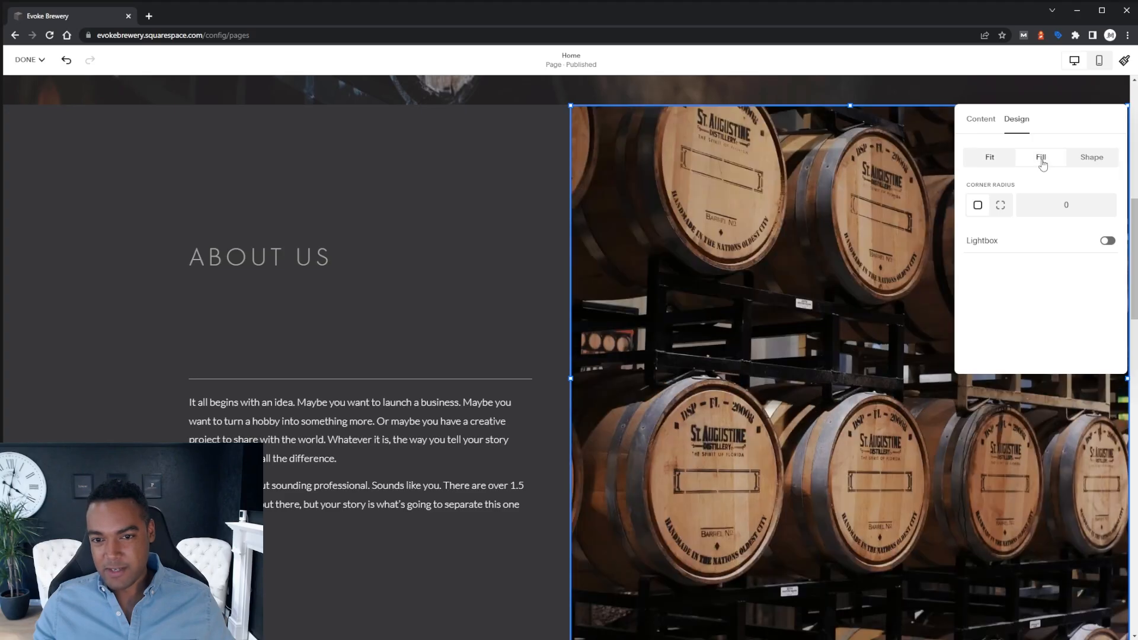
{"action": "left_click", "coordinate": [994, 166]}
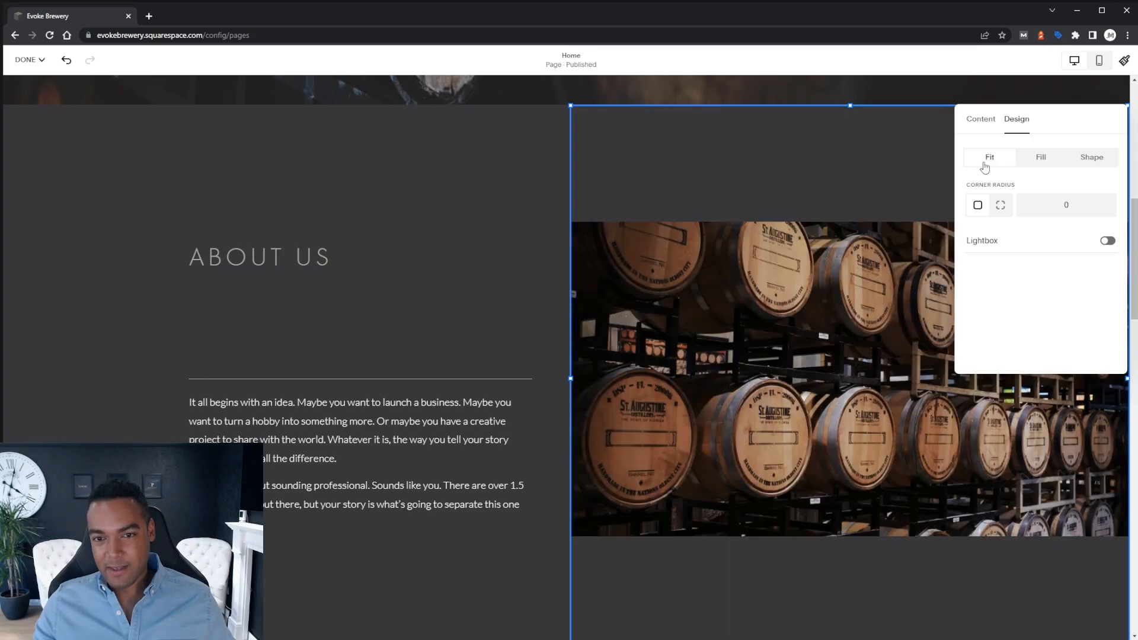
{"action": "left_click", "coordinate": [1039, 164]}
{"action": "left_click", "coordinate": [993, 163]}
{"action": "left_click", "coordinate": [1034, 163]}
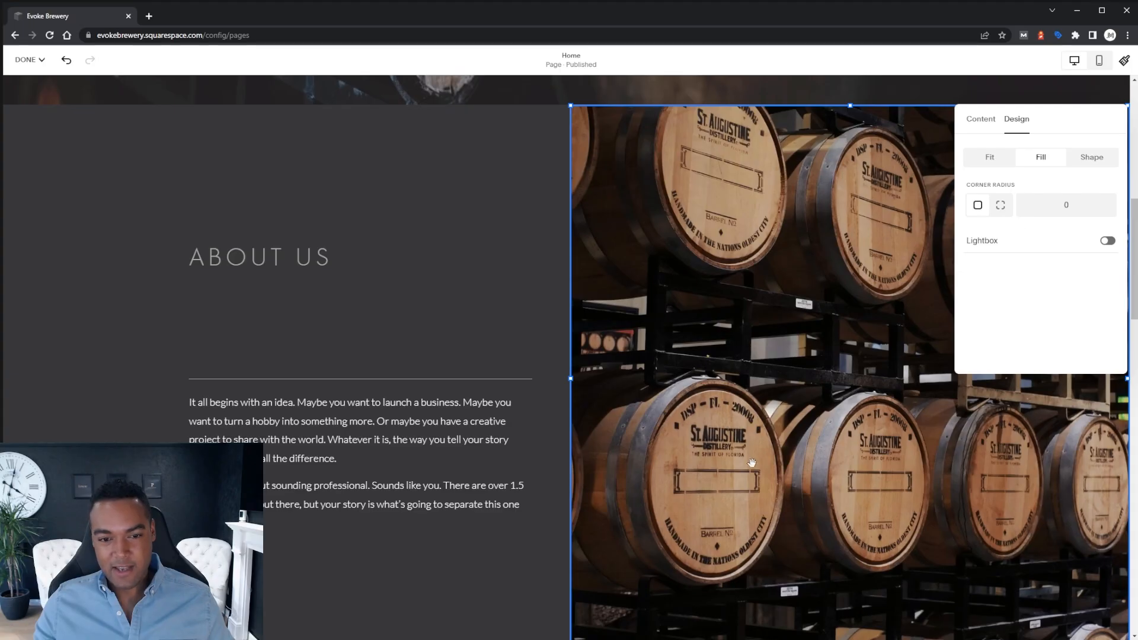
{"action": "left_click", "coordinate": [506, 229]}
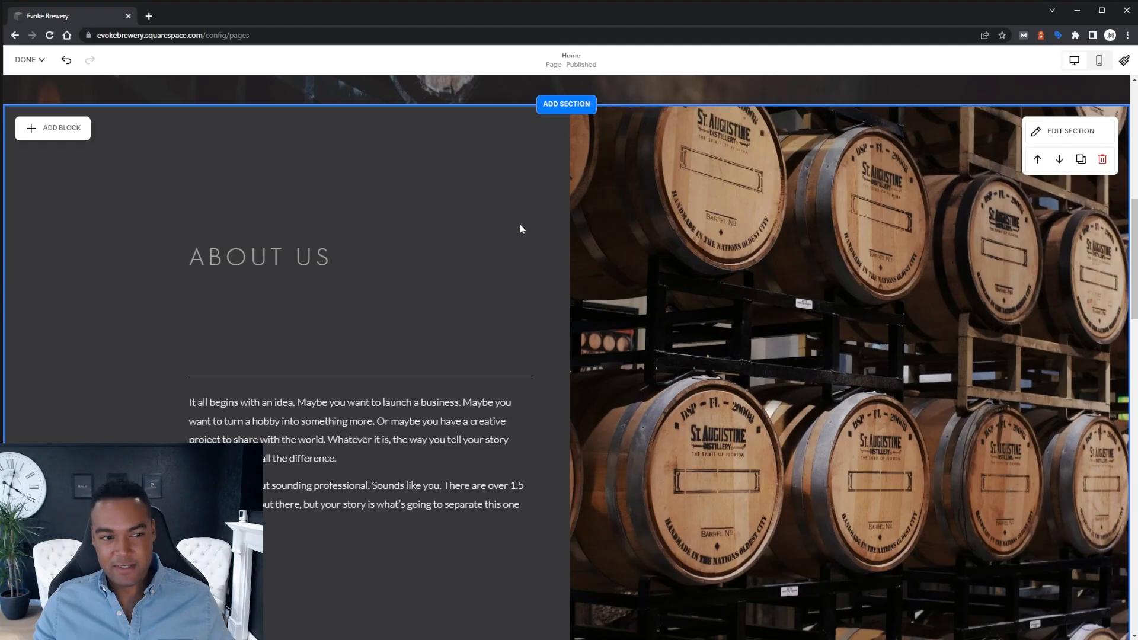
- Save the Home page, exit editing, and review the hero and About Us sections in the preview
{"action": "left_click", "coordinate": [29, 59]}
{"action": "left_click", "coordinate": [32, 89]}
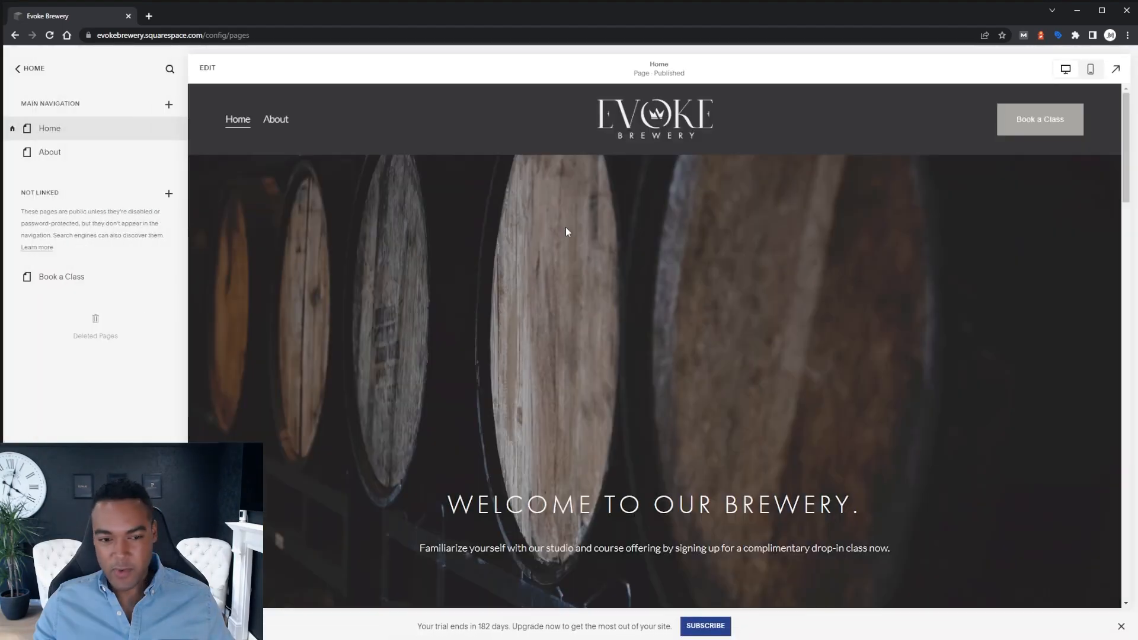
{"action": "scroll", "coordinate": [565, 227], "scroll_direction": "down", "scroll_amount": 8}
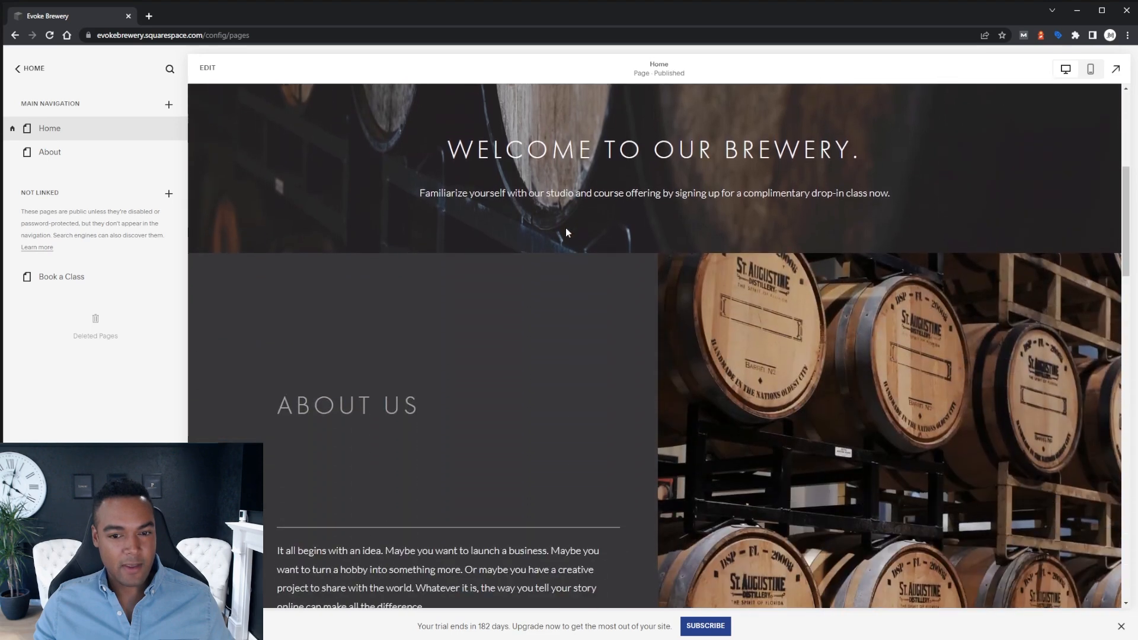
{"action": "scroll", "coordinate": [565, 231], "scroll_direction": "down", "scroll_amount": 1}
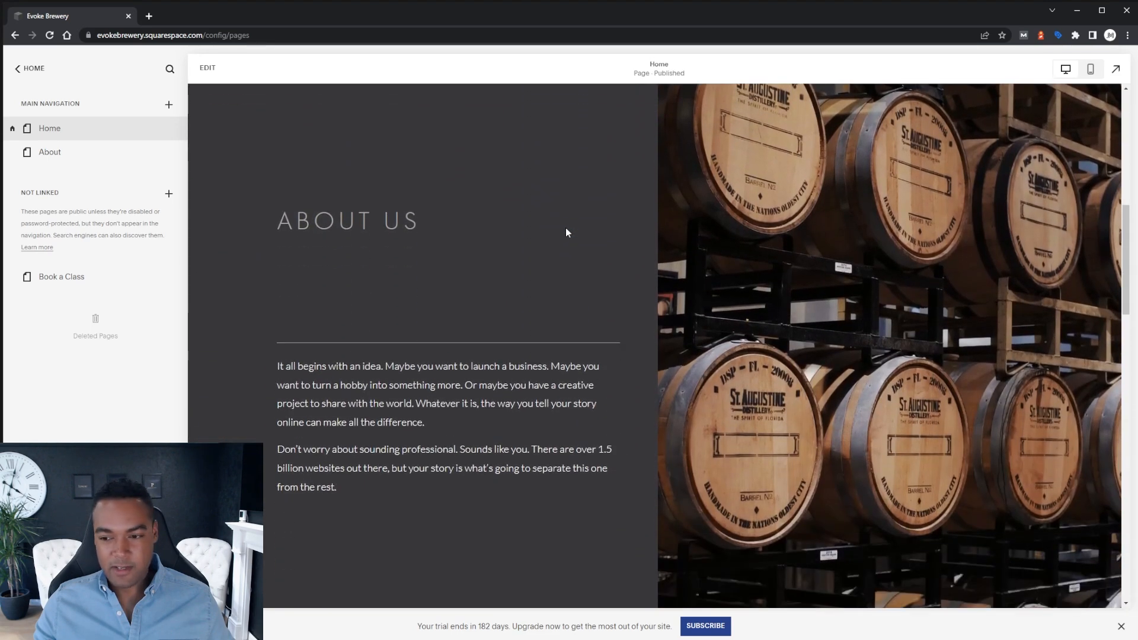
{"action": "scroll", "coordinate": [615, 234], "scroll_direction": "up", "scroll_amount": 8}
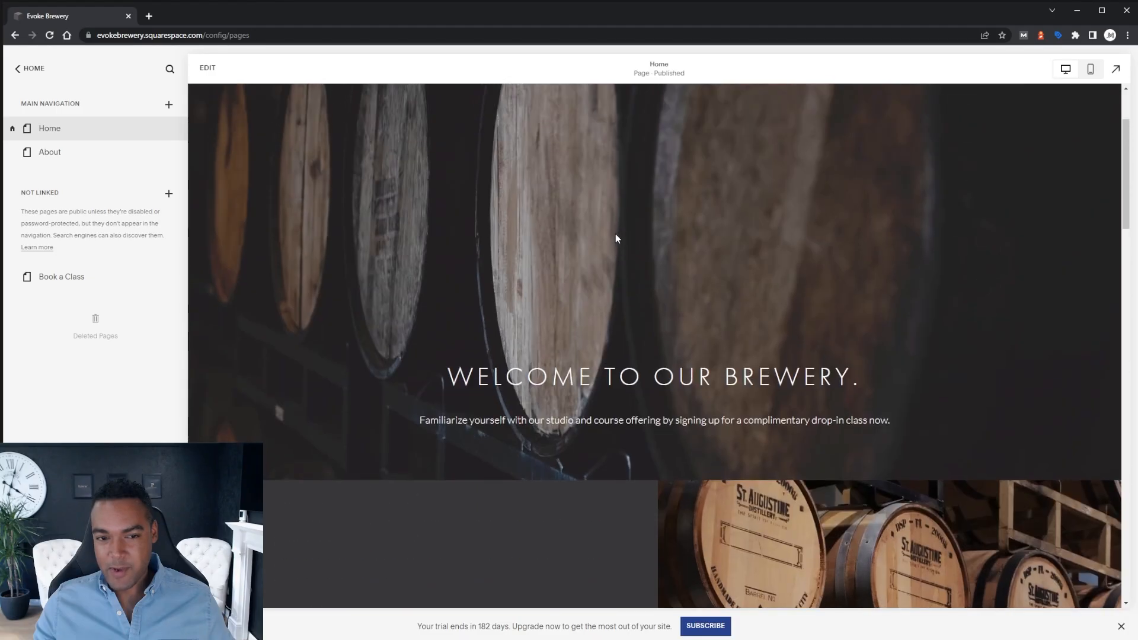
{"action": "scroll", "coordinate": [681, 263], "scroll_direction": "down", "scroll_amount": 9}
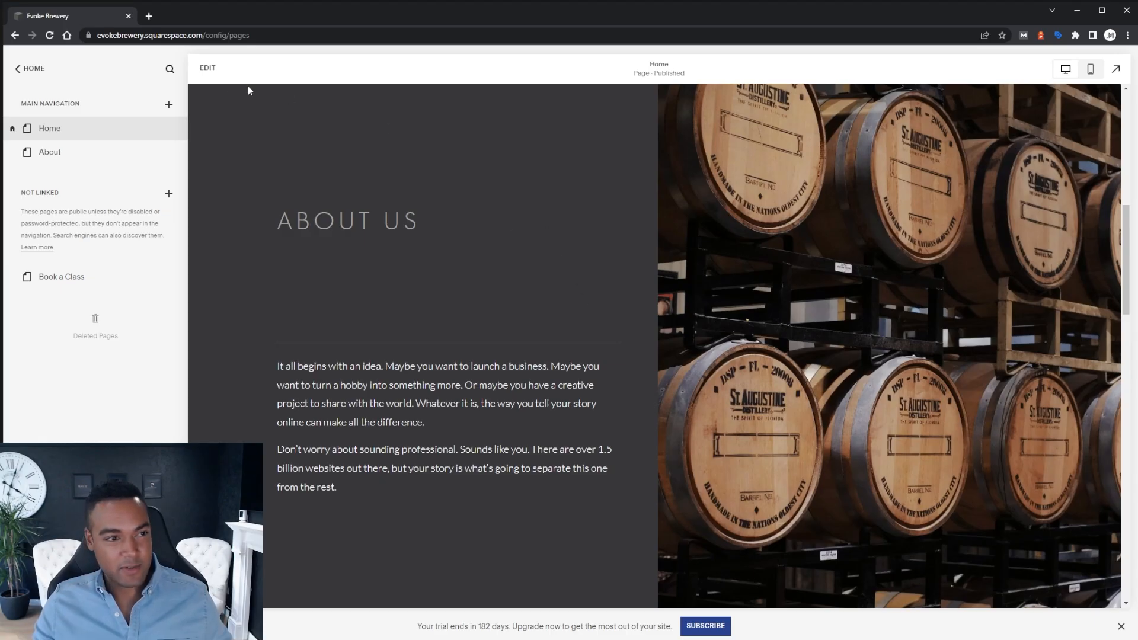
- Reopen the Home page for editing, delete the second About Us paragraph, and shorten the text block to fit the first paragraph
{"action": "left_click", "coordinate": [207, 67]}
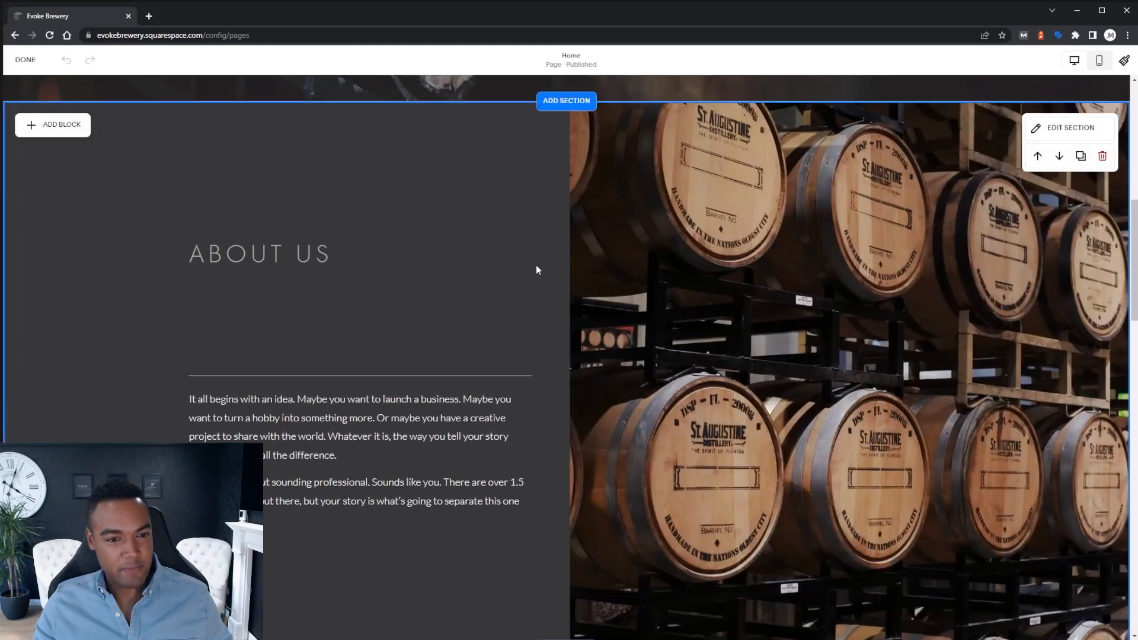
{"action": "scroll", "coordinate": [346, 411], "scroll_direction": "down", "scroll_amount": 1}
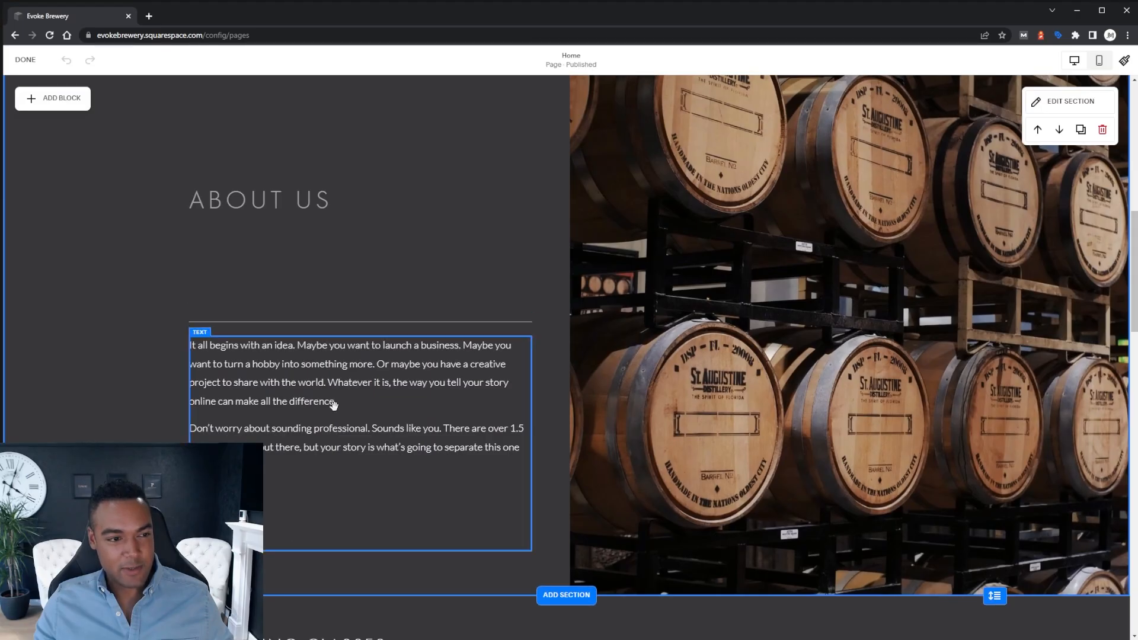
{"action": "left_click", "coordinate": [340, 504]}
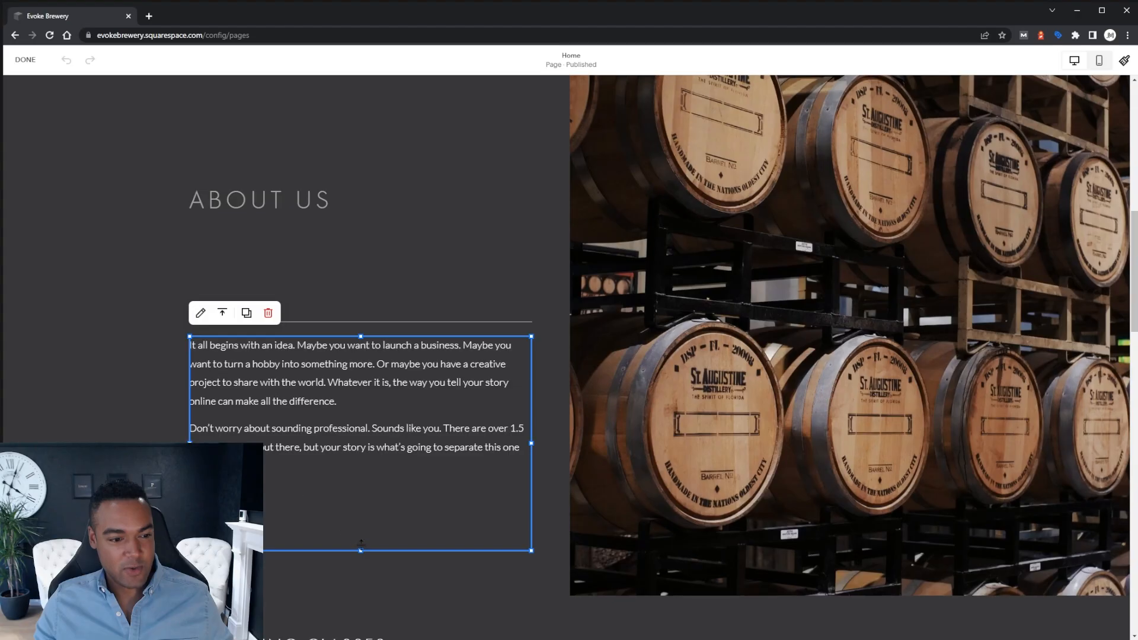
{"action": "left_click_drag", "start_coordinate": [363, 550], "coordinate": [355, 400]}
{"action": "left_click", "coordinate": [350, 448]}
{"action": "key", "text": "BackSpace"}
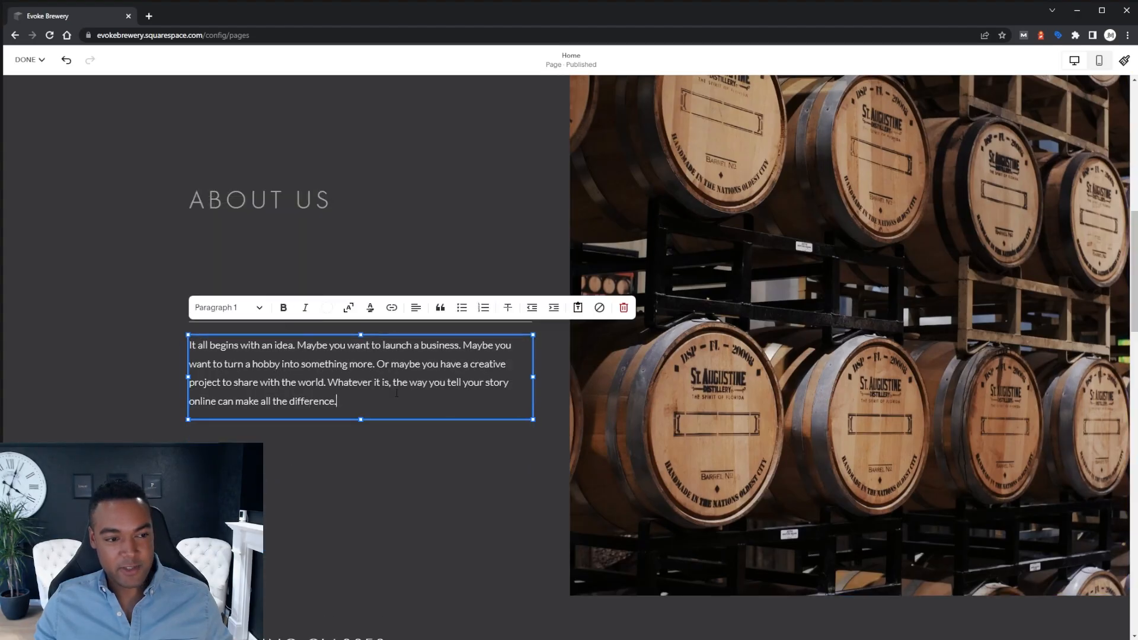
{"action": "left_click", "coordinate": [407, 456]}
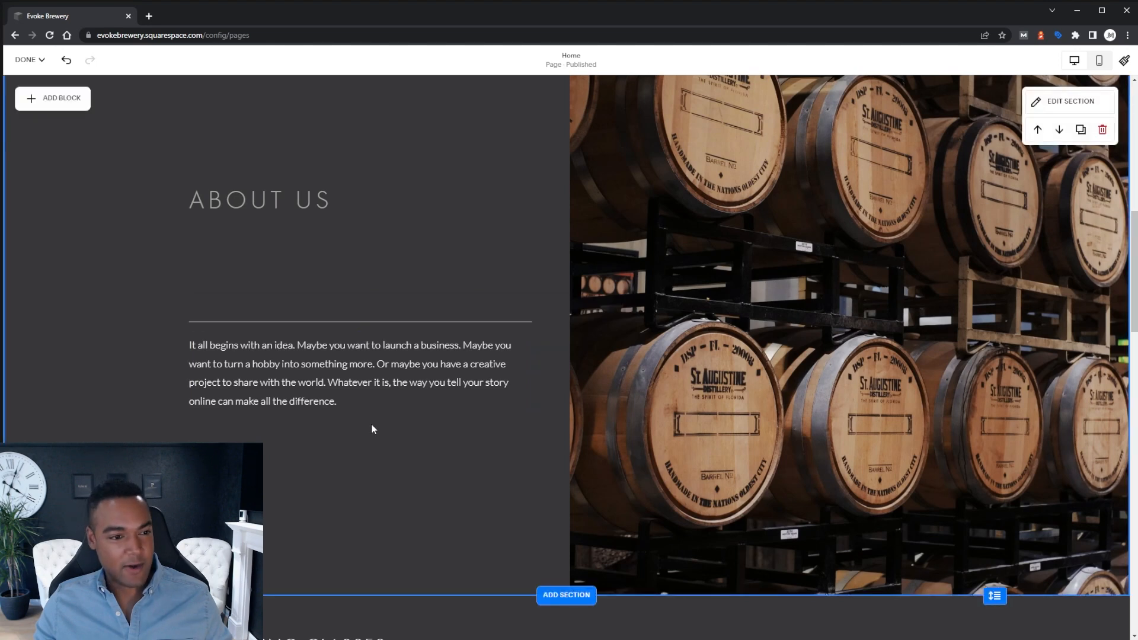
- Add a button block directly below the About Us paragraph, aligned with its left edge, and set its style to Tertiary
{"action": "left_click", "coordinate": [65, 101]}
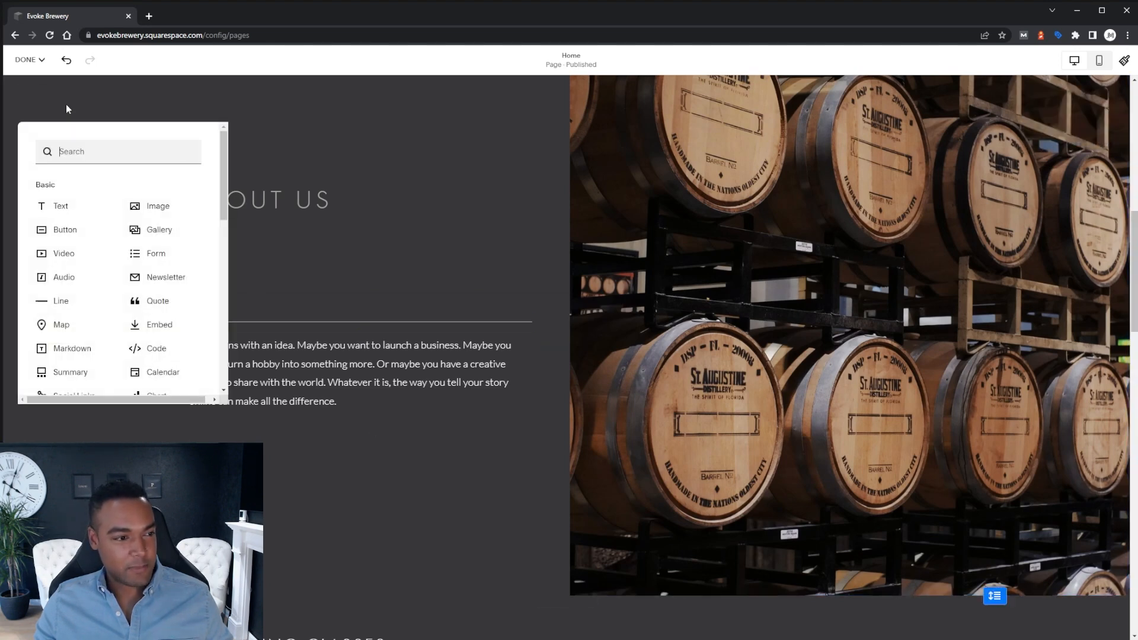
{"action": "left_click", "coordinate": [62, 231]}
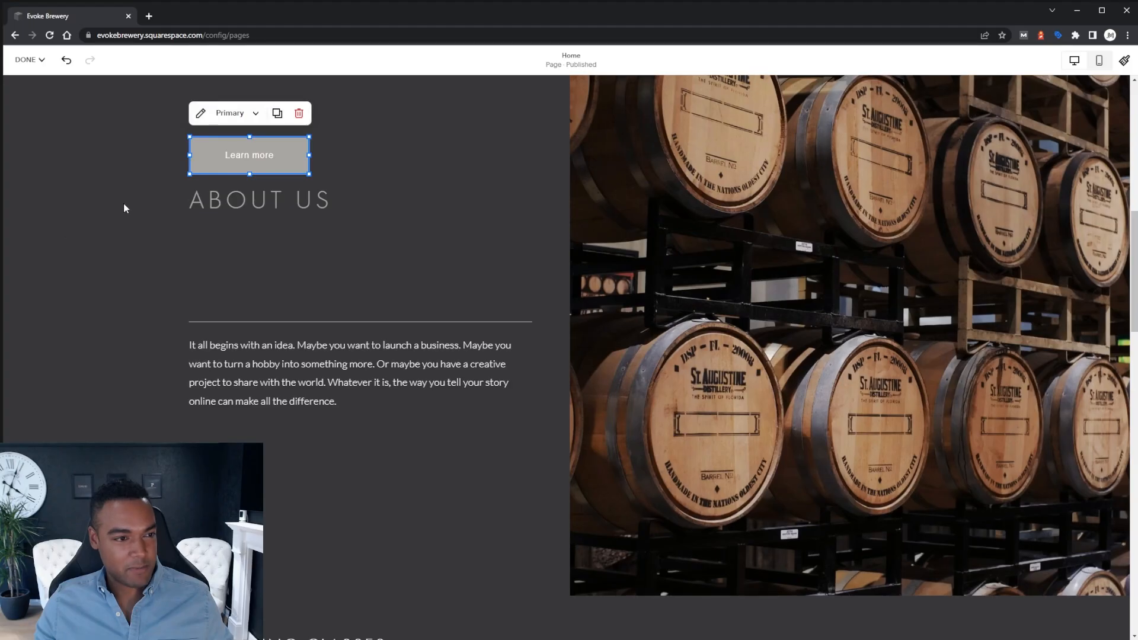
{"action": "left_click_drag", "start_coordinate": [266, 151], "coordinate": [277, 443]}
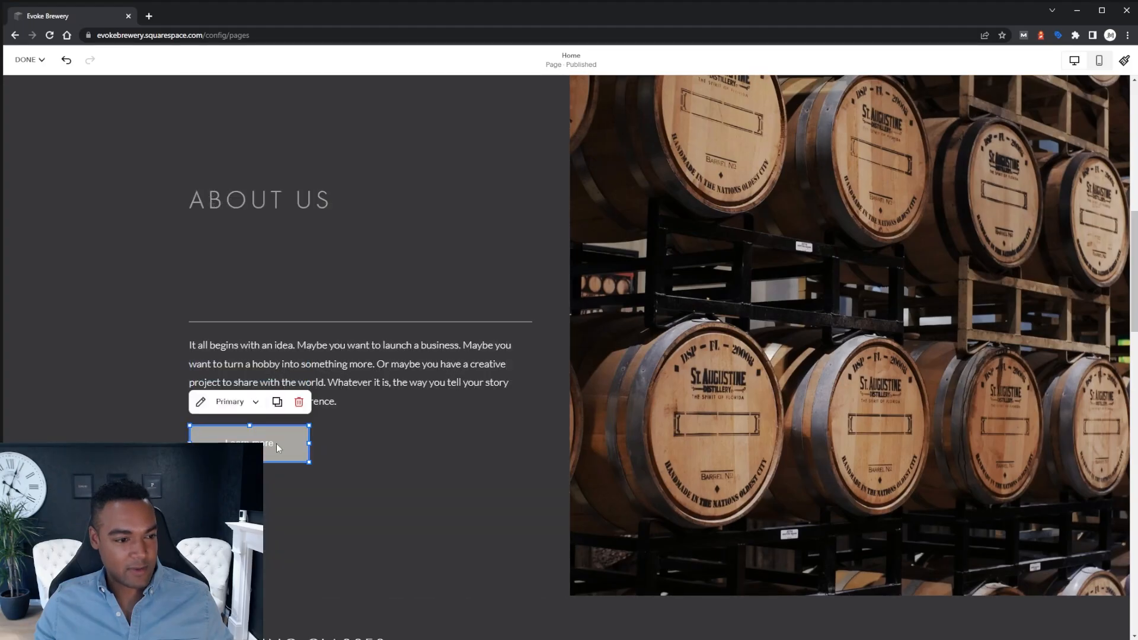
{"action": "left_click", "coordinate": [247, 403]}
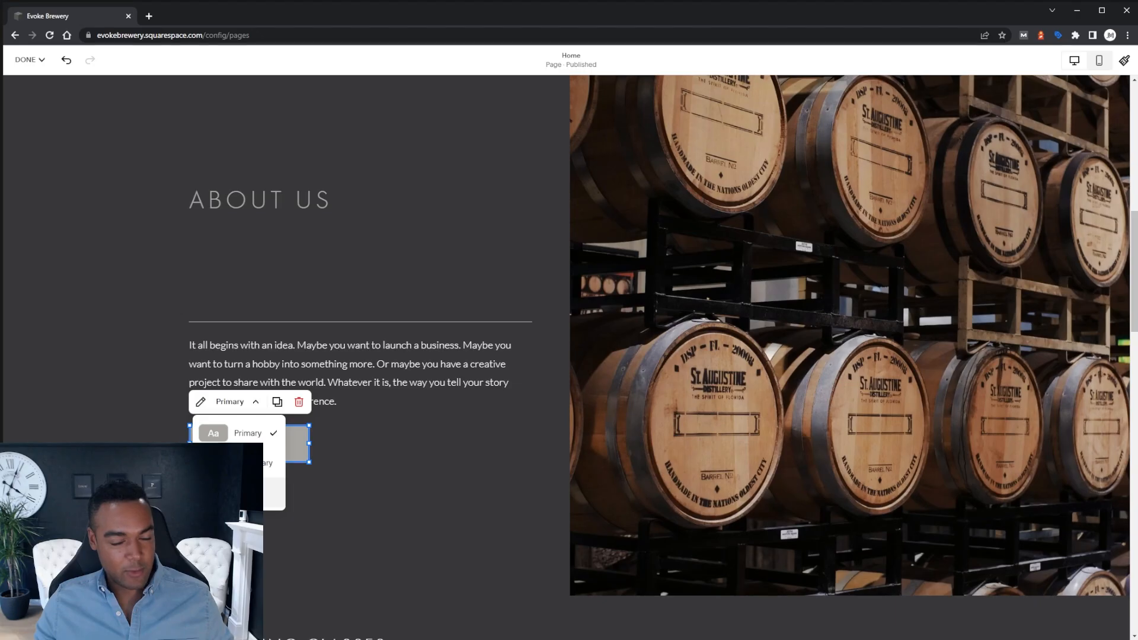
{"action": "left_click", "coordinate": [273, 493]}
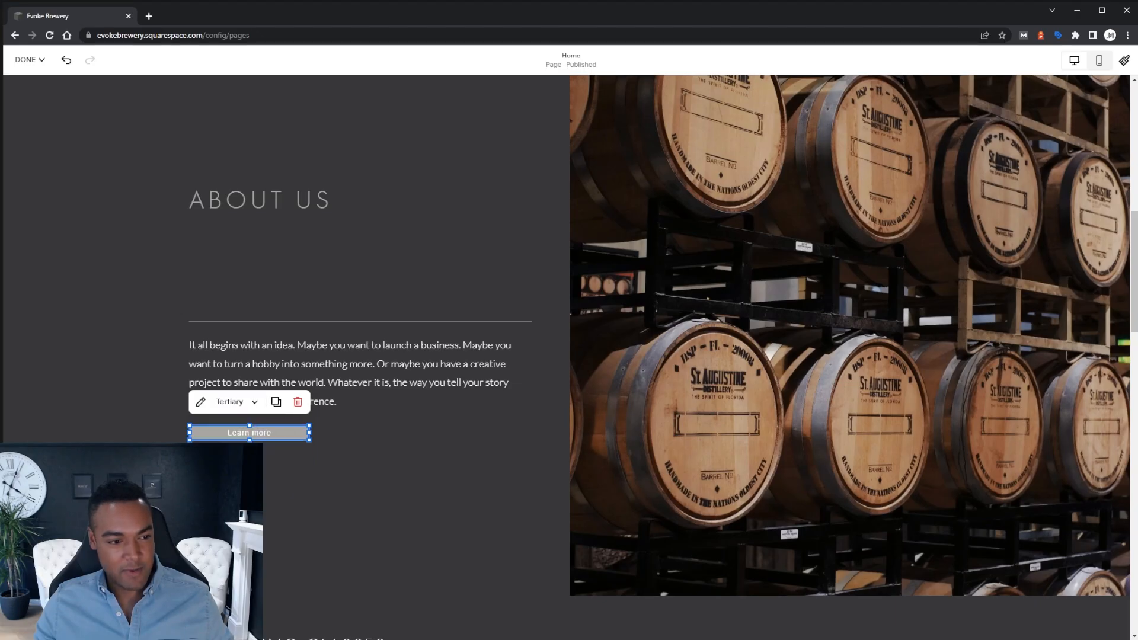
- Compare the Secondary and Primary styles on the Learn more button and set it to Primary
{"action": "left_click", "coordinate": [237, 402]}
{"action": "left_click", "coordinate": [249, 466]}
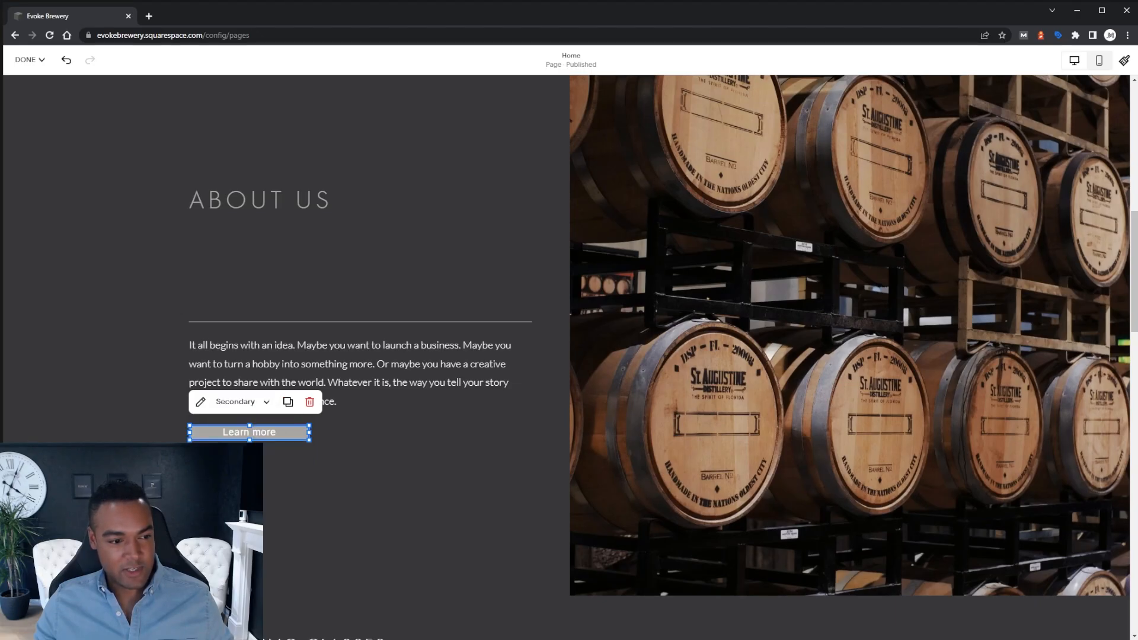
{"action": "left_click", "coordinate": [237, 402]}
{"action": "left_click", "coordinate": [247, 433]}
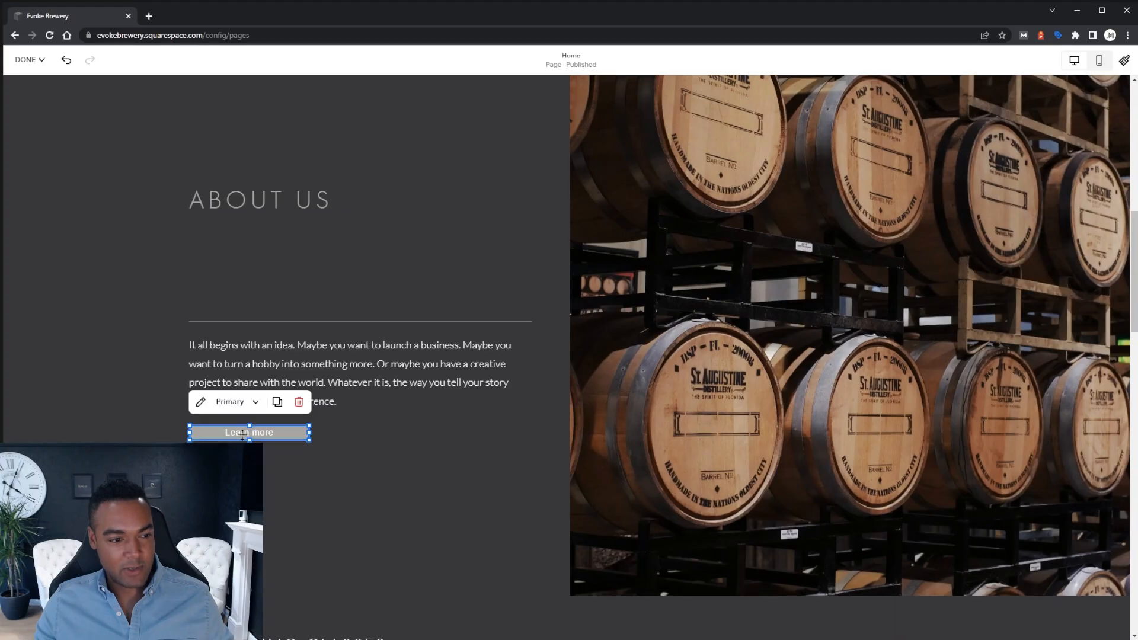
{"action": "left_click", "coordinate": [270, 481]}
{"action": "left_click", "coordinate": [257, 434]}
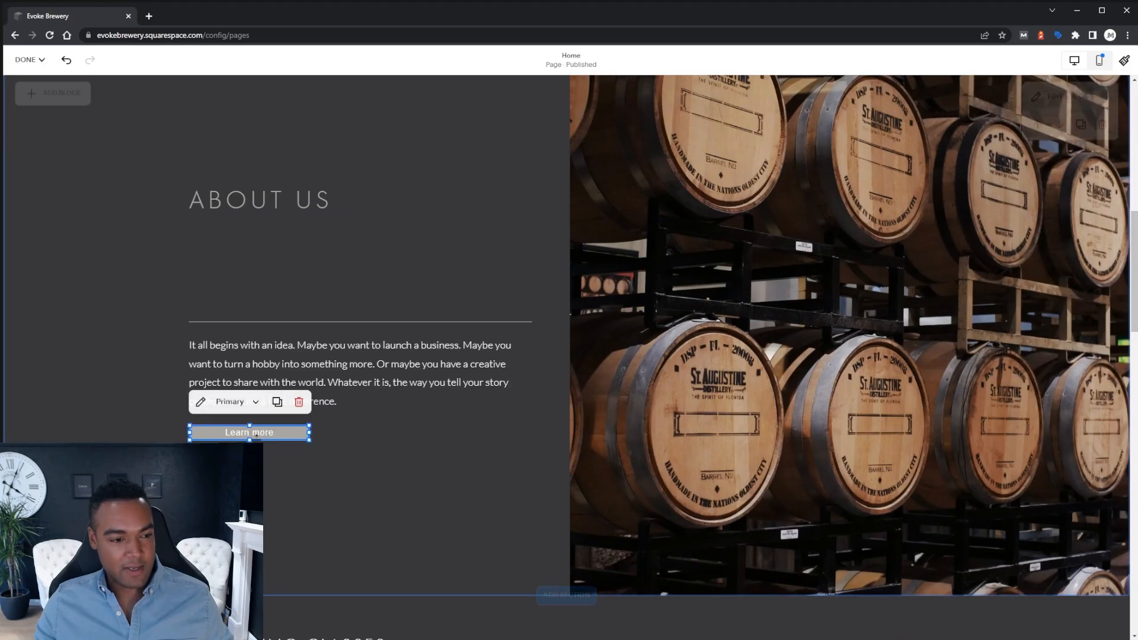
- Make the Learn more button about twice as tall and try a slightly wider size before restoring its narrower width
{"action": "left_click_drag", "start_coordinate": [249, 439], "coordinate": [249, 463]}
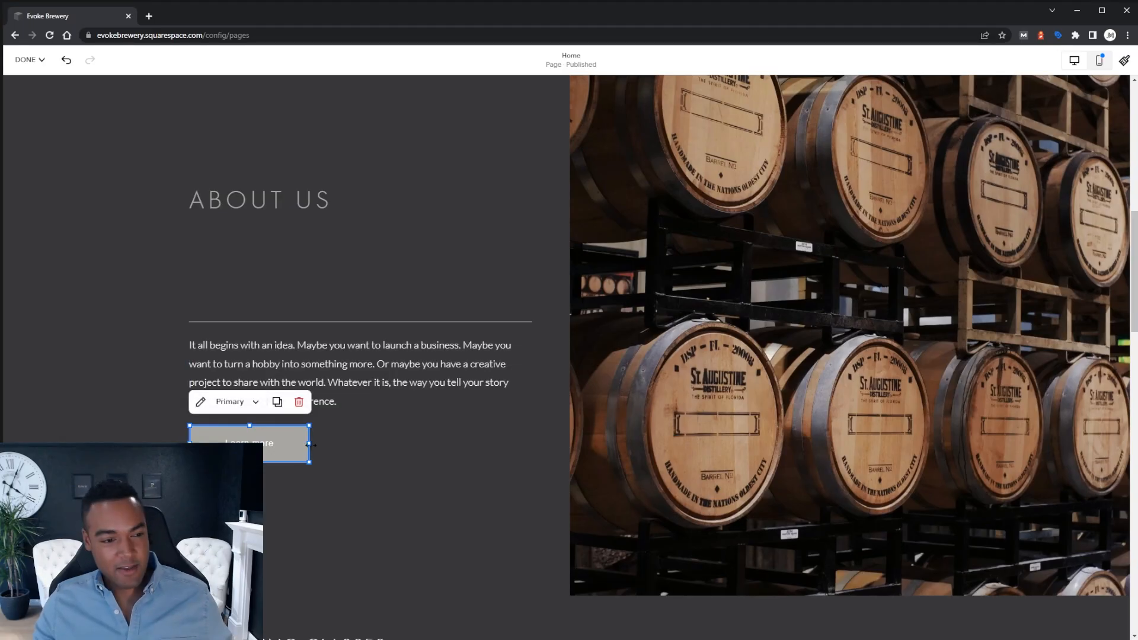
{"action": "left_click_drag", "start_coordinate": [309, 444], "coordinate": [332, 443]}
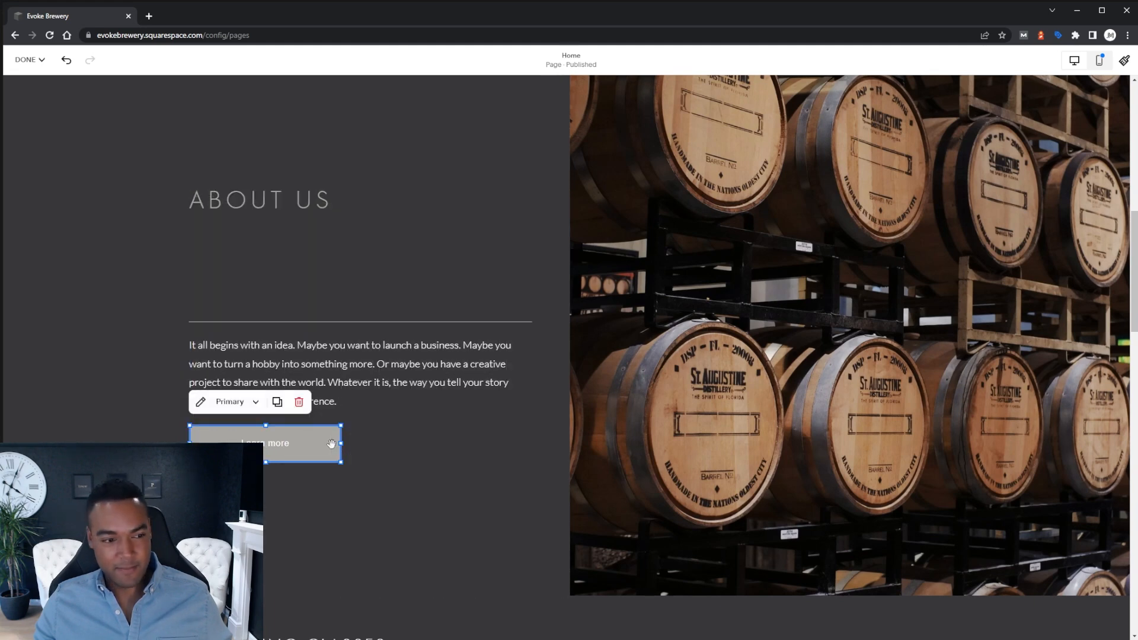
{"action": "left_click", "coordinate": [234, 402]}
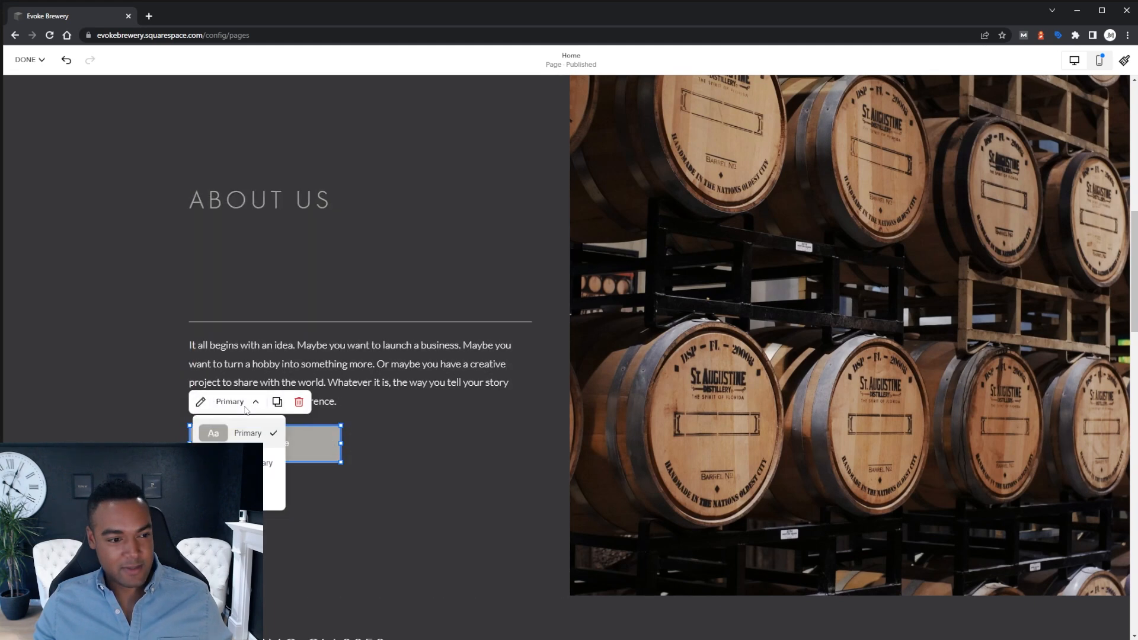
{"action": "left_click", "coordinate": [342, 447]}
{"action": "left_click", "coordinate": [320, 445]}
{"action": "left_click_drag", "start_coordinate": [343, 464], "coordinate": [315, 466]}
{"action": "left_click_drag", "start_coordinate": [310, 464], "coordinate": [310, 463]}
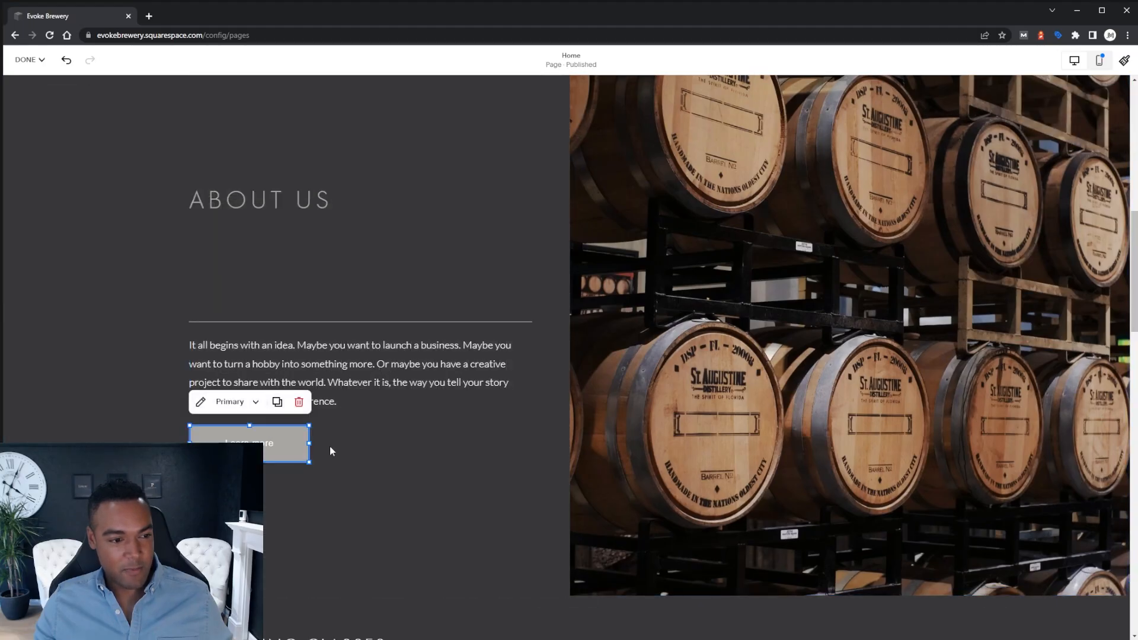
{"action": "left_click", "coordinate": [361, 450]}
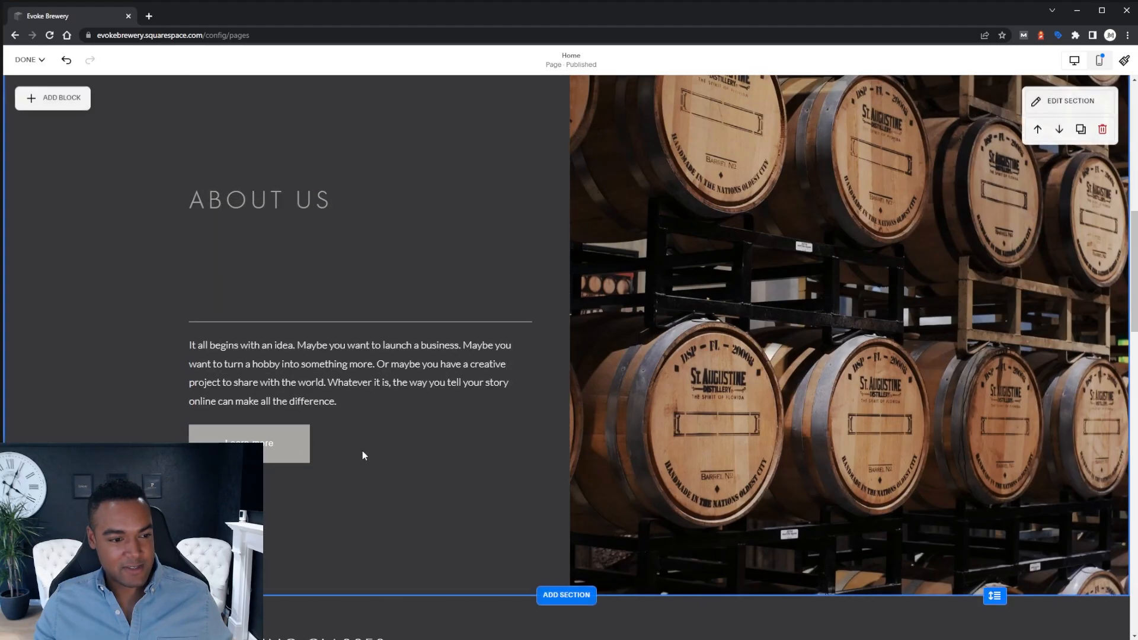
- Try stretching the Learn more button across the full width of the divider line above the paragraph
{"action": "left_click", "coordinate": [303, 454]}
{"action": "left_click_drag", "start_coordinate": [310, 462], "coordinate": [528, 463]}
{"action": "left_click", "coordinate": [513, 488]}
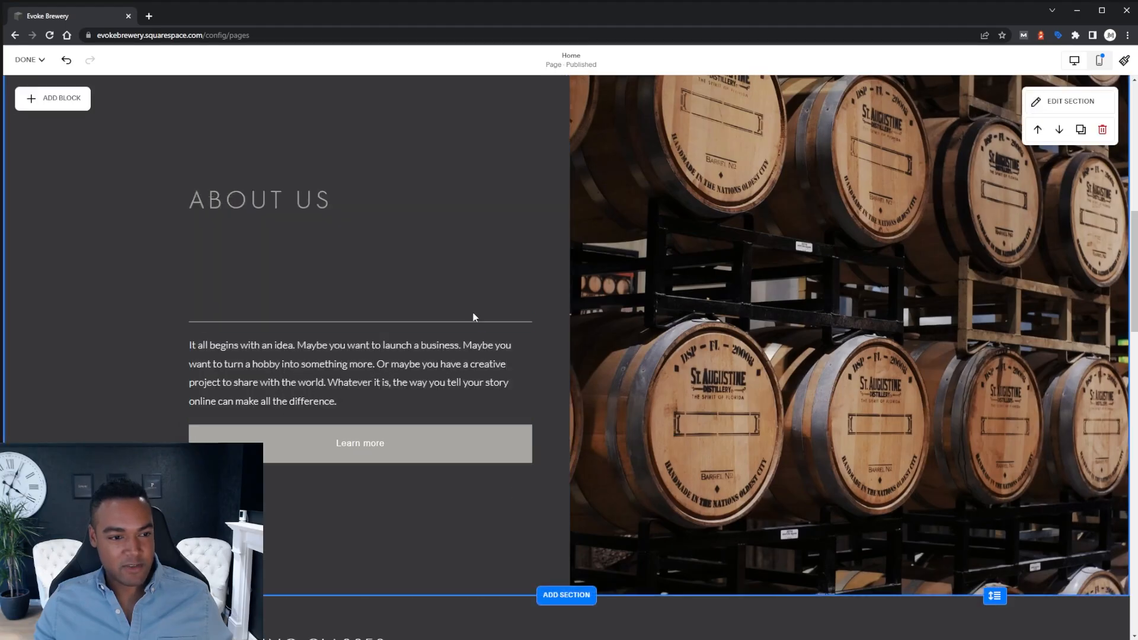
- Narrow the Learn more button to slightly under half the divider line's width, keeping its left edge aligned with the paragraph
{"action": "left_click", "coordinate": [510, 453]}
{"action": "left_click_drag", "start_coordinate": [531, 462], "coordinate": [340, 461]}
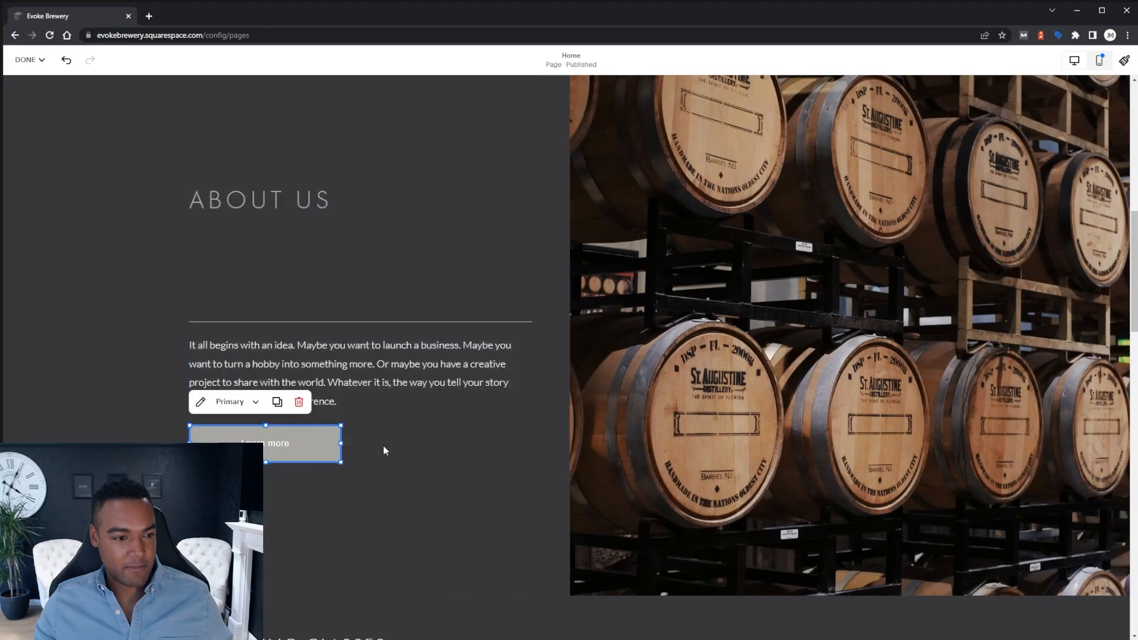
{"action": "left_click", "coordinate": [386, 450]}
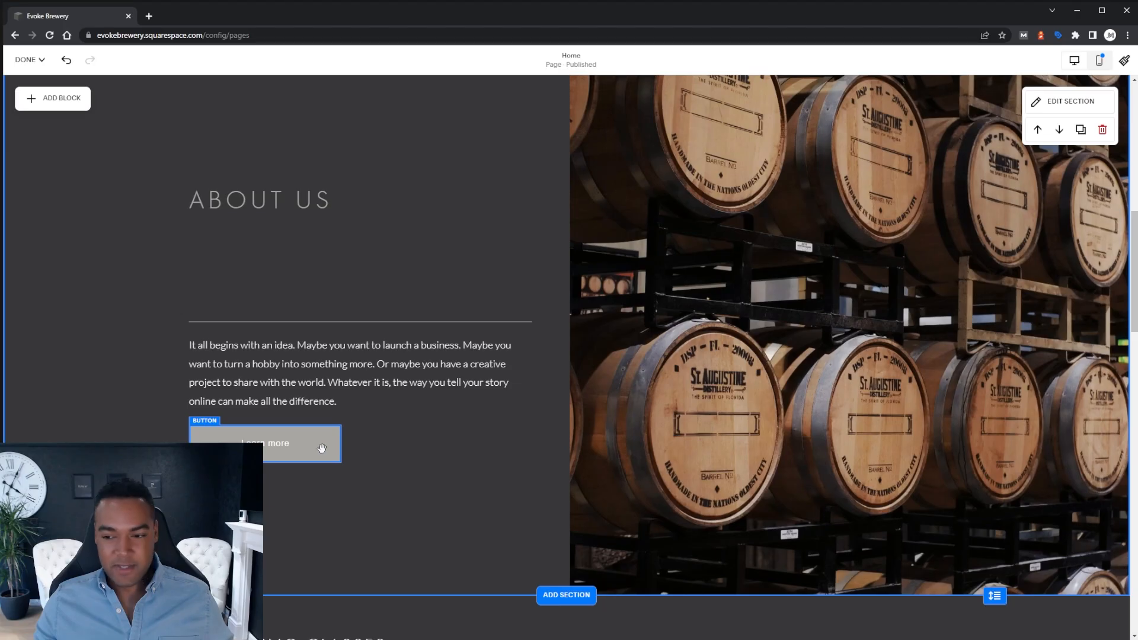
- Try the Bright 2, Bright 1, Darkest 1 and Darkest 2 color themes on the About Us section and return it to Dark 2
{"action": "scroll", "coordinate": [580, 365], "scroll_direction": "down", "scroll_amount": 1}
{"action": "scroll", "coordinate": [580, 365], "scroll_direction": "up", "scroll_amount": 1}
{"action": "scroll", "coordinate": [579, 366], "scroll_direction": "down", "scroll_amount": 2}
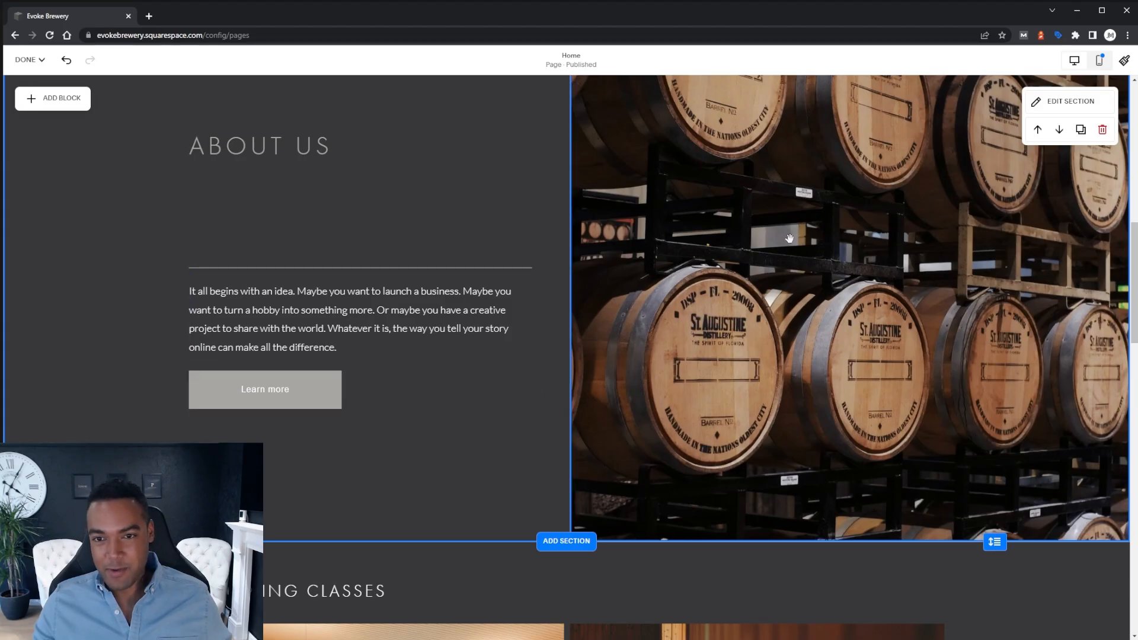
{"action": "left_click", "coordinate": [1056, 104]}
{"action": "left_click", "coordinate": [1066, 136]}
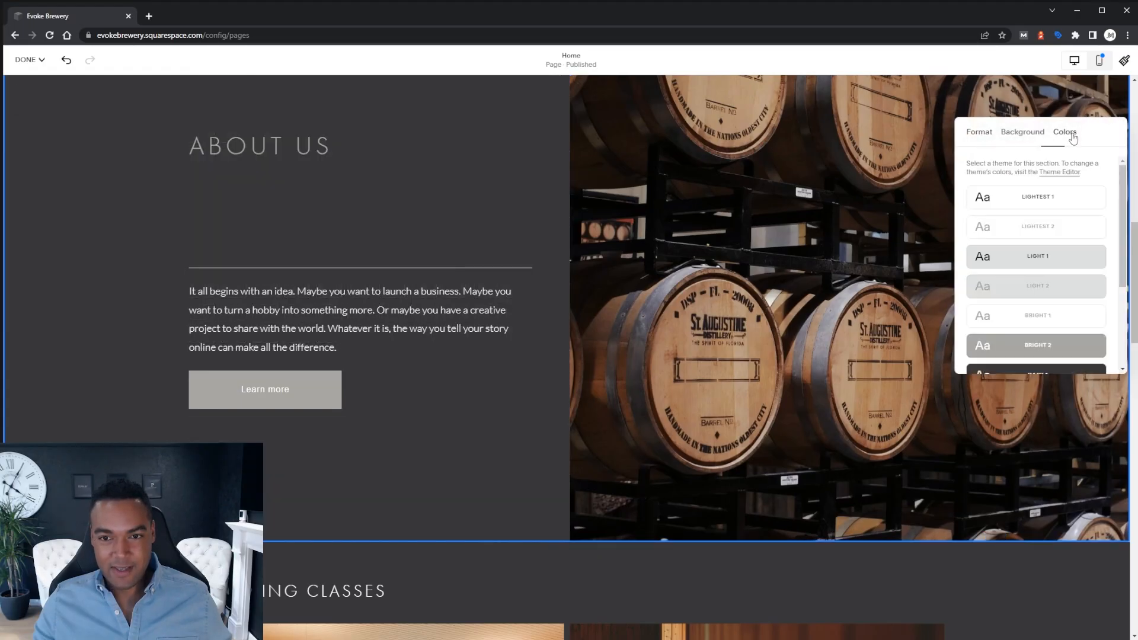
{"action": "scroll", "coordinate": [1037, 244], "scroll_direction": "down", "scroll_amount": 3}
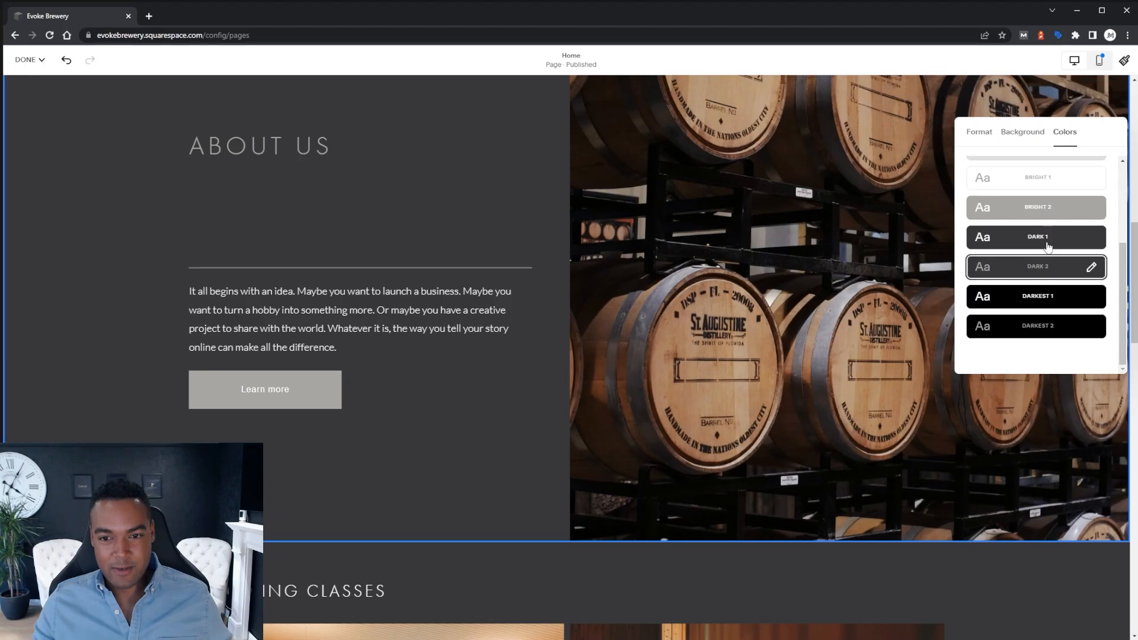
{"action": "left_click", "coordinate": [1028, 214]}
{"action": "left_click", "coordinate": [1015, 178]}
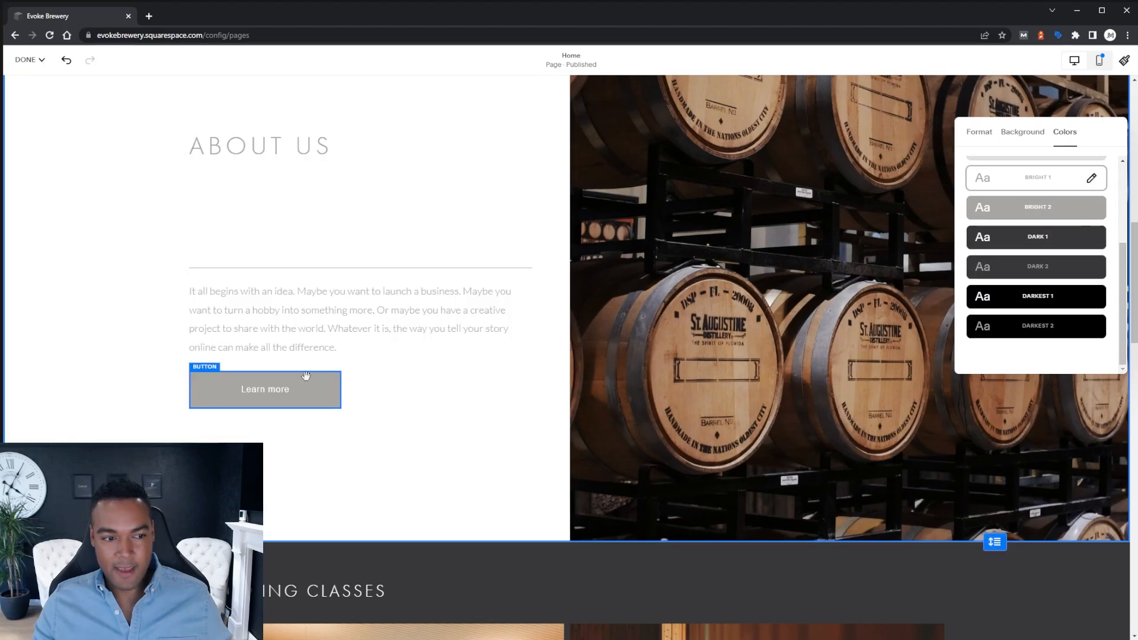
{"action": "left_click", "coordinate": [1028, 299]}
{"action": "left_click", "coordinate": [1027, 326]}
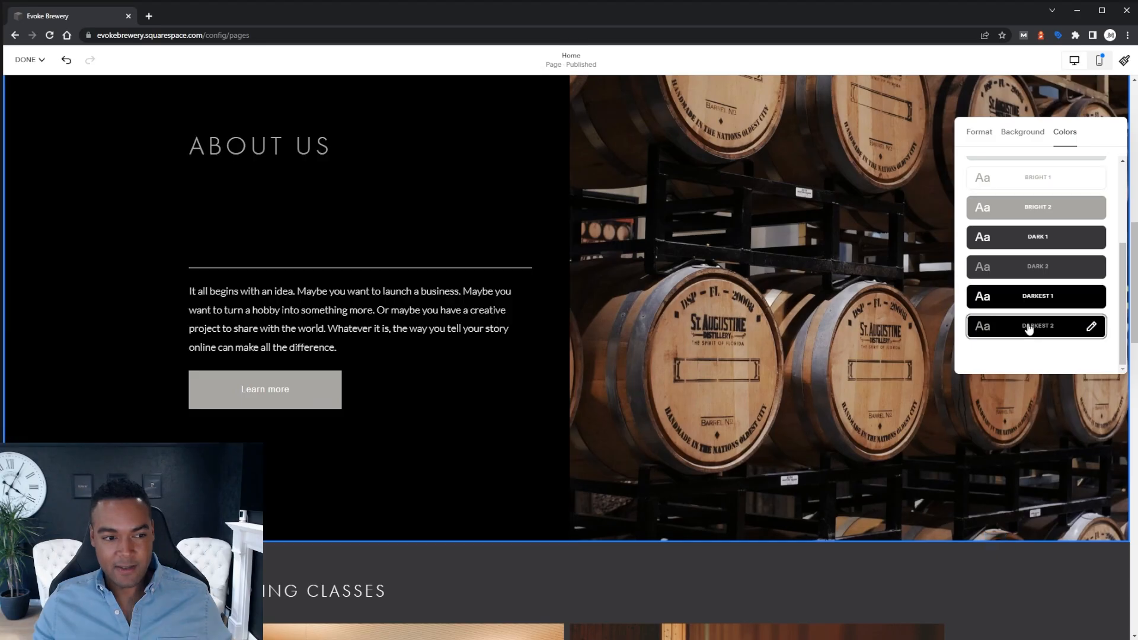
{"action": "scroll", "coordinate": [994, 243], "scroll_direction": "up", "scroll_amount": 2}
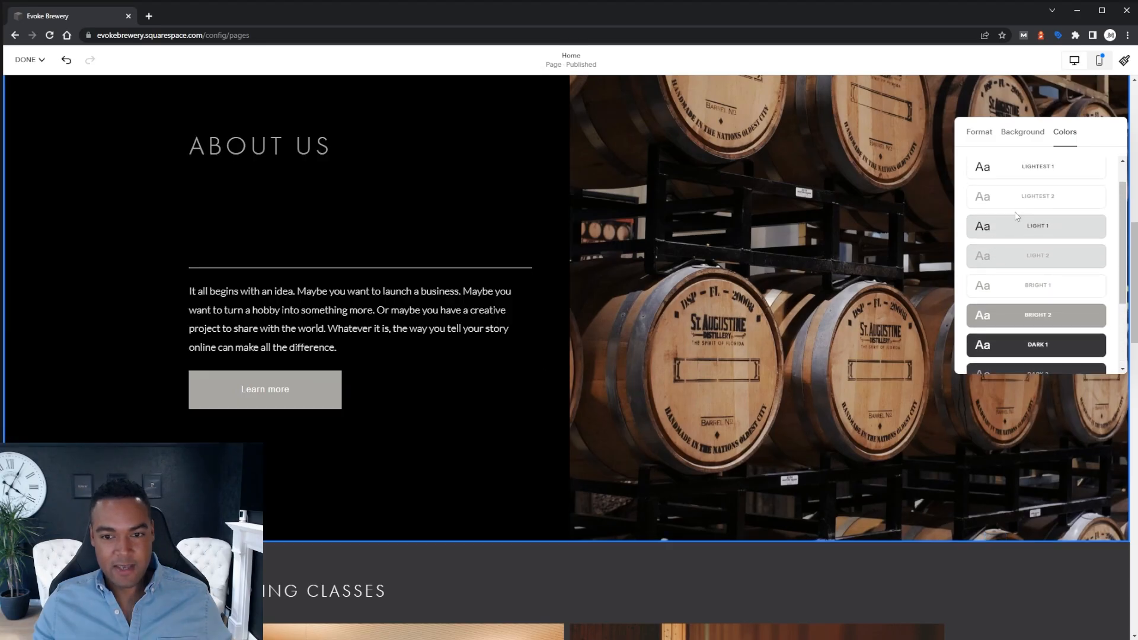
{"action": "scroll", "coordinate": [1015, 212], "scroll_direction": "down", "scroll_amount": 2}
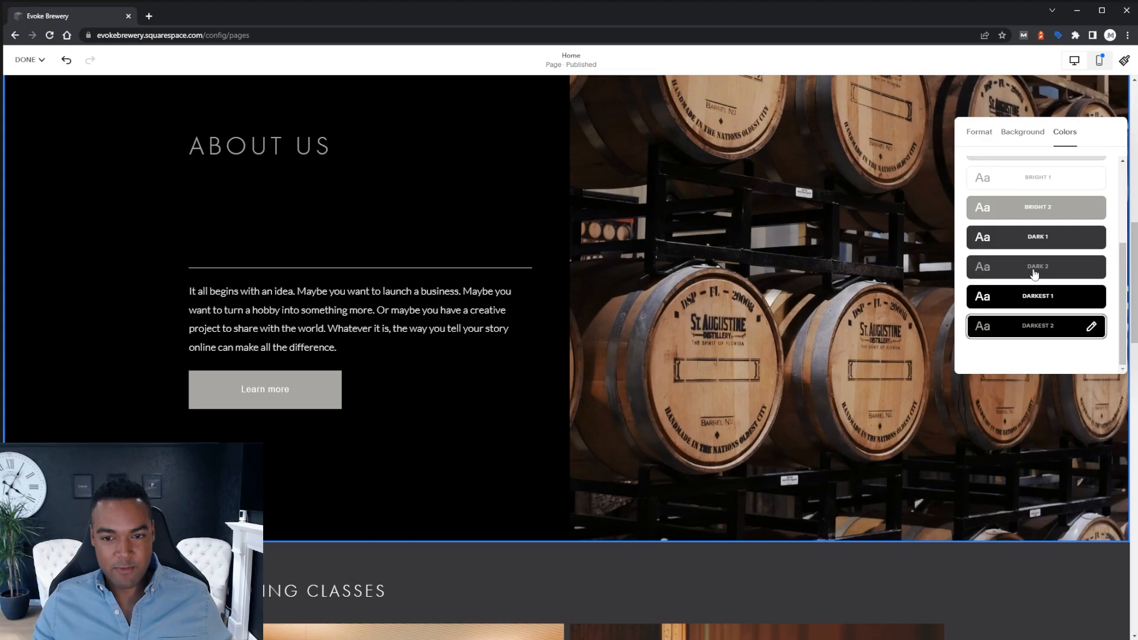
{"action": "left_click", "coordinate": [1033, 299]}
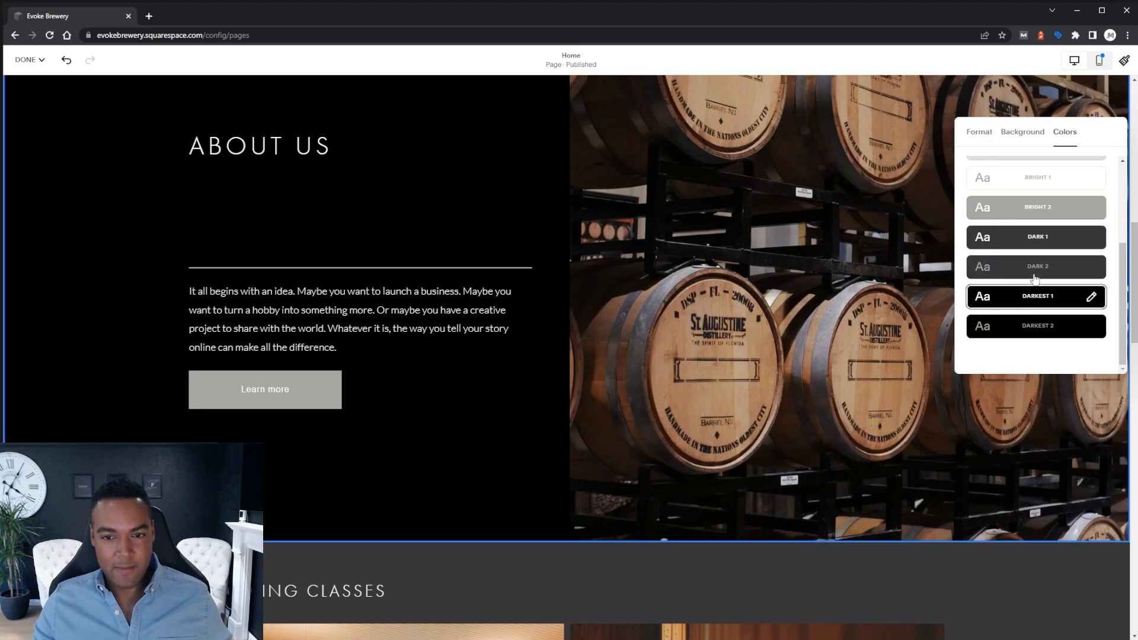
{"action": "left_click", "coordinate": [1035, 272]}
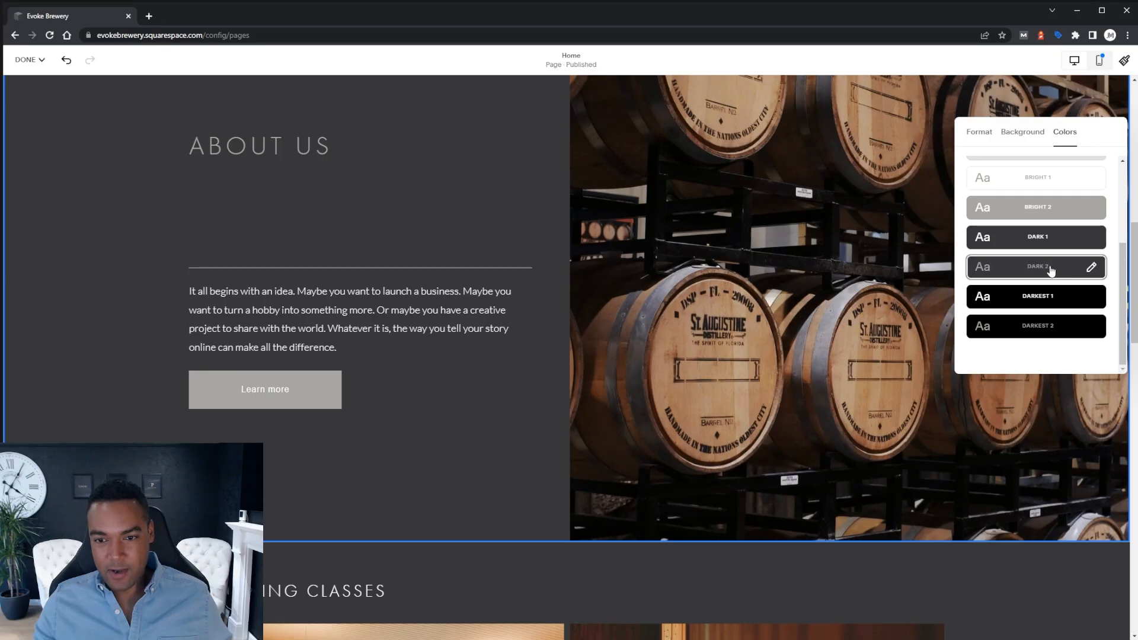
- Edit the Dark 2 theme from the About Us section and set its Primary Button Background to the palette's white
{"action": "left_click", "coordinate": [1092, 268]}
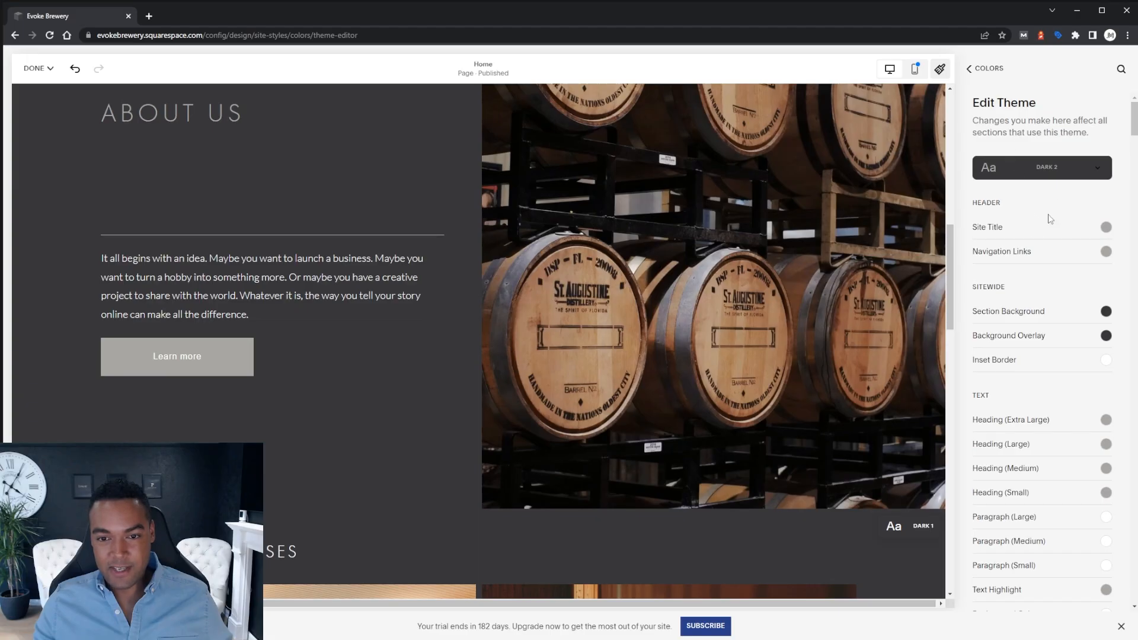
{"action": "scroll", "coordinate": [1048, 338], "scroll_direction": "down", "scroll_amount": 5}
{"action": "scroll", "coordinate": [1053, 344], "scroll_direction": "up", "scroll_amount": 5}
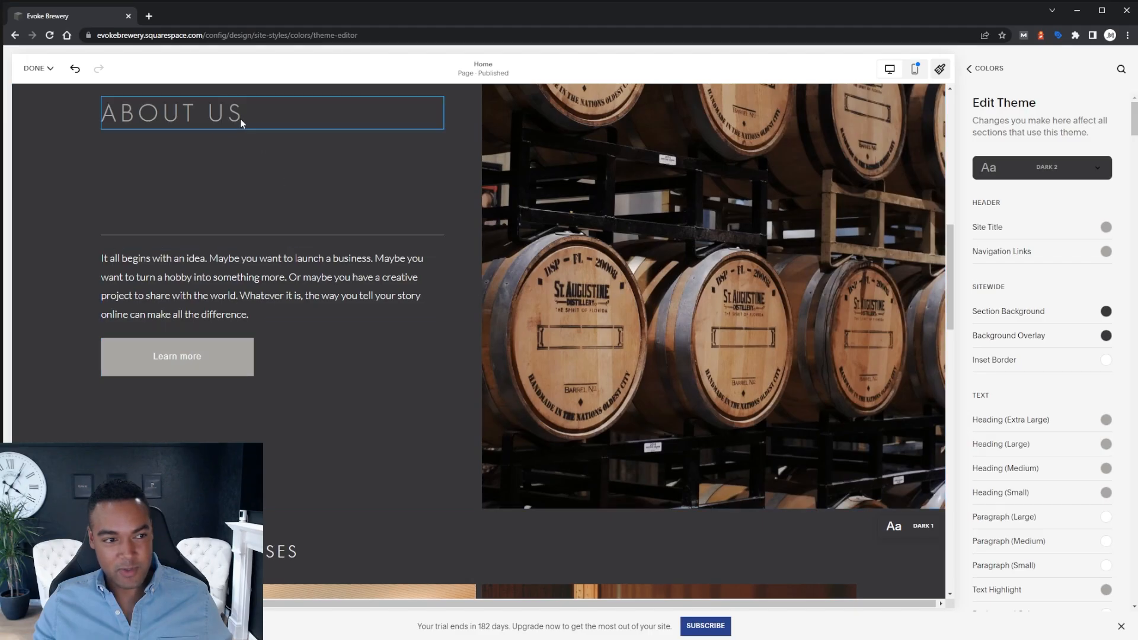
{"action": "left_click", "coordinate": [234, 362]}
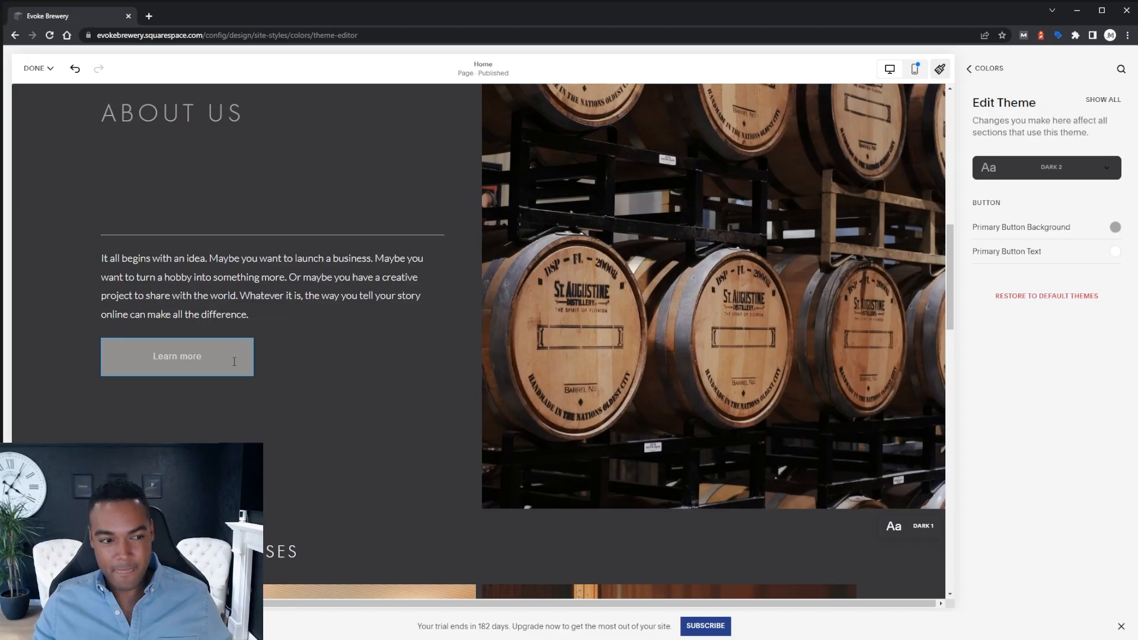
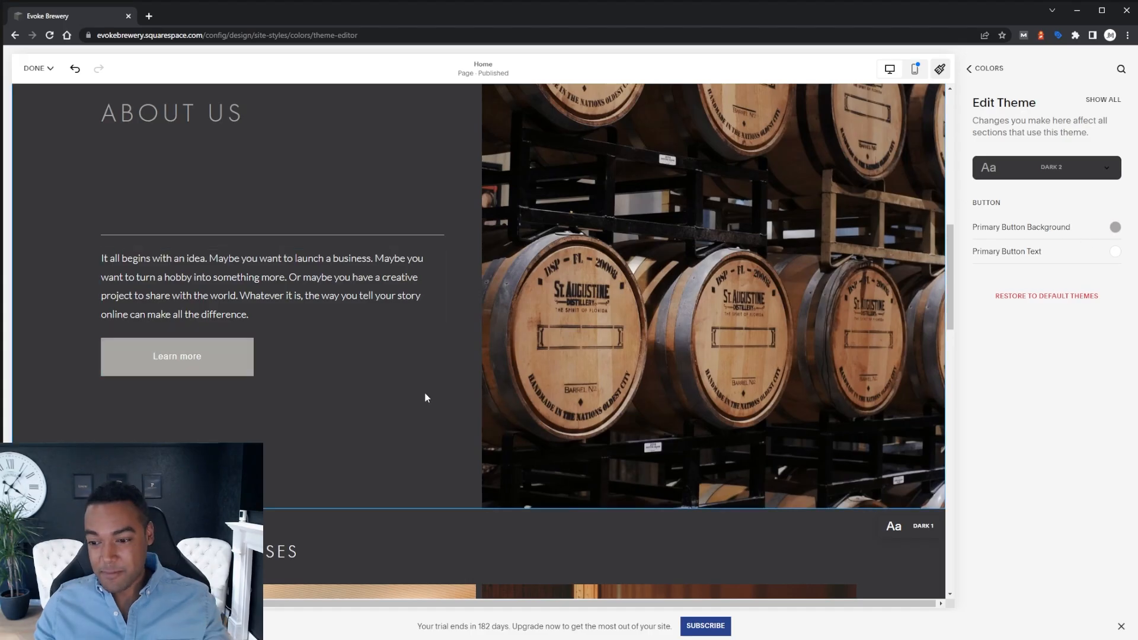
{"action": "left_click", "coordinate": [1114, 229]}
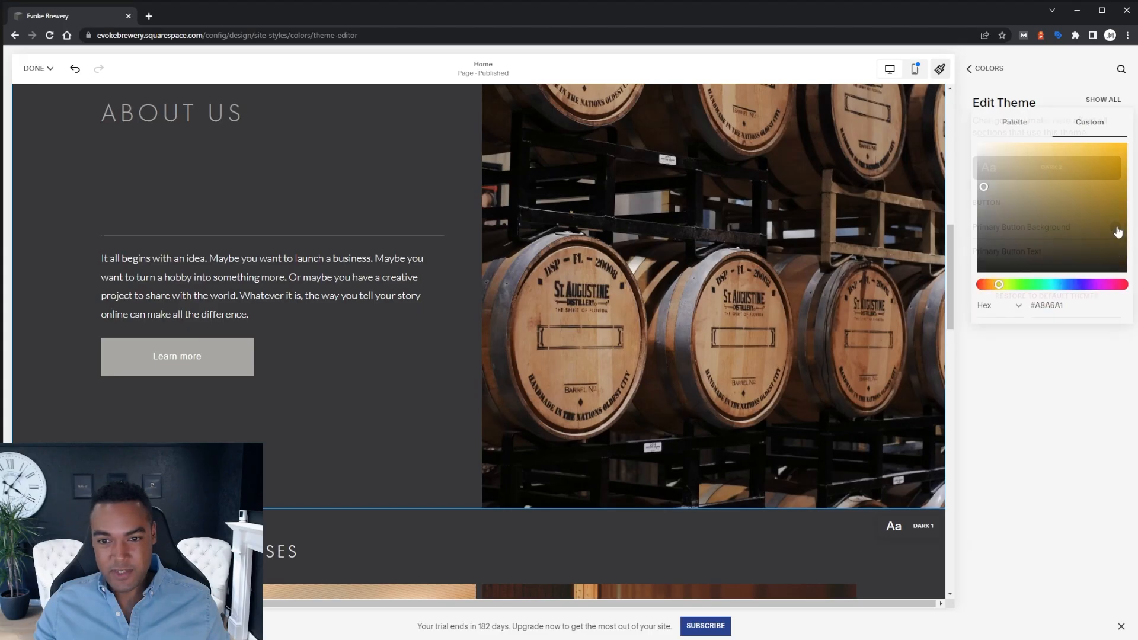
{"action": "left_click", "coordinate": [1012, 124]}
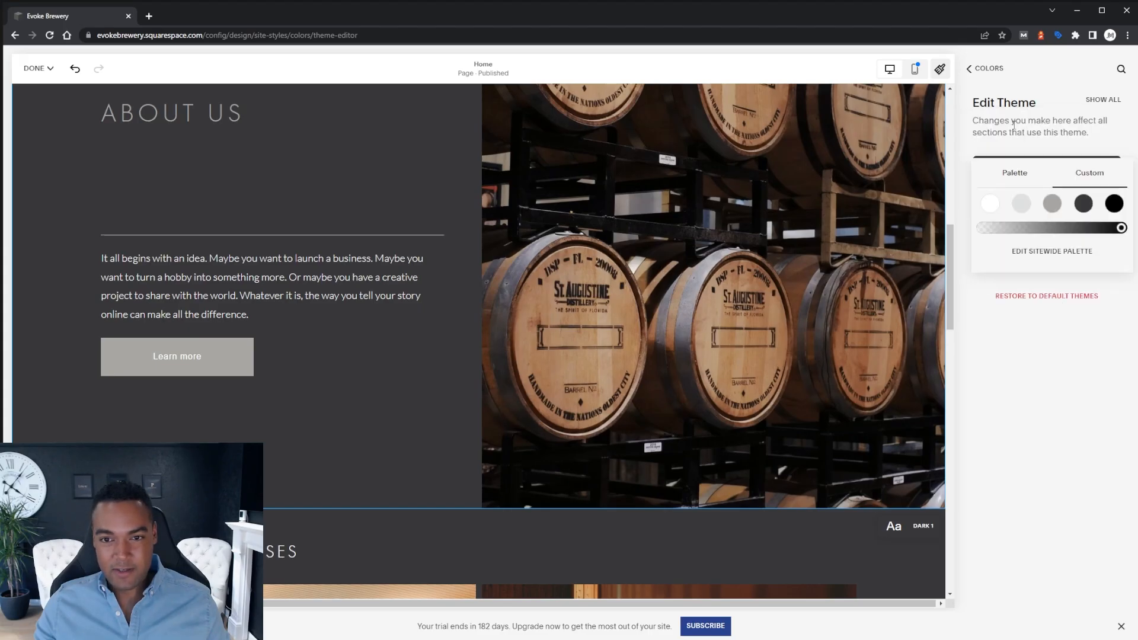
{"action": "left_click", "coordinate": [991, 204]}
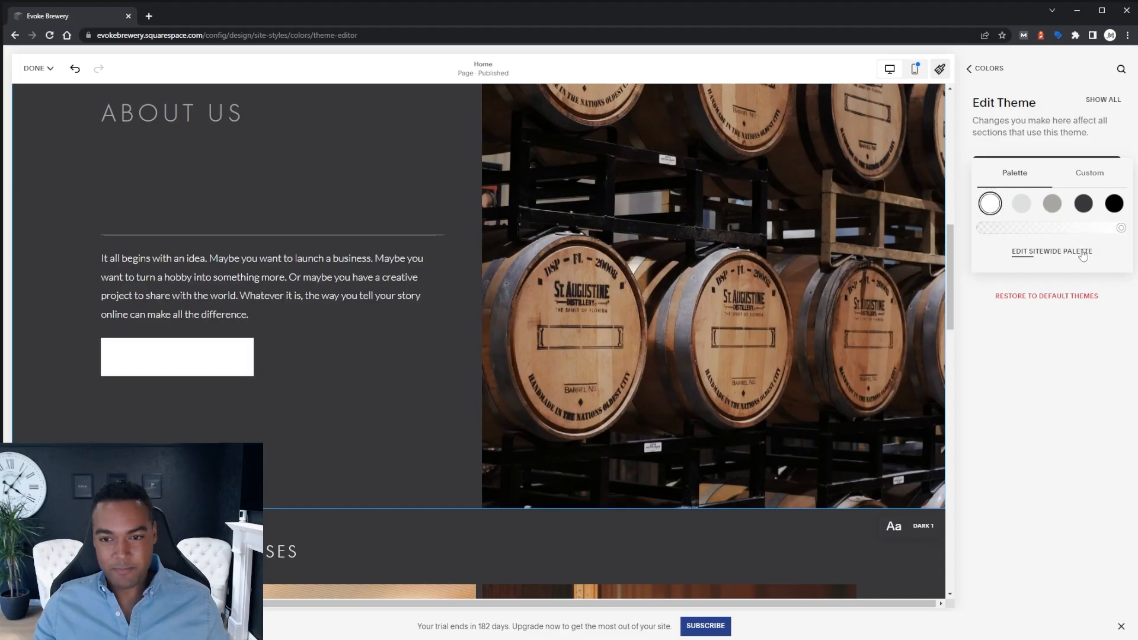
{"action": "left_click", "coordinate": [1067, 401]}
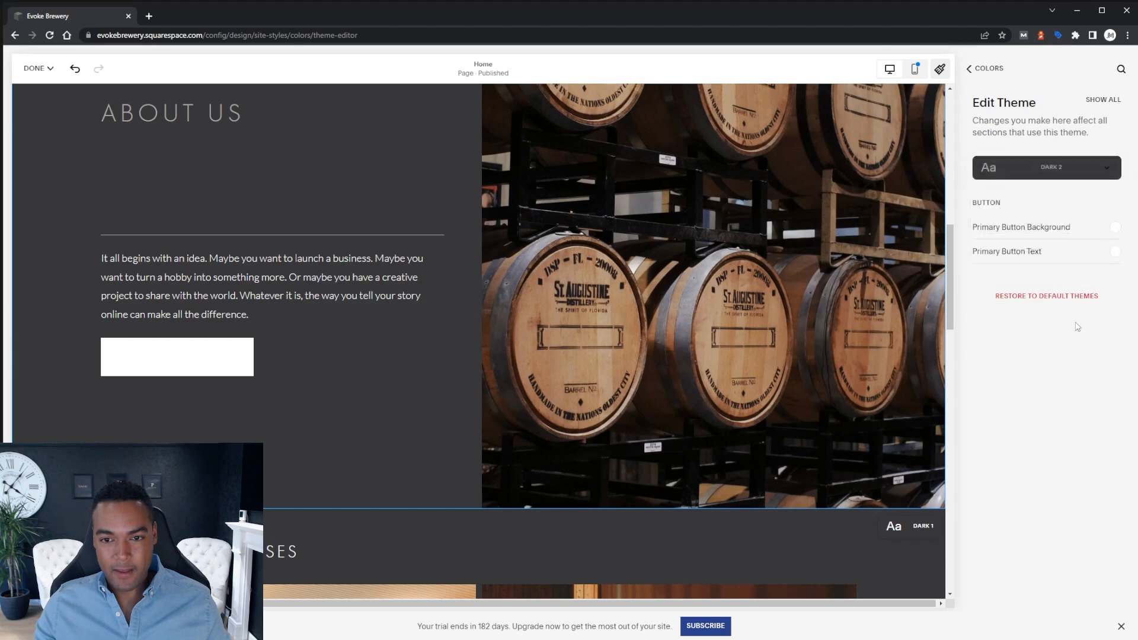
- Set the Dark 2 theme's Primary Button Text to the palette's dark grey
{"action": "left_click", "coordinate": [1113, 253]}
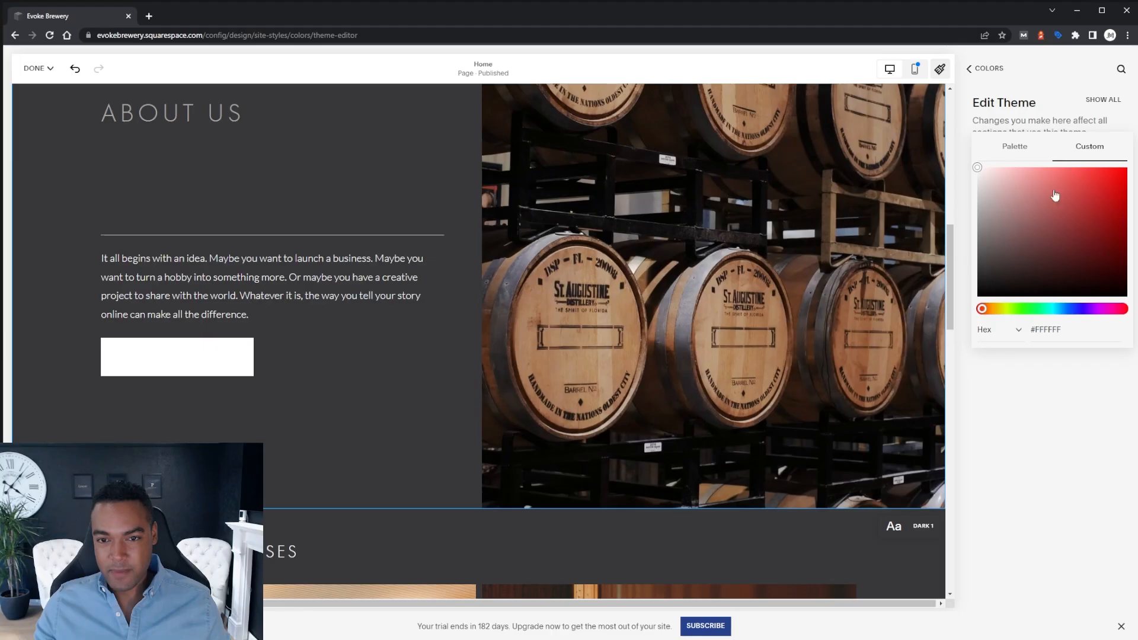
{"action": "left_click", "coordinate": [1014, 151]}
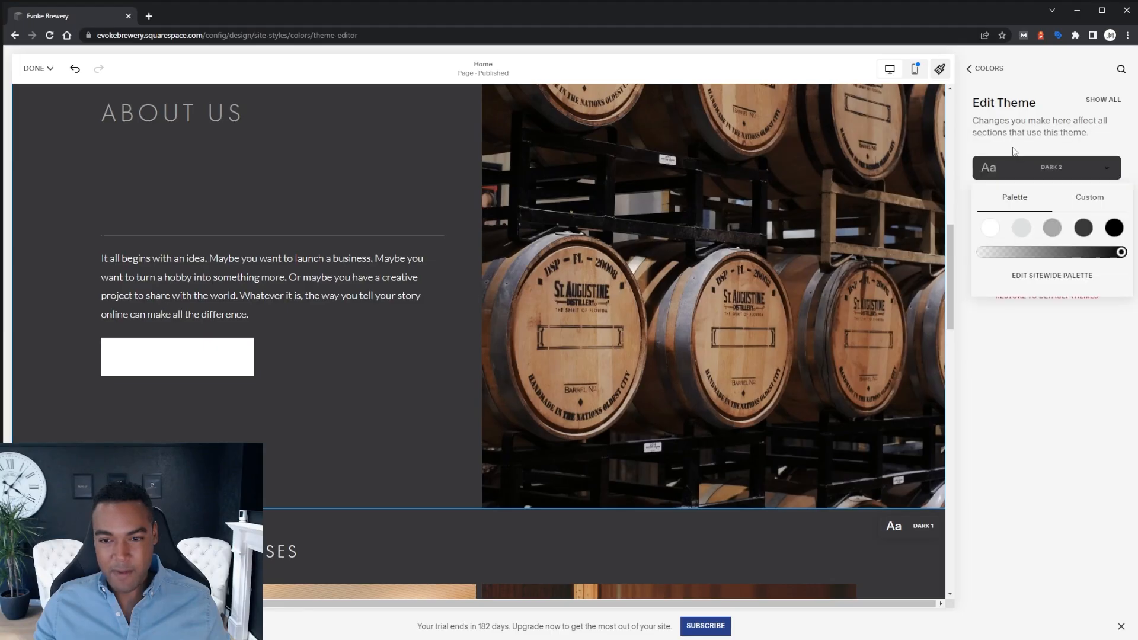
{"action": "left_click", "coordinate": [1082, 233]}
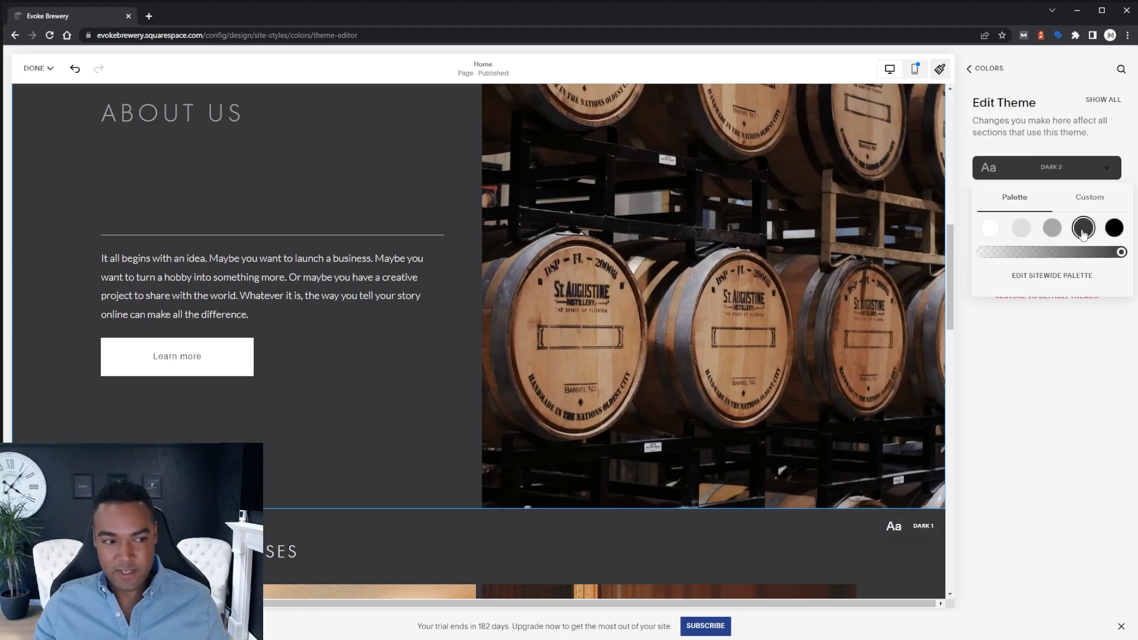
{"action": "left_click", "coordinate": [1088, 375]}
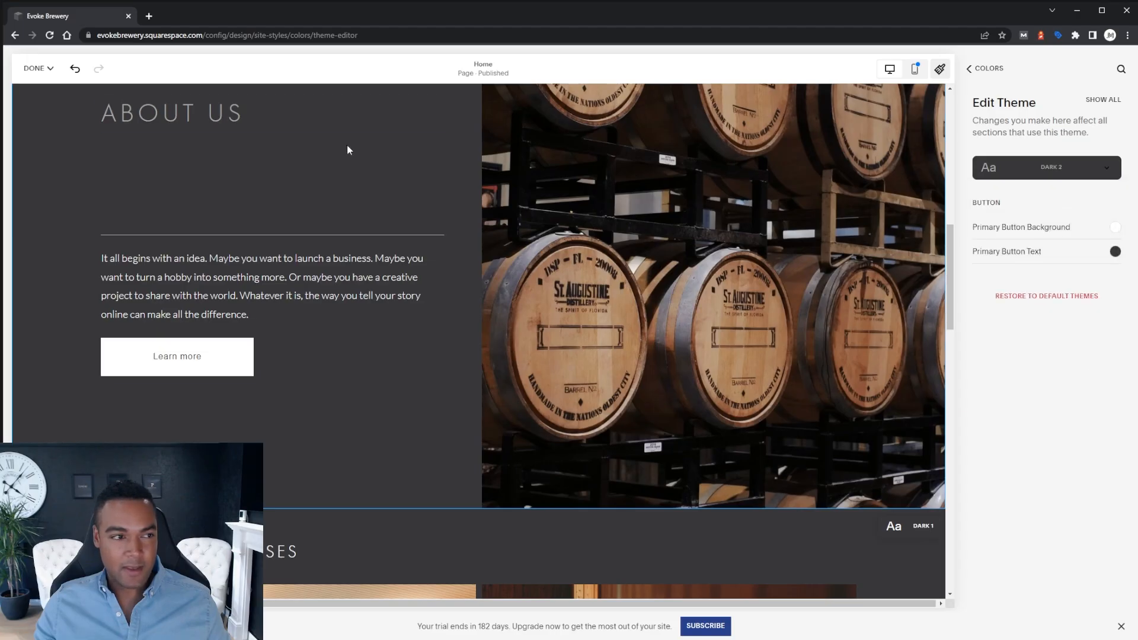
- Save the Home page, exit editing, and return to the site's main menu after checking the About Us button
{"action": "left_click", "coordinate": [36, 68]}
{"action": "left_click", "coordinate": [33, 98]}
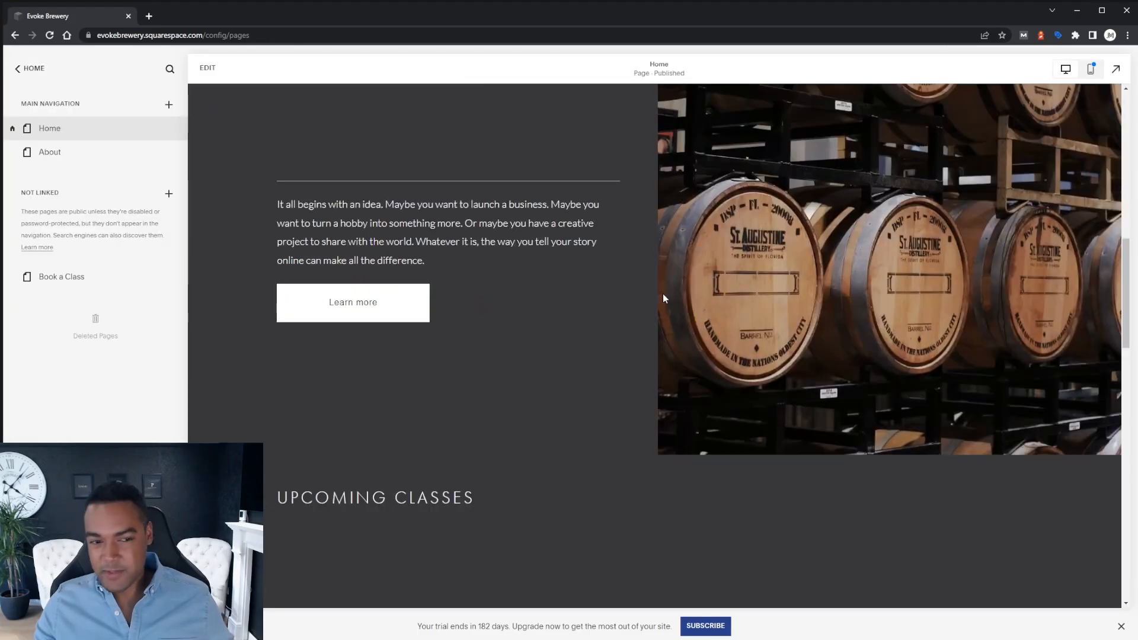
{"action": "scroll", "coordinate": [663, 293], "scroll_direction": "up", "scroll_amount": 1}
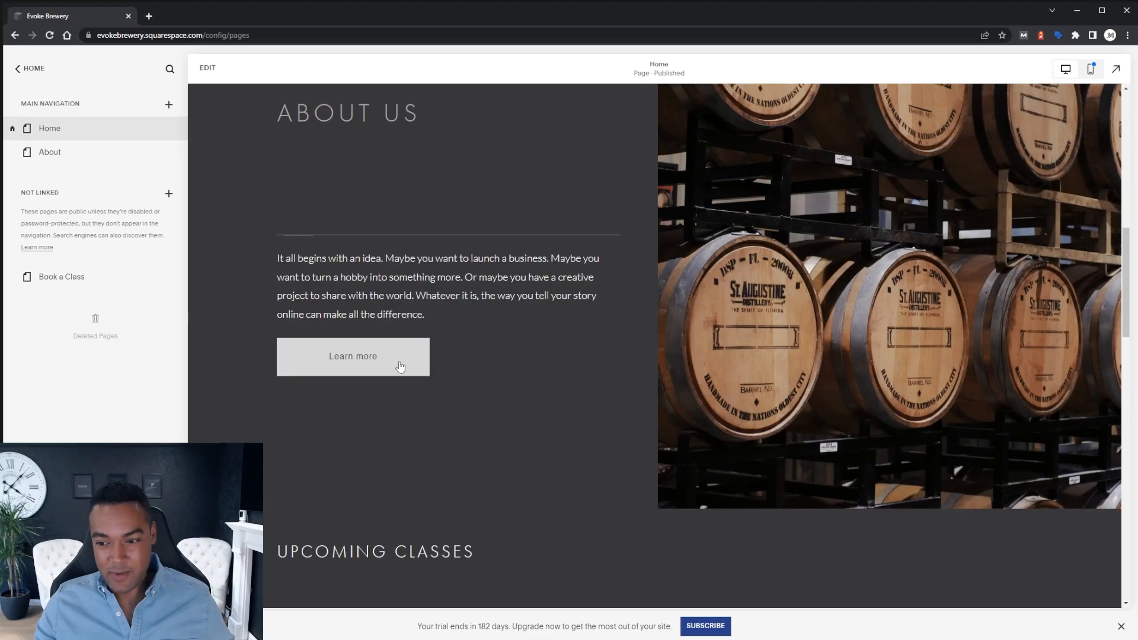
{"action": "left_click", "coordinate": [29, 68]}
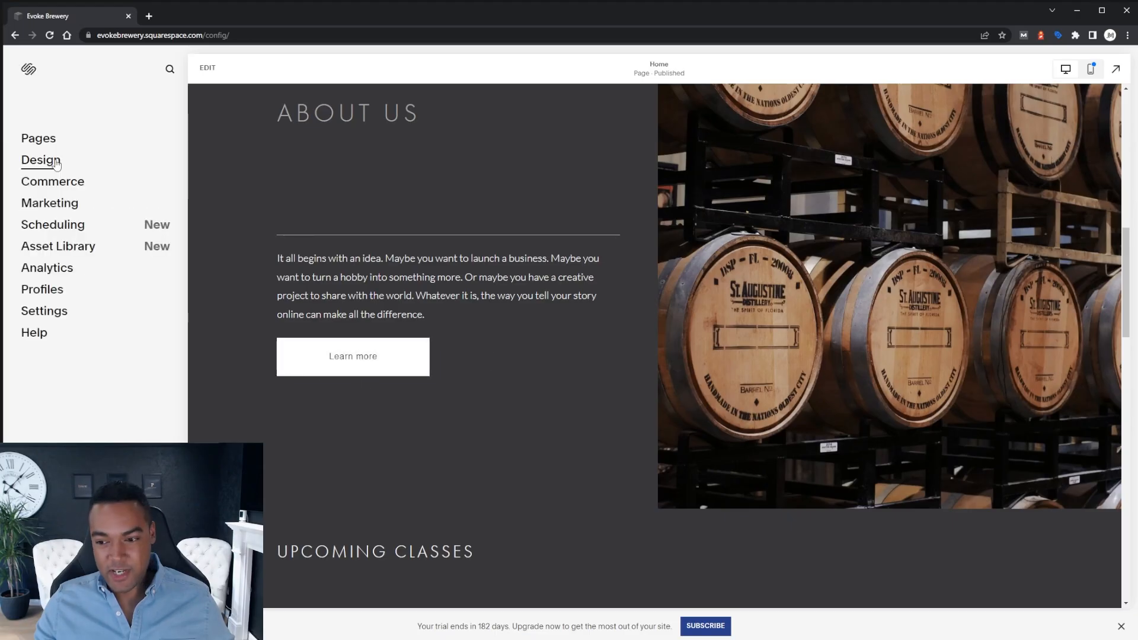
- Open the site-wide button styles and set the primary button font to Futura PT
{"action": "left_click", "coordinate": [57, 164]}
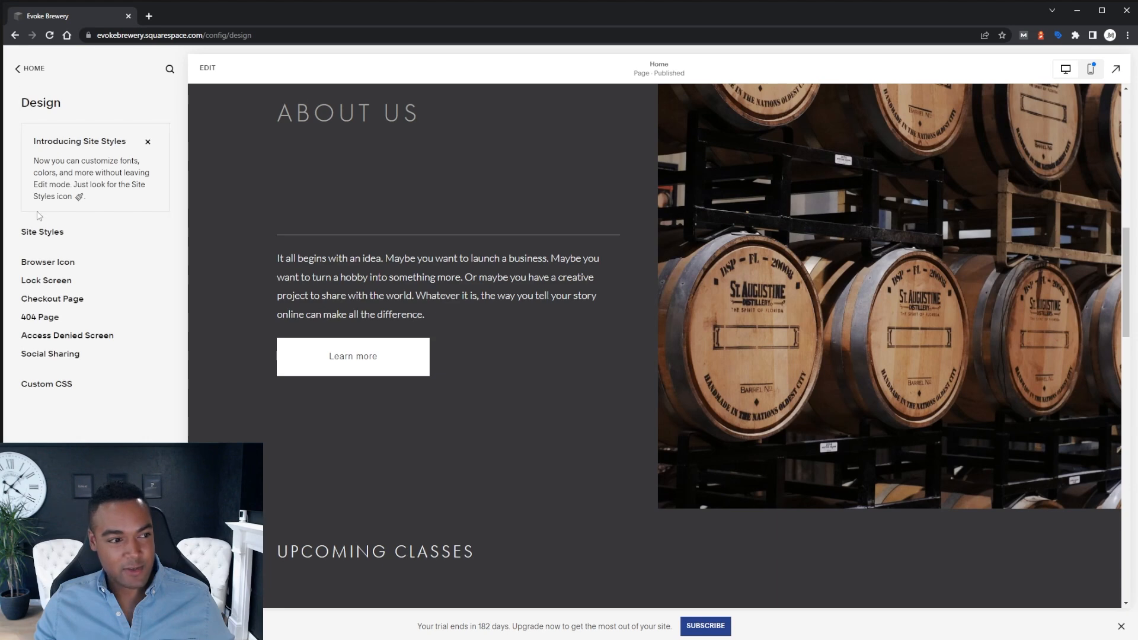
{"action": "left_click", "coordinate": [44, 233]}
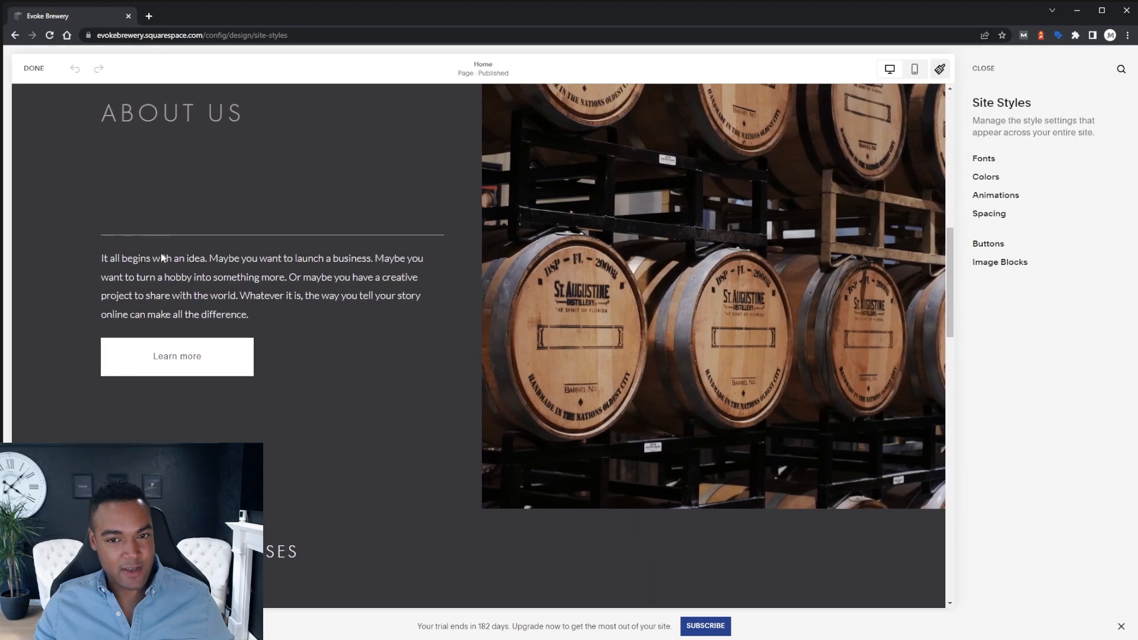
{"action": "left_click", "coordinate": [994, 244]}
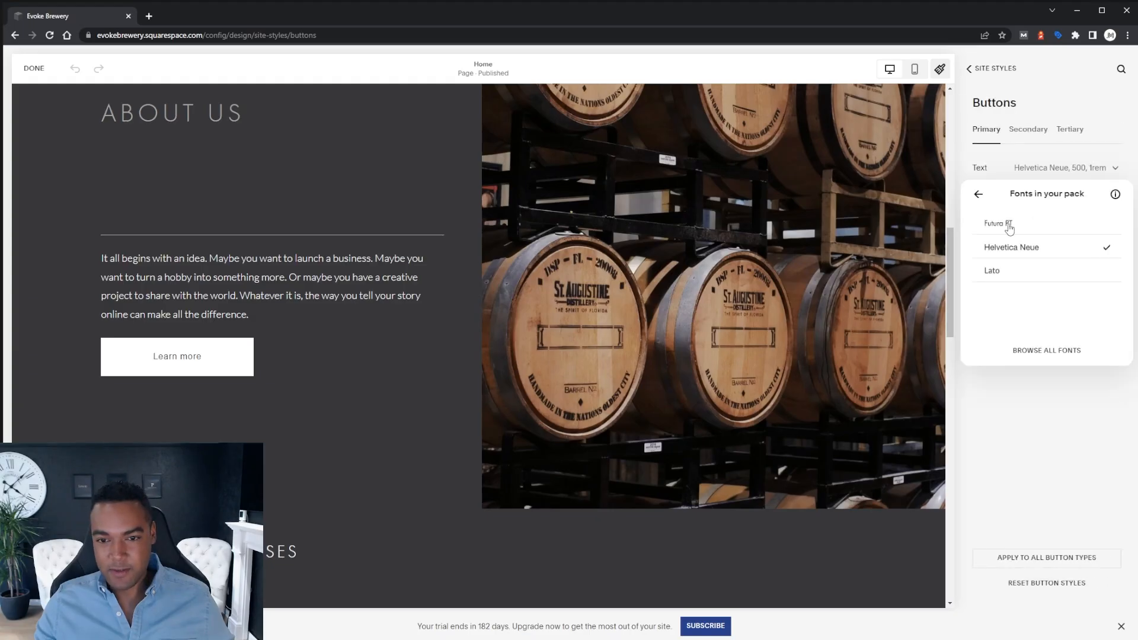
{"action": "left_click", "coordinate": [1001, 224]}
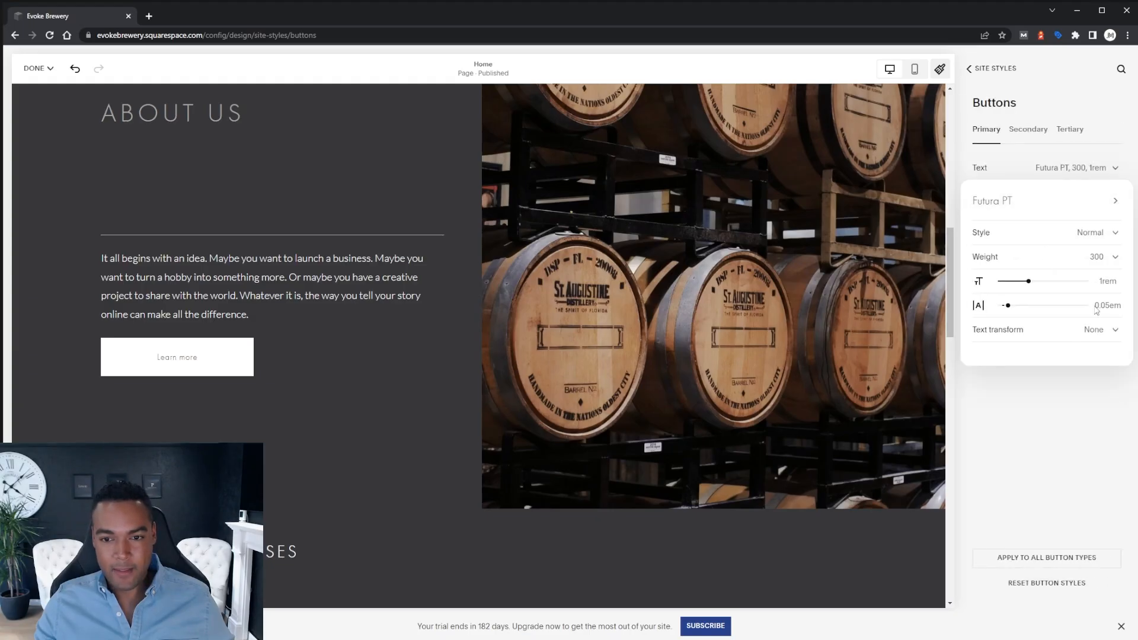
- Set the primary button text to Uppercase with 0.2em letter spacing and a weight of 400
{"action": "left_click", "coordinate": [1101, 331]}
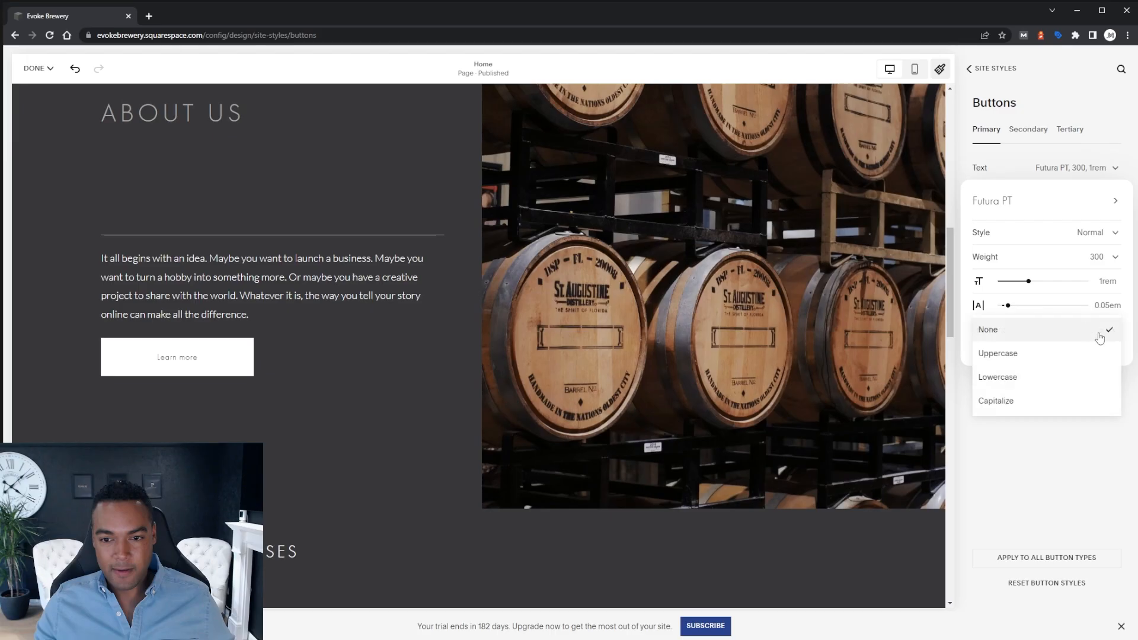
{"action": "left_click", "coordinate": [1012, 354]}
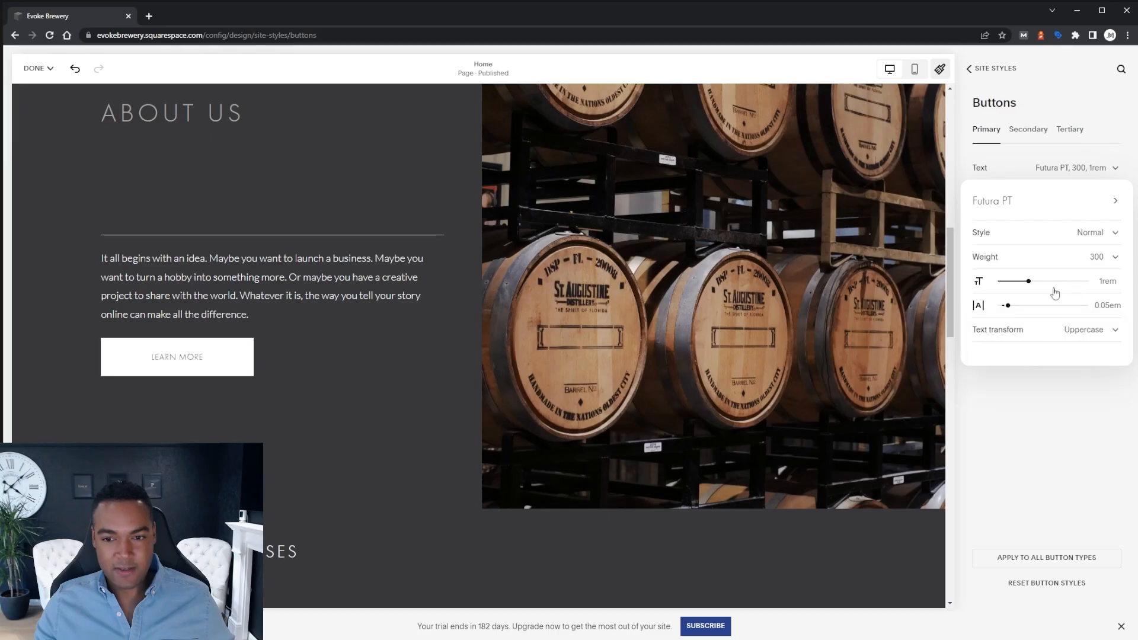
{"action": "left_click_drag", "start_coordinate": [1008, 306], "coordinate": [1012, 306]}
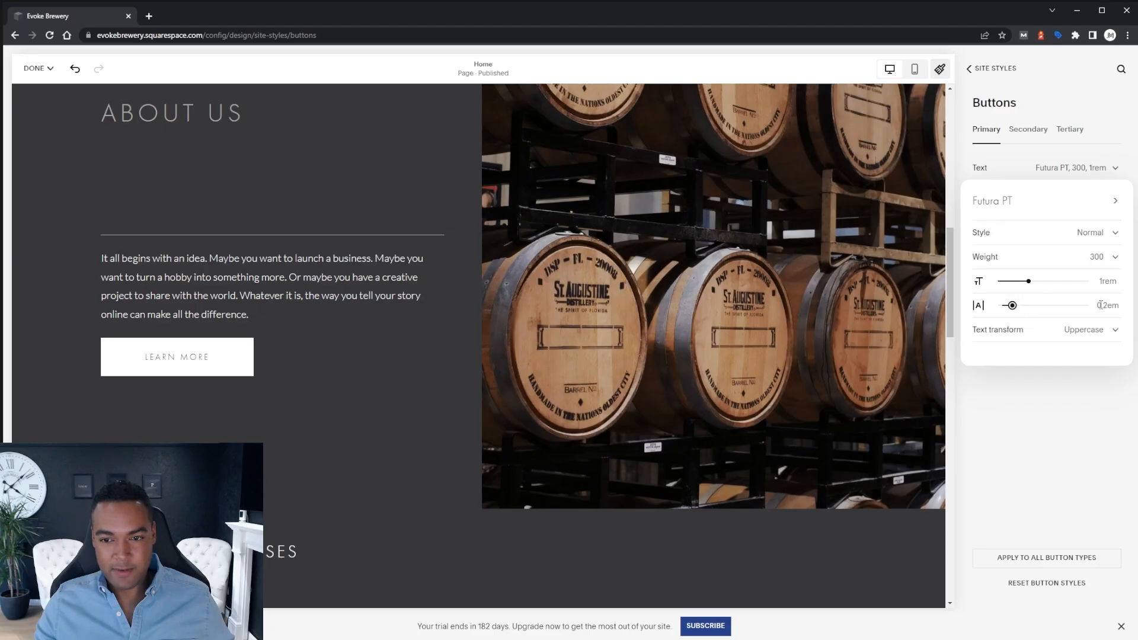
{"action": "left_click", "coordinate": [1096, 256]}
{"action": "left_click", "coordinate": [1032, 287]}
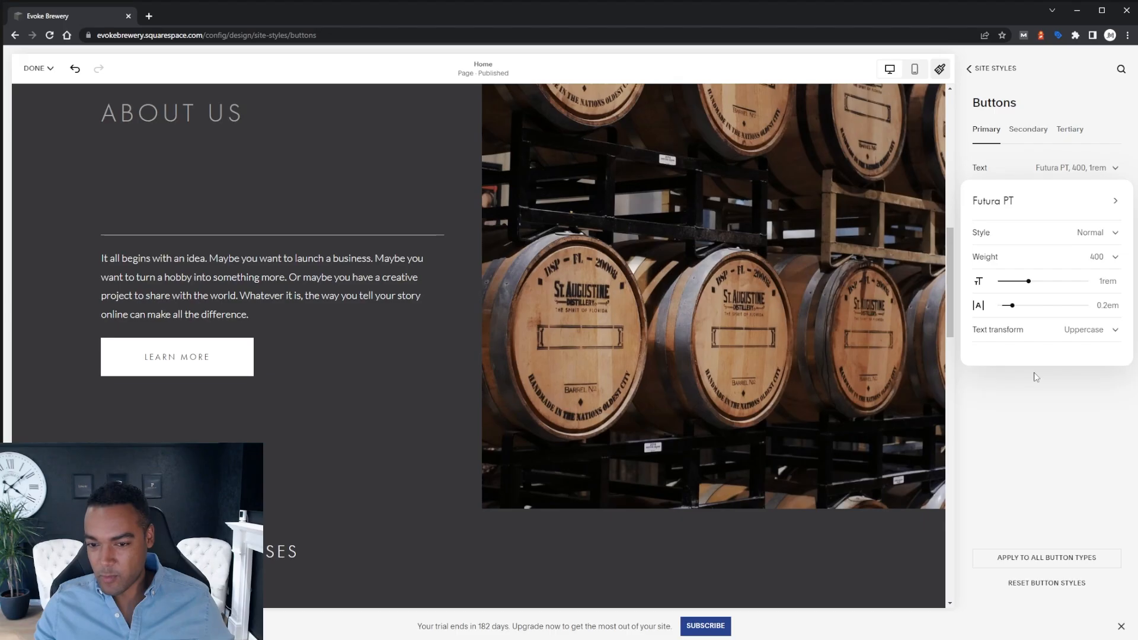
{"action": "left_click", "coordinate": [1044, 393]}
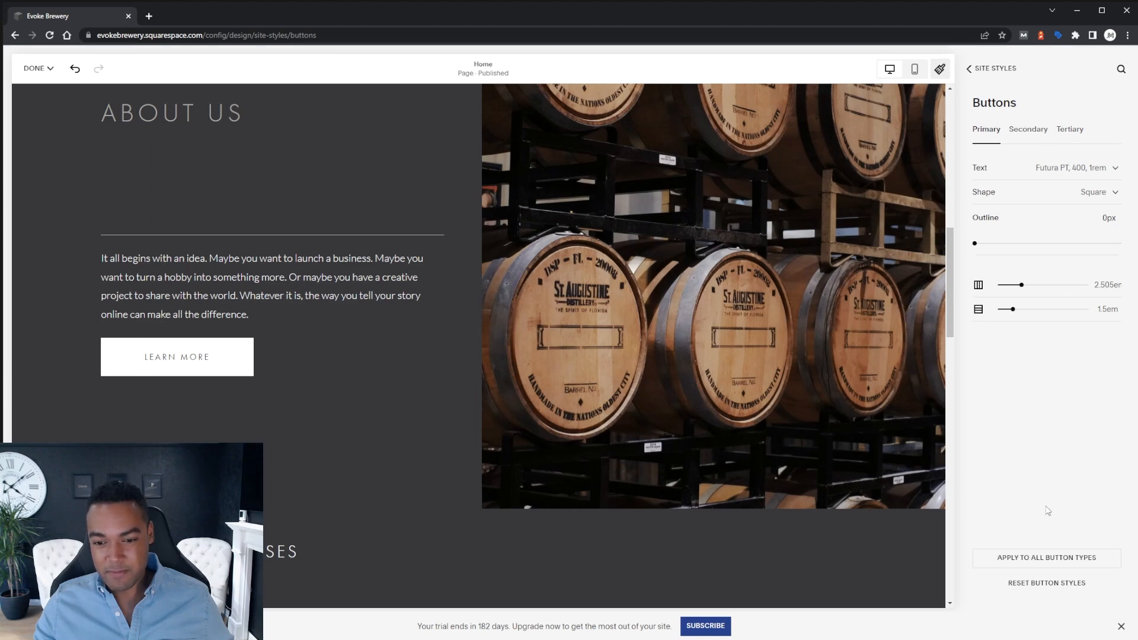
- Apply the primary button style to all button types and check the Secondary and Tertiary button settings
{"action": "left_click", "coordinate": [1033, 563]}
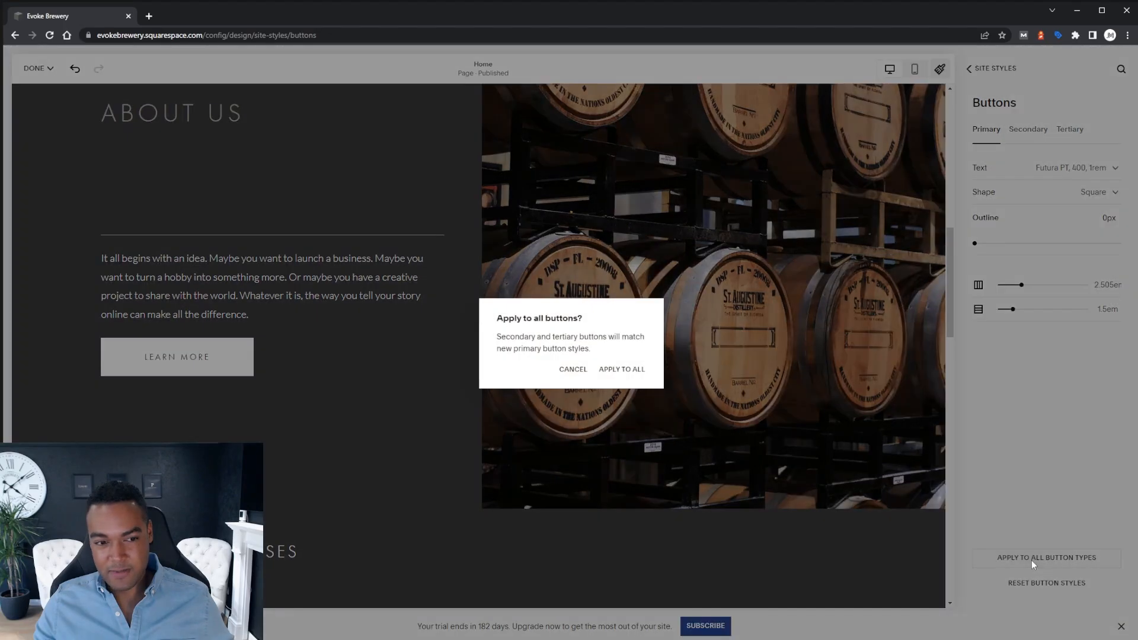
{"action": "left_click", "coordinate": [643, 373]}
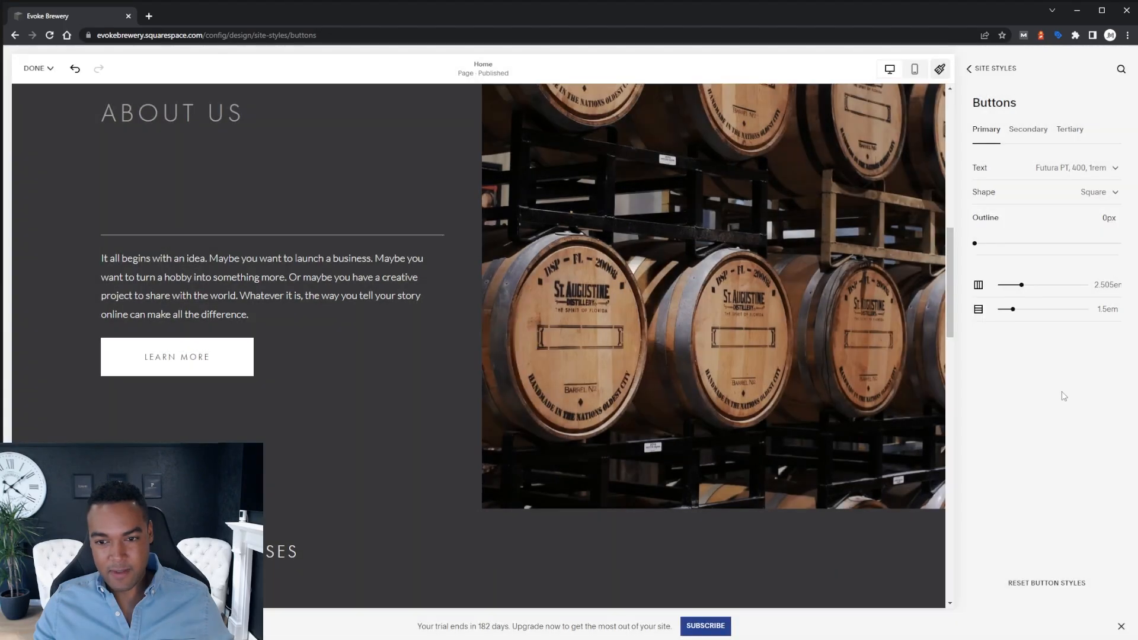
{"action": "left_click", "coordinate": [1030, 132]}
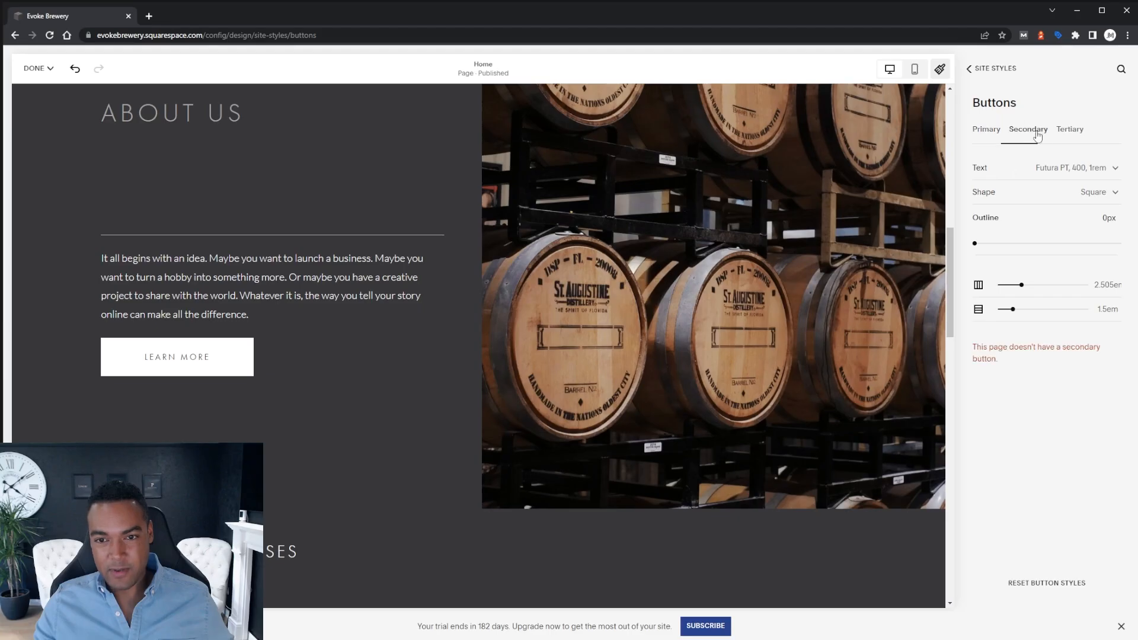
{"action": "left_click", "coordinate": [1066, 130]}
{"action": "left_click", "coordinate": [988, 132]}
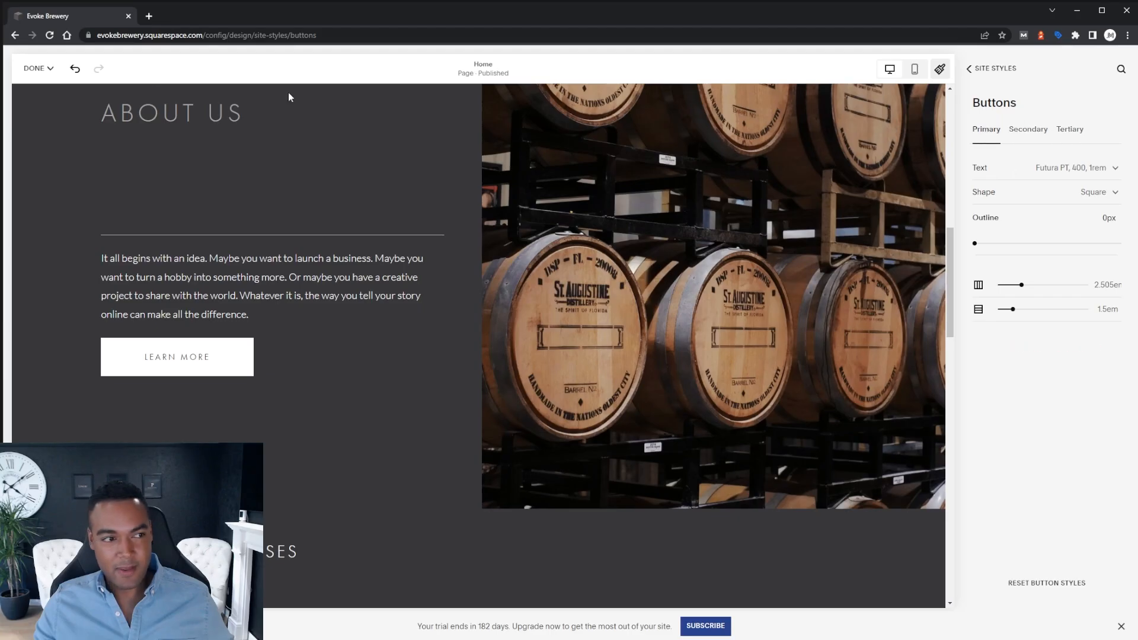
- Save the button style changes, exit Site Styles and check the Learn more button in the About Us section
{"action": "left_click", "coordinate": [60, 77]}
{"action": "left_click", "coordinate": [33, 104]}
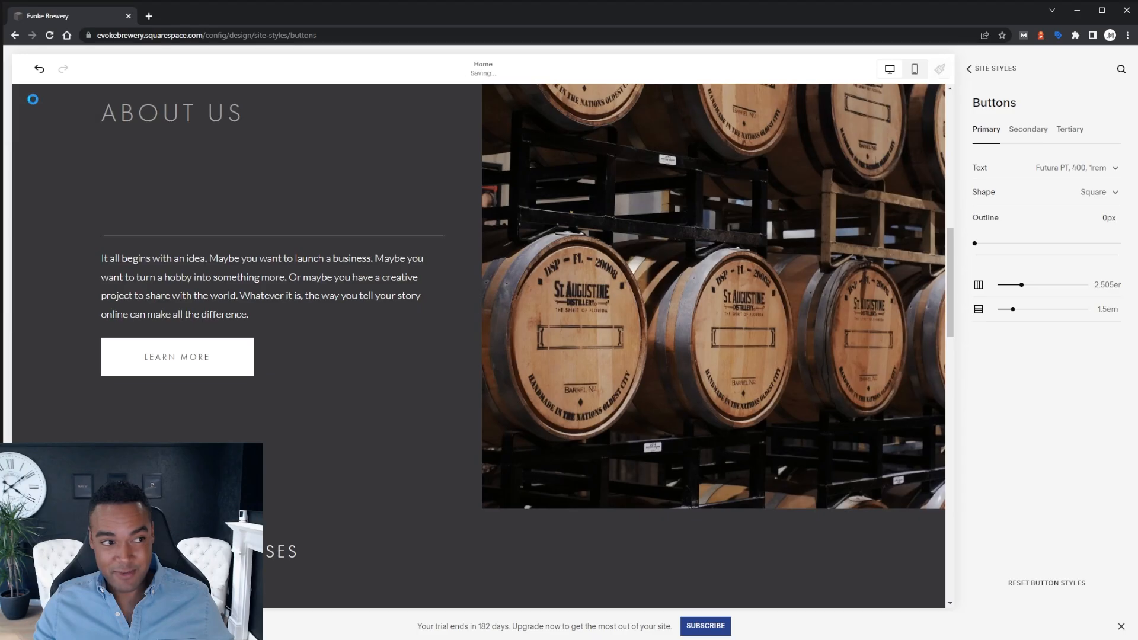
{"action": "scroll", "coordinate": [654, 265], "scroll_direction": "down", "scroll_amount": 6}
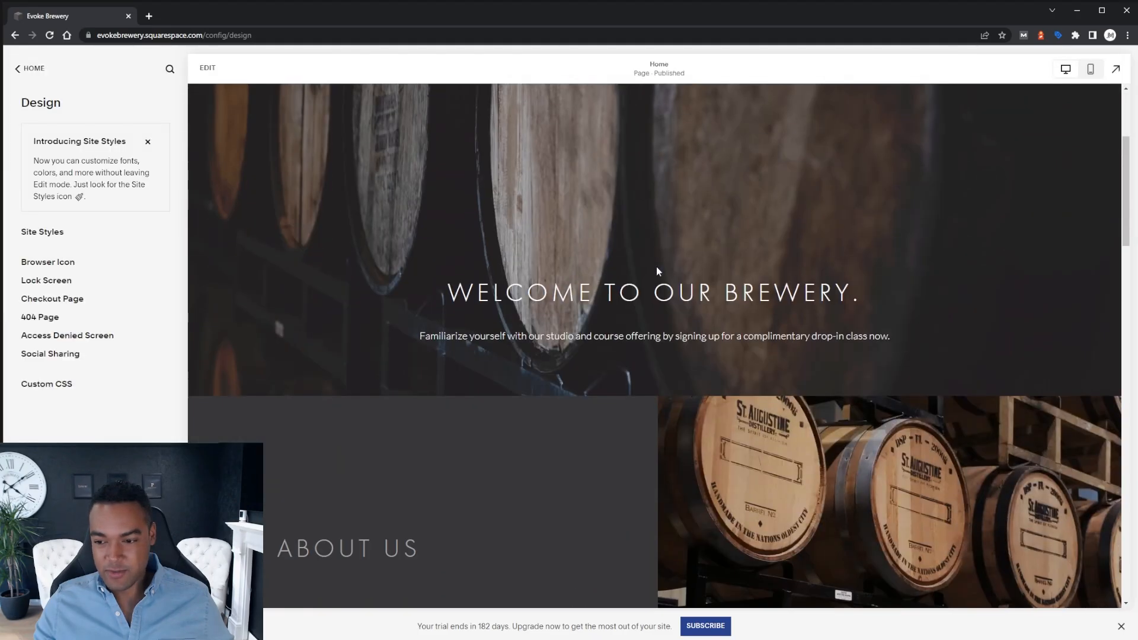
{"action": "scroll", "coordinate": [656, 265], "scroll_direction": "down", "scroll_amount": 2}
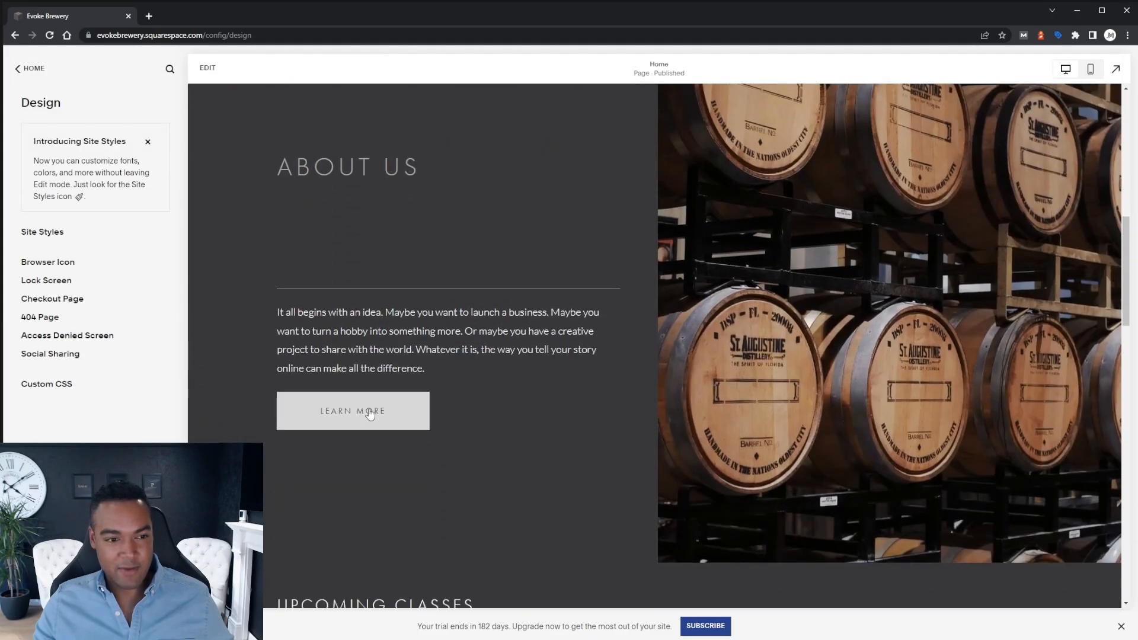
{"action": "scroll", "coordinate": [762, 325], "scroll_direction": "up", "scroll_amount": 1}
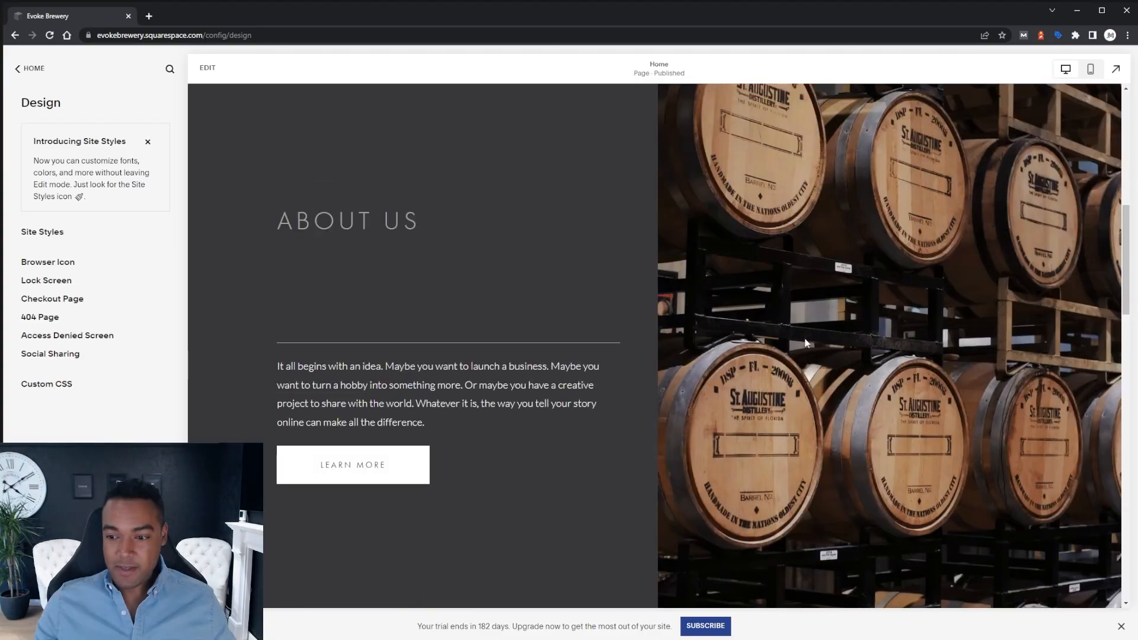
- Edit the Home page and delete the Upcoming Classes section
{"action": "scroll", "coordinate": [806, 336], "scroll_direction": "down", "scroll_amount": 4}
{"action": "scroll", "coordinate": [806, 336], "scroll_direction": "down", "scroll_amount": 5}
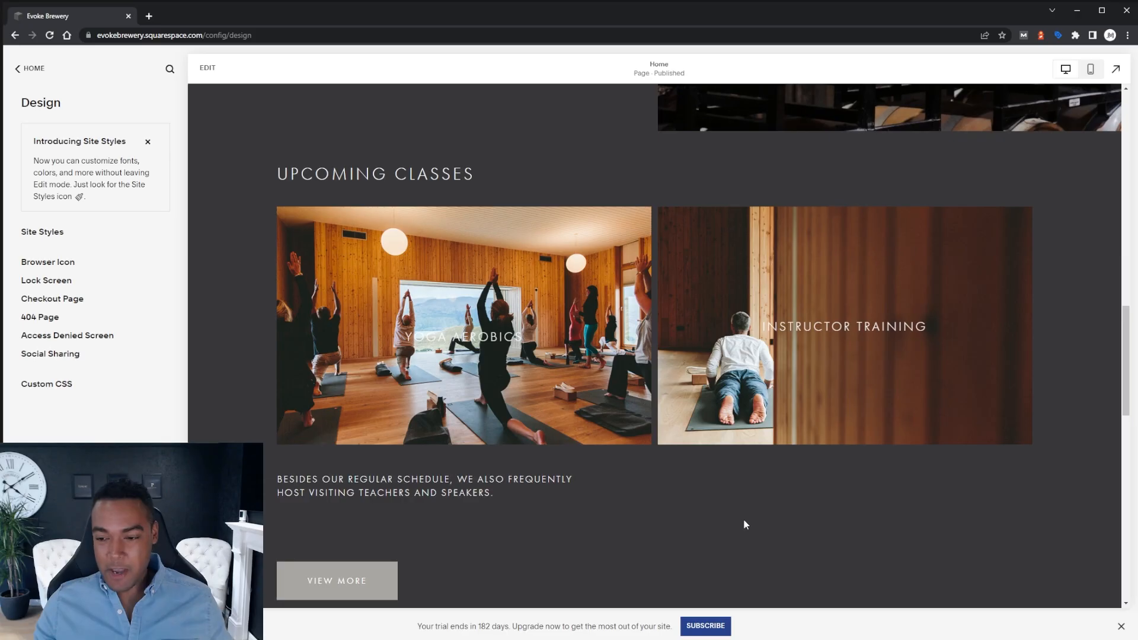
{"action": "left_click", "coordinate": [744, 521]}
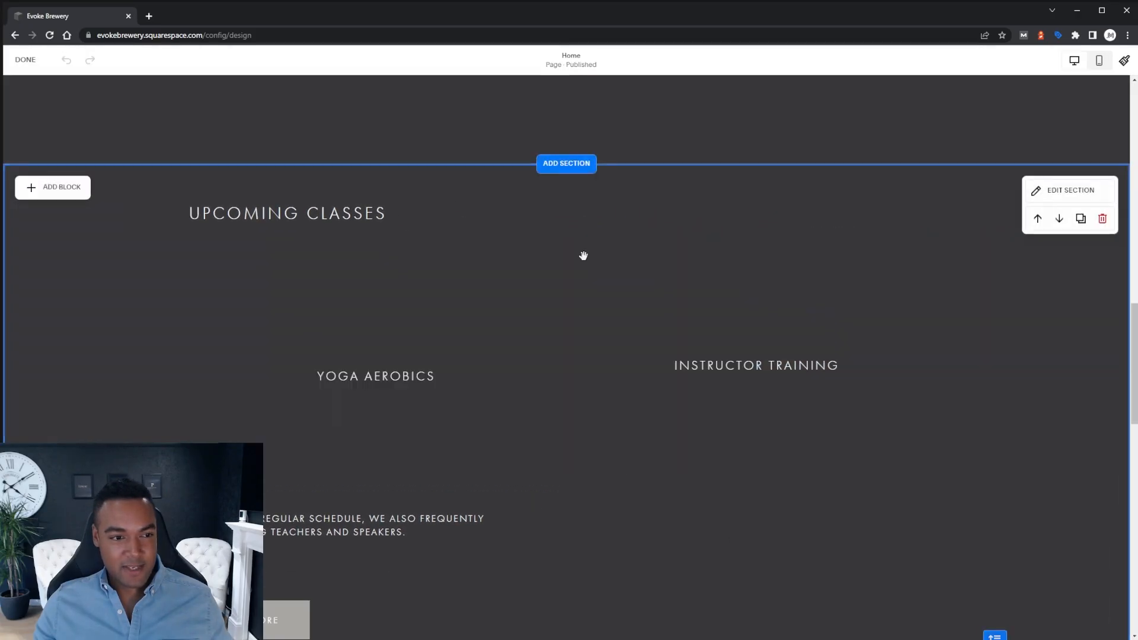
{"action": "scroll", "coordinate": [905, 245], "scroll_direction": "down", "scroll_amount": 4}
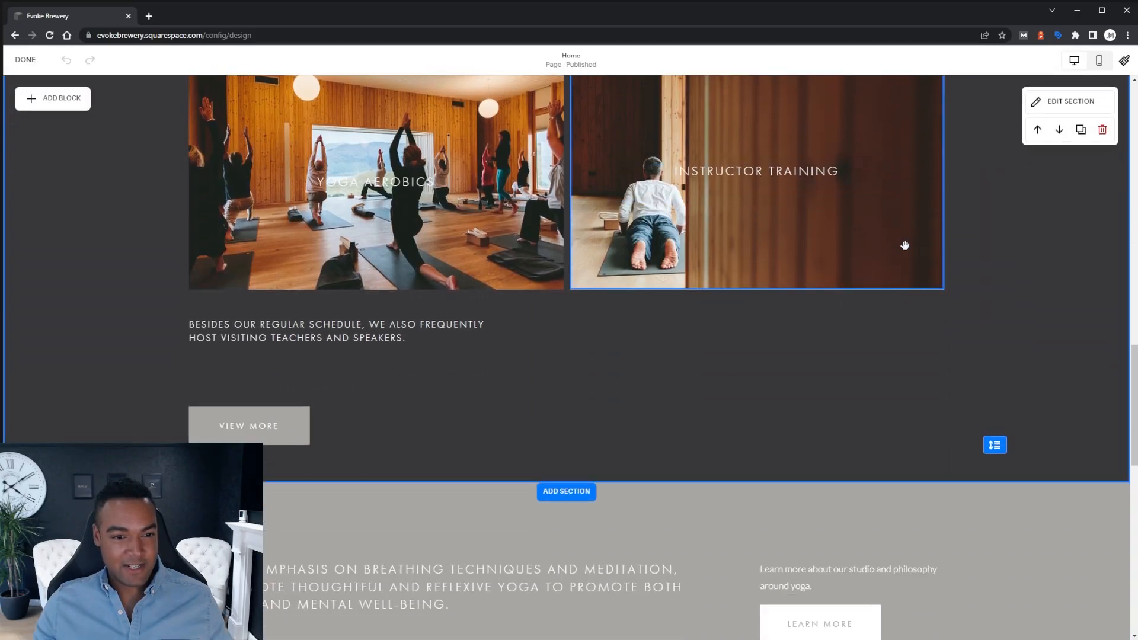
{"action": "scroll", "coordinate": [905, 246], "scroll_direction": "up", "scroll_amount": 3}
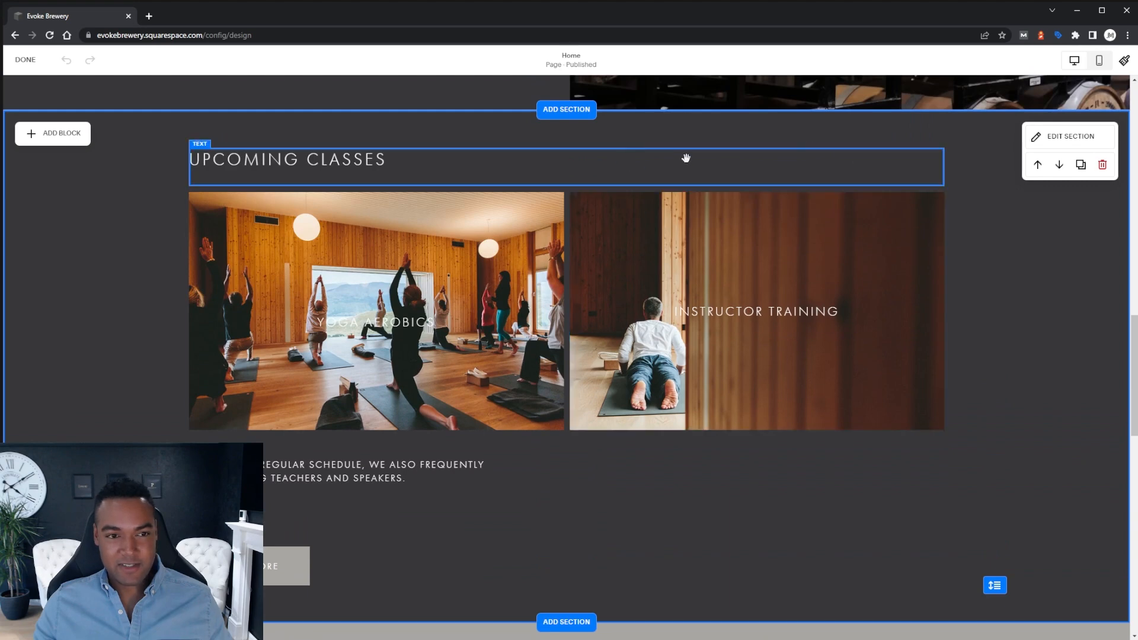
{"action": "left_click", "coordinate": [1101, 167]}
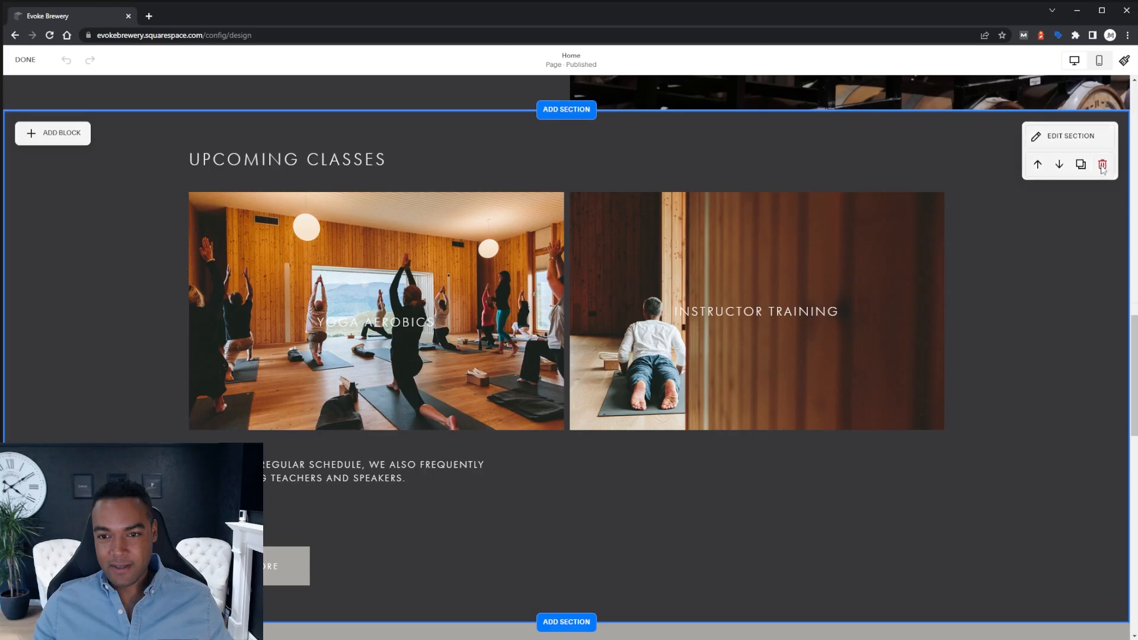
{"action": "left_click", "coordinate": [630, 369]}
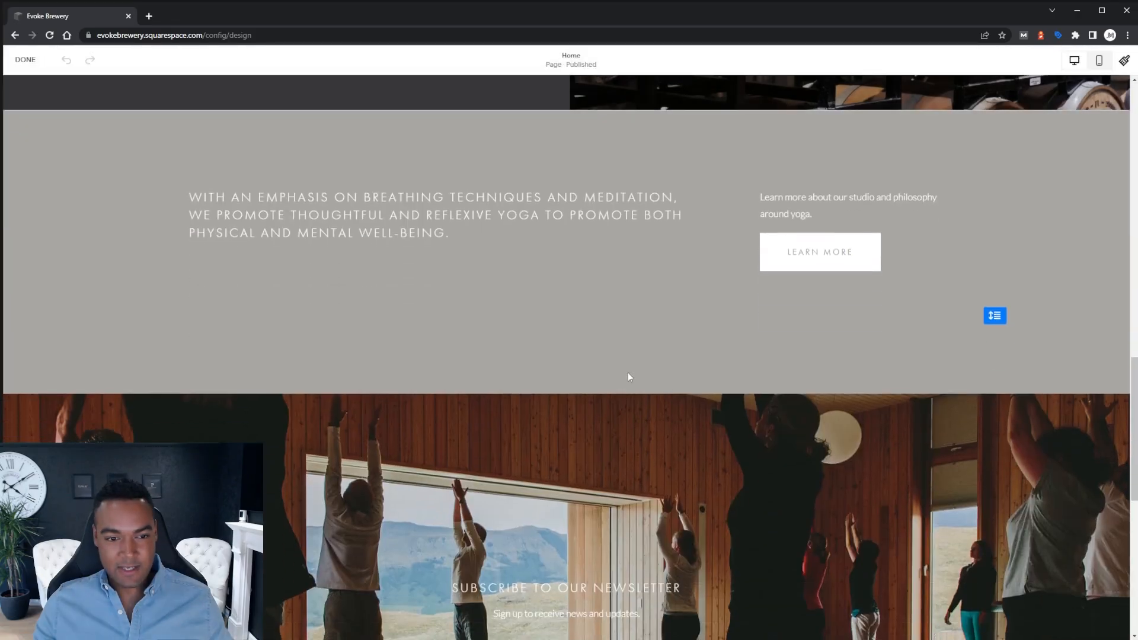
- Remove the newsletter signup block from the yoga photo section near the end of the Home page
{"action": "scroll", "coordinate": [628, 372], "scroll_direction": "up", "scroll_amount": 2}
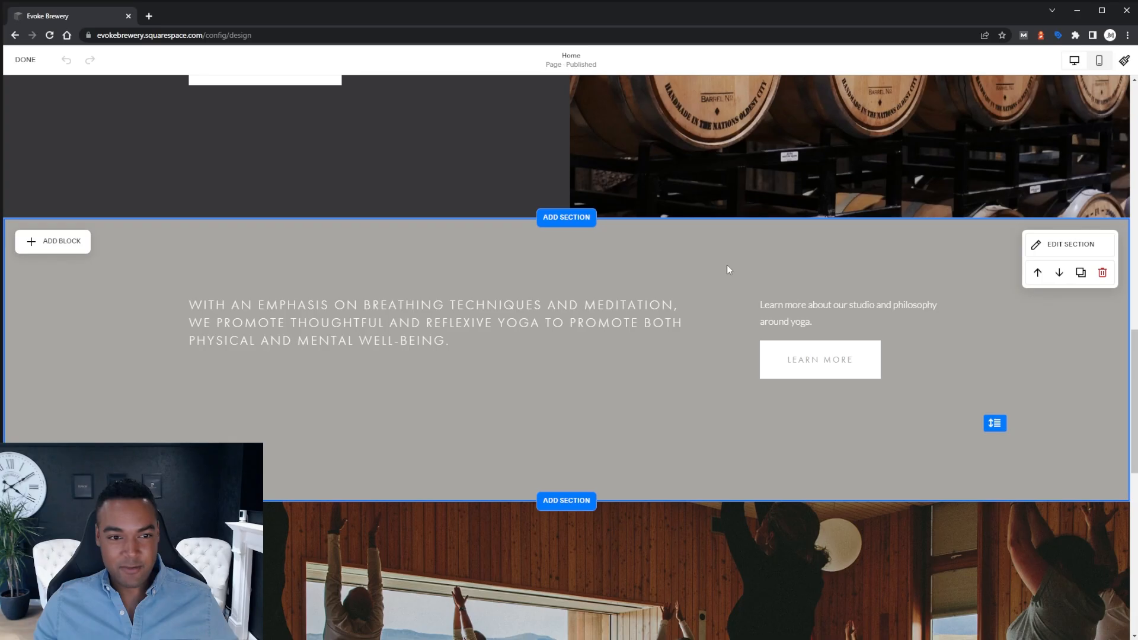
{"action": "scroll", "coordinate": [728, 269], "scroll_direction": "down", "scroll_amount": 5}
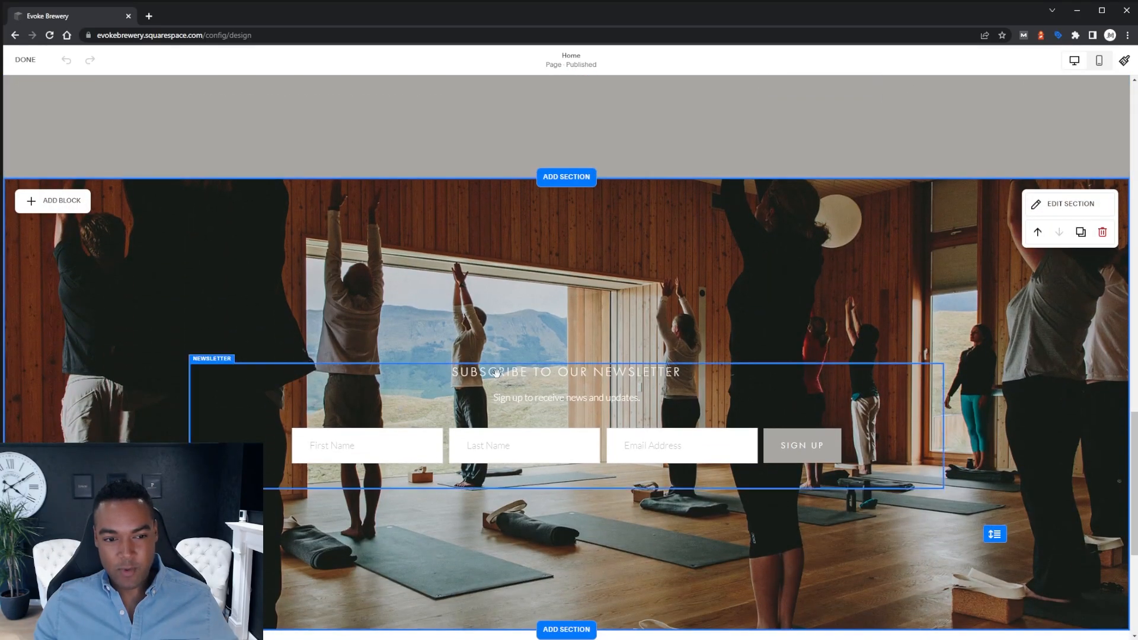
{"action": "left_click", "coordinate": [591, 397]}
{"action": "left_click", "coordinate": [268, 340]}
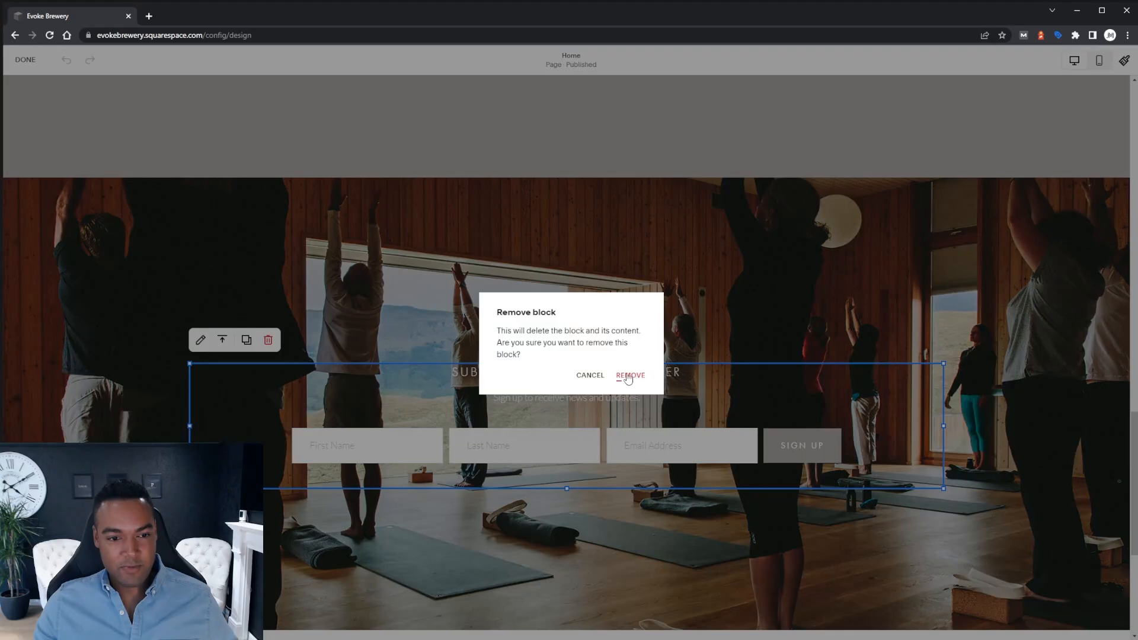
{"action": "left_click", "coordinate": [629, 376]}
- Add a text block to the yoga photo section and widen it across the full content width
{"action": "left_click", "coordinate": [63, 205]}
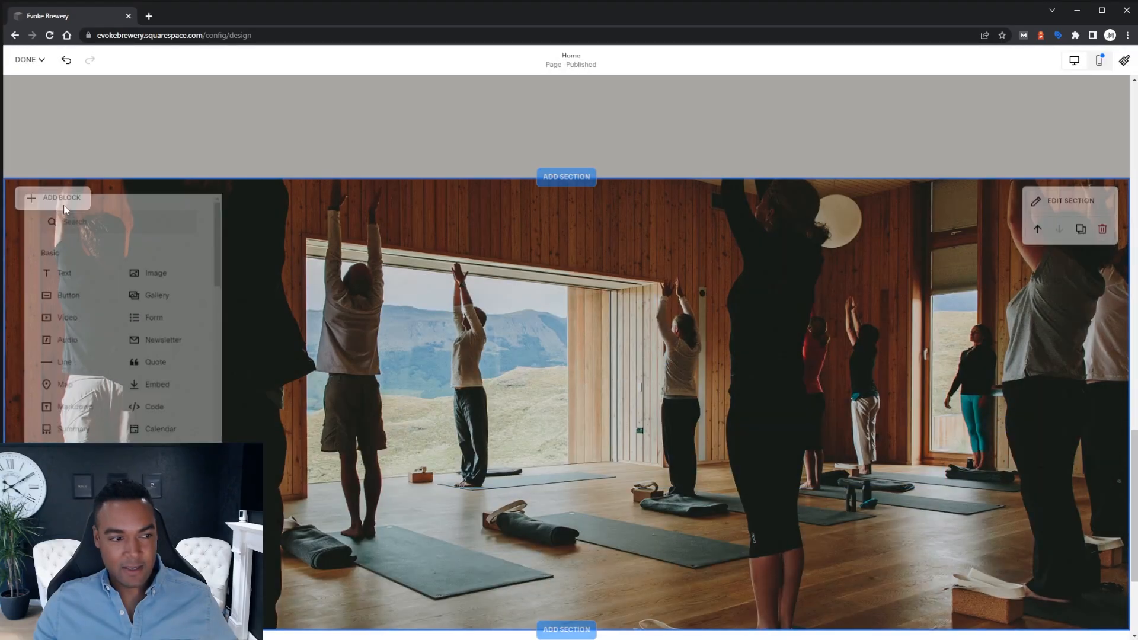
{"action": "left_click", "coordinate": [62, 268]}
{"action": "left_click_drag", "start_coordinate": [373, 422], "coordinate": [942, 423]}
- Write "INCREDIBLE REFRESHING TASTE" in the new text block, replacing a first draft reading "BREWED FRESH"
{"action": "left_click", "coordinate": [312, 400]}
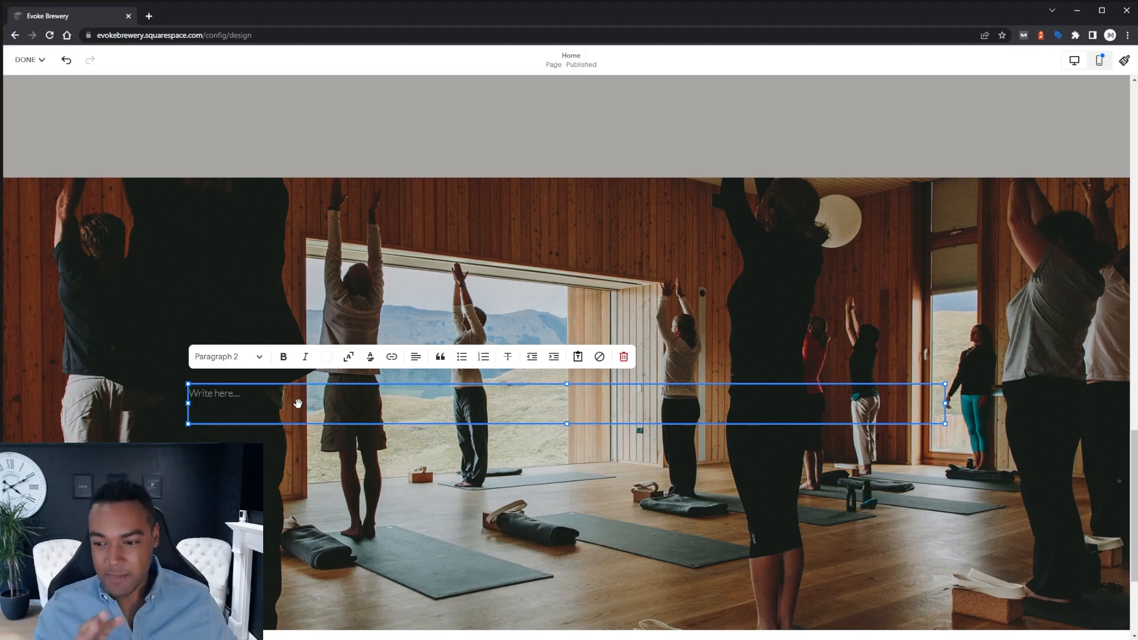
{"action": "type", "text": "BREWED FRESH"}
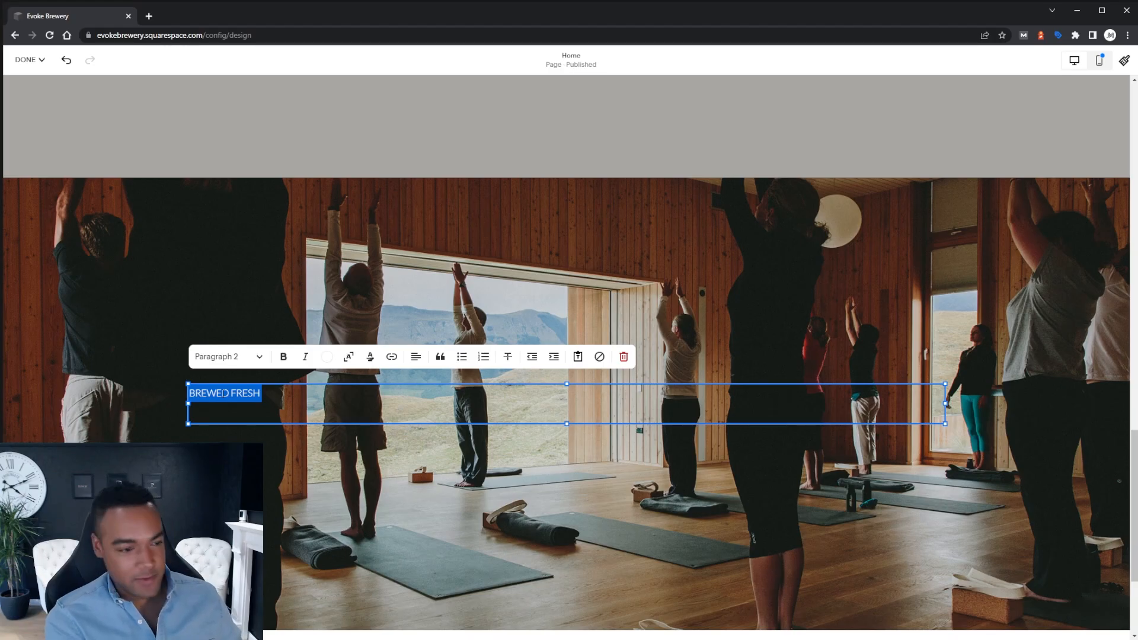
{"action": "type", "text": "INCREDIB"}
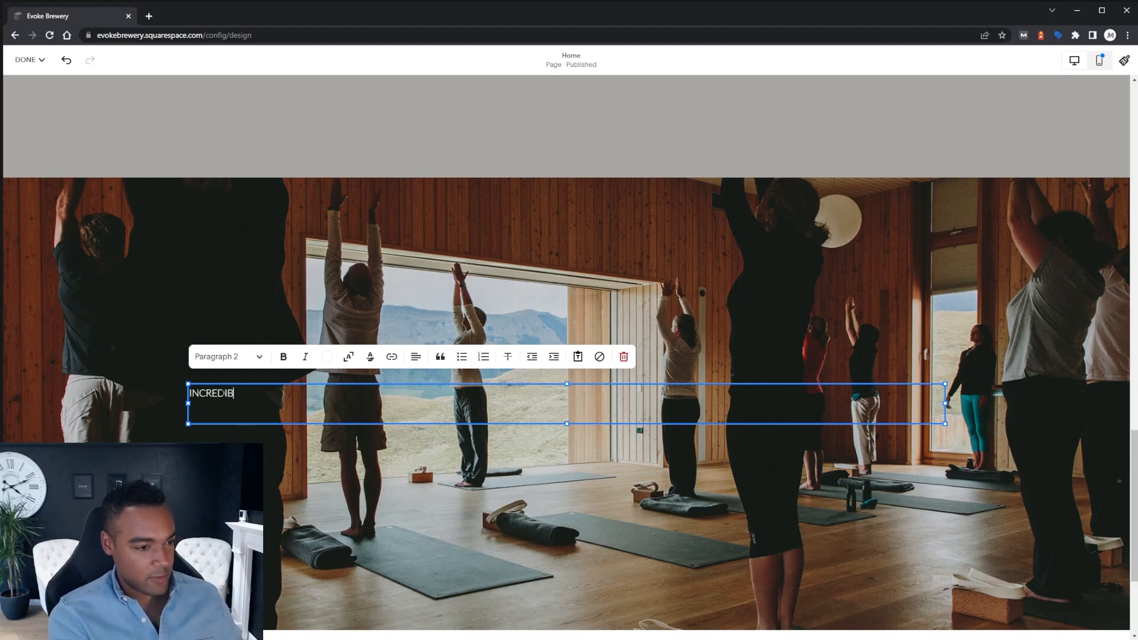
{"action": "type", "text": "LE REFRE"}
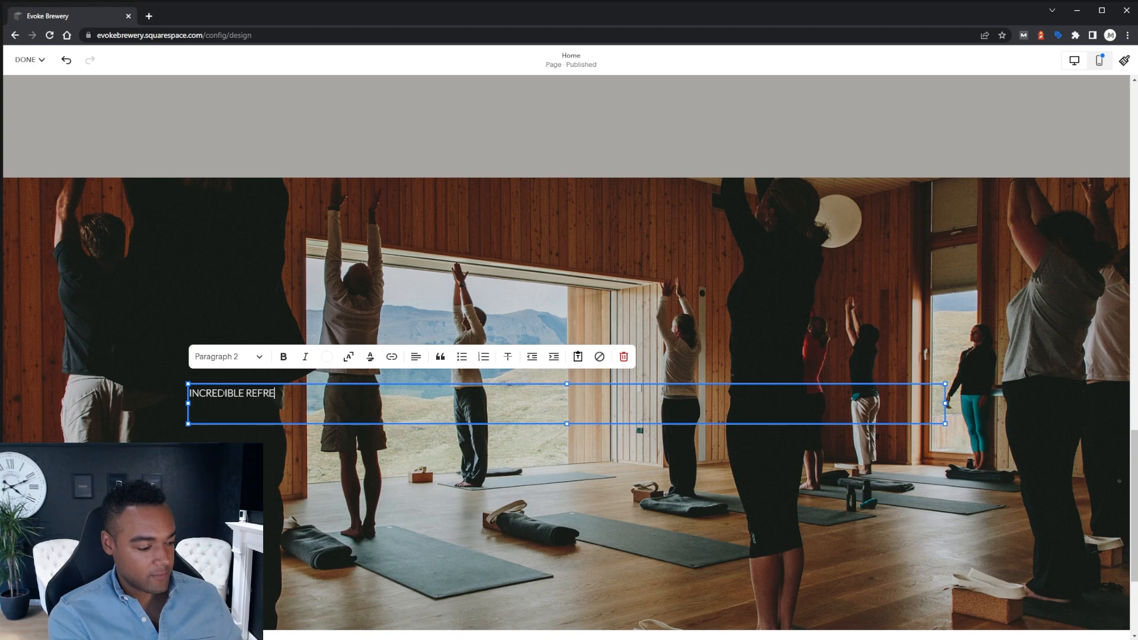
{"action": "type", "text": "SHING TASTE"}
- Format the text as a centred Heading 1 and try the scale-text option before turning it off again
{"action": "key", "text": "ctrl+a"}
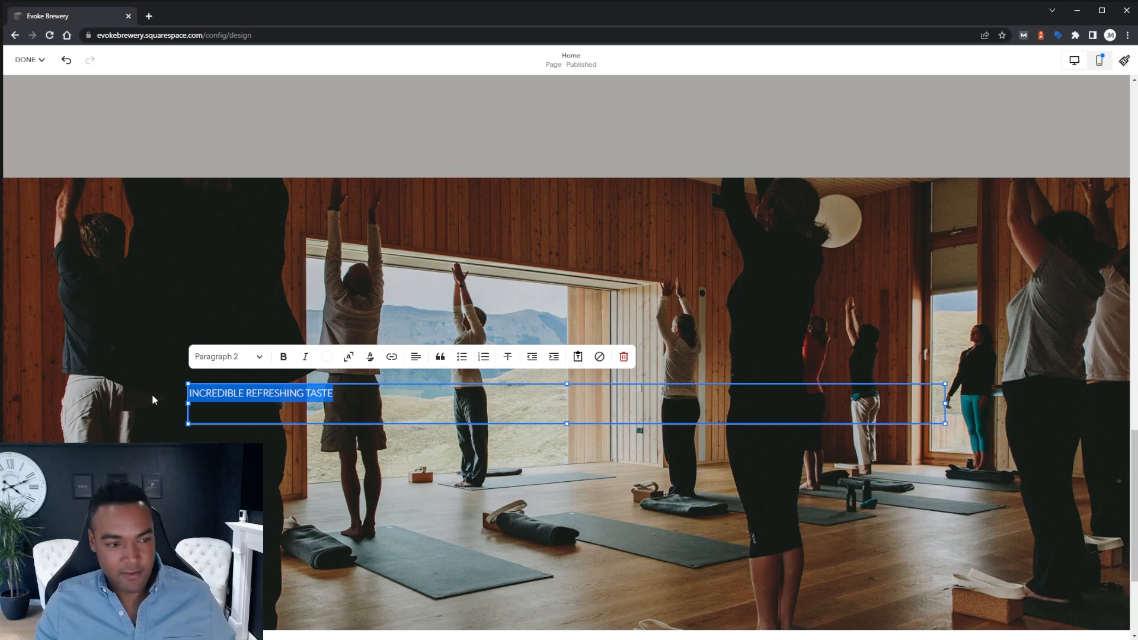
{"action": "left_click", "coordinate": [249, 357]}
{"action": "left_click", "coordinate": [240, 379]}
{"action": "left_click", "coordinate": [416, 356]}
{"action": "left_click", "coordinate": [419, 385]}
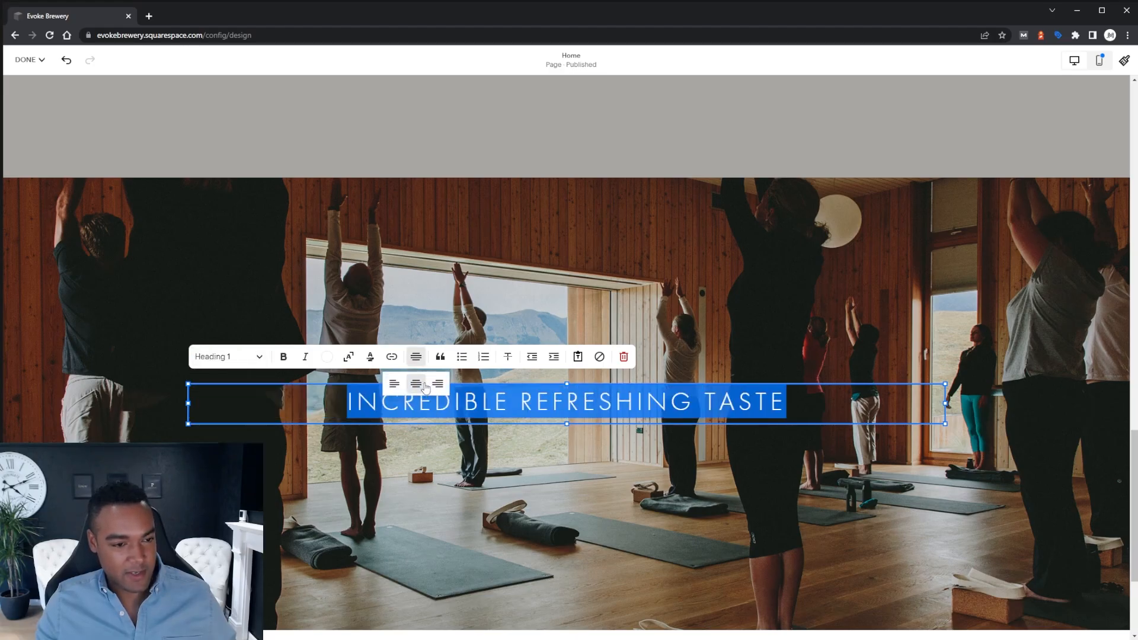
{"action": "left_click", "coordinate": [349, 358]}
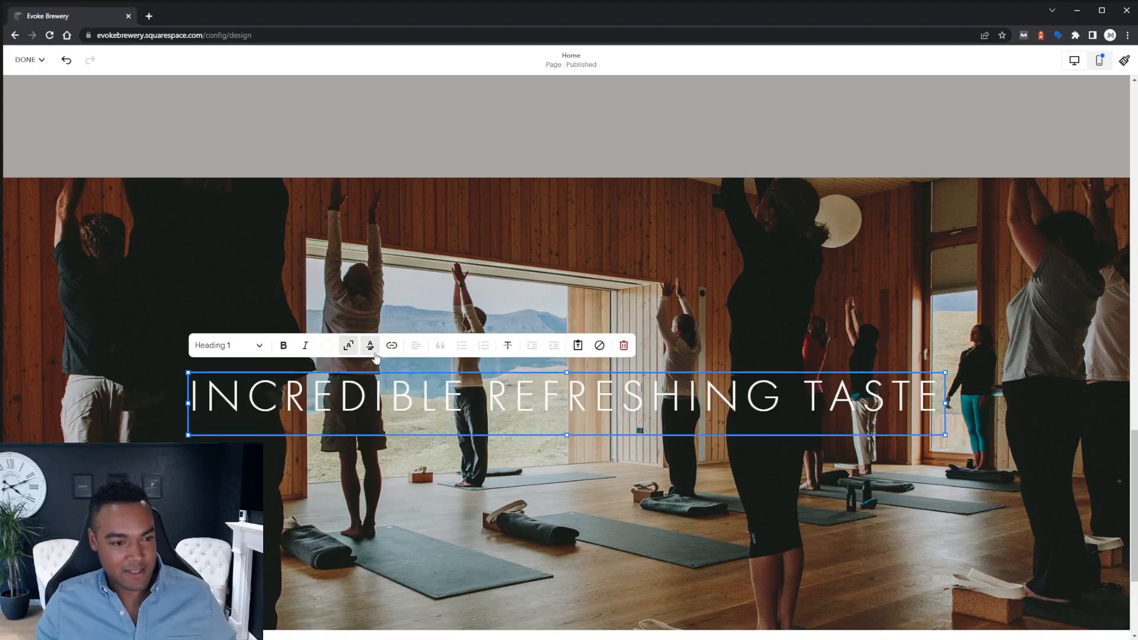
{"action": "left_click", "coordinate": [348, 346]}
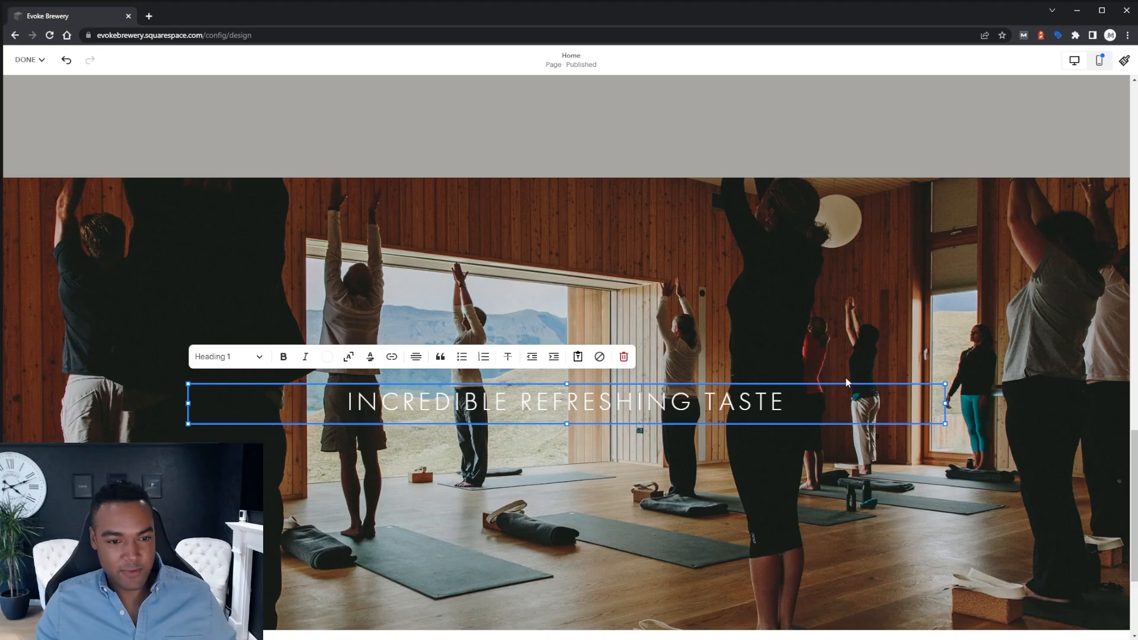
- Edit the yoga photo section, looking through its colour themes and setting the background overlay opacity to 46%
{"action": "left_click", "coordinate": [754, 320]}
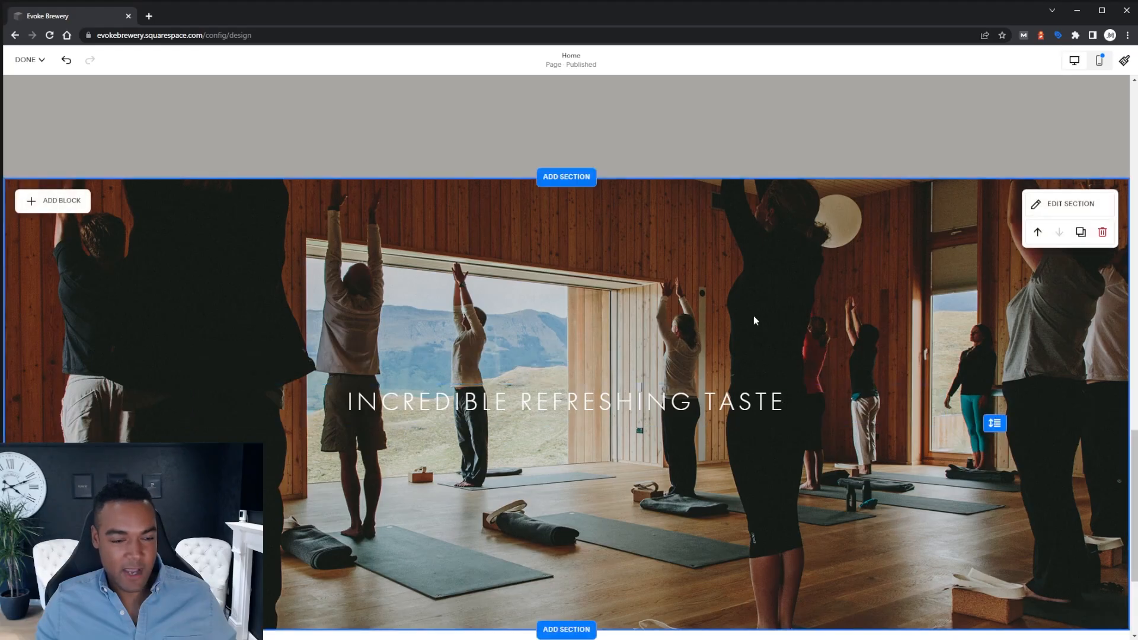
{"action": "left_click", "coordinate": [1060, 208]}
{"action": "left_click", "coordinate": [1063, 301]}
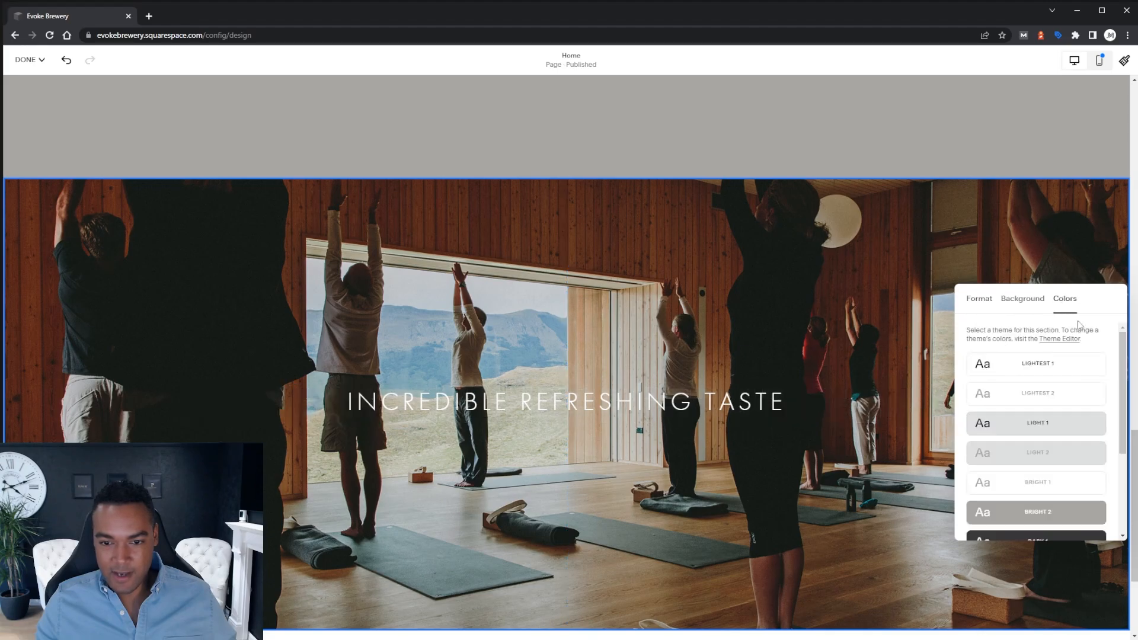
{"action": "scroll", "coordinate": [1070, 391], "scroll_direction": "down", "scroll_amount": 3}
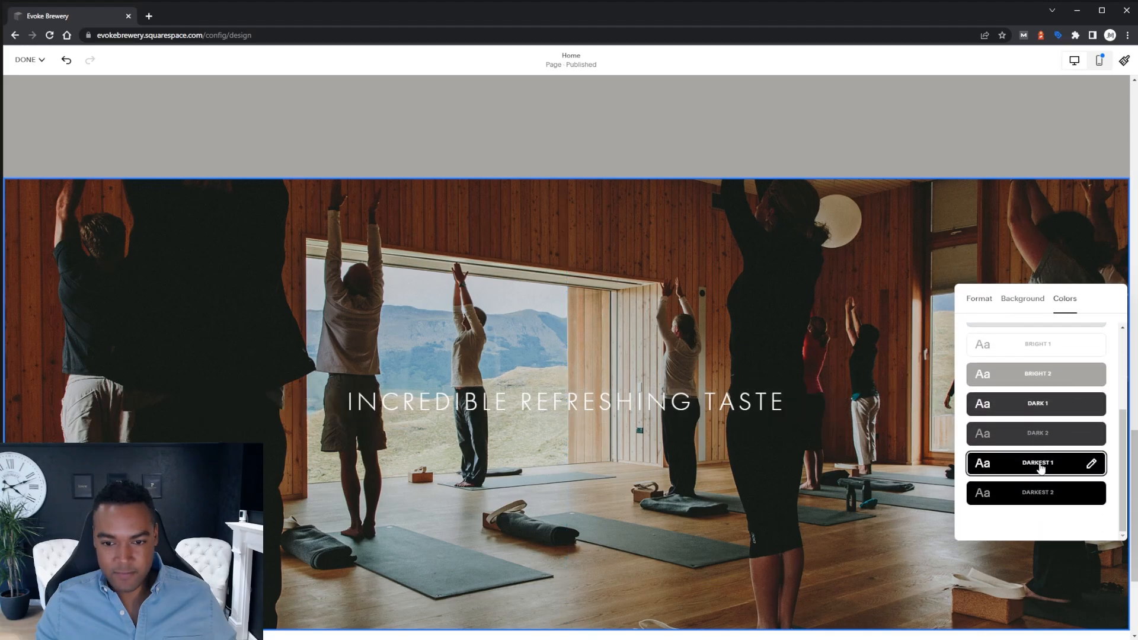
{"action": "left_click", "coordinate": [1019, 303]}
{"action": "scroll", "coordinate": [1046, 432], "scroll_direction": "down", "scroll_amount": 1}
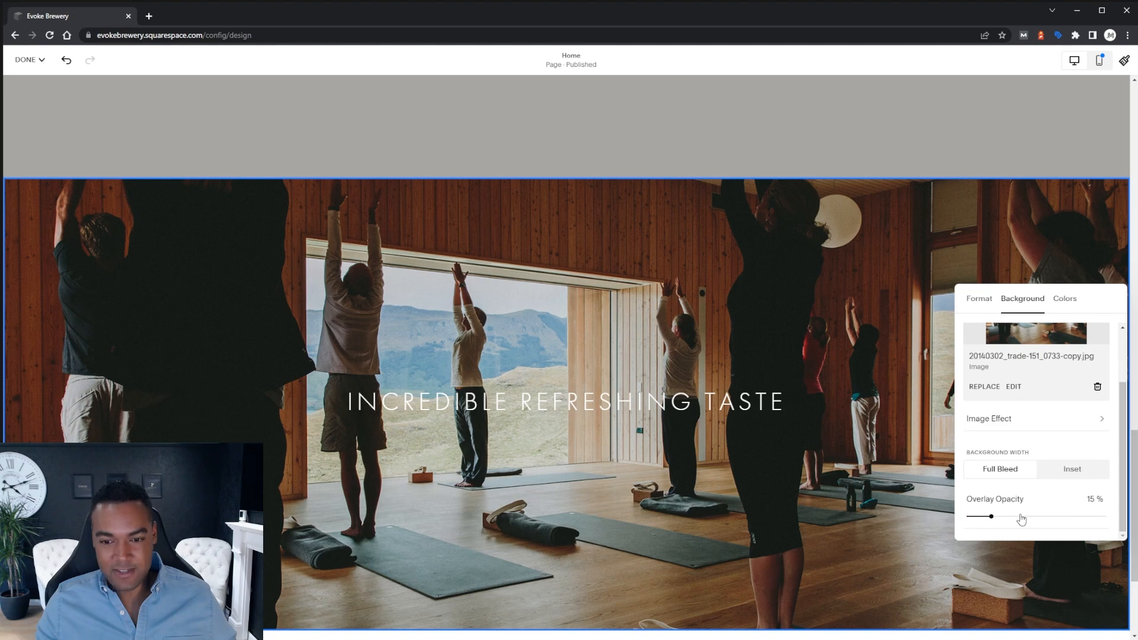
{"action": "left_click", "coordinate": [1021, 520]}
{"action": "left_click_drag", "start_coordinate": [1020, 517], "coordinate": [1033, 516]}
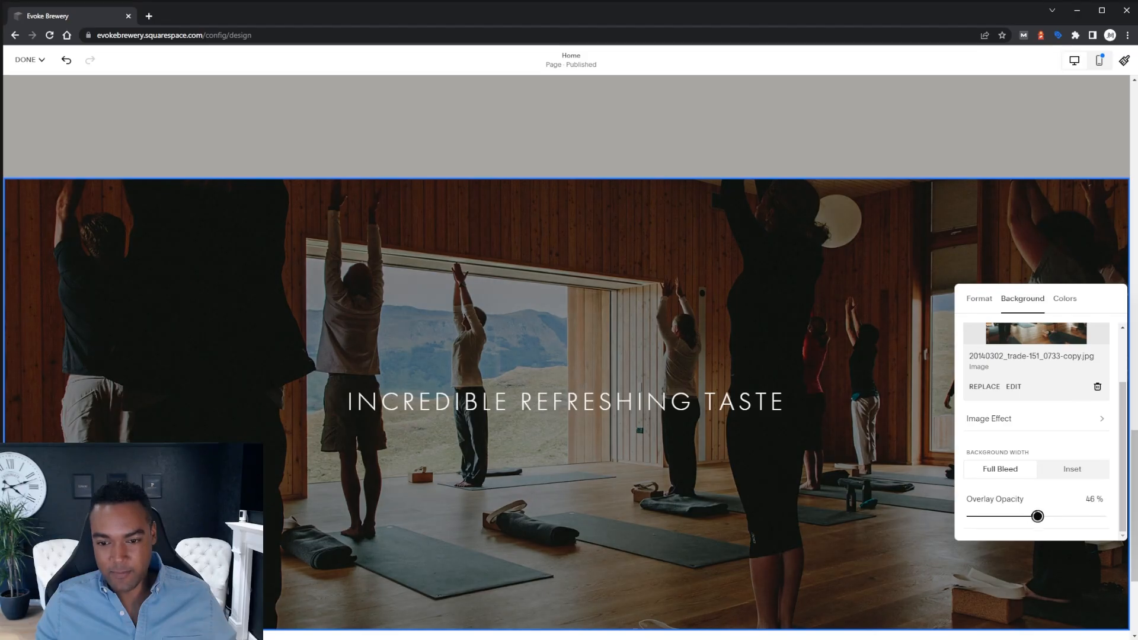
- Delete the section's yoga background image and search the free stock images for "beer"
{"action": "scroll", "coordinate": [1044, 381], "scroll_direction": "up", "scroll_amount": 2}
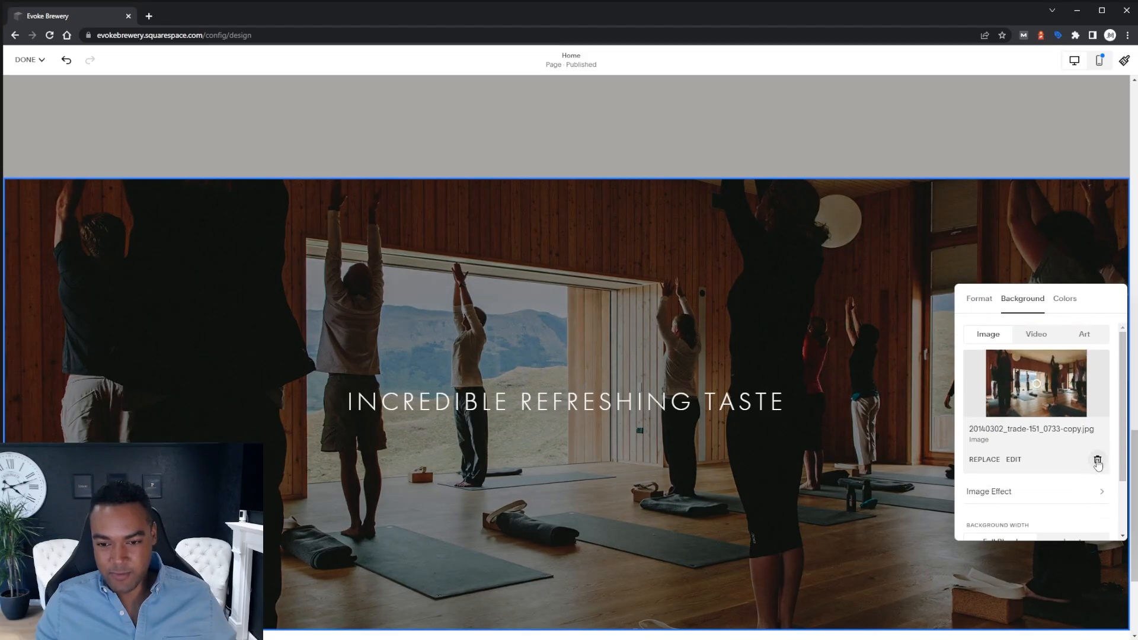
{"action": "left_click", "coordinate": [1096, 460]}
{"action": "left_click", "coordinate": [1043, 377]}
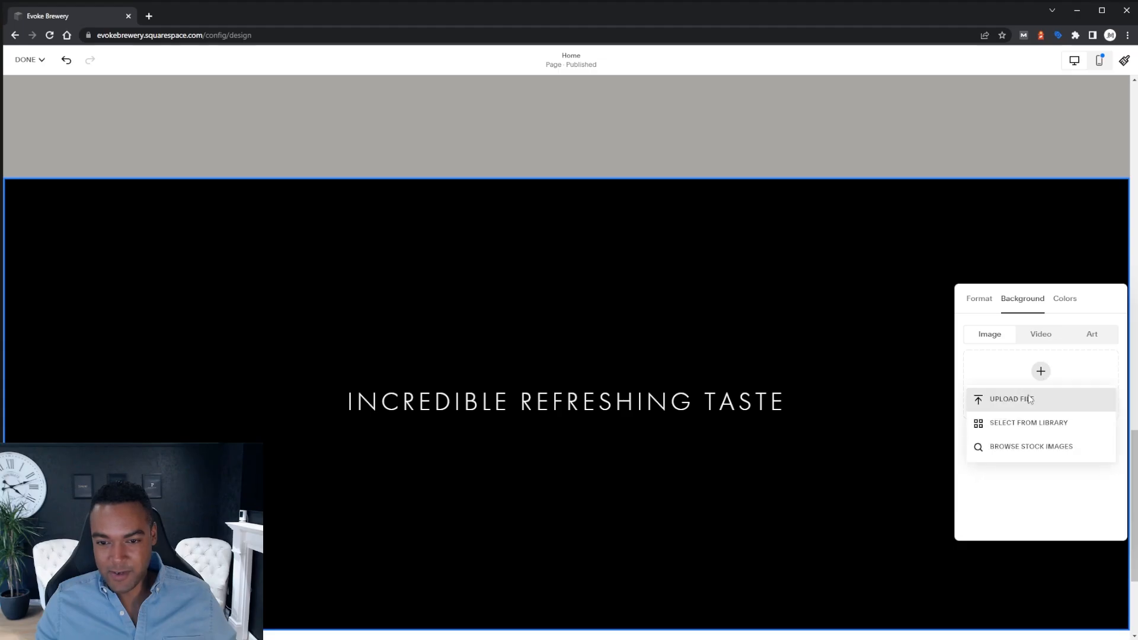
{"action": "left_click", "coordinate": [1034, 423]}
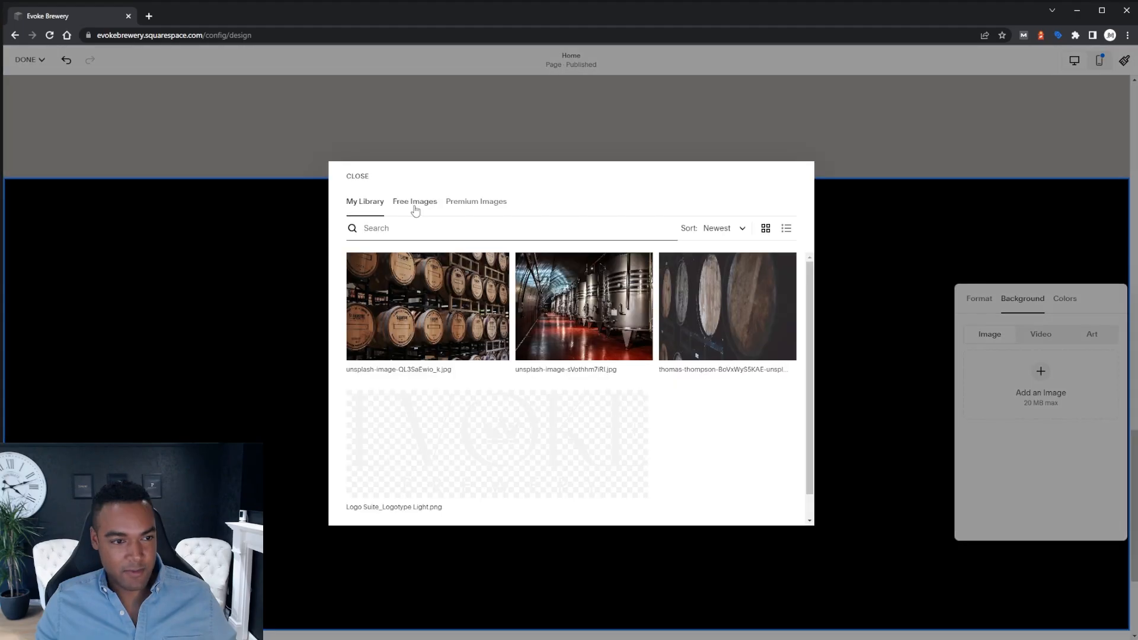
{"action": "left_click", "coordinate": [416, 215]}
{"action": "left_click", "coordinate": [421, 231]}
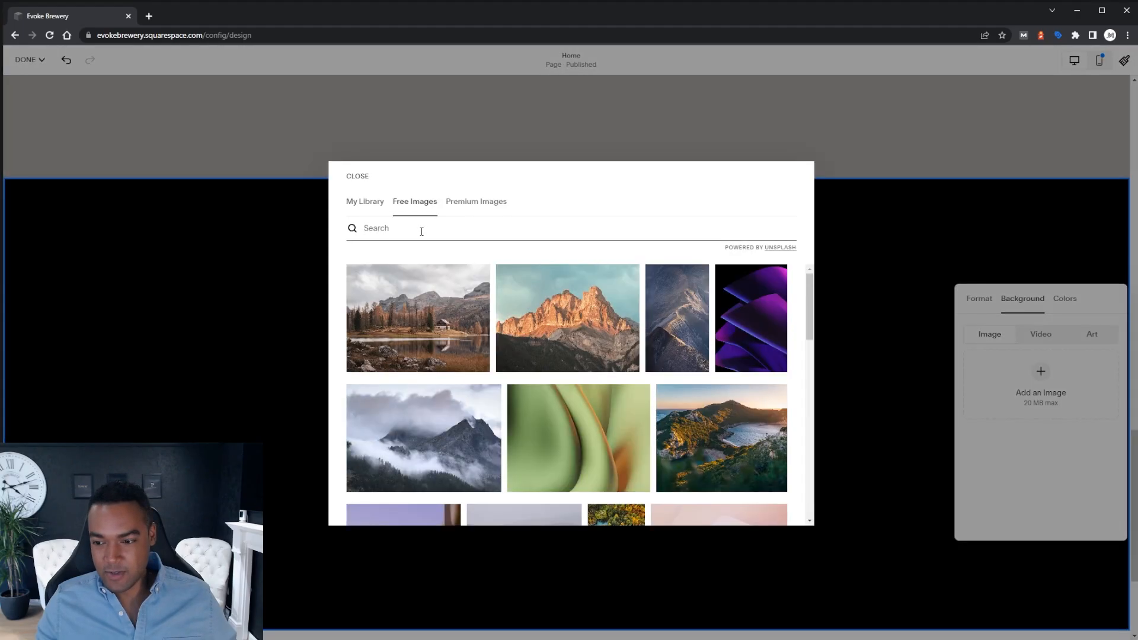
{"action": "type", "text": "beer"}
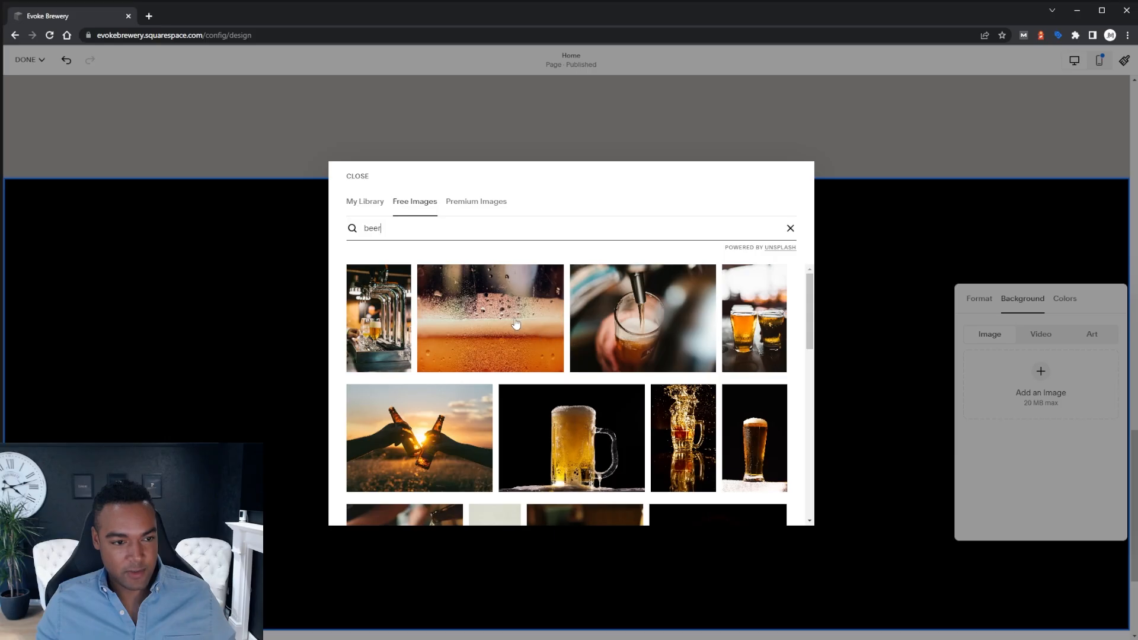
- Add the photo of three beer glasses surrounded by green hops as the section's background image
{"action": "scroll", "coordinate": [516, 323], "scroll_direction": "down", "scroll_amount": 4}
{"action": "scroll", "coordinate": [515, 323], "scroll_direction": "down", "scroll_amount": 5}
{"action": "scroll", "coordinate": [515, 323], "scroll_direction": "down", "scroll_amount": 4}
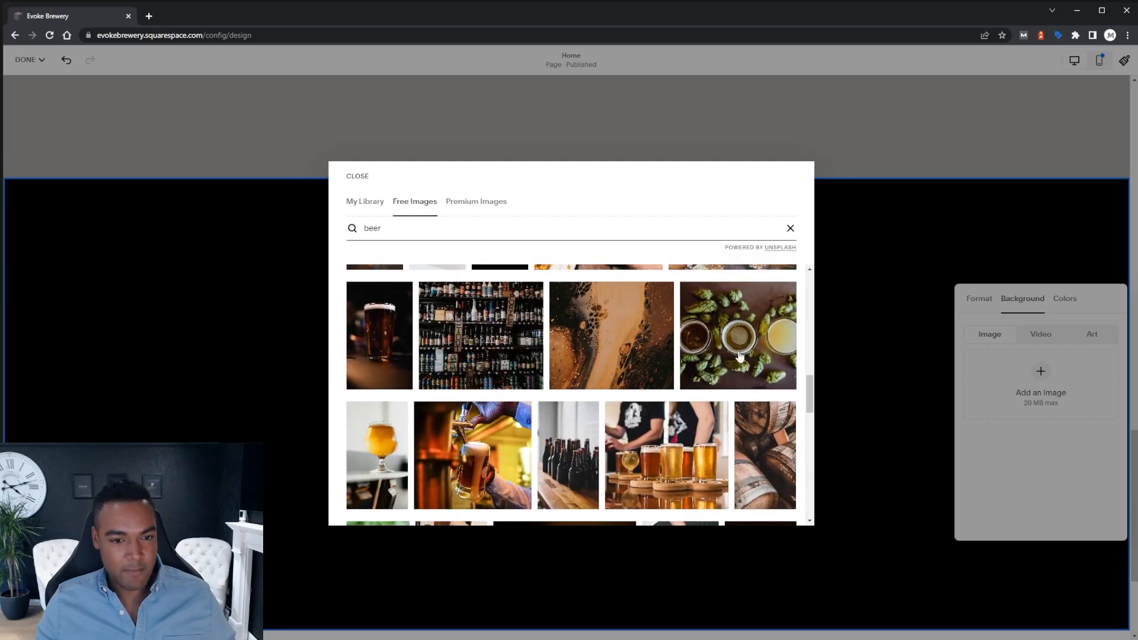
{"action": "left_click", "coordinate": [740, 332]}
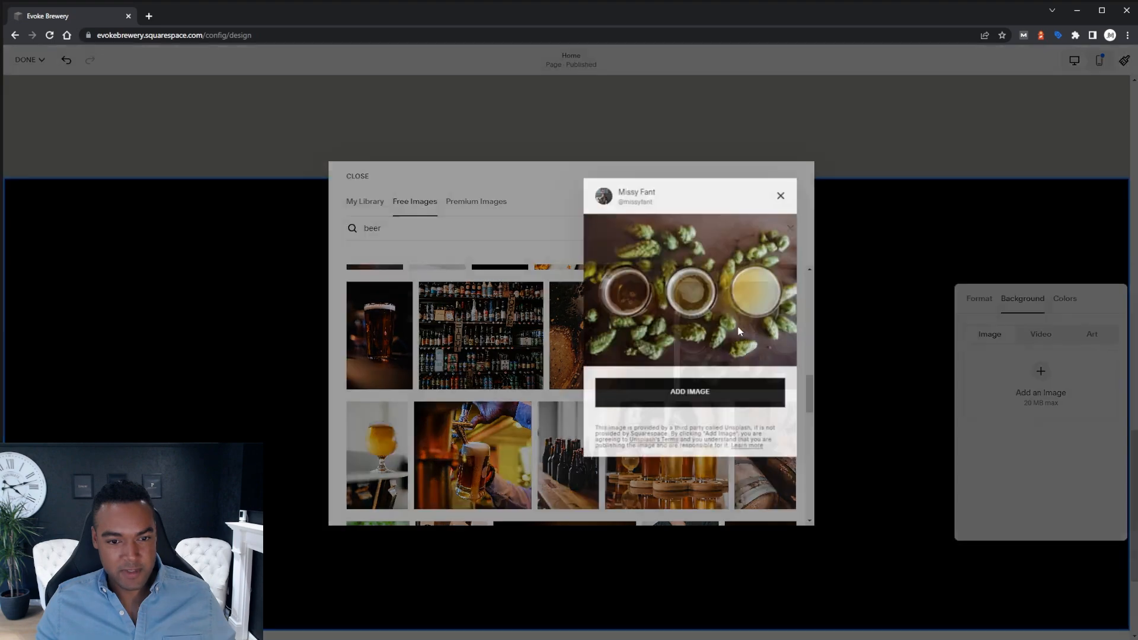
{"action": "left_click", "coordinate": [695, 392]}
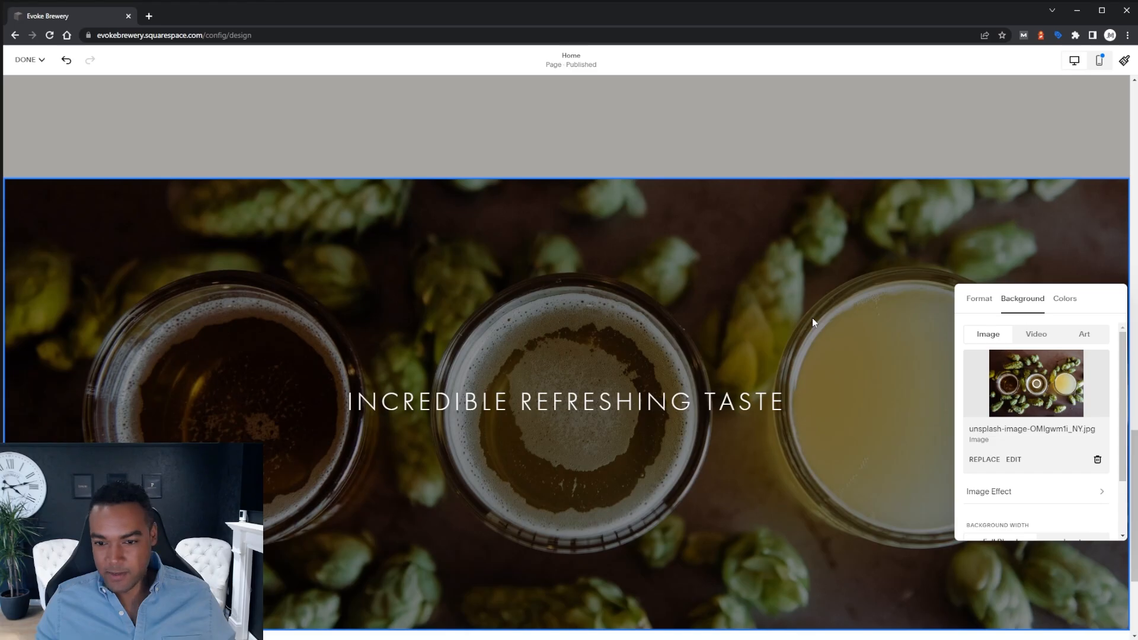
- Set the beer photo section's height to 60 after trying 40, and finish editing the section
{"action": "left_click", "coordinate": [980, 301]}
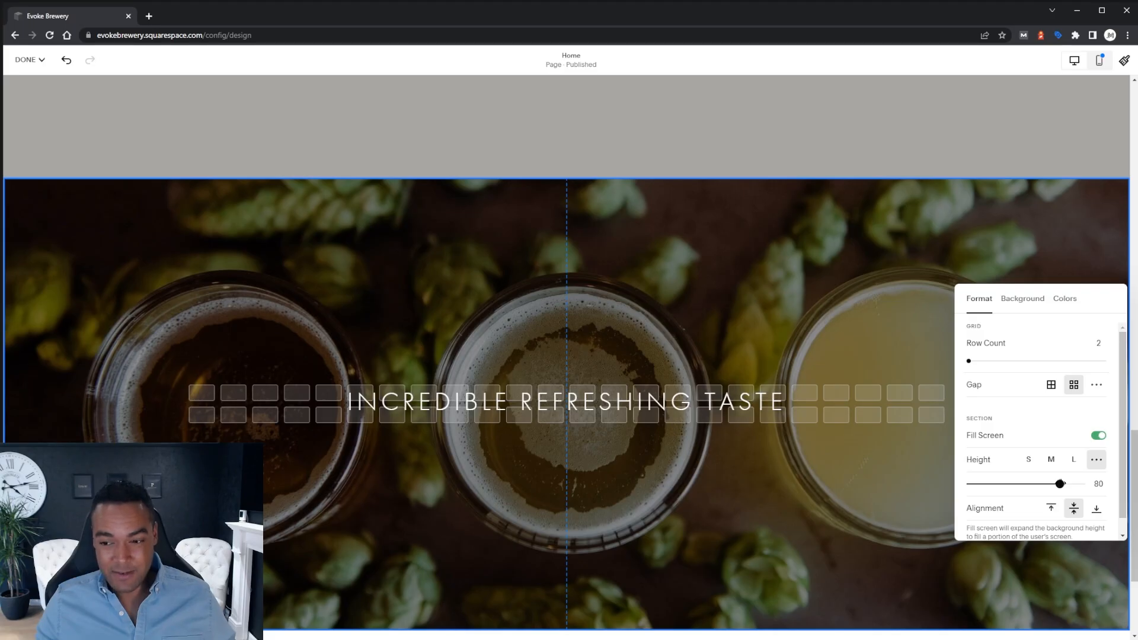
{"action": "left_click_drag", "start_coordinate": [1060, 484], "coordinate": [1014, 464]}
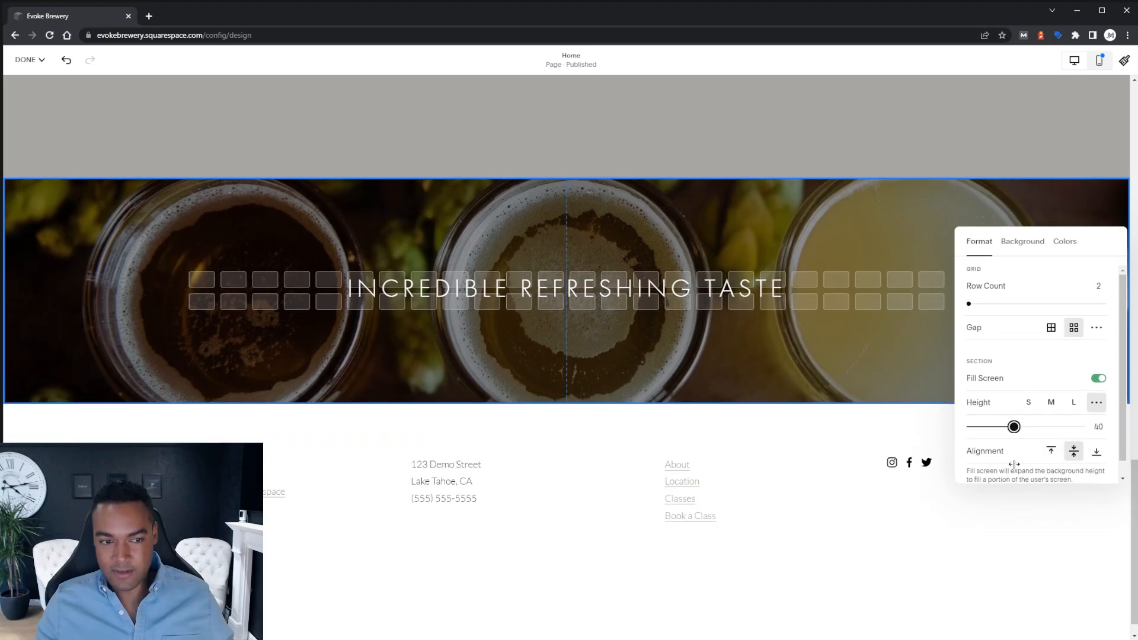
{"action": "left_click_drag", "start_coordinate": [1014, 464], "coordinate": [1034, 464]}
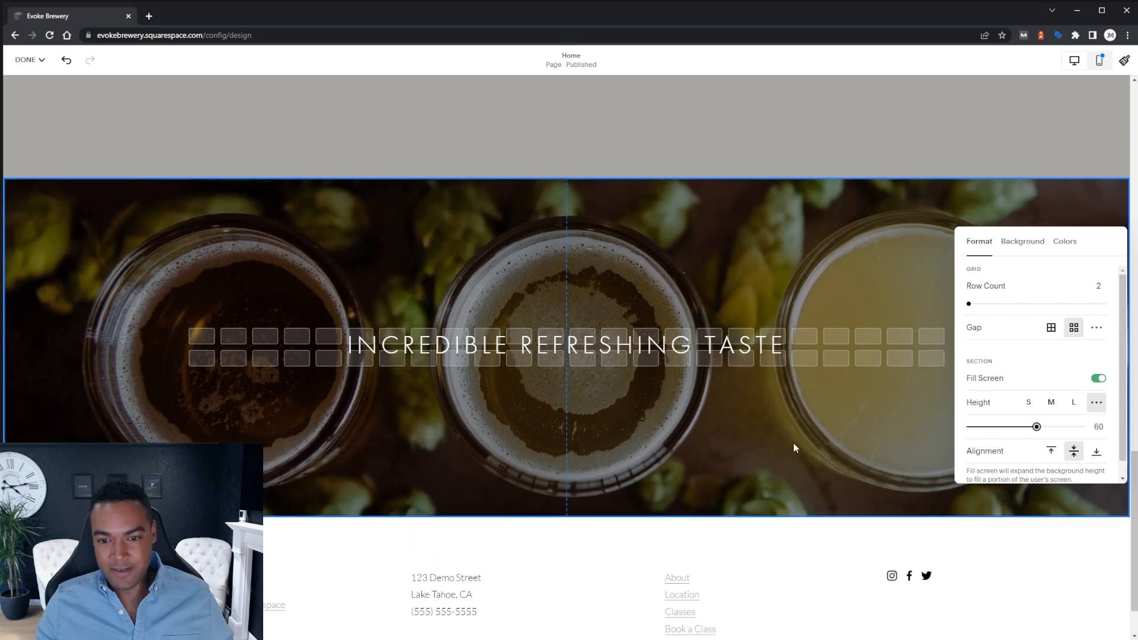
{"action": "left_click", "coordinate": [792, 418]}
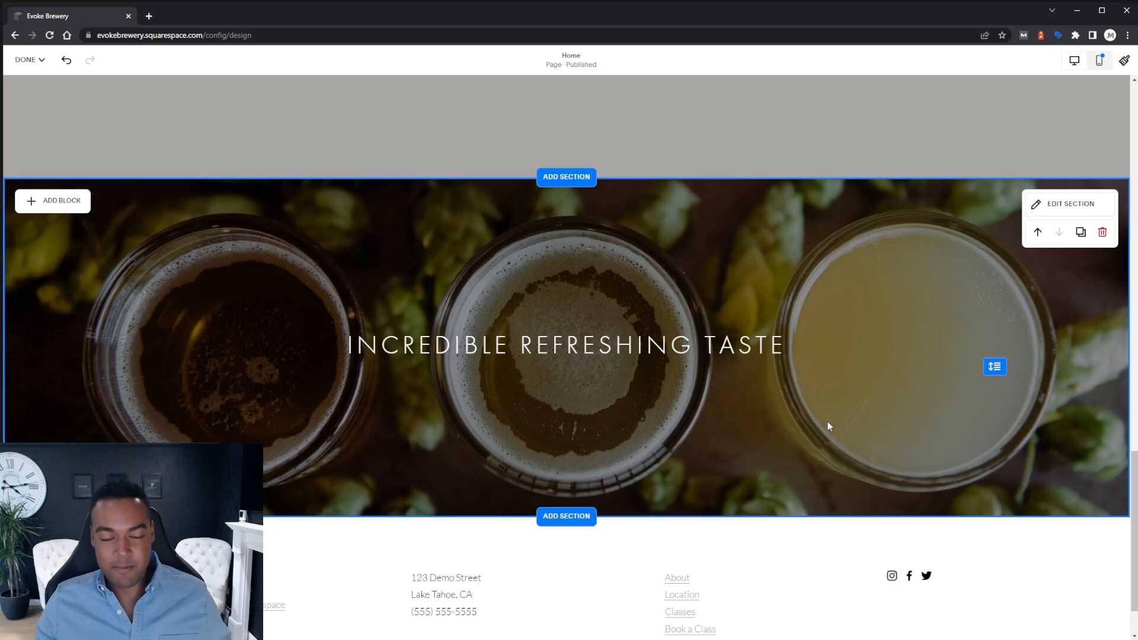
- Move the beer photo section up one place, above the grey section with the yoga text
{"action": "scroll", "coordinate": [845, 415], "scroll_direction": "up", "scroll_amount": 15}
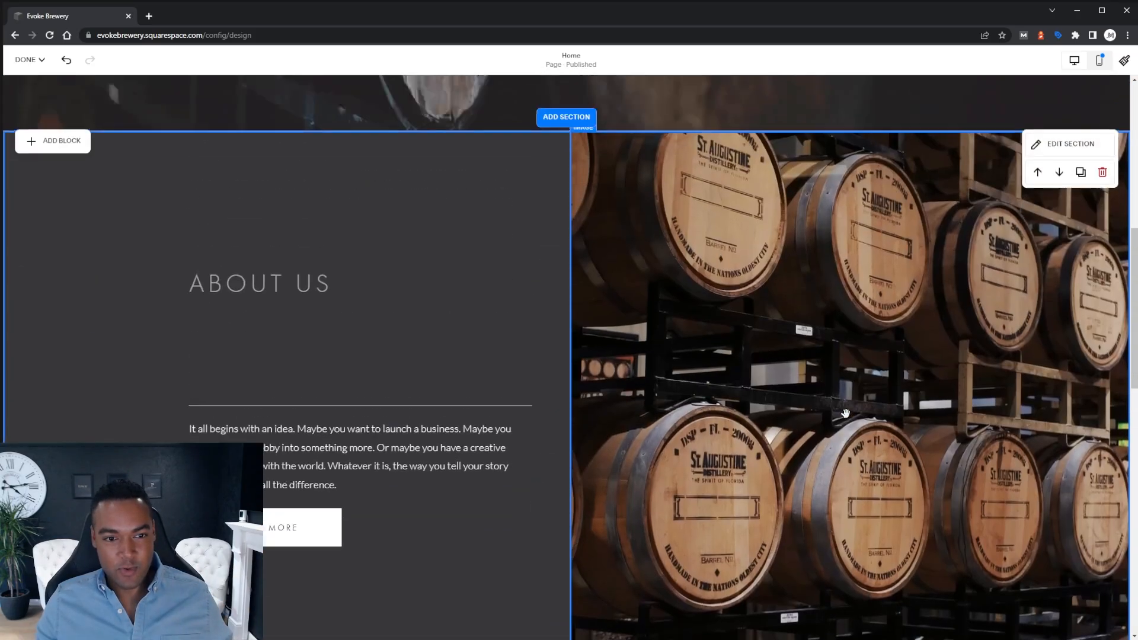
{"action": "scroll", "coordinate": [846, 415], "scroll_direction": "up", "scroll_amount": 3}
{"action": "scroll", "coordinate": [726, 262], "scroll_direction": "down", "scroll_amount": 9}
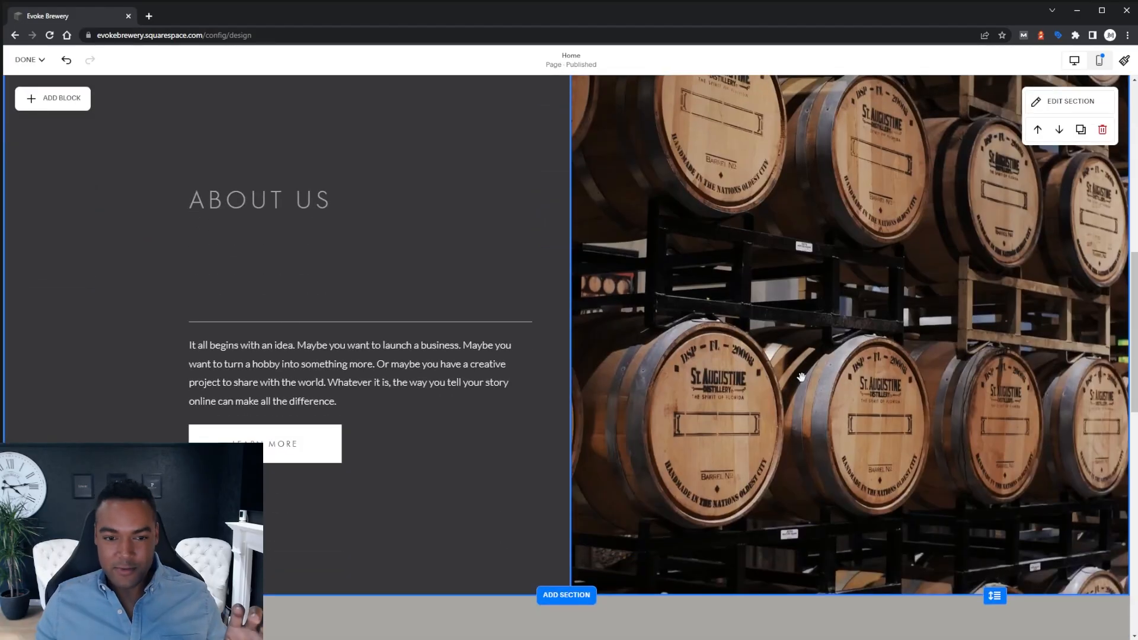
{"action": "scroll", "coordinate": [800, 376], "scroll_direction": "down", "scroll_amount": 2}
{"action": "scroll", "coordinate": [802, 379], "scroll_direction": "down", "scroll_amount": 4}
{"action": "scroll", "coordinate": [808, 422], "scroll_direction": "down", "scroll_amount": 3}
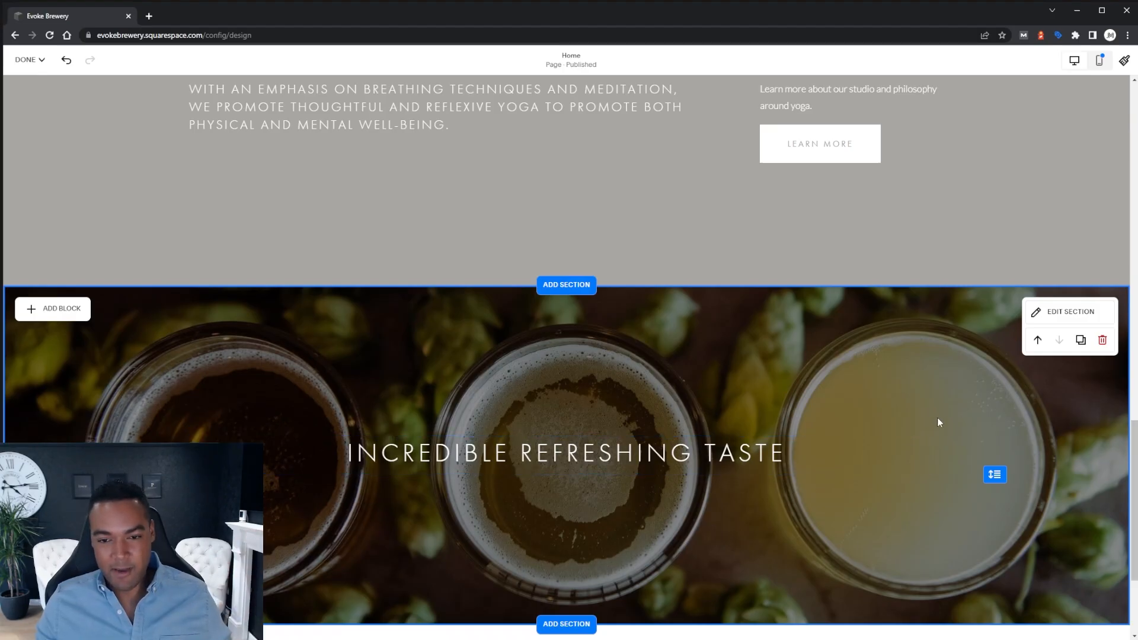
{"action": "scroll", "coordinate": [936, 421], "scroll_direction": "down", "scroll_amount": 1}
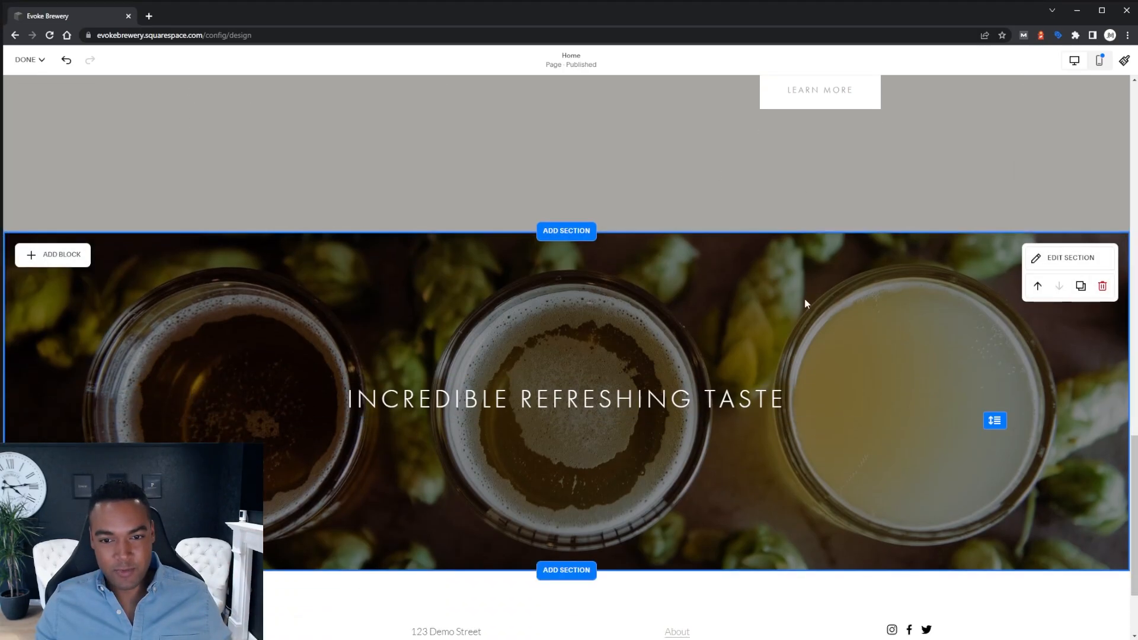
{"action": "left_click", "coordinate": [1037, 287]}
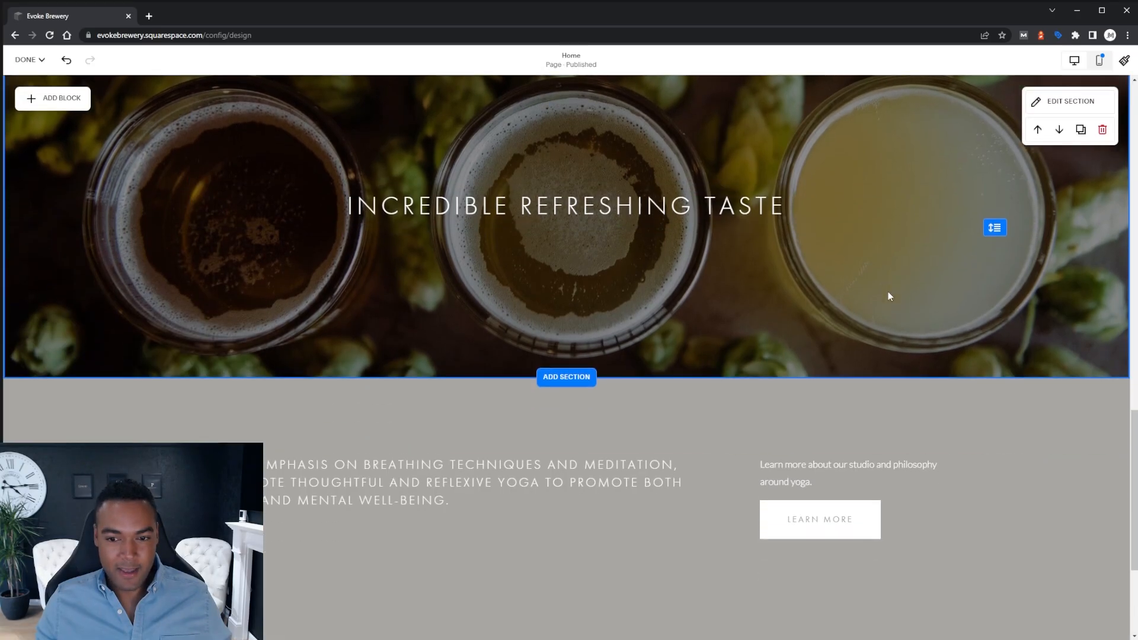
- Try the beer photo section above the About Us section and move it back below
{"action": "scroll", "coordinate": [756, 297], "scroll_direction": "up", "scroll_amount": 7}
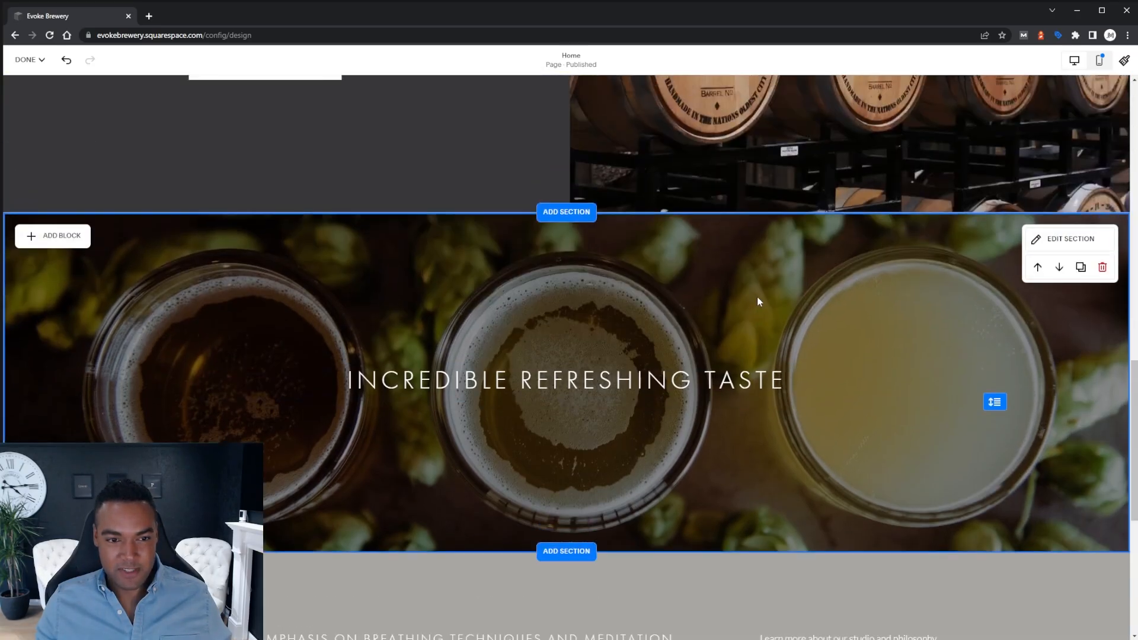
{"action": "scroll", "coordinate": [758, 297], "scroll_direction": "down", "scroll_amount": 4}
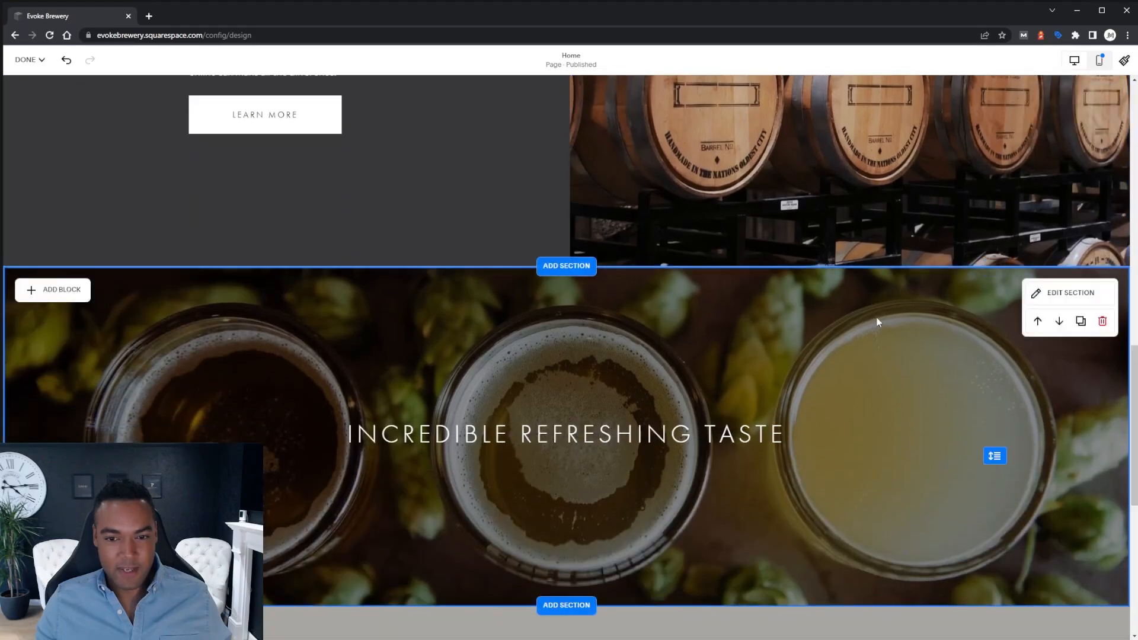
{"action": "left_click", "coordinate": [1037, 320]}
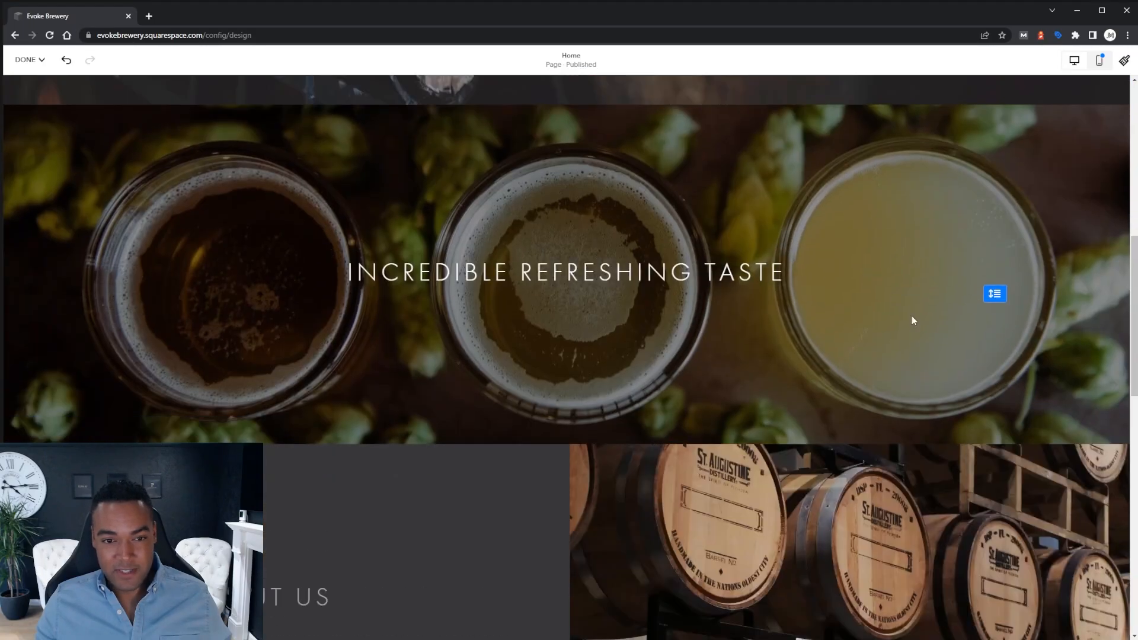
{"action": "scroll", "coordinate": [901, 315], "scroll_direction": "up", "scroll_amount": 4}
{"action": "scroll", "coordinate": [901, 315], "scroll_direction": "down", "scroll_amount": 6}
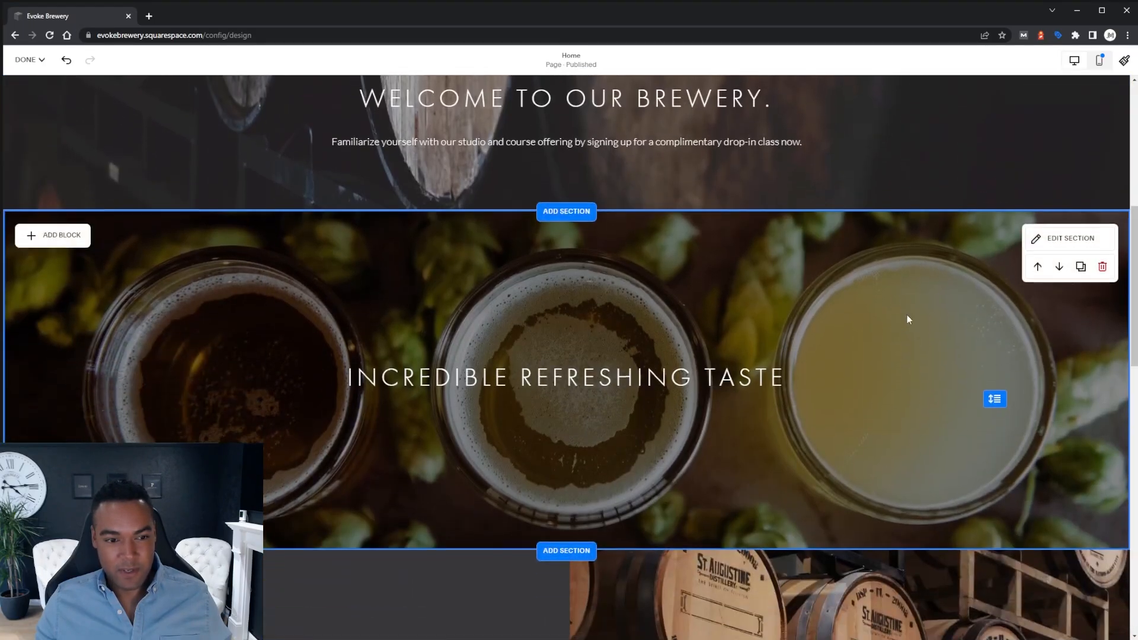
{"action": "scroll", "coordinate": [908, 314], "scroll_direction": "down", "scroll_amount": 4}
{"action": "scroll", "coordinate": [908, 315], "scroll_direction": "up", "scroll_amount": 2}
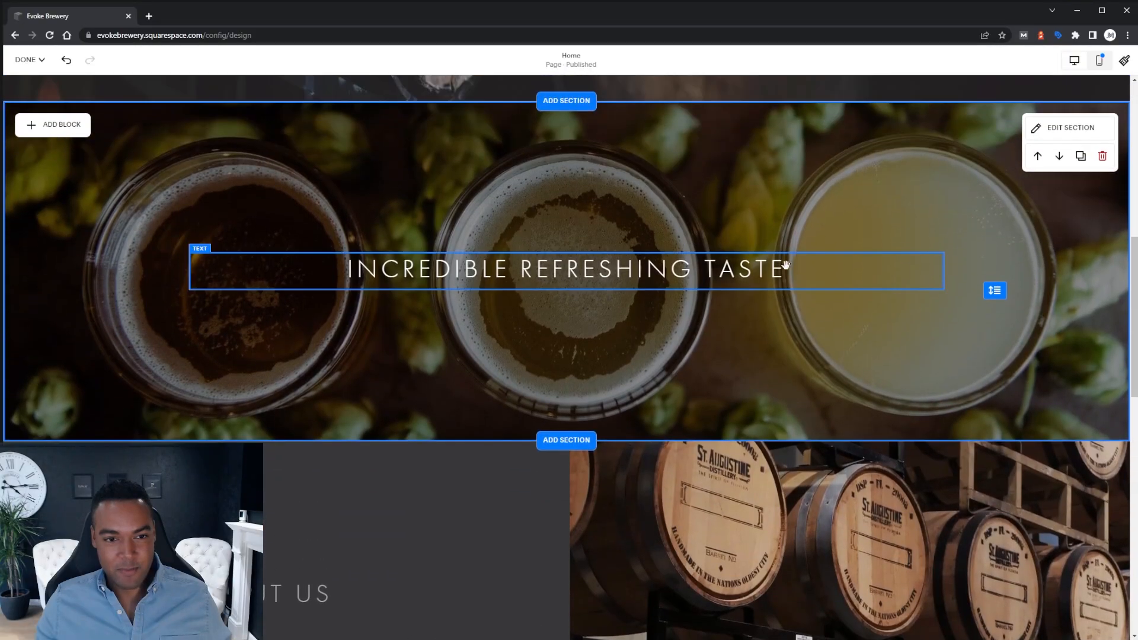
{"action": "left_click", "coordinate": [1058, 156]}
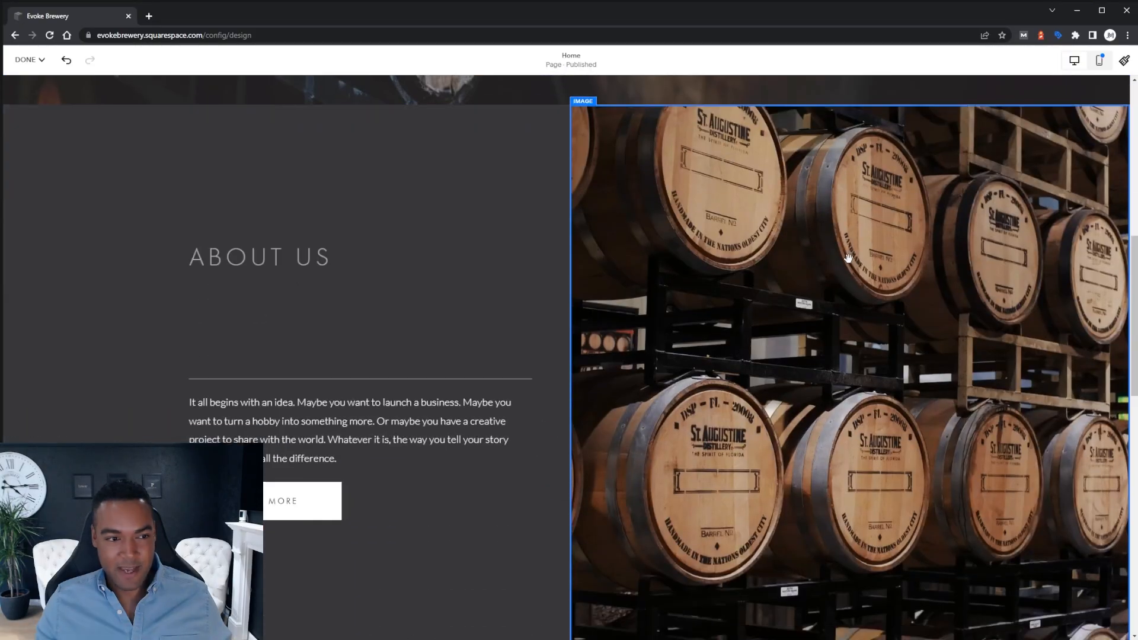
{"action": "scroll", "coordinate": [849, 259], "scroll_direction": "up", "scroll_amount": 3}
{"action": "scroll", "coordinate": [848, 262], "scroll_direction": "up", "scroll_amount": 5}
{"action": "scroll", "coordinate": [853, 261], "scroll_direction": "down", "scroll_amount": 11}
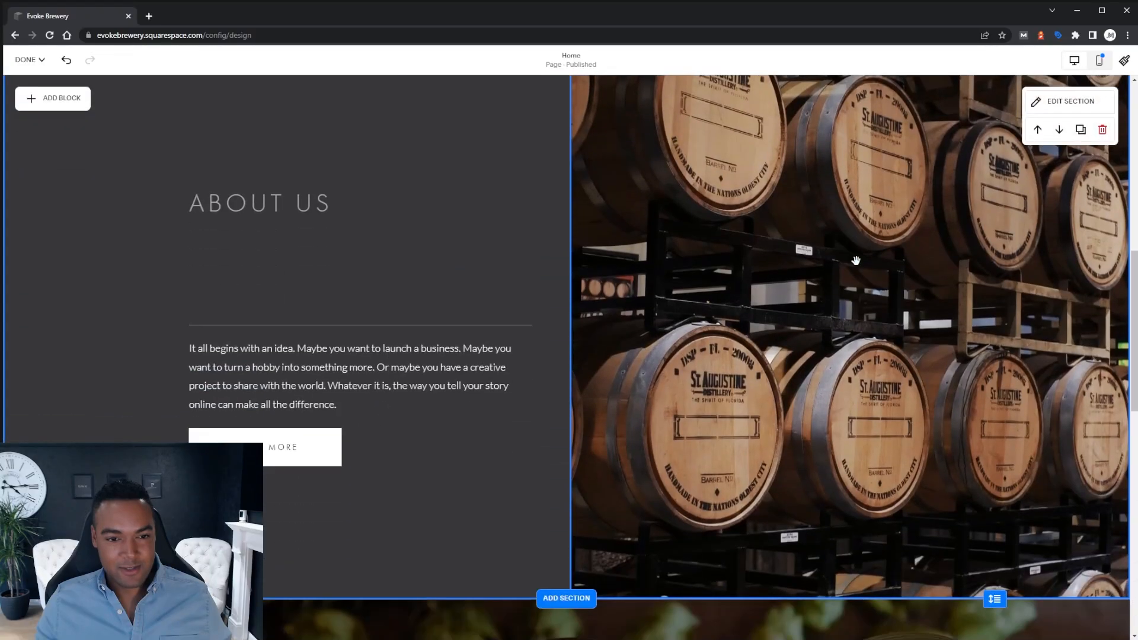
- Open the section library below the beer photo section and look through the People layouts
{"action": "scroll", "coordinate": [856, 261], "scroll_direction": "down", "scroll_amount": 9}
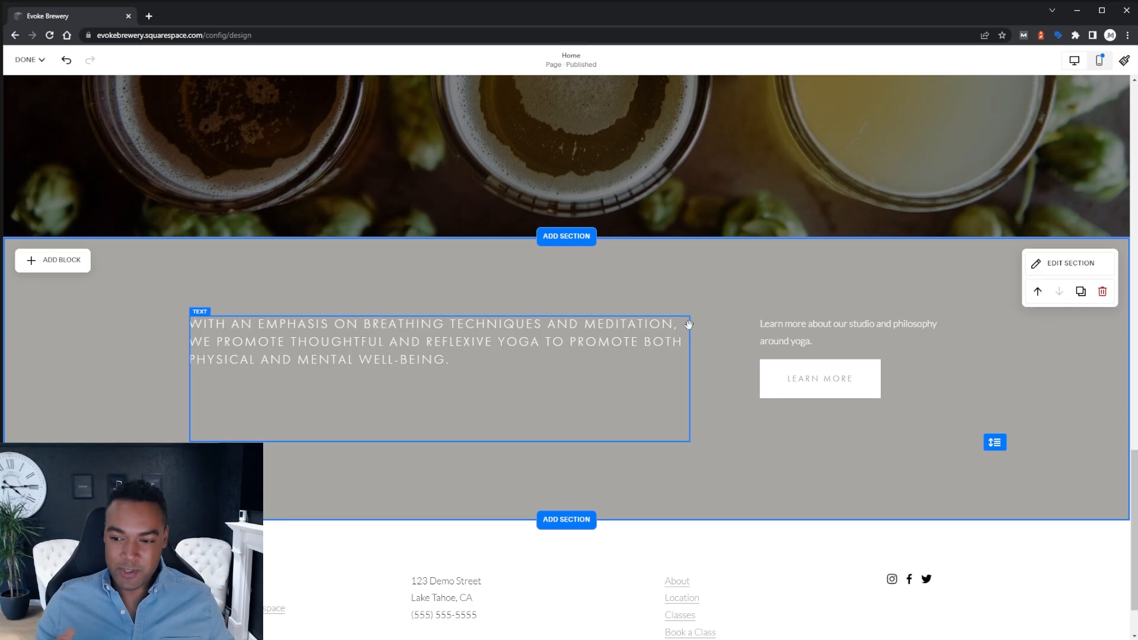
{"action": "scroll", "coordinate": [688, 324], "scroll_direction": "up", "scroll_amount": 5}
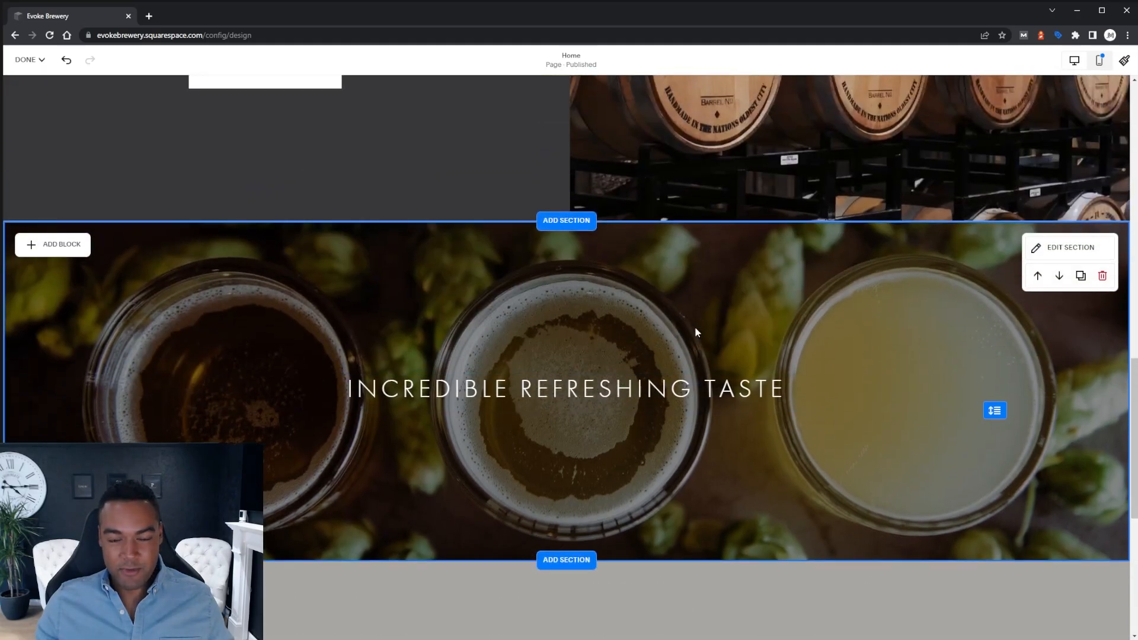
{"action": "scroll", "coordinate": [730, 332], "scroll_direction": "down", "scroll_amount": 3}
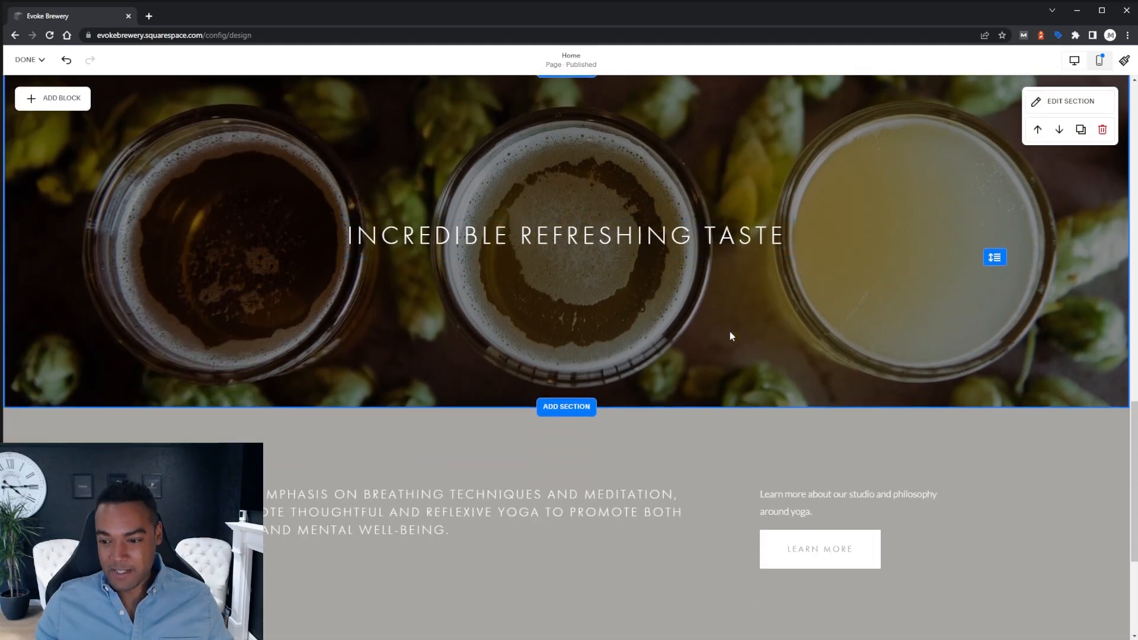
{"action": "left_click", "coordinate": [565, 405]}
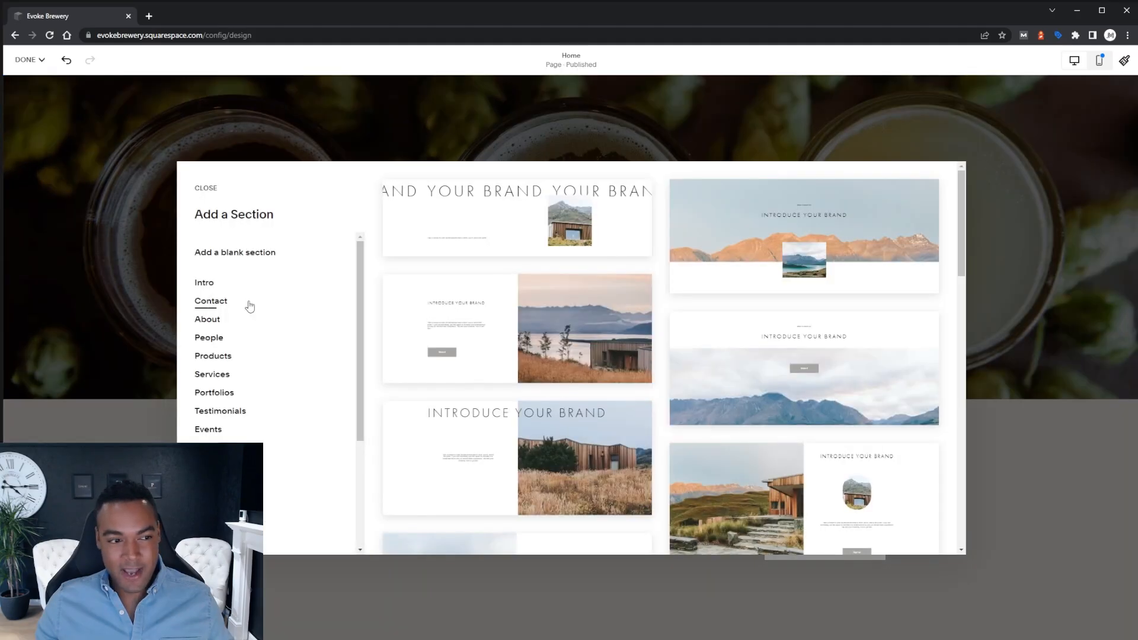
{"action": "left_click", "coordinate": [218, 342]}
{"action": "scroll", "coordinate": [726, 346], "scroll_direction": "down", "scroll_amount": 5}
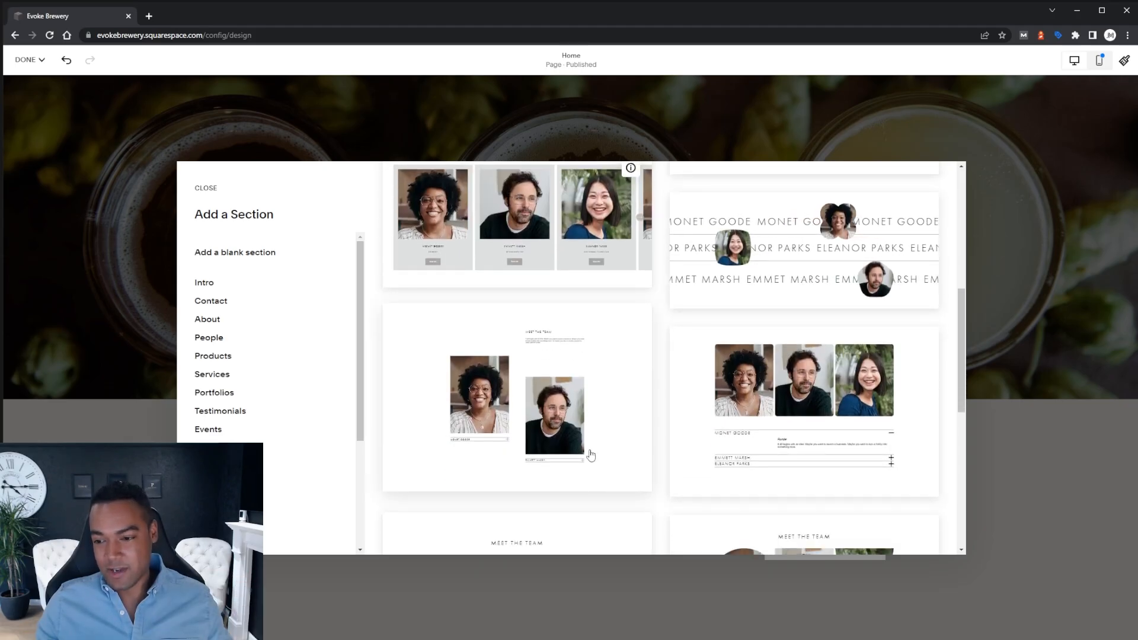
{"action": "scroll", "coordinate": [590, 455], "scroll_direction": "down", "scroll_amount": 4}
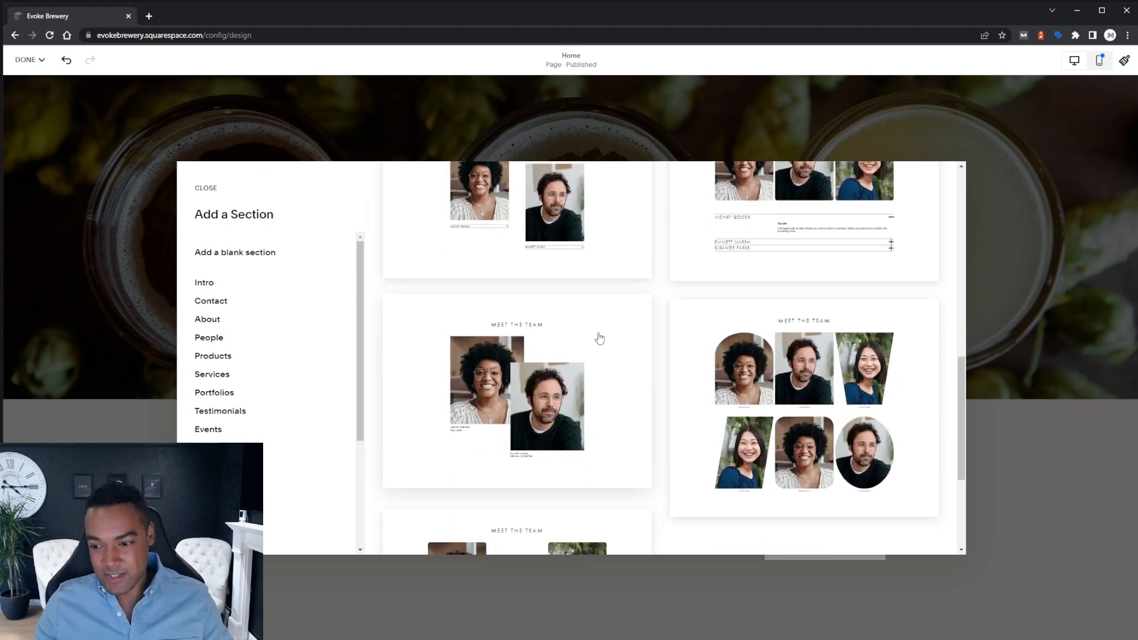
{"action": "left_click", "coordinate": [269, 375]}
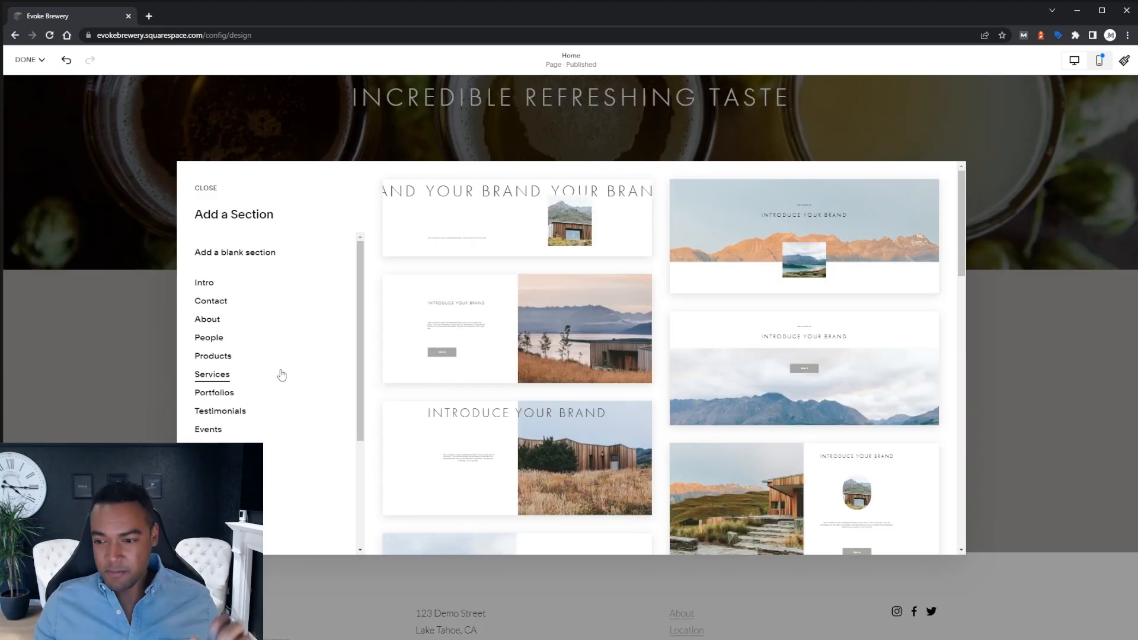
- Browse the Images layouts and add the gallery grid of six landscape photos in three columns below the beer photo section
{"action": "scroll", "coordinate": [282, 378], "scroll_direction": "down", "scroll_amount": 3}
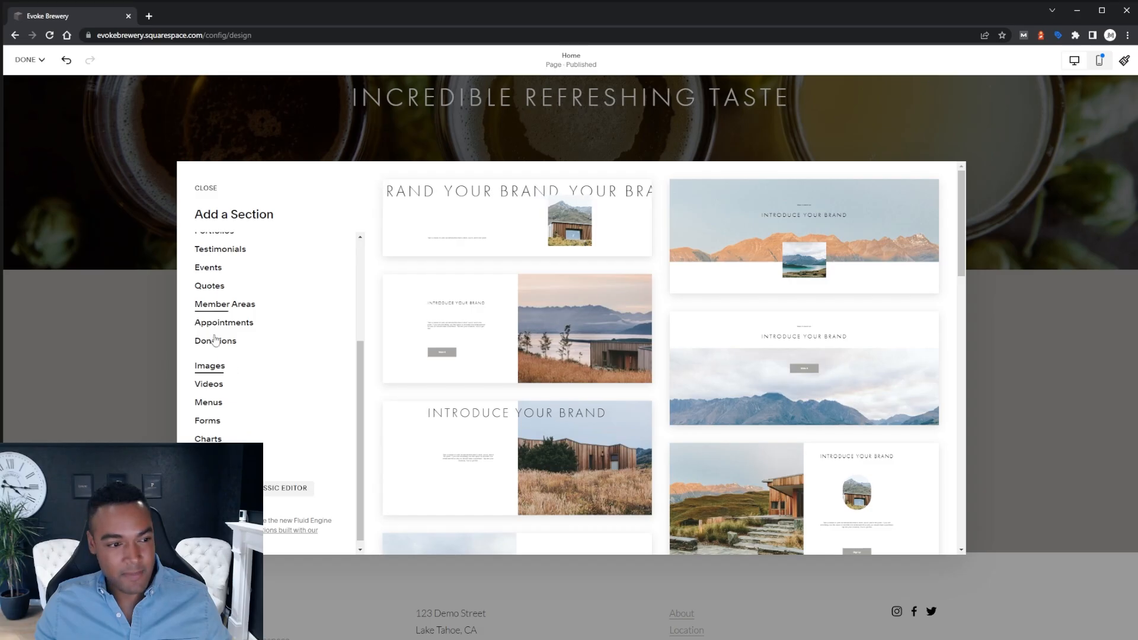
{"action": "left_click", "coordinate": [210, 366]}
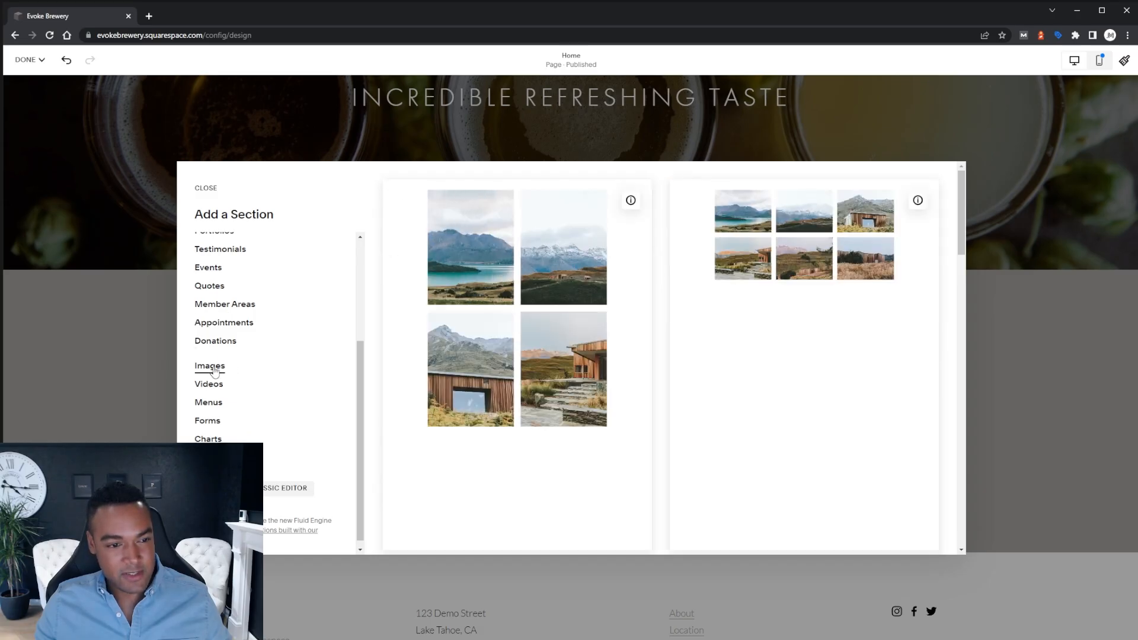
{"action": "scroll", "coordinate": [772, 239], "scroll_direction": "down", "scroll_amount": 5}
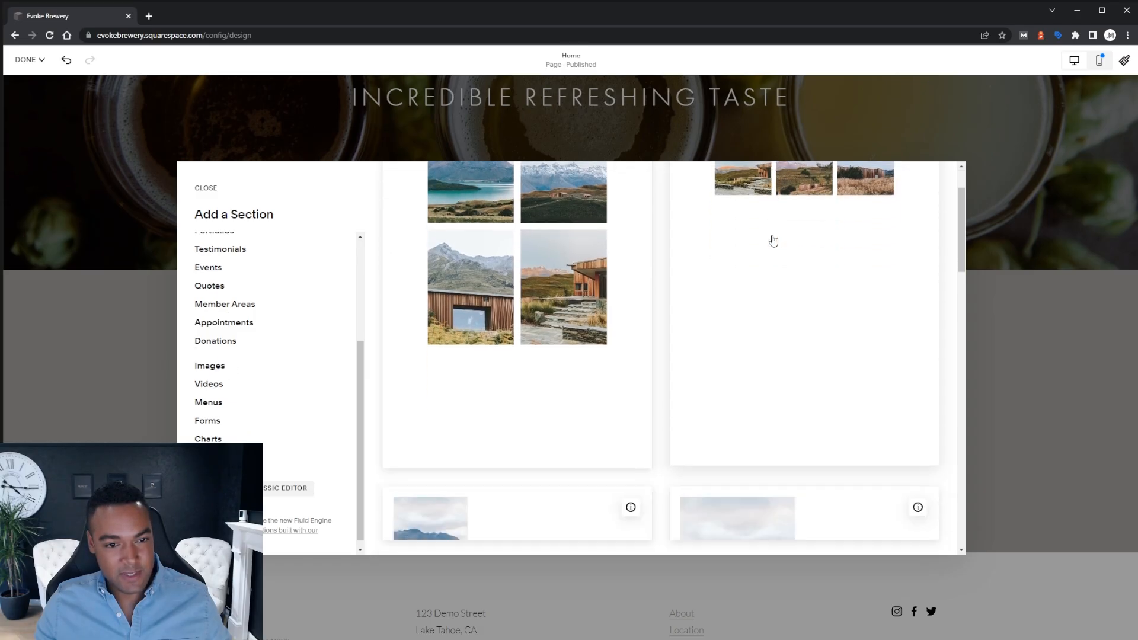
{"action": "scroll", "coordinate": [772, 238], "scroll_direction": "up", "scroll_amount": 5}
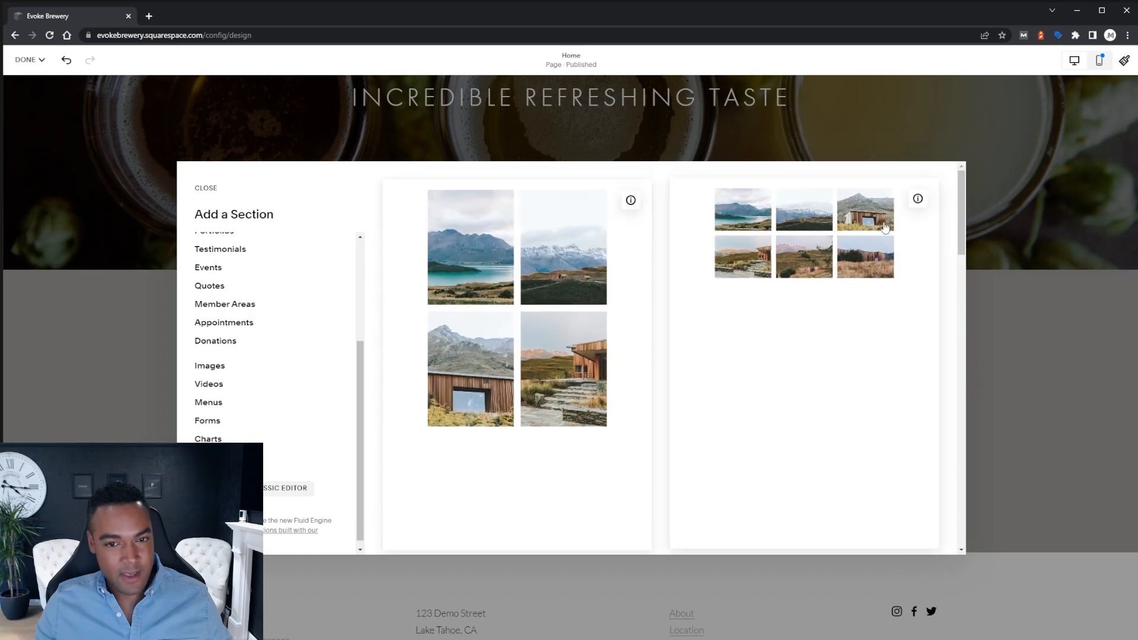
{"action": "mouse_move", "coordinate": [918, 203]}
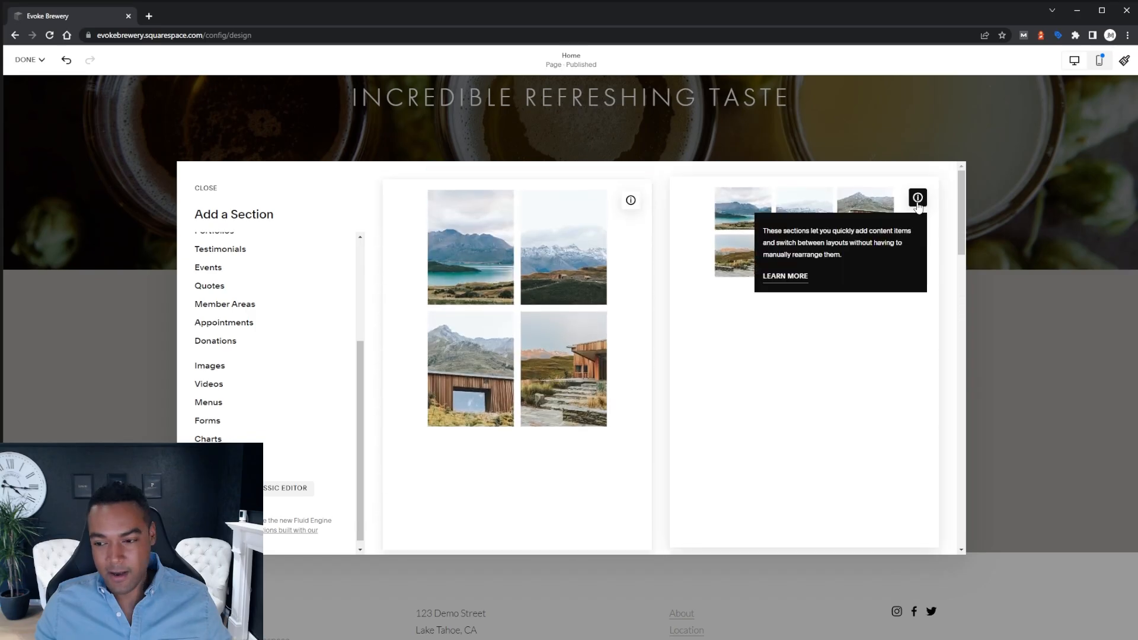
{"action": "mouse_move", "coordinate": [631, 199]}
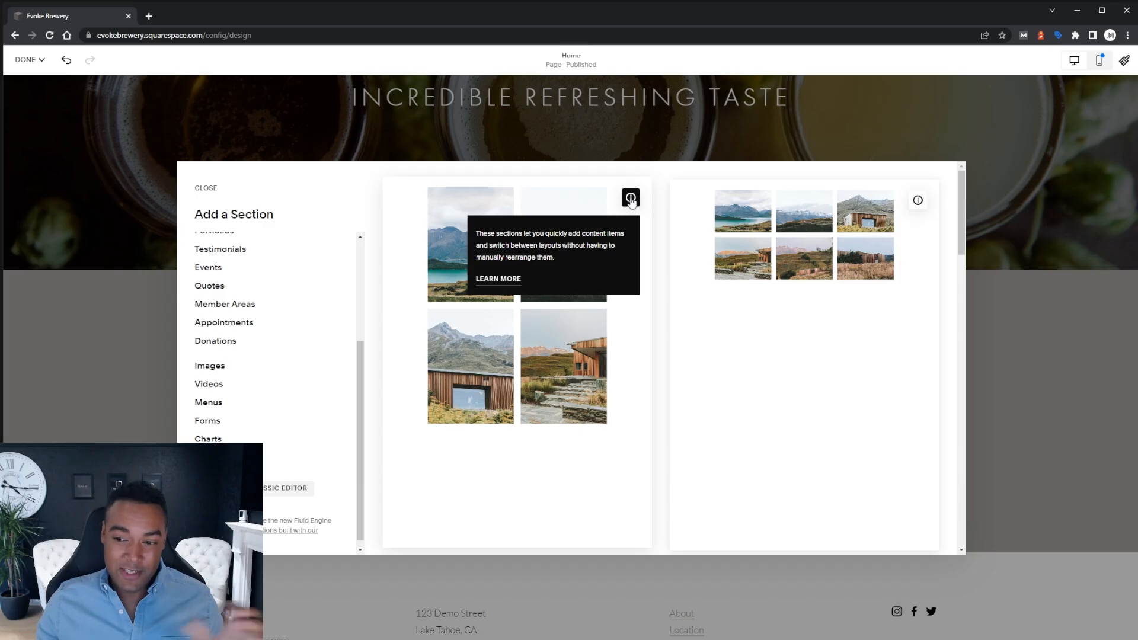
{"action": "scroll", "coordinate": [885, 318], "scroll_direction": "down", "scroll_amount": 8}
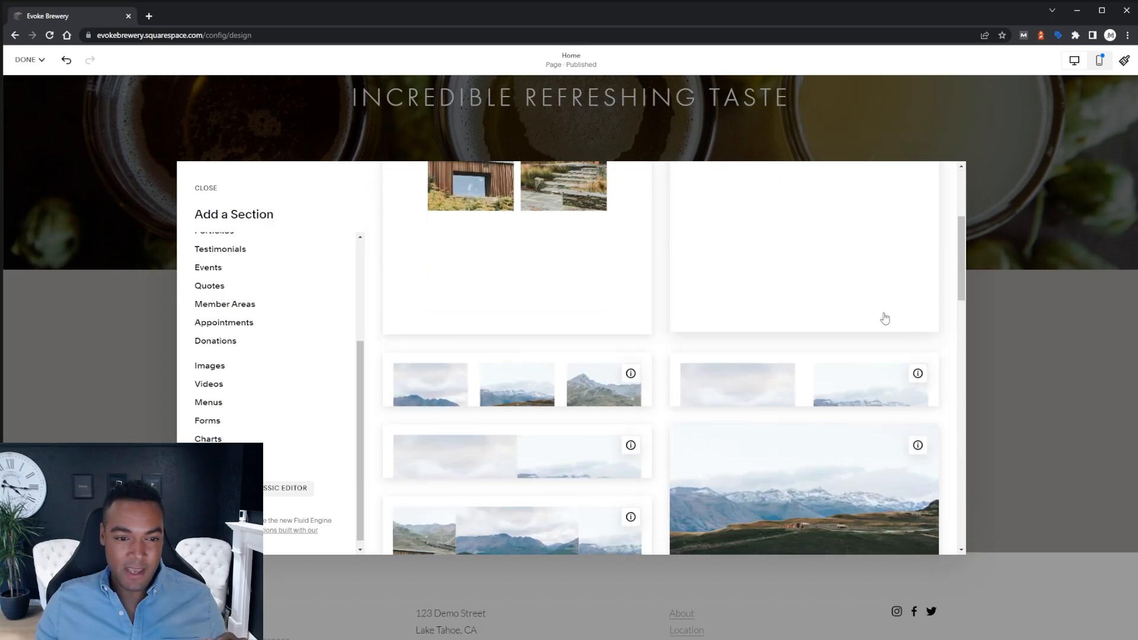
{"action": "mouse_move", "coordinate": [627, 282]}
{"action": "scroll", "coordinate": [628, 288], "scroll_direction": "down", "scroll_amount": 3}
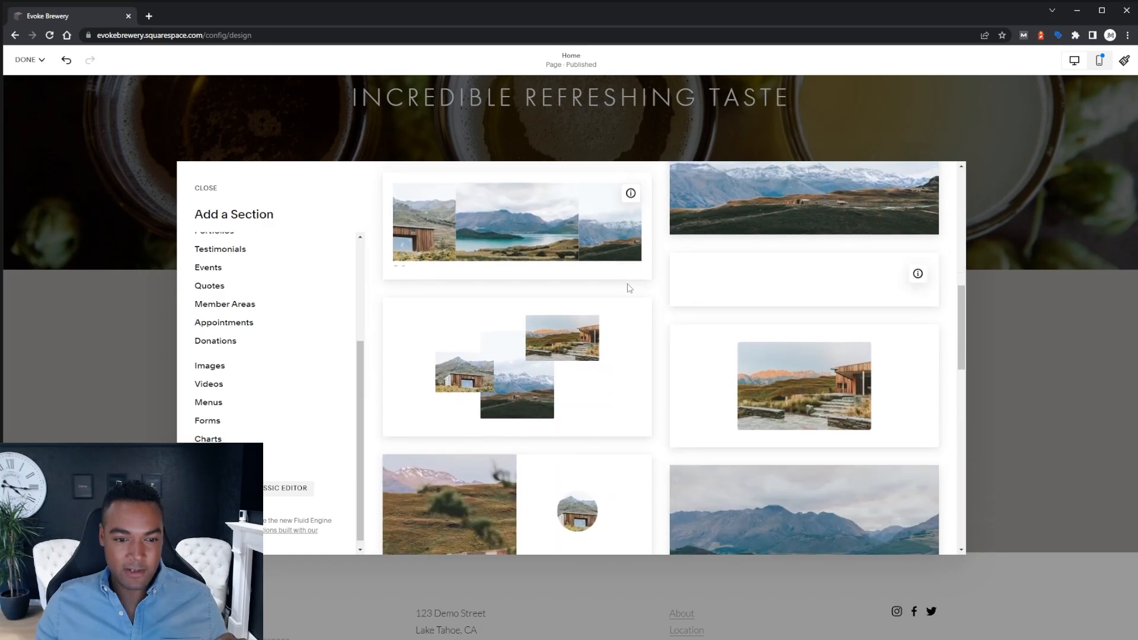
{"action": "scroll", "coordinate": [633, 199], "scroll_direction": "up", "scroll_amount": 2}
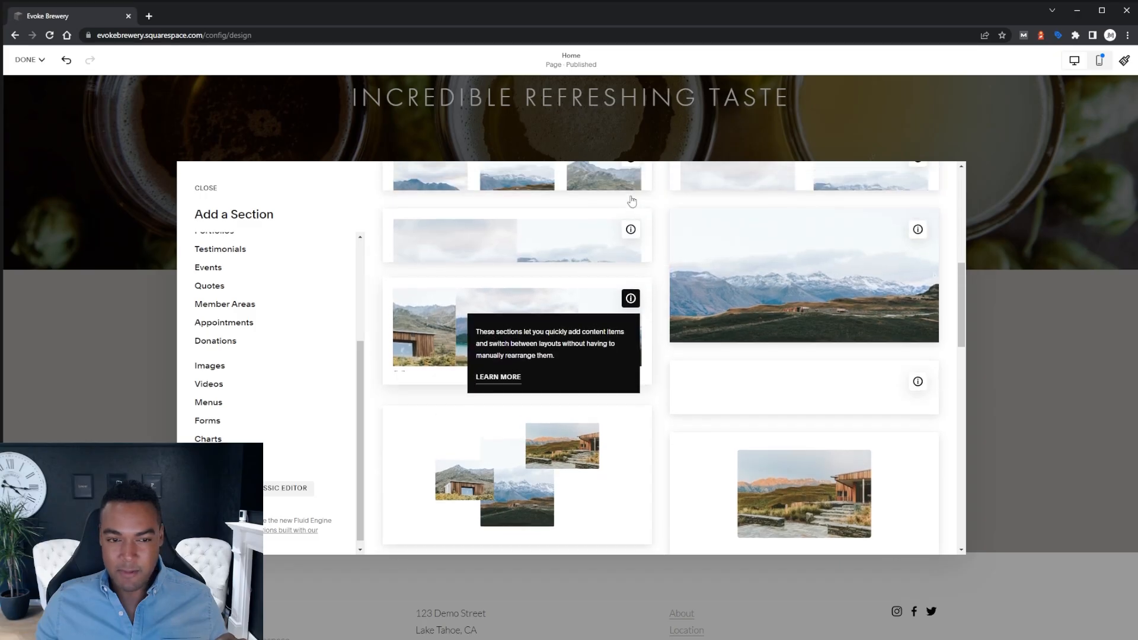
{"action": "scroll", "coordinate": [750, 303], "scroll_direction": "up", "scroll_amount": 5}
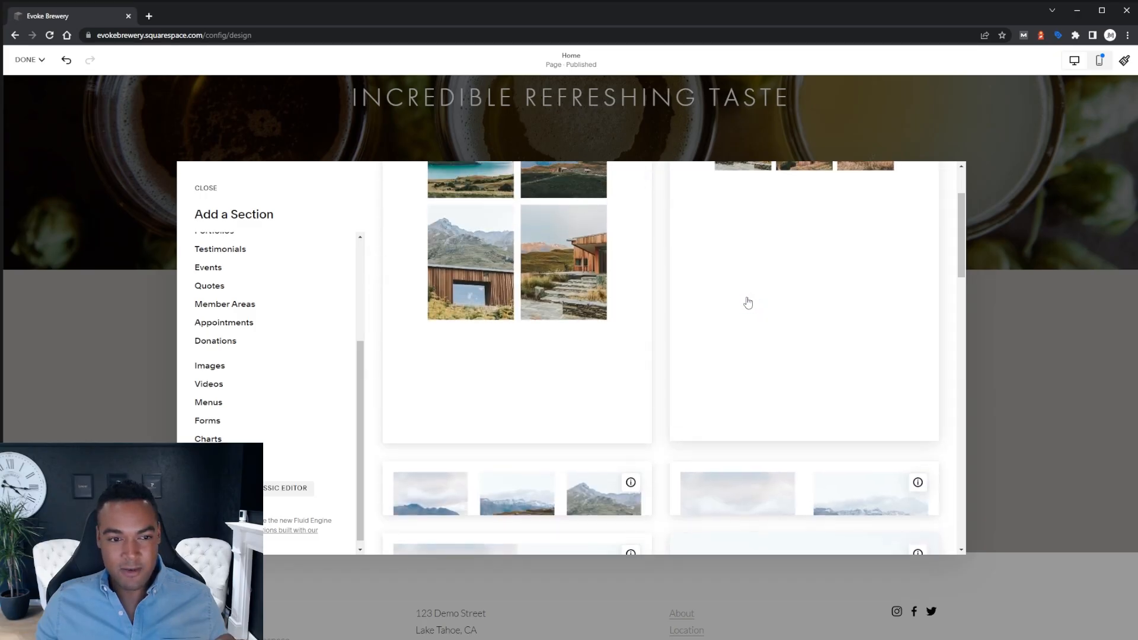
{"action": "scroll", "coordinate": [749, 302], "scroll_direction": "up", "scroll_amount": 2}
{"action": "left_click", "coordinate": [818, 280]}
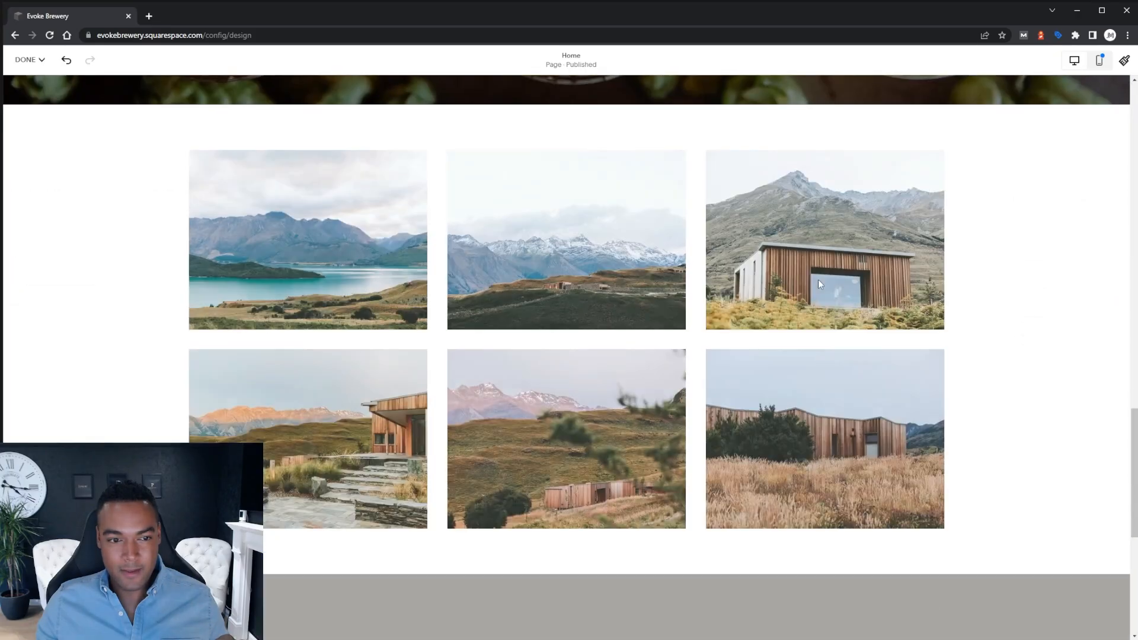
- Move the photo of the stone steps and wooden building to second place in the gallery and close its image editor
{"action": "mouse_move", "coordinate": [804, 297]}
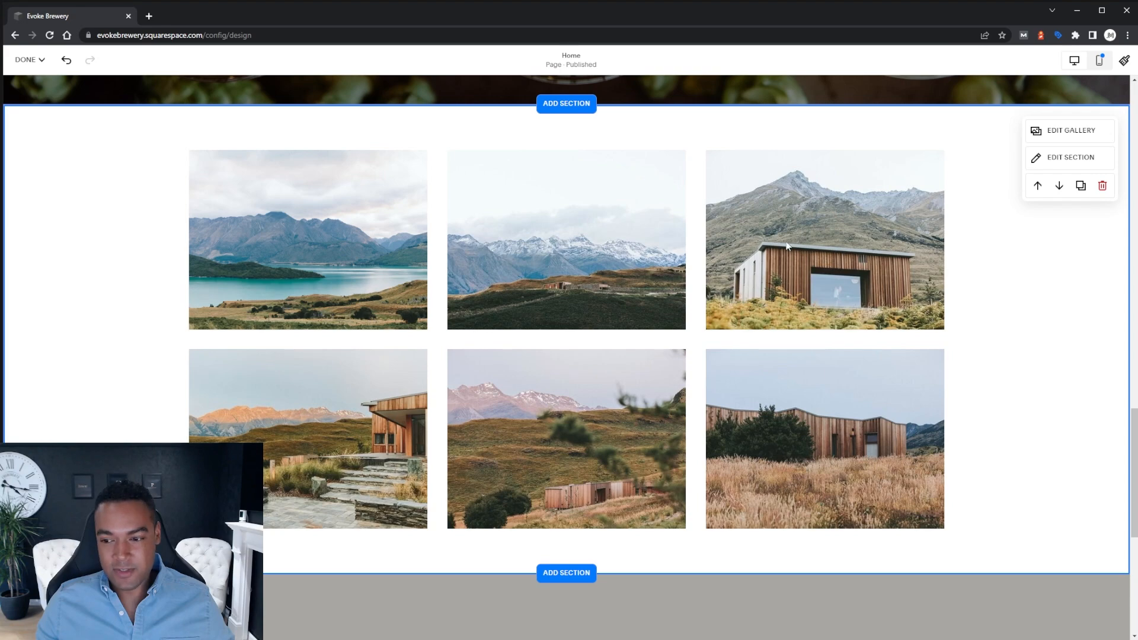
{"action": "left_click", "coordinate": [1059, 132]}
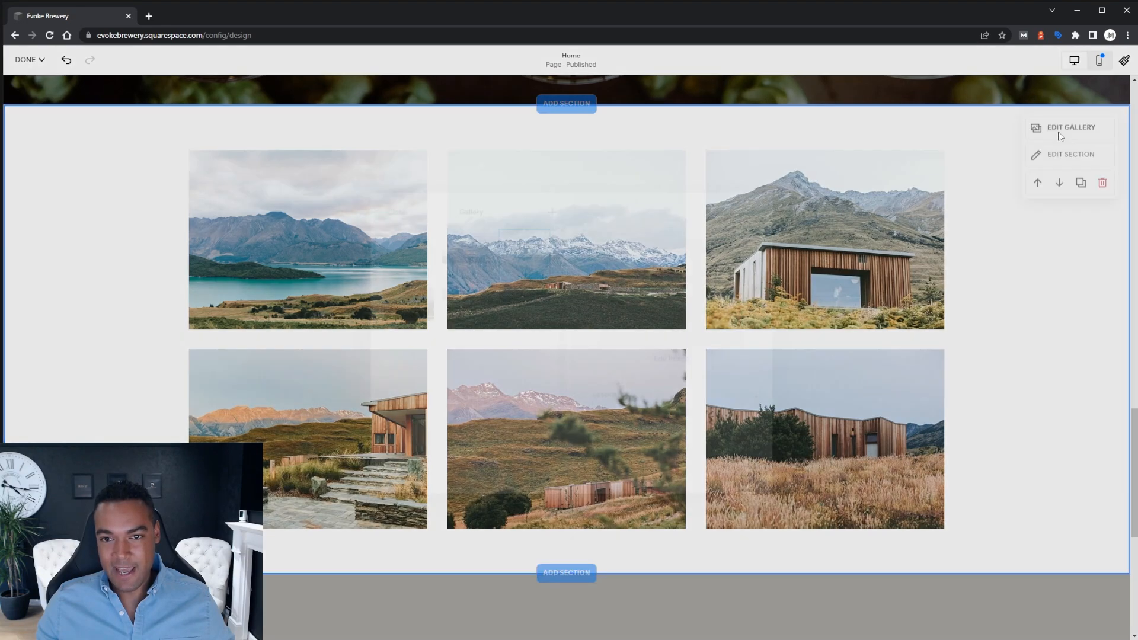
{"action": "left_click_drag", "start_coordinate": [513, 312], "coordinate": [468, 255]}
{"action": "left_click_drag", "start_coordinate": [453, 315], "coordinate": [513, 254]}
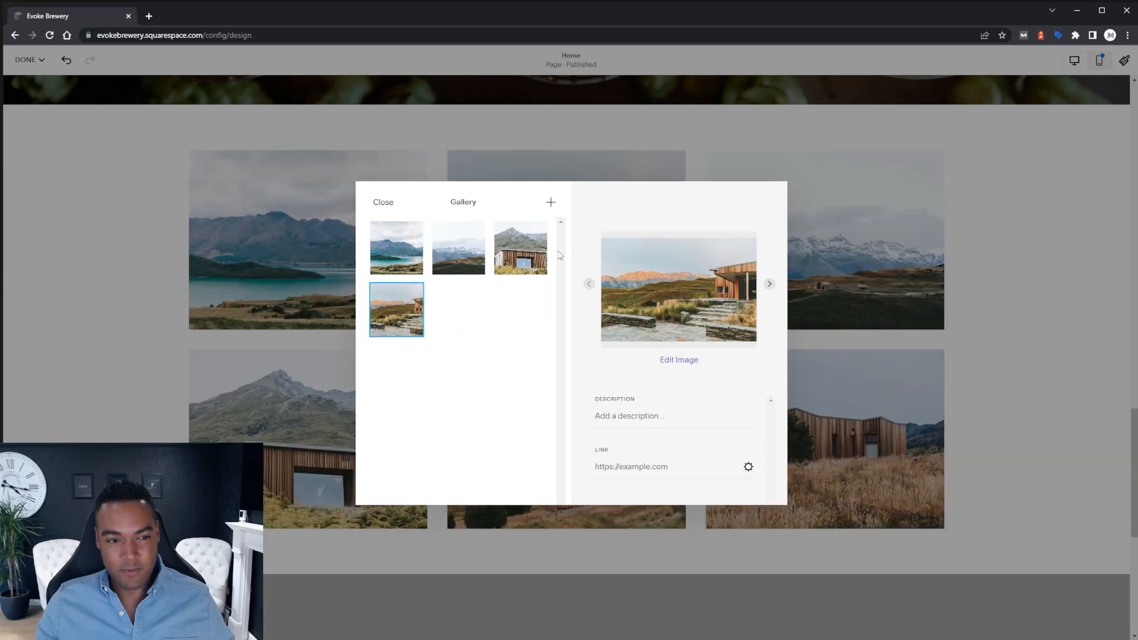
{"action": "left_click", "coordinate": [397, 208]}
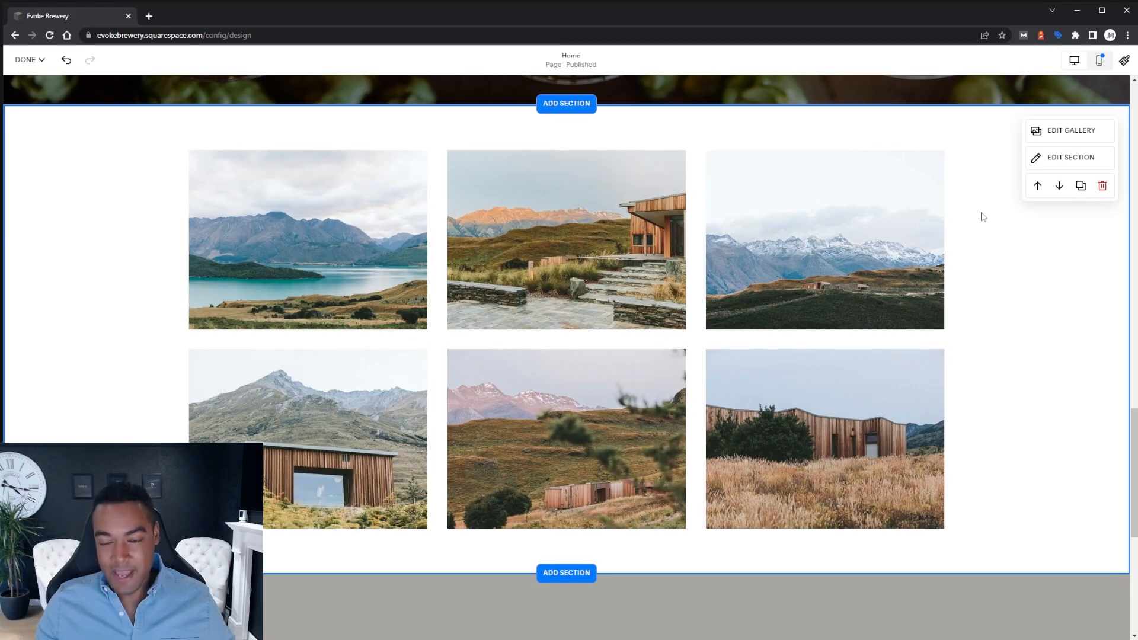
- Edit the gallery section, setting its type to Grid: Masonry with 3 columns
{"action": "left_click", "coordinate": [1052, 155]}
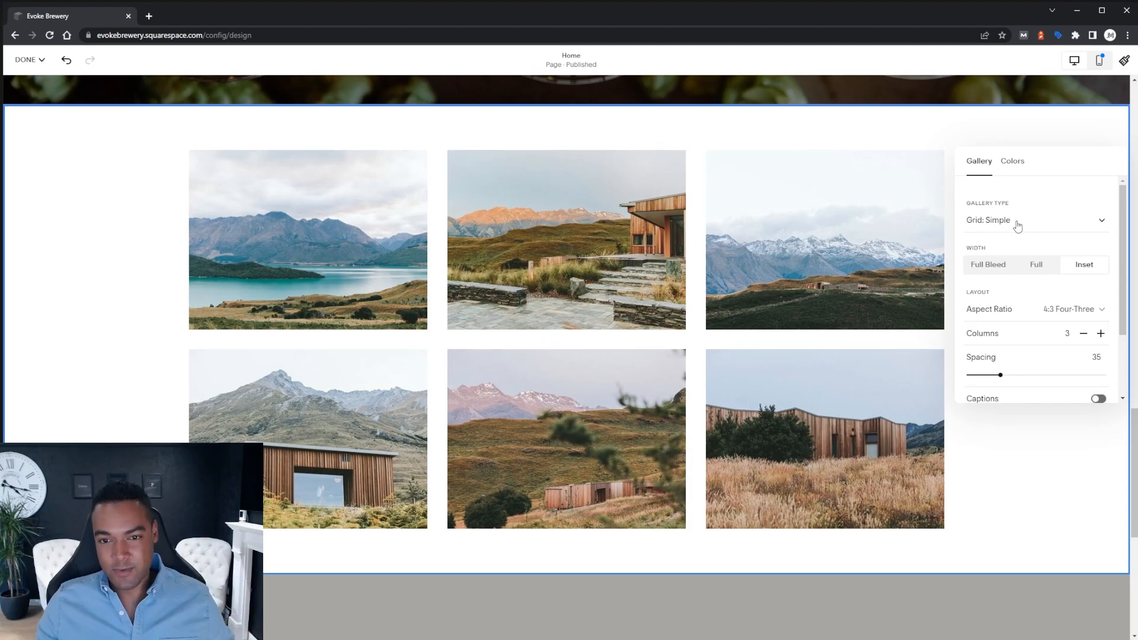
{"action": "left_click", "coordinate": [1017, 225]}
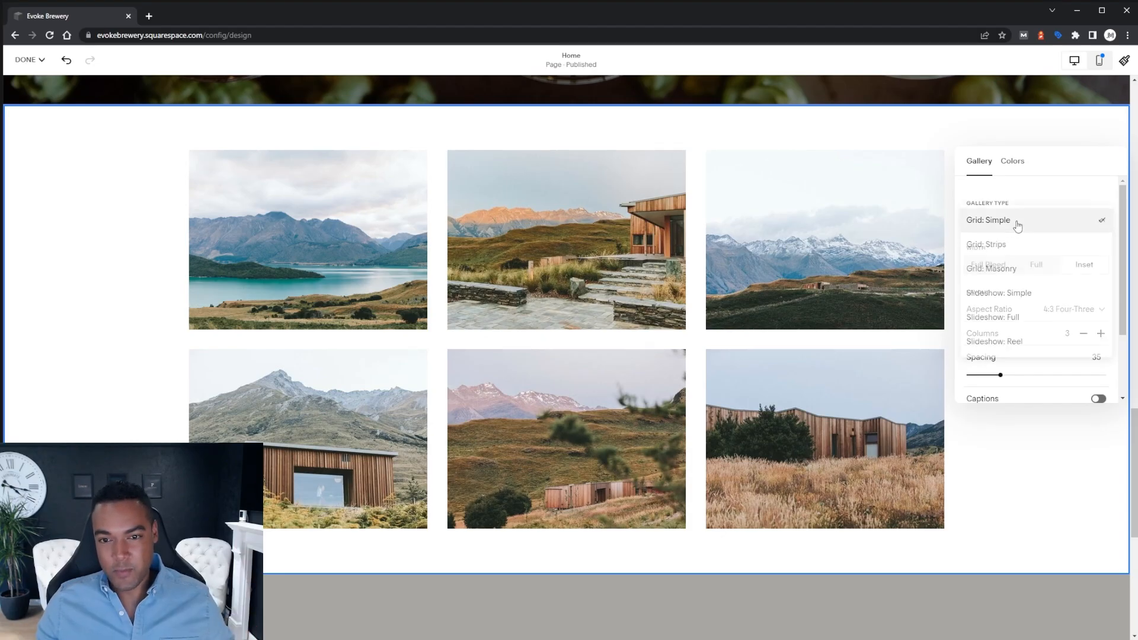
{"action": "left_click", "coordinate": [1000, 271]}
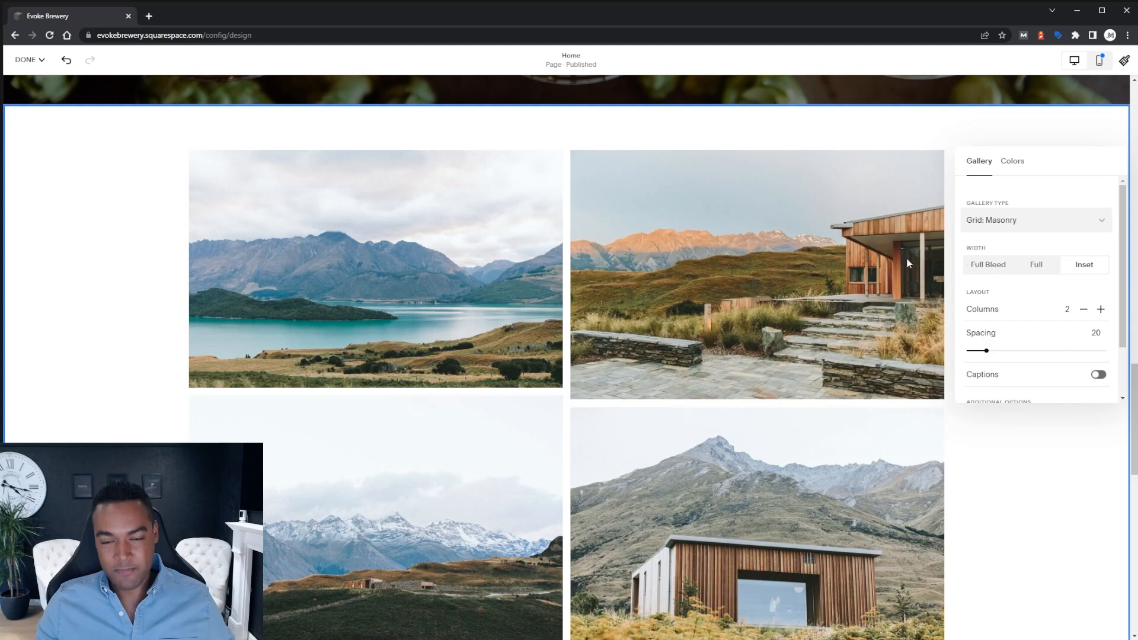
{"action": "left_click", "coordinate": [1083, 310]}
{"action": "left_click", "coordinate": [1100, 309]}
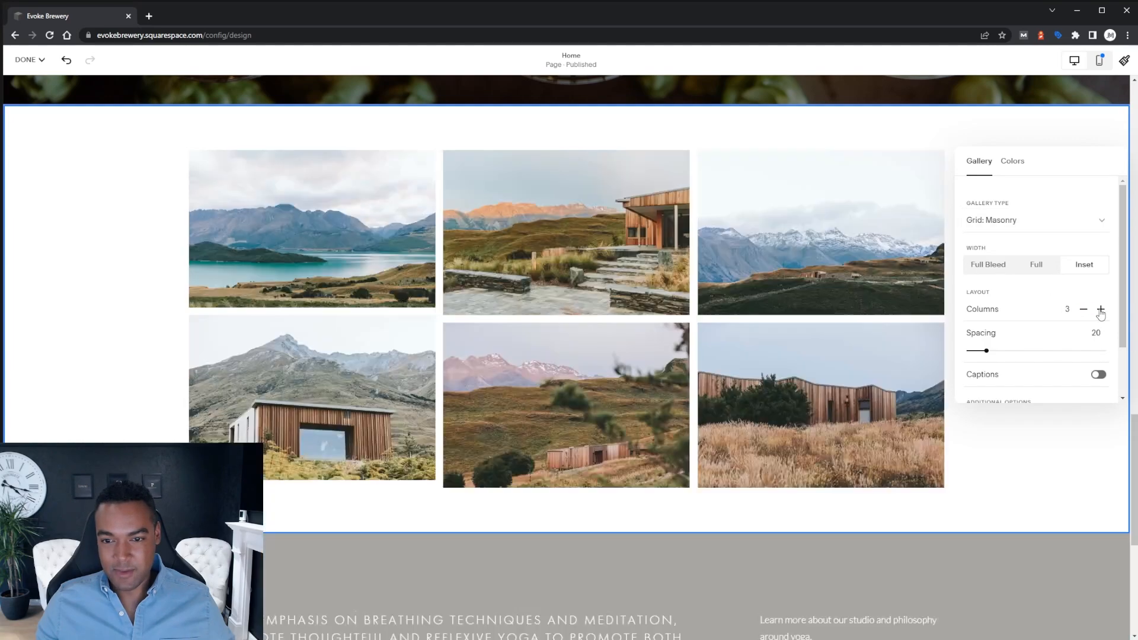
{"action": "scroll", "coordinate": [1056, 353], "scroll_direction": "down", "scroll_amount": 1}
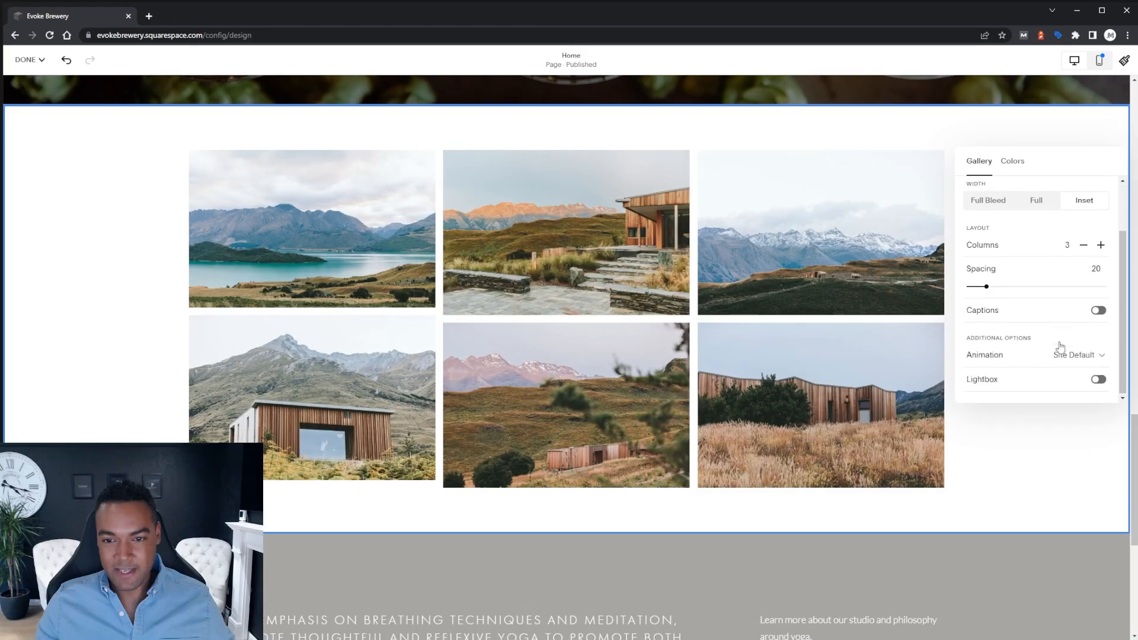
{"action": "scroll", "coordinate": [1053, 297], "scroll_direction": "up", "scroll_amount": 1}
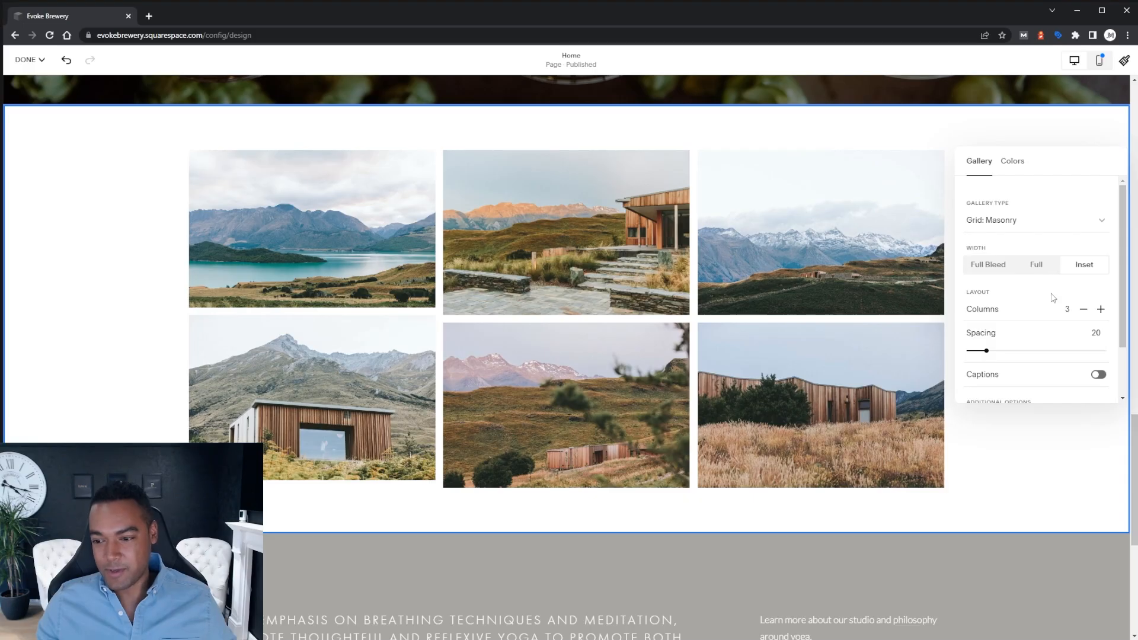
- Try the Full Bleed and Full widths on the masonry gallery and return it to Inset
{"action": "left_click", "coordinate": [988, 265]}
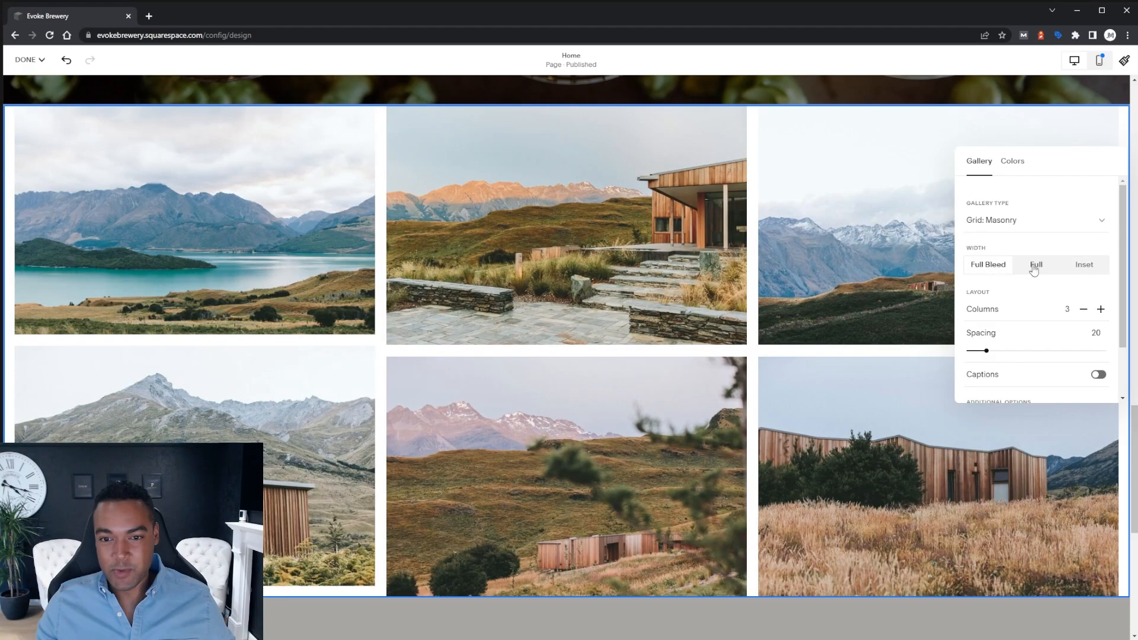
{"action": "left_click", "coordinate": [1036, 266]}
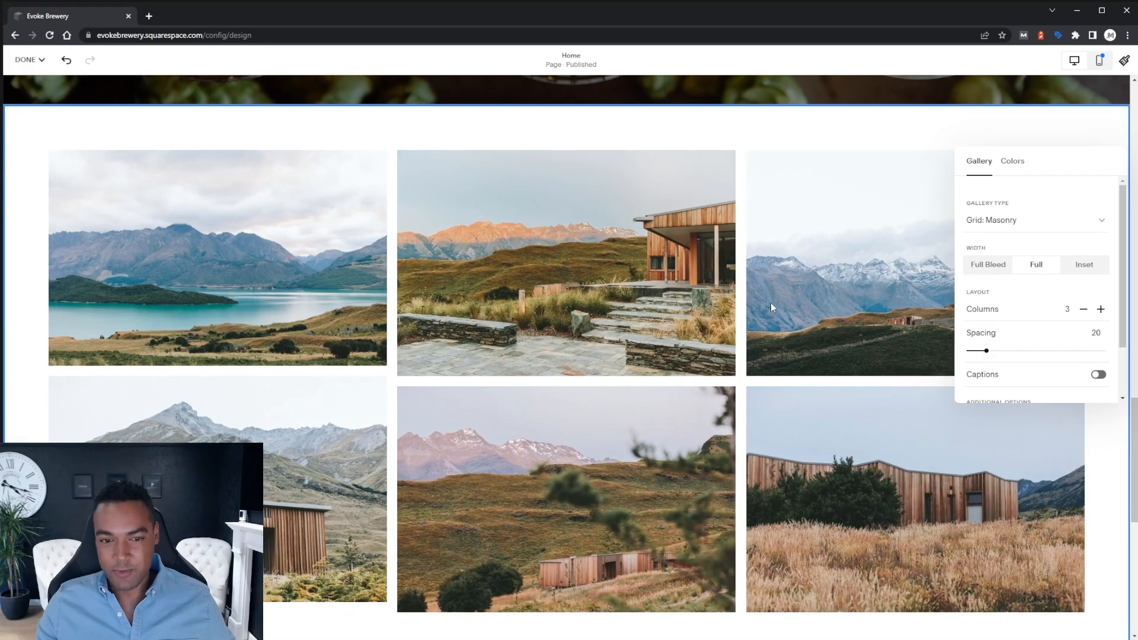
{"action": "left_click", "coordinate": [1083, 265]}
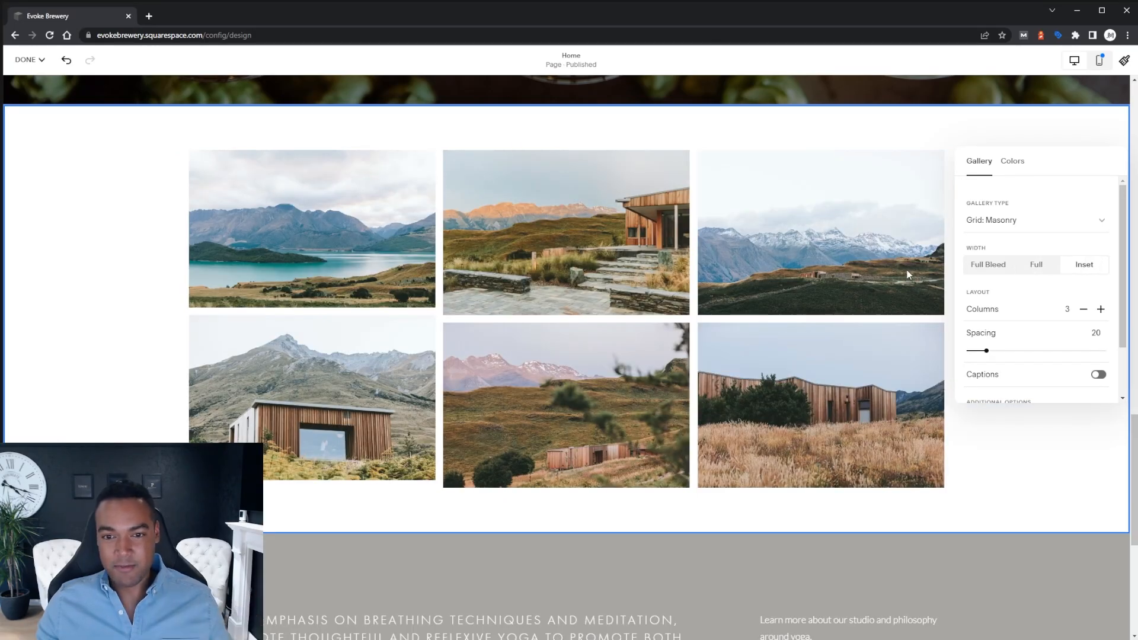
- Change the gallery type to Slideshow: Full after trying Slideshow: Simple
{"action": "left_click", "coordinate": [987, 224]}
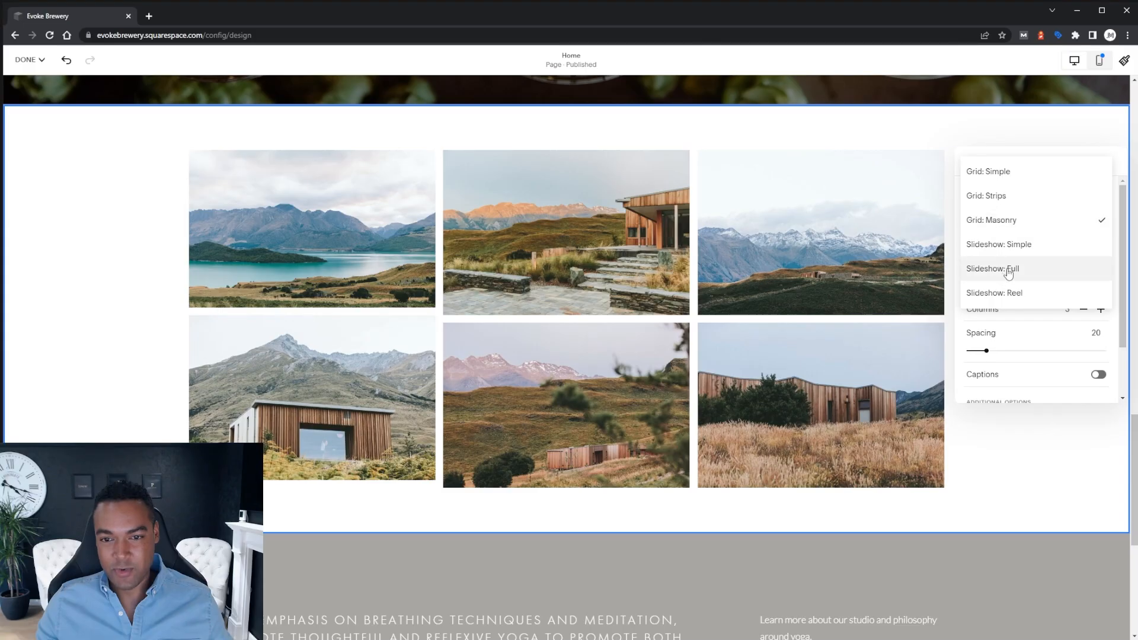
{"action": "left_click", "coordinate": [1001, 244]}
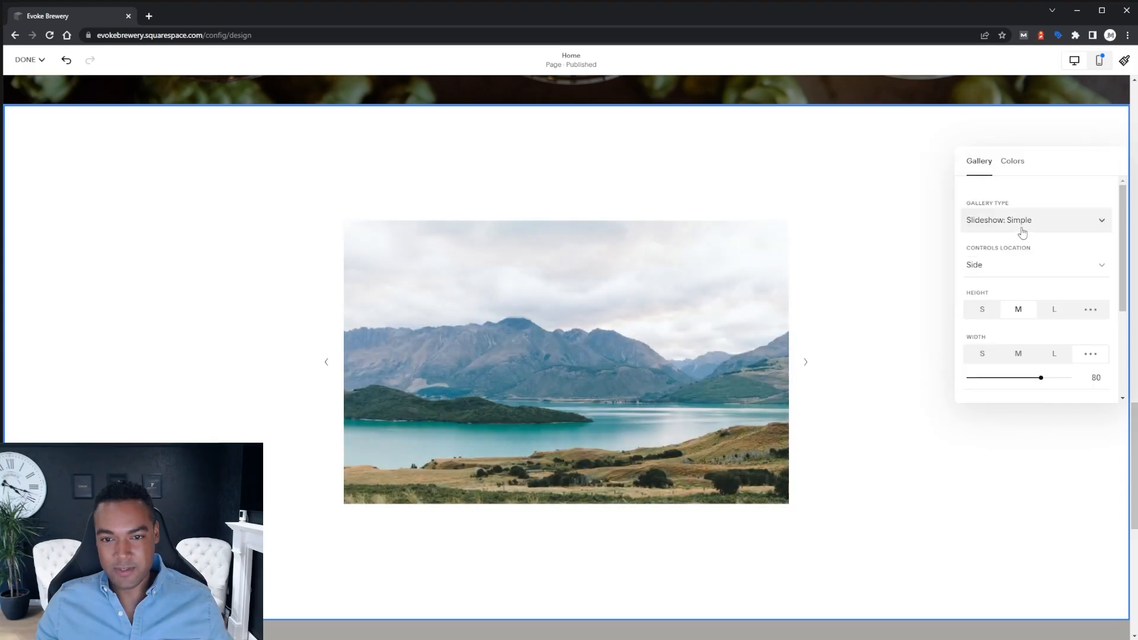
{"action": "left_click", "coordinate": [1022, 233]}
{"action": "left_click", "coordinate": [1019, 246]}
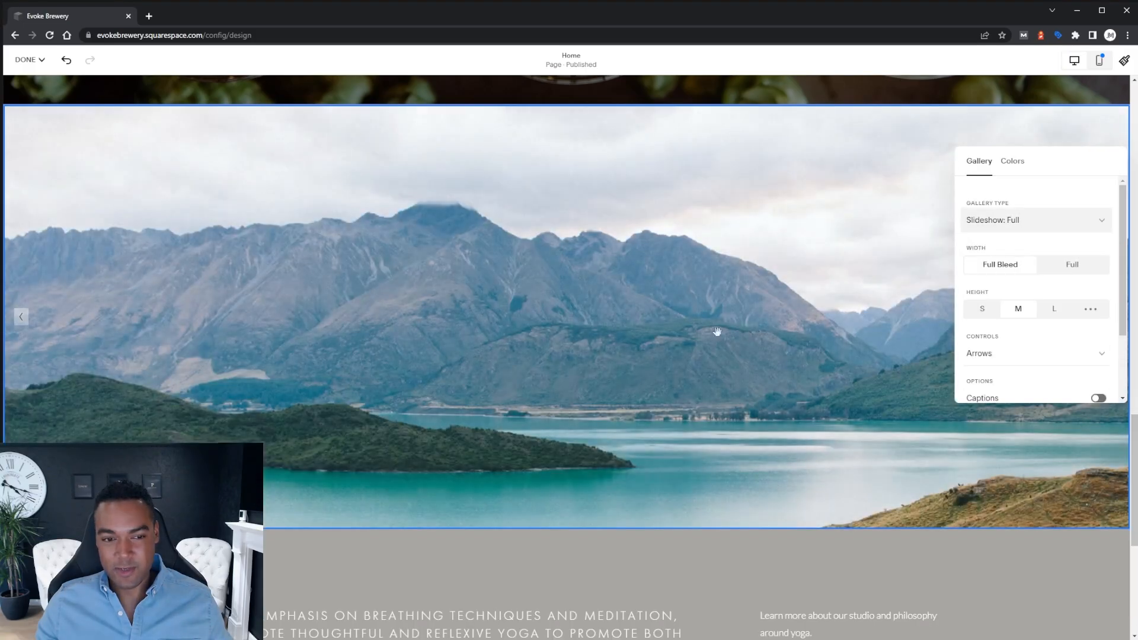
{"action": "scroll", "coordinate": [765, 301], "scroll_direction": "up", "scroll_amount": 1}
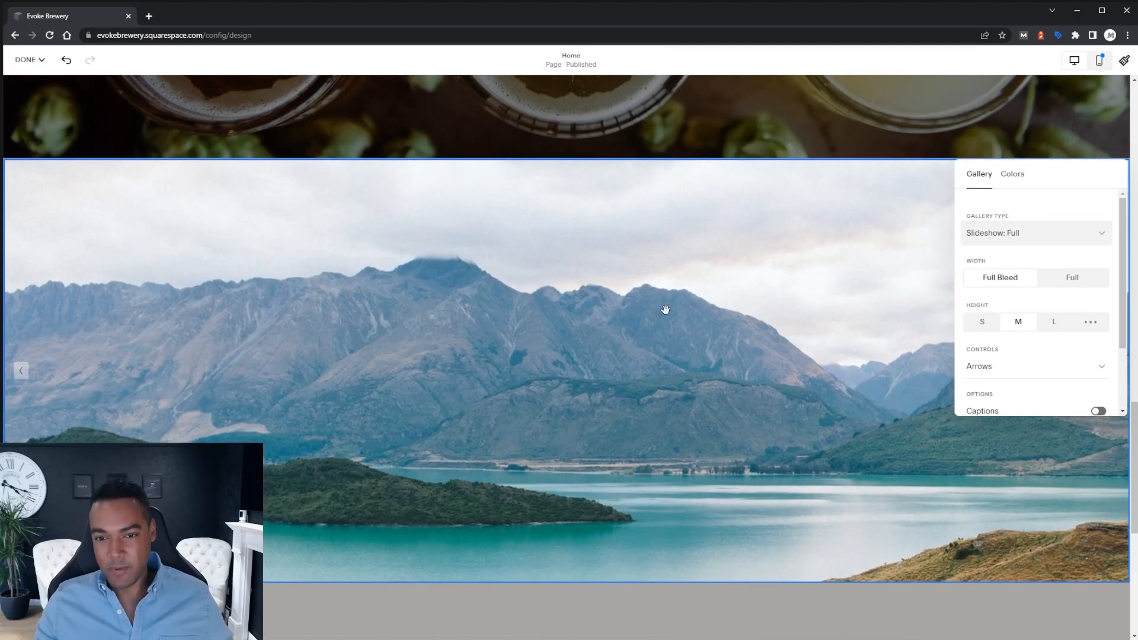
- Close the gallery settings and remove the slideshow gallery section from the Home page
{"action": "left_click", "coordinate": [767, 282]}
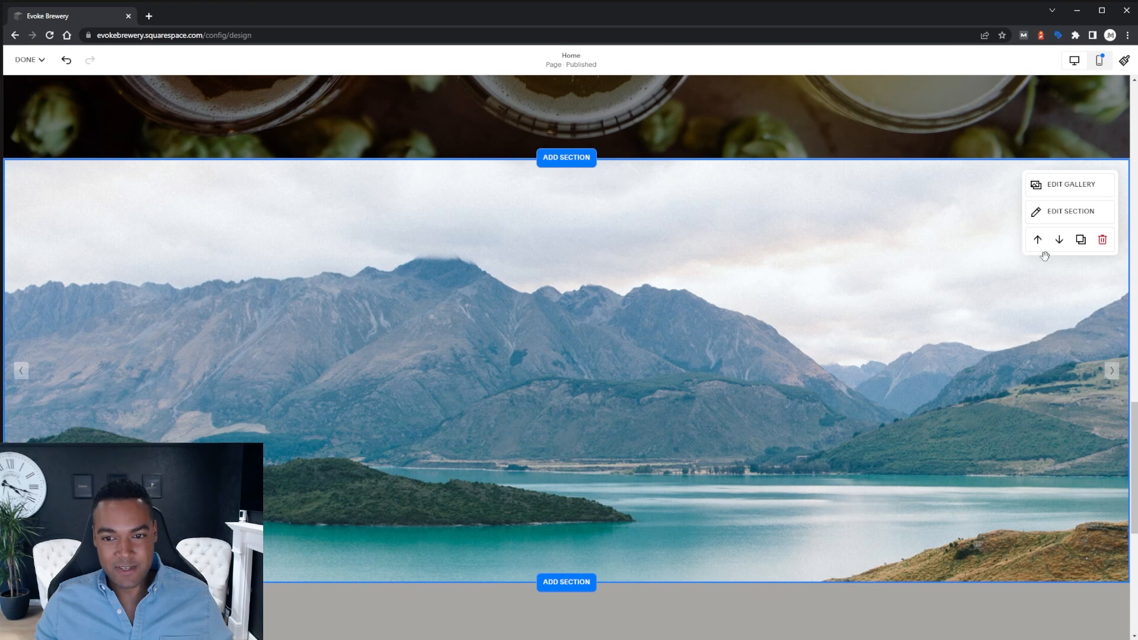
{"action": "left_click", "coordinate": [1102, 241]}
{"action": "left_click", "coordinate": [639, 370]}
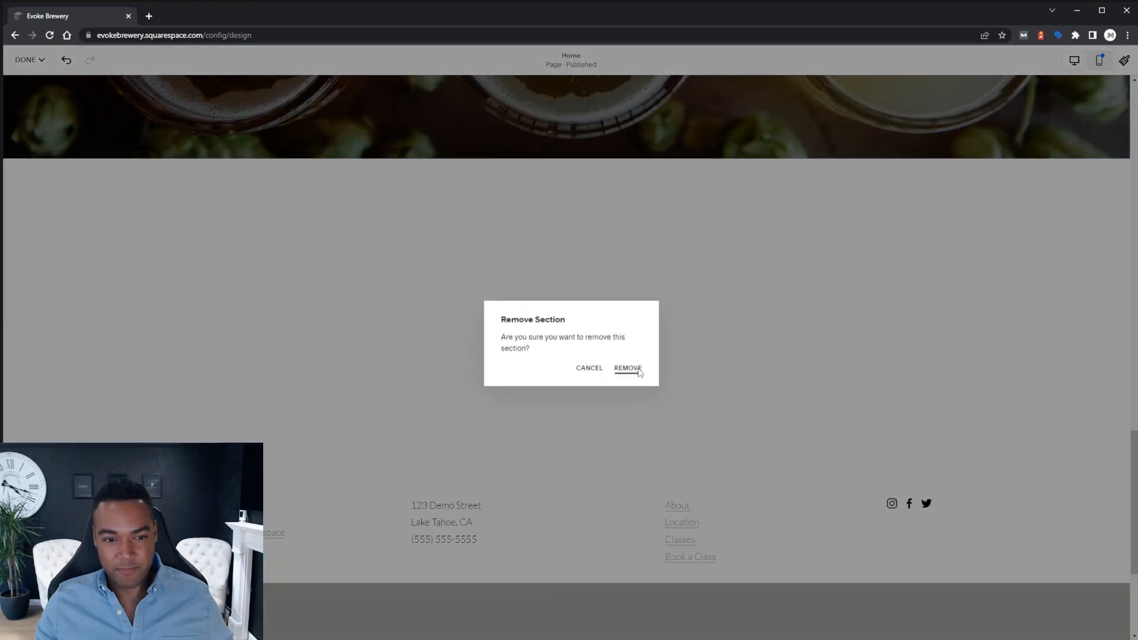
- Add an Images section with the three overlapping photos layout below the beer glasses section
{"action": "left_click", "coordinate": [577, 220]}
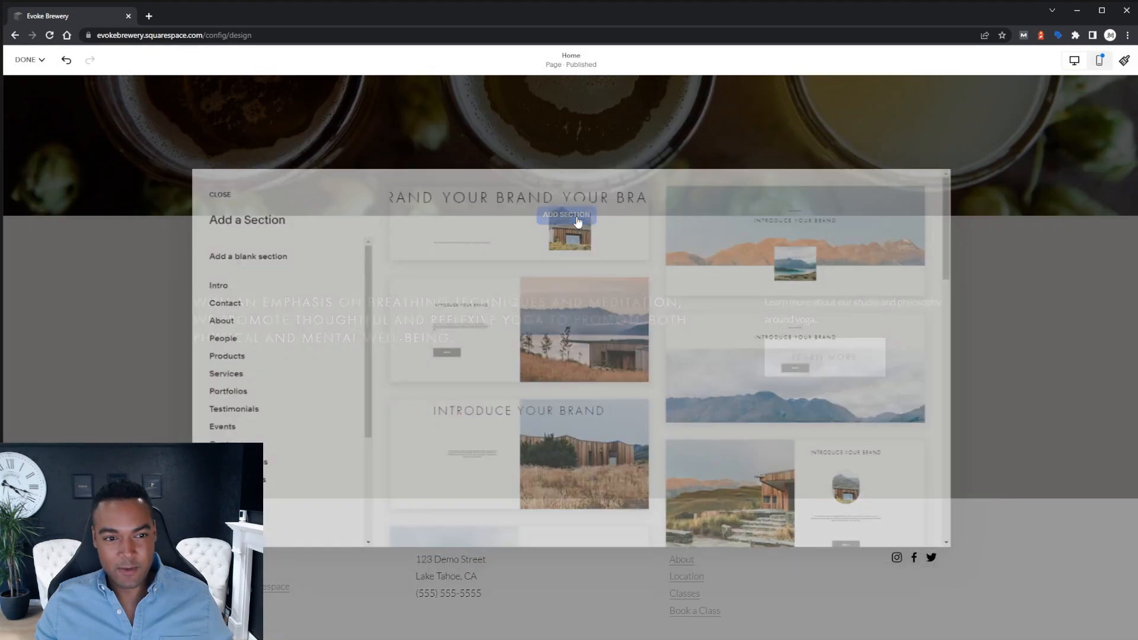
{"action": "scroll", "coordinate": [245, 396], "scroll_direction": "down", "scroll_amount": 3}
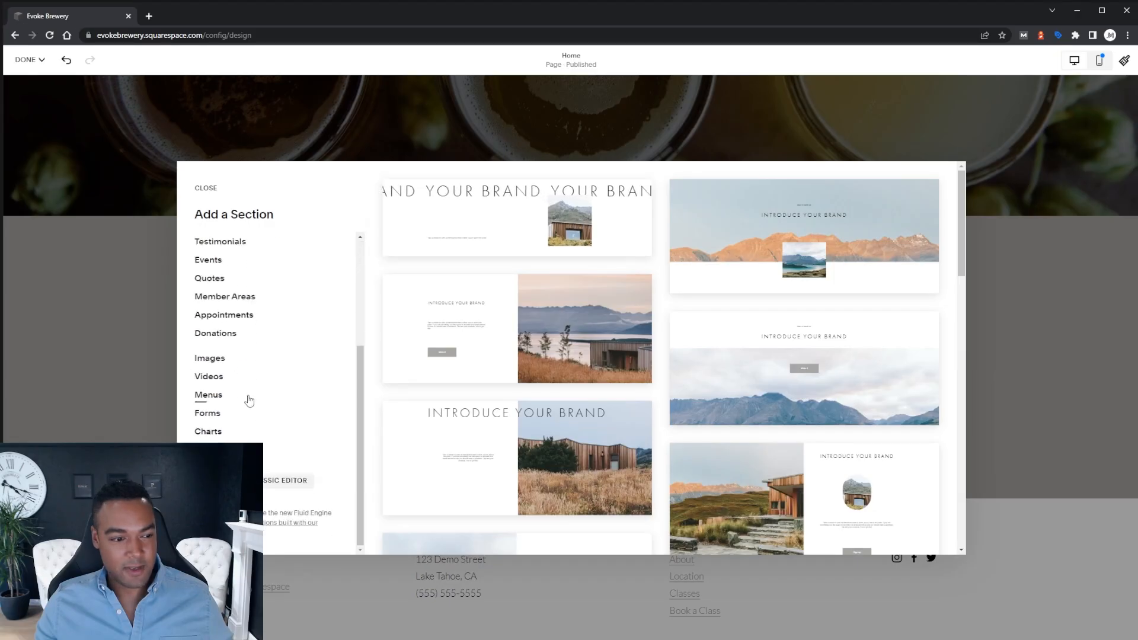
{"action": "left_click", "coordinate": [210, 359]}
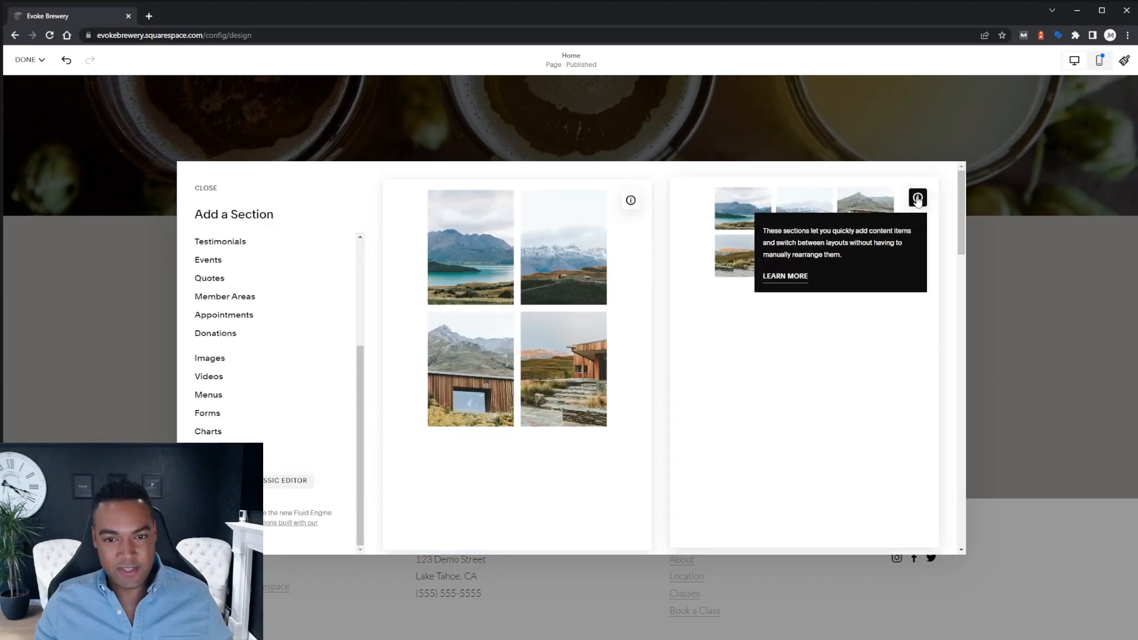
{"action": "mouse_move", "coordinate": [630, 204]}
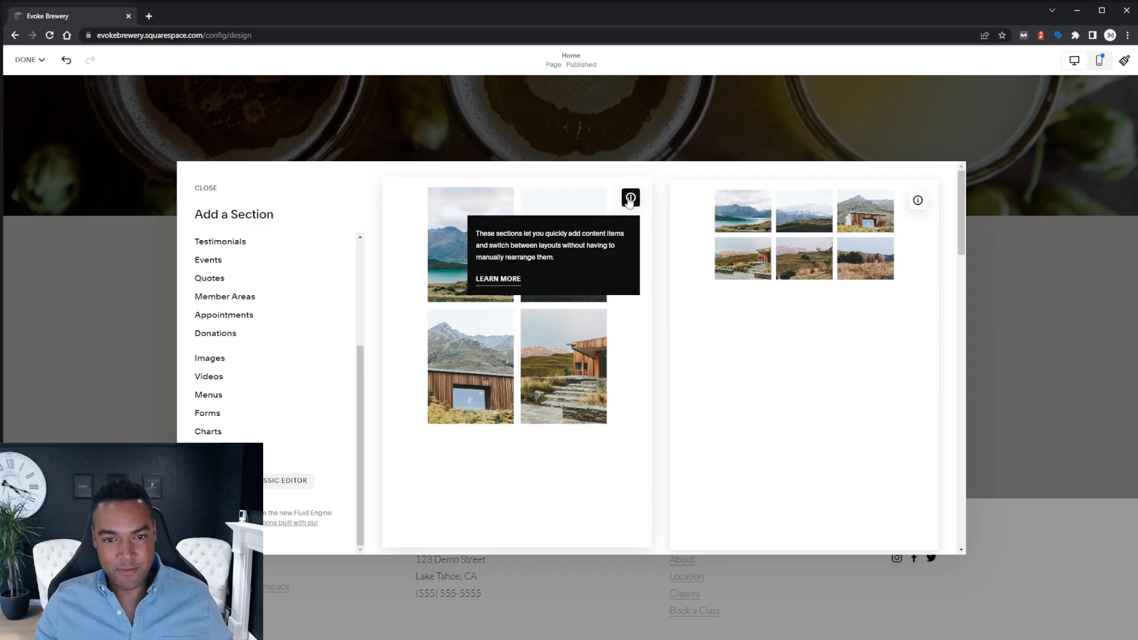
{"action": "mouse_move", "coordinate": [918, 199]}
{"action": "scroll", "coordinate": [720, 308], "scroll_direction": "down", "scroll_amount": 5}
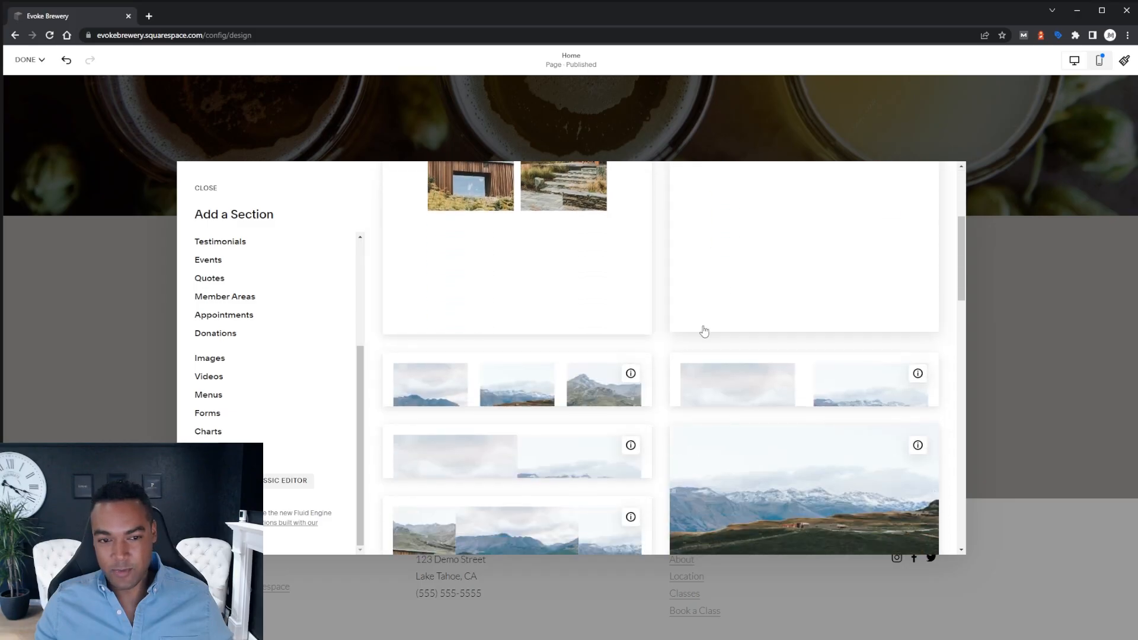
{"action": "scroll", "coordinate": [683, 348], "scroll_direction": "down", "scroll_amount": 5}
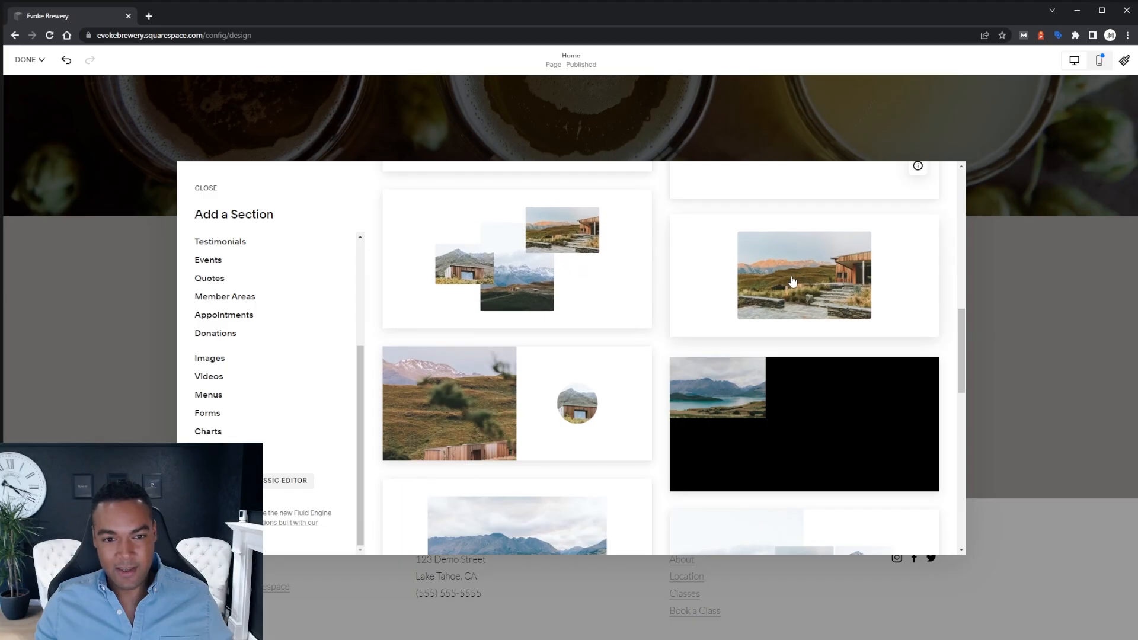
{"action": "left_click", "coordinate": [573, 271]}
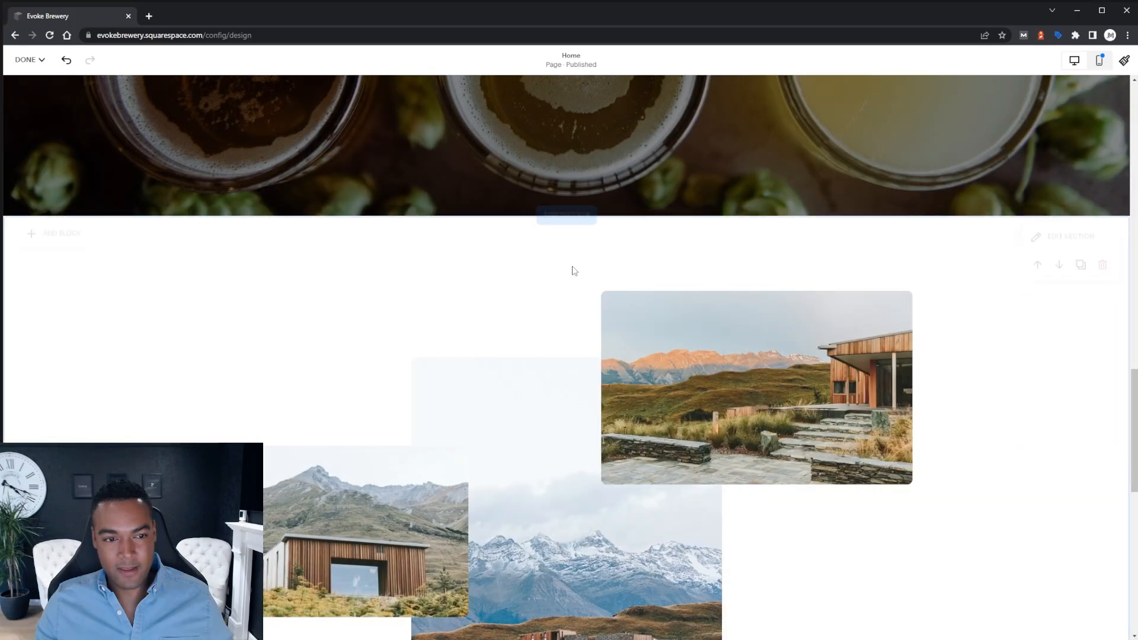
- Move the wooden cabin photo up so its top edge lines up with the stone steps photo
{"action": "scroll", "coordinate": [660, 279], "scroll_direction": "down", "scroll_amount": 2}
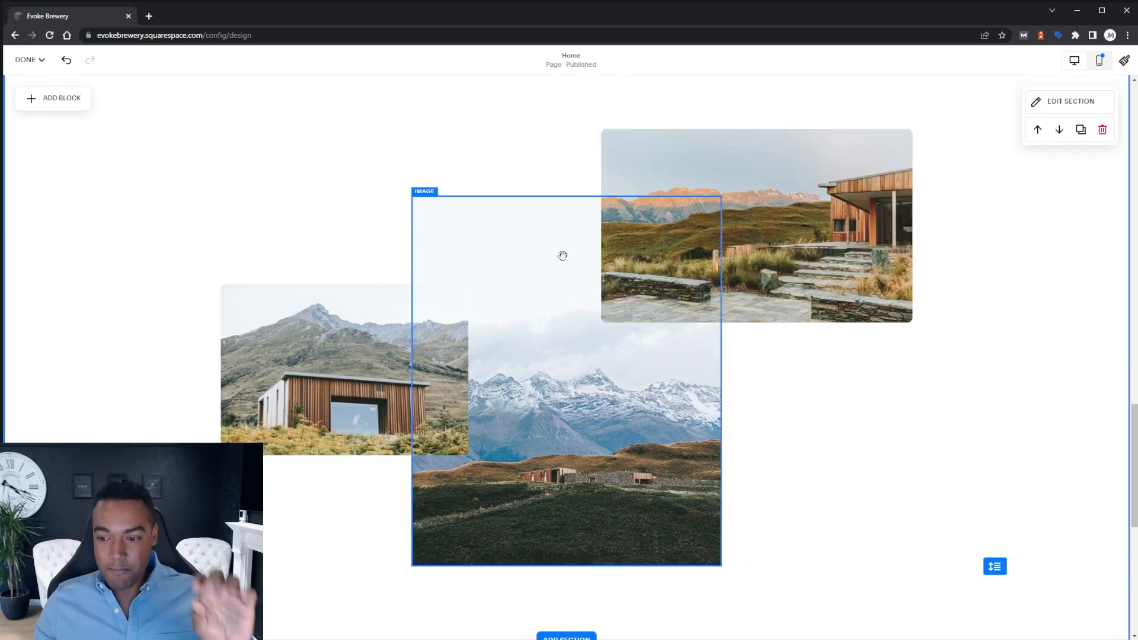
{"action": "left_click_drag", "start_coordinate": [361, 323], "coordinate": [334, 171]}
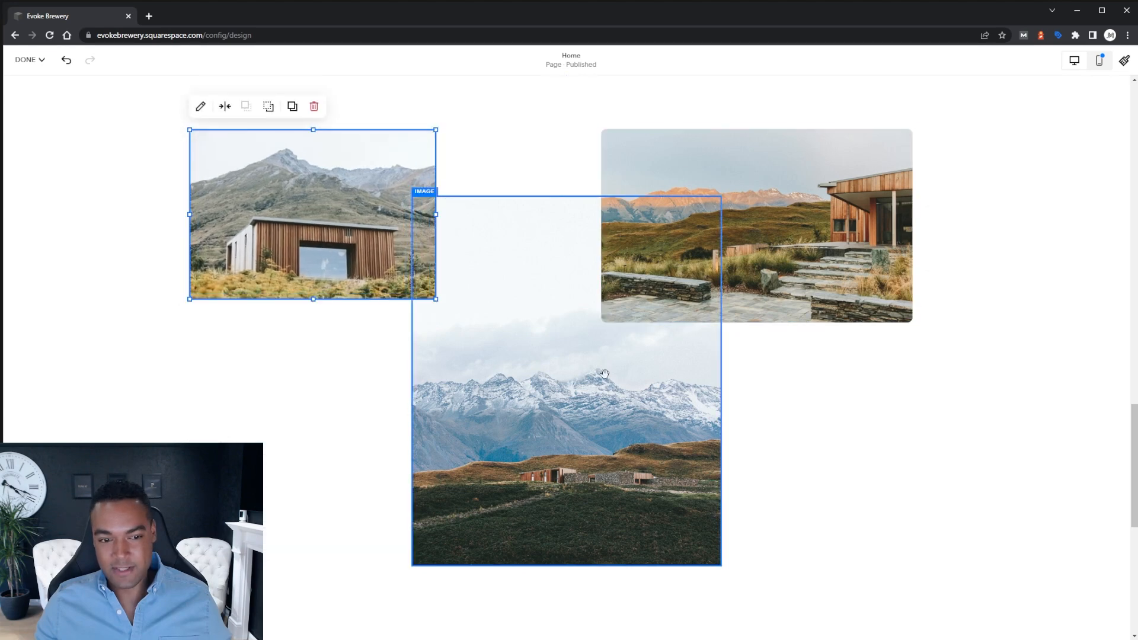
{"action": "scroll", "coordinate": [604, 374], "scroll_direction": "up", "scroll_amount": 1}
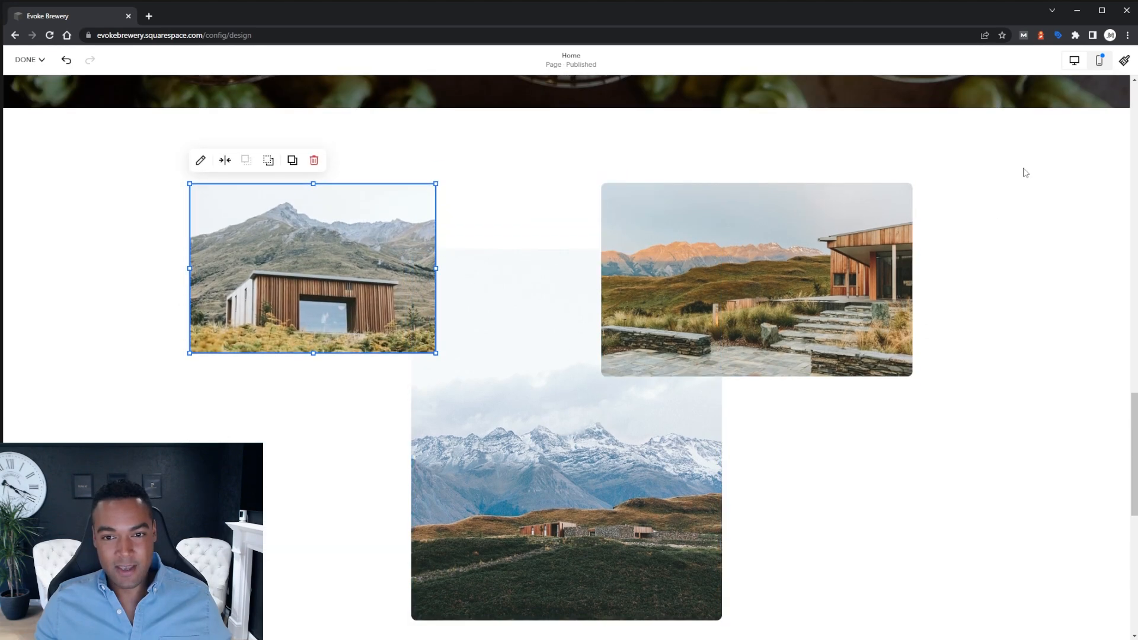
- View the new image section's format settings, close them and look back at the About Us section
{"action": "left_click", "coordinate": [1047, 135]}
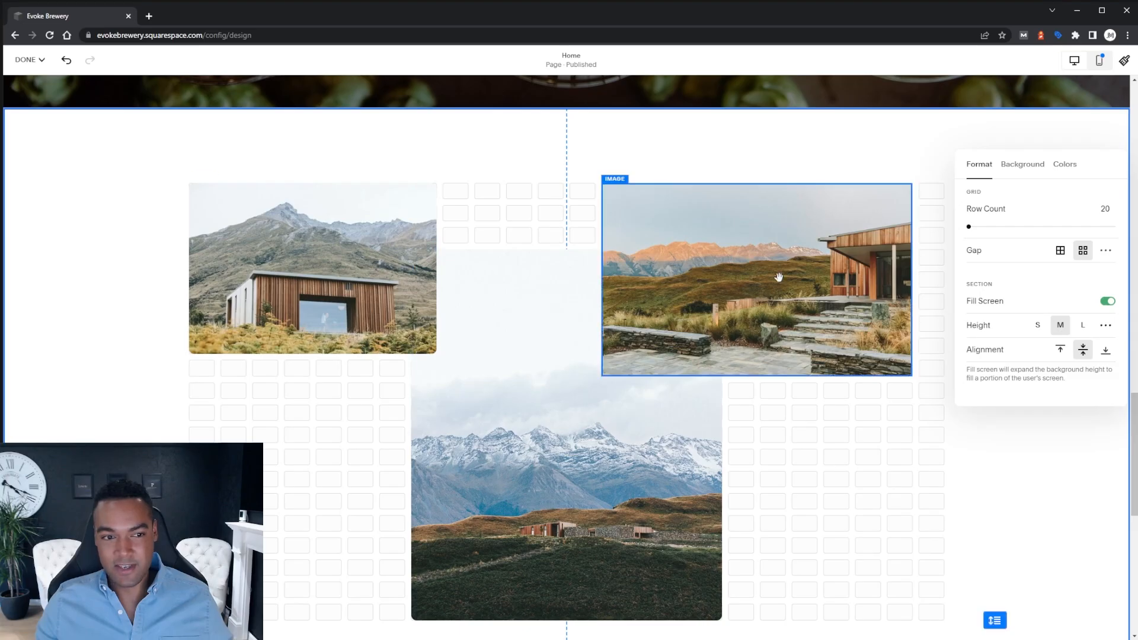
{"action": "left_click", "coordinate": [788, 415]}
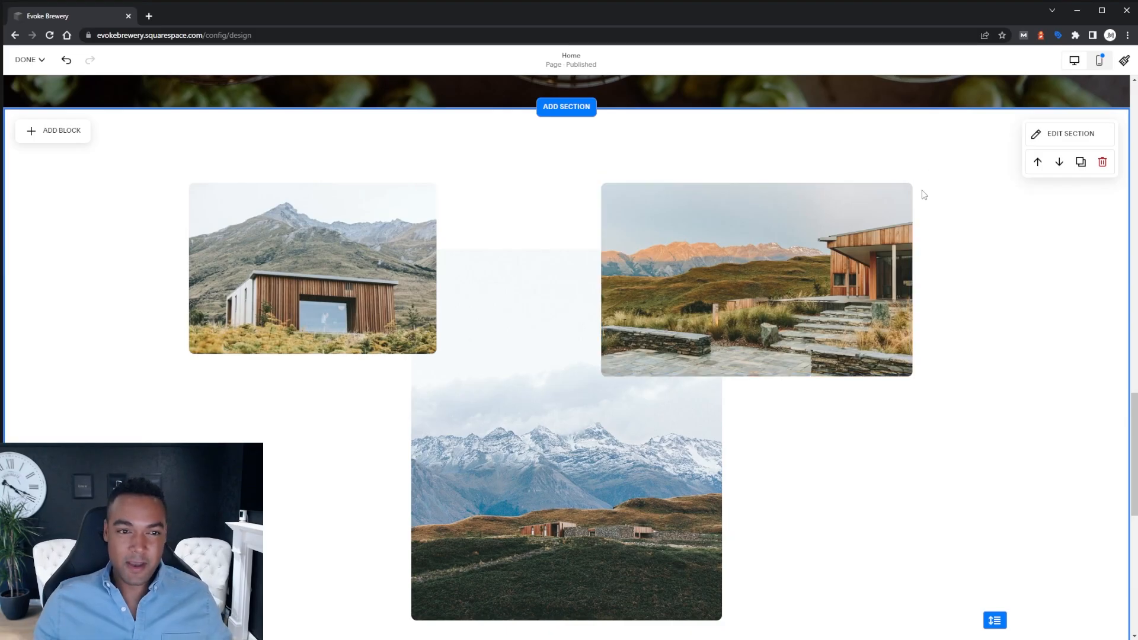
{"action": "scroll", "coordinate": [922, 192], "scroll_direction": "up", "scroll_amount": 10}
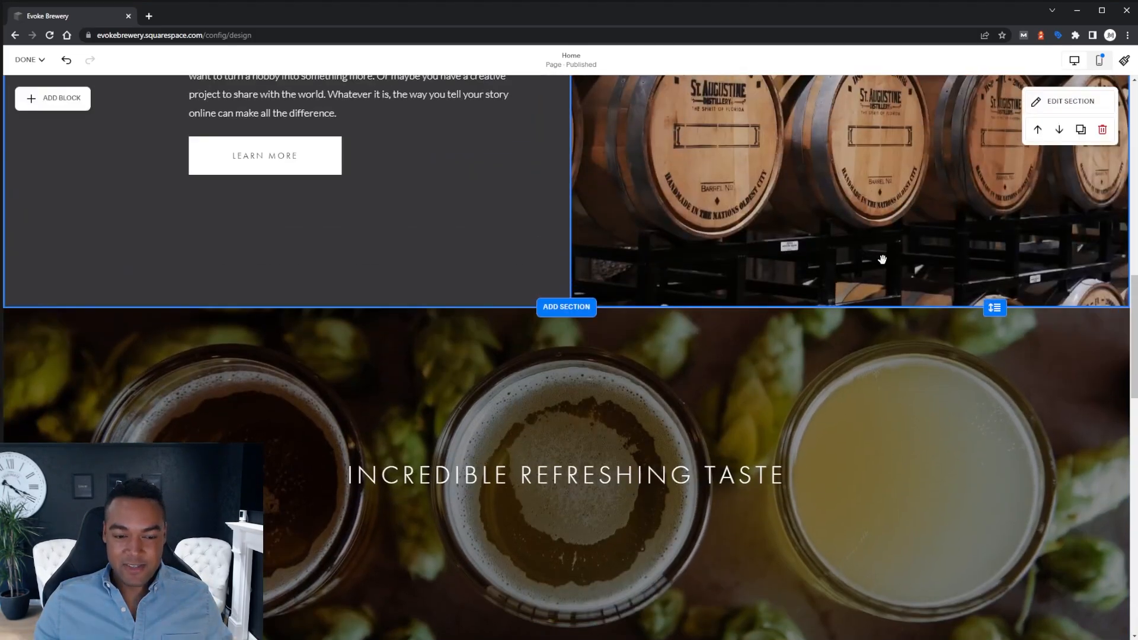
{"action": "scroll", "coordinate": [881, 259], "scroll_direction": "up", "scroll_amount": 6}
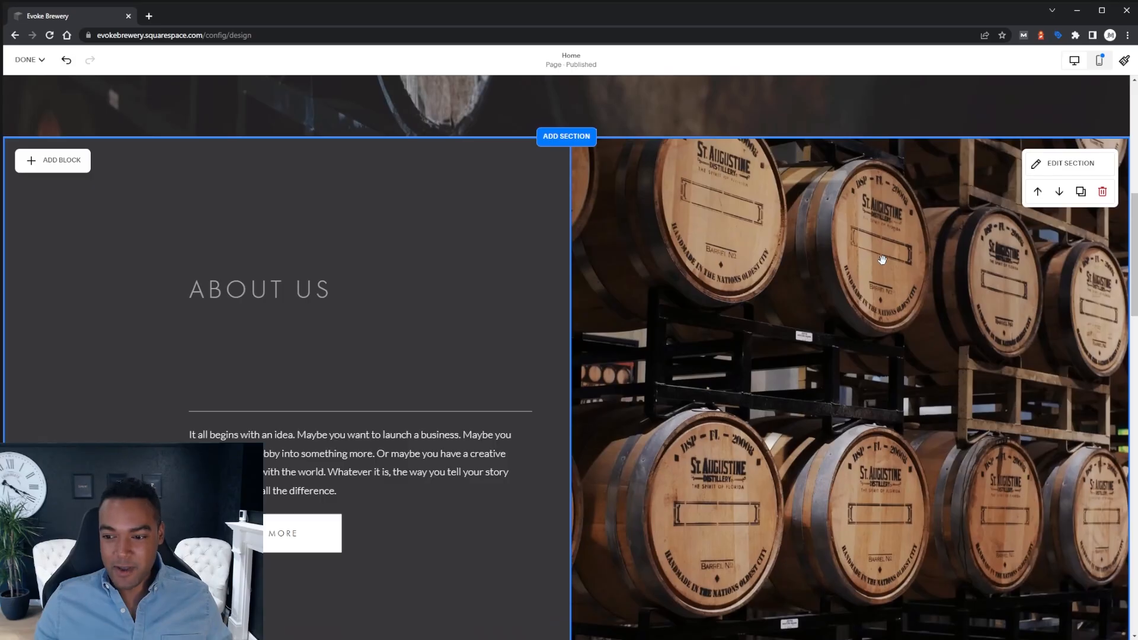